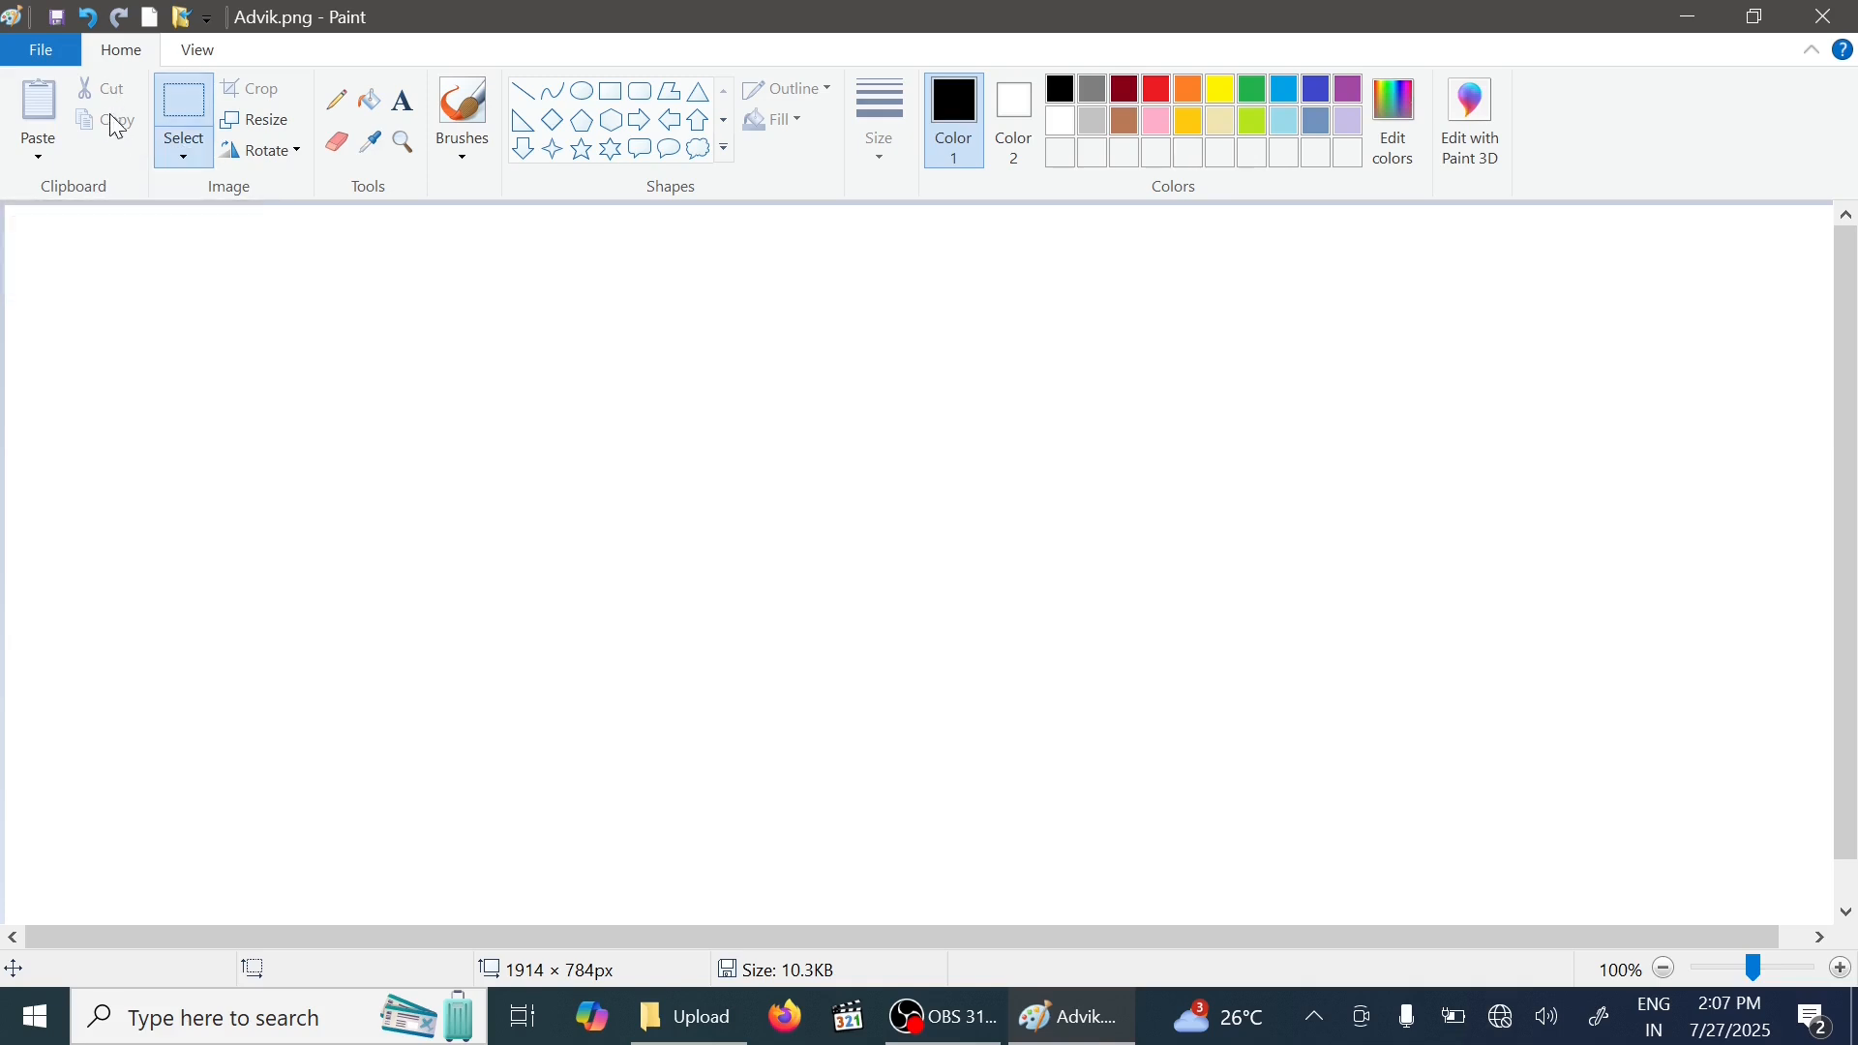
pyautogui.click(582, 90)
pyautogui.moveTo(232, 367); pyautogui.dragTo(387, 504)
pyautogui.click(184, 106)
pyautogui.moveTo(153, 338); pyautogui.dragTo(444, 585)
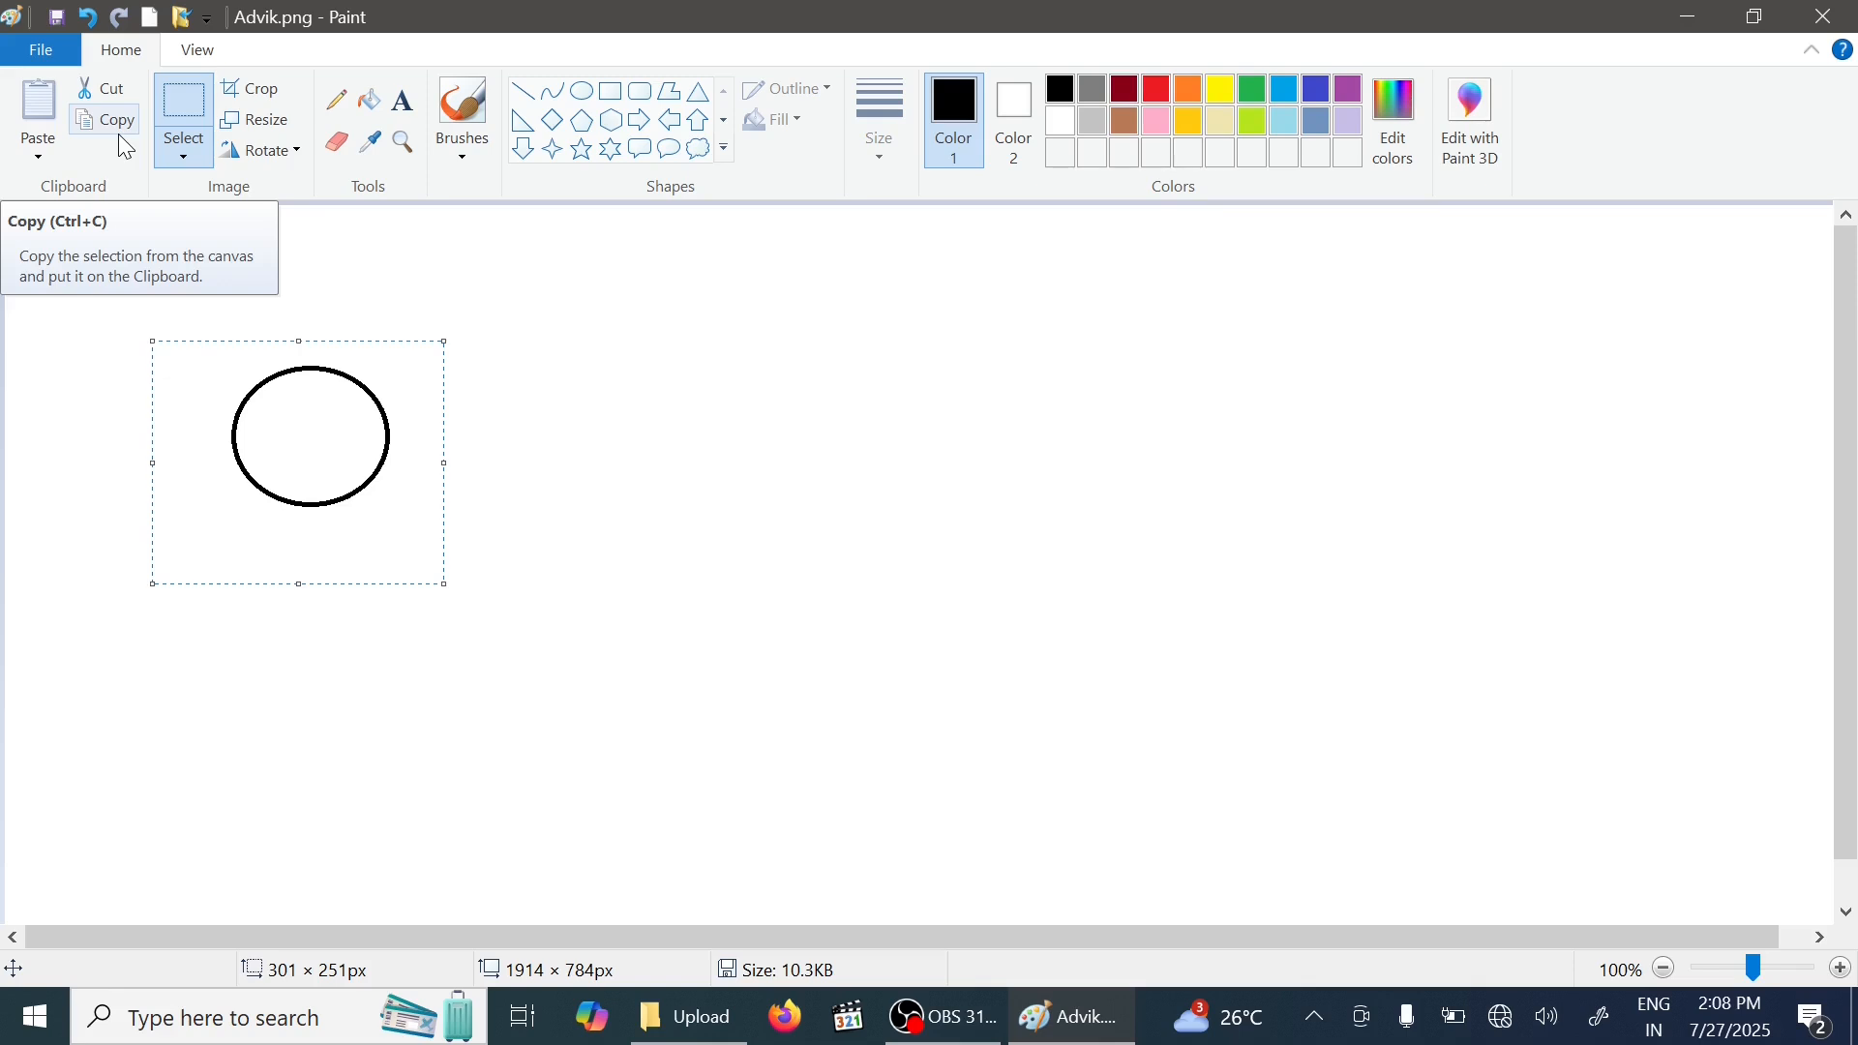
pyautogui.press('Delete')
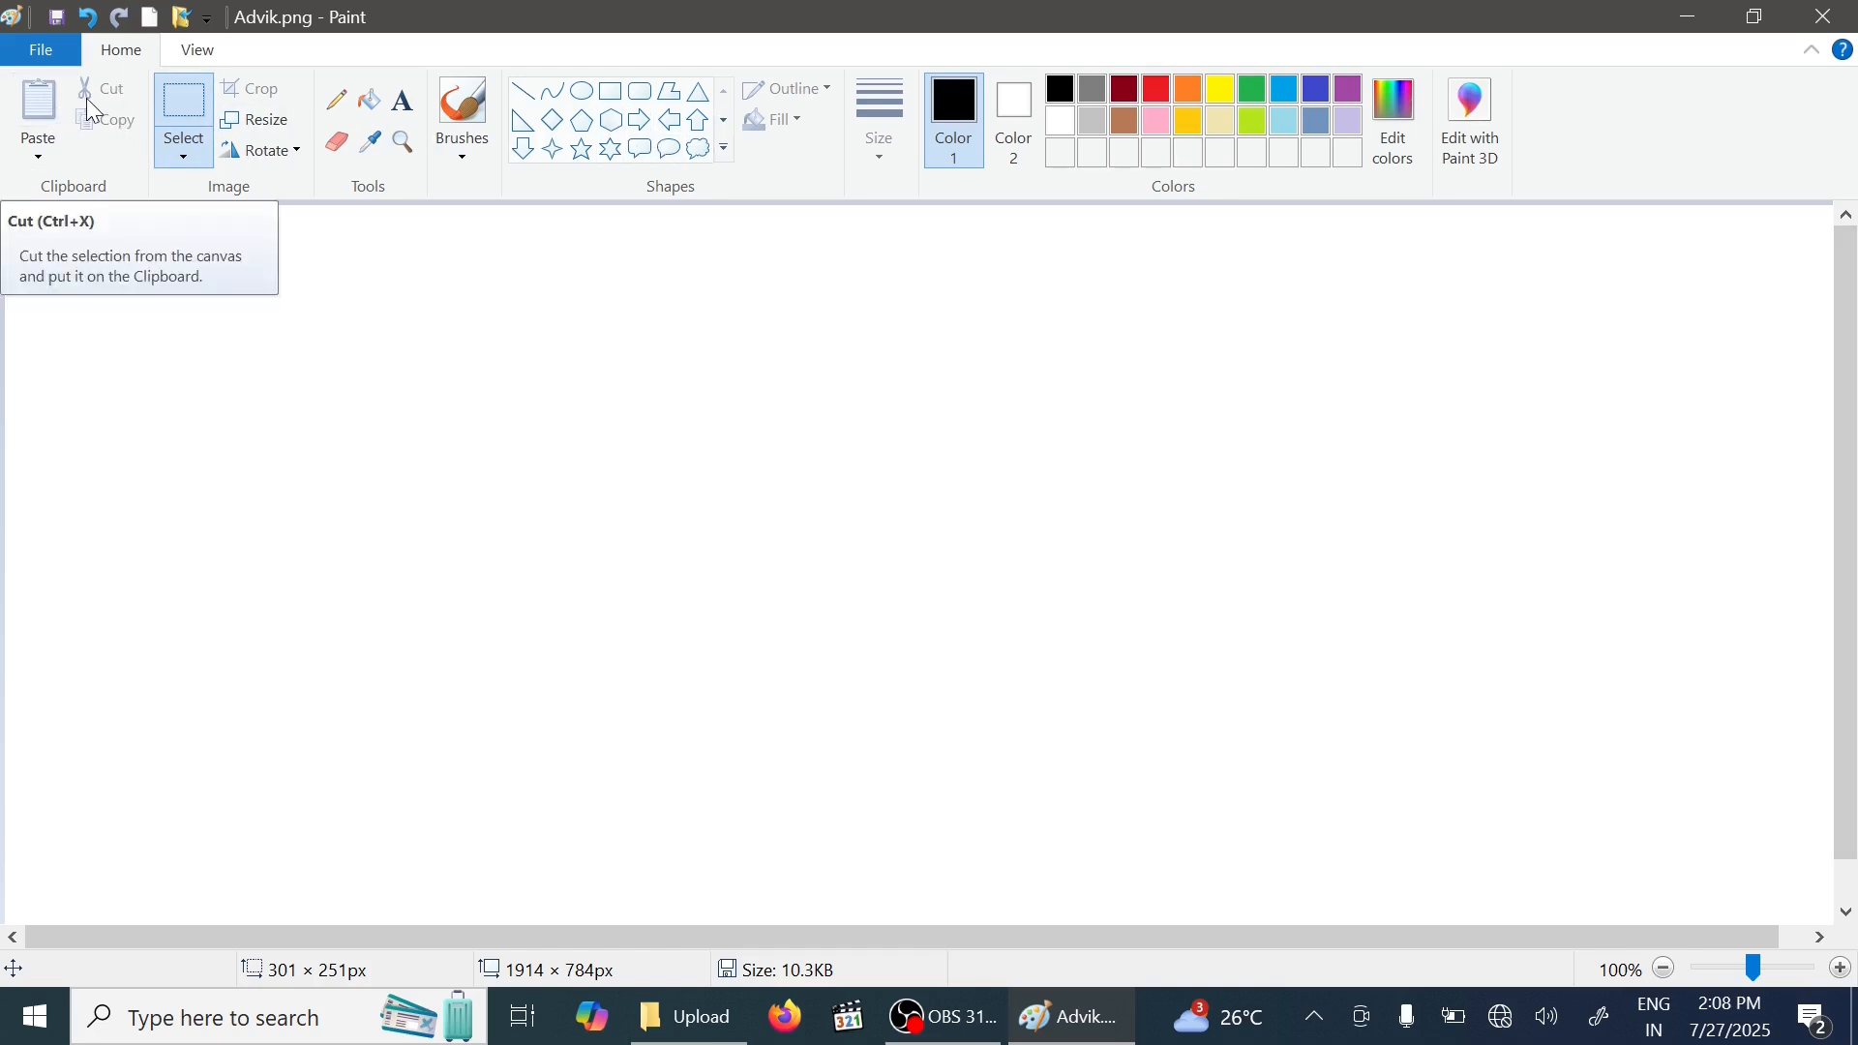
# - Draw a circle about 96 px across for the face outline with the Oval tool
pyautogui.click(585, 91)
pyautogui.moveTo(200, 298); pyautogui.dragTo(374, 473)
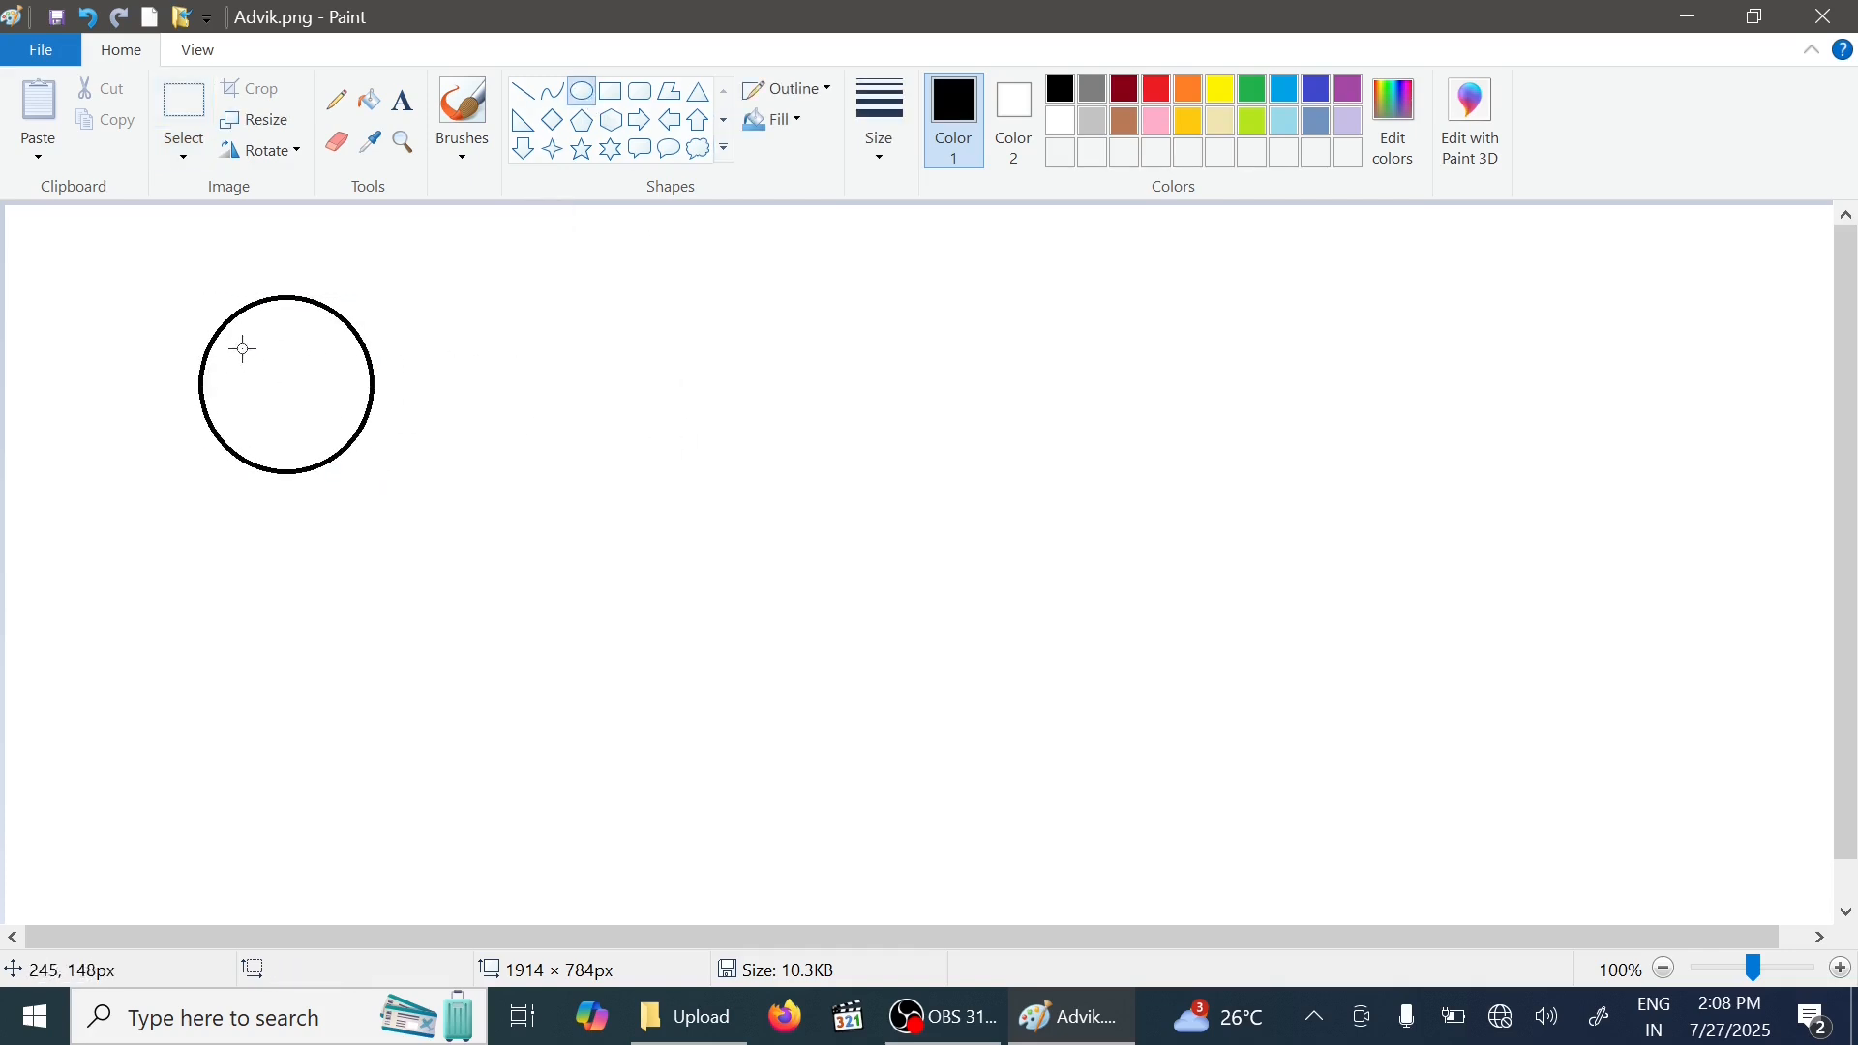
# - Replace the wide mouth oval with a narrow vertical mouth oval about 16 × 31 px below the eyes
pyautogui.moveTo(238, 341)
pyautogui.mouseDown()
pyautogui.moveTo(349, 372)
pyautogui.moveTo(276, 385)
pyautogui.moveTo(383, 456)
pyautogui.mouseUp()
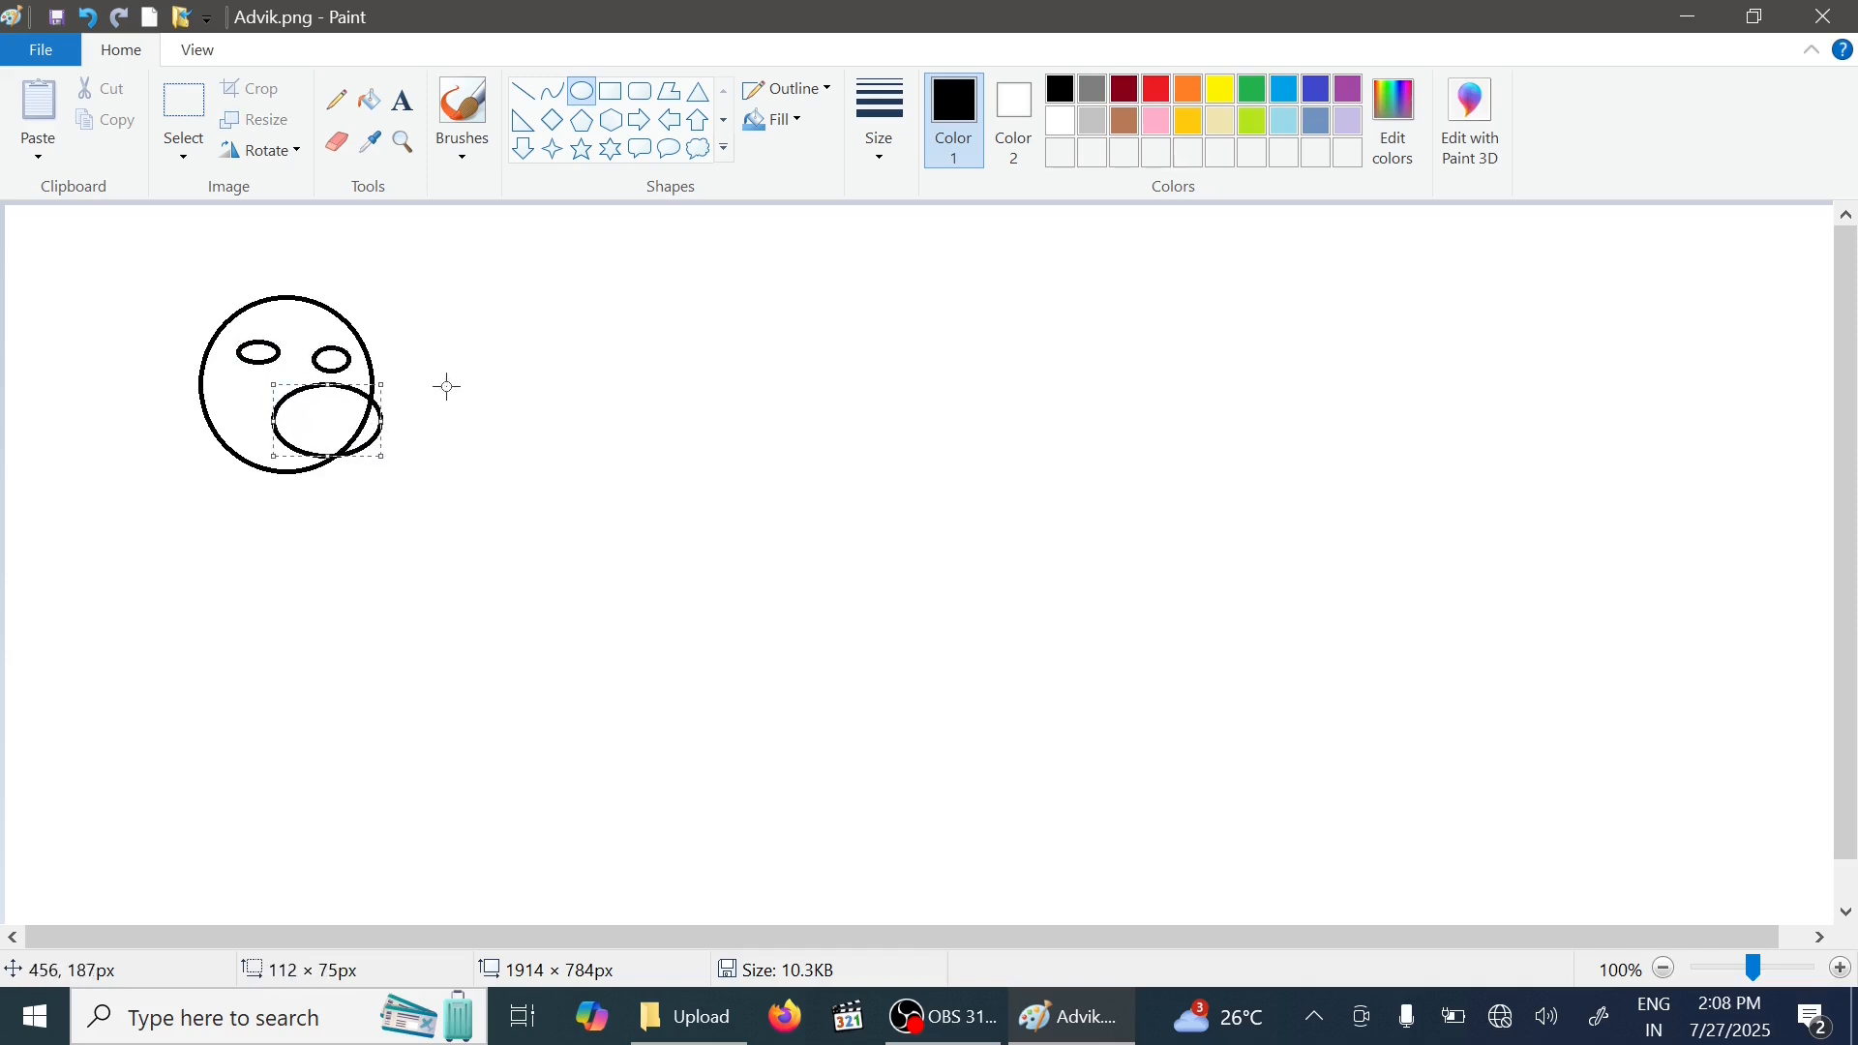
pyautogui.click(86, 18)
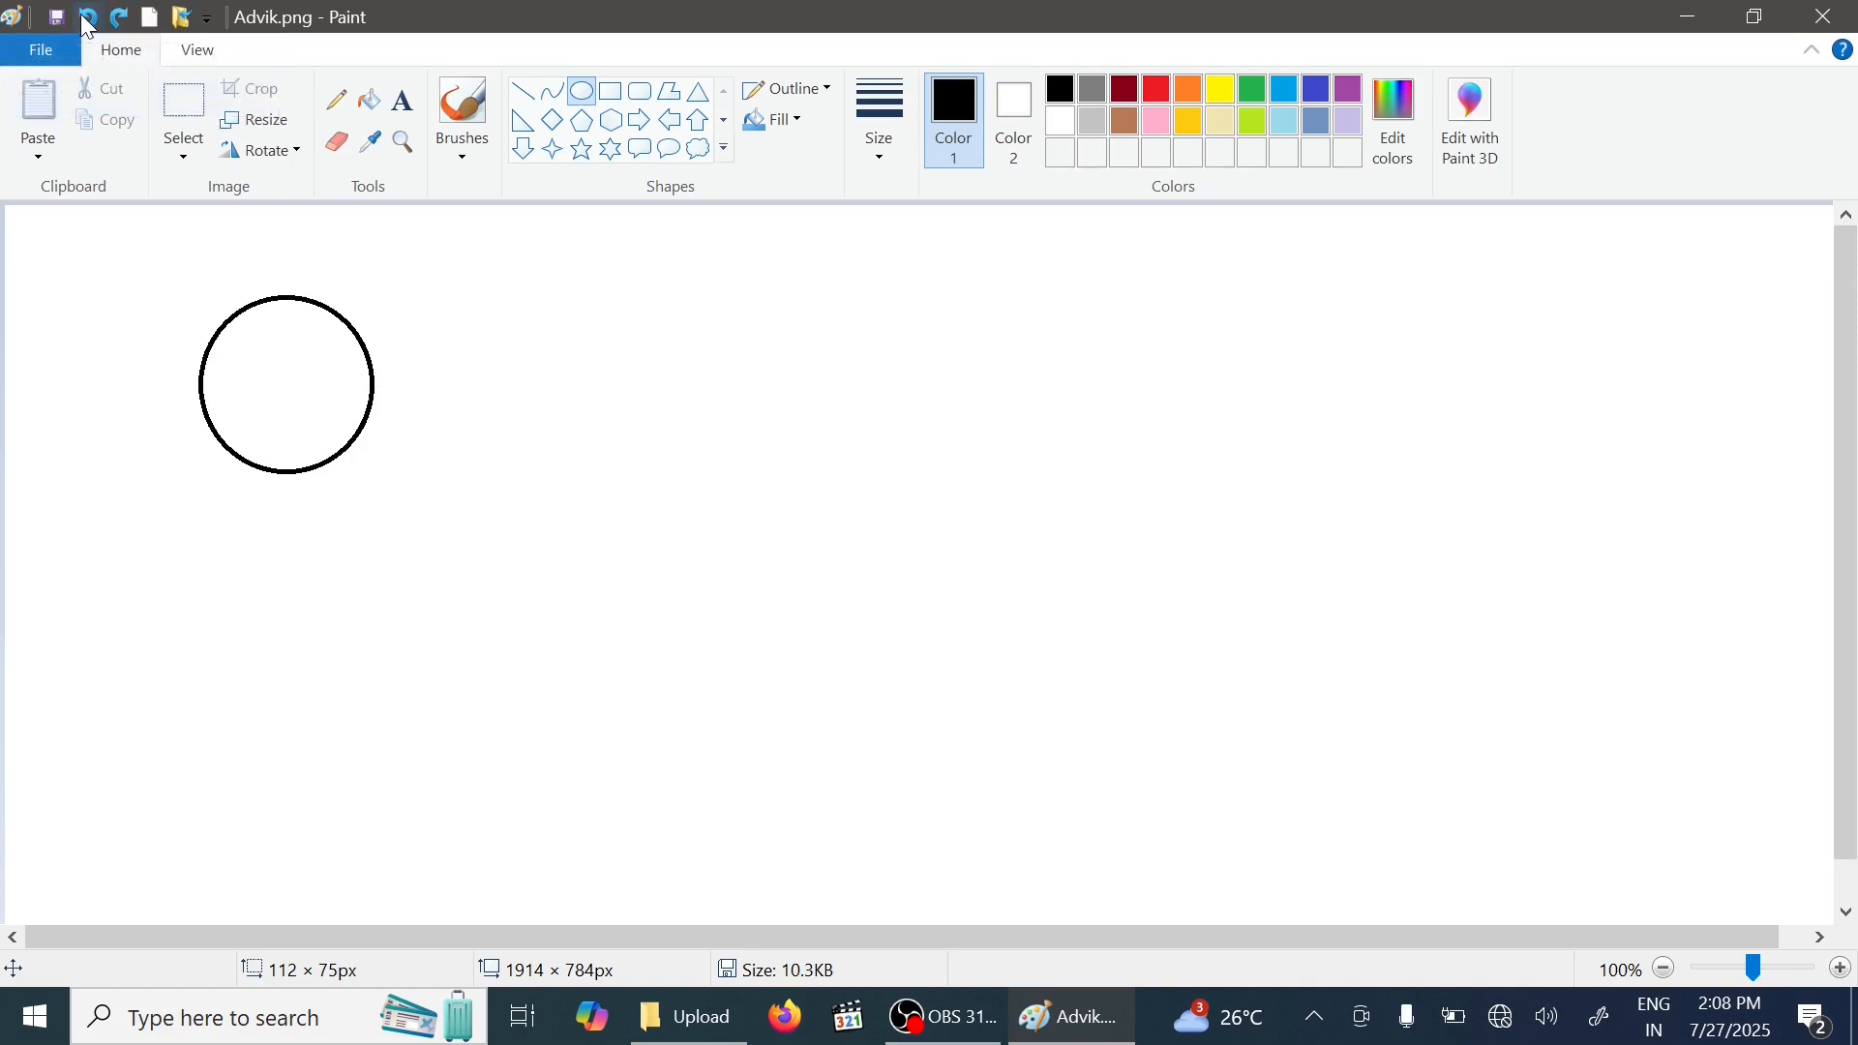
pyautogui.click(83, 16)
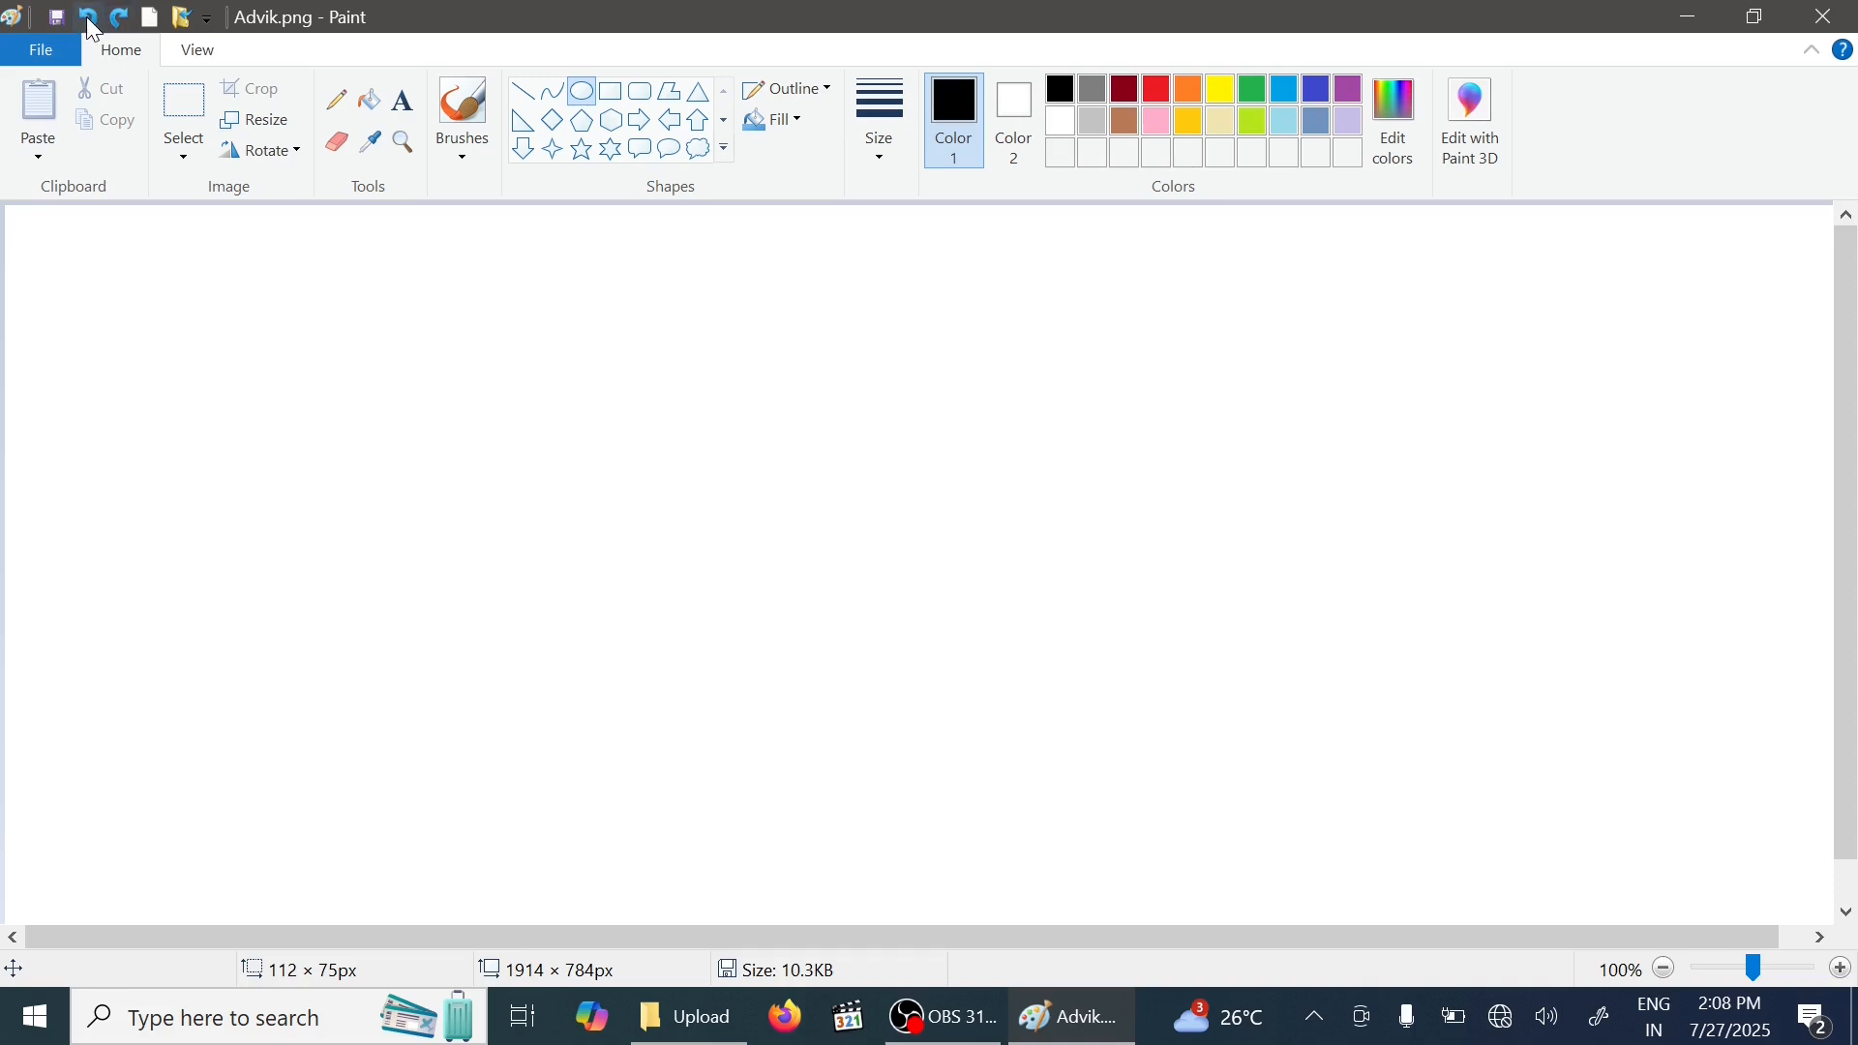
pyautogui.click(127, 19)
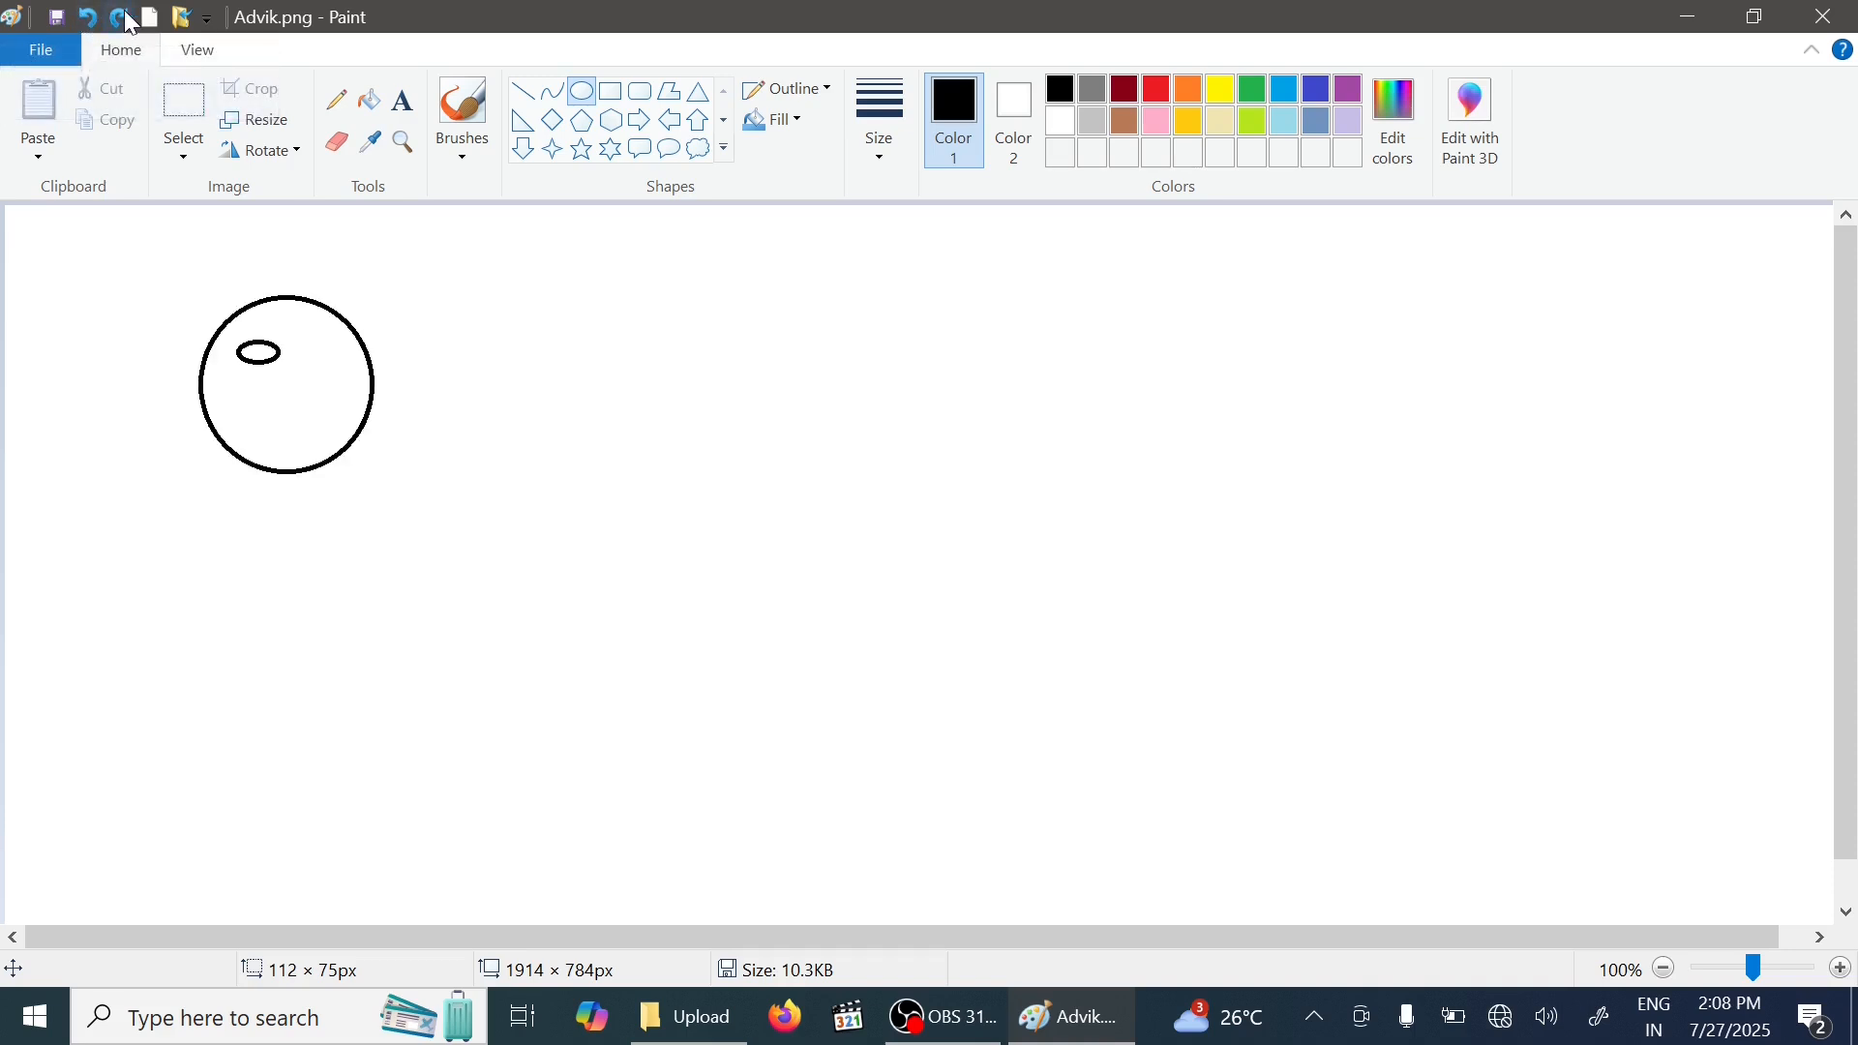
pyautogui.click(129, 19)
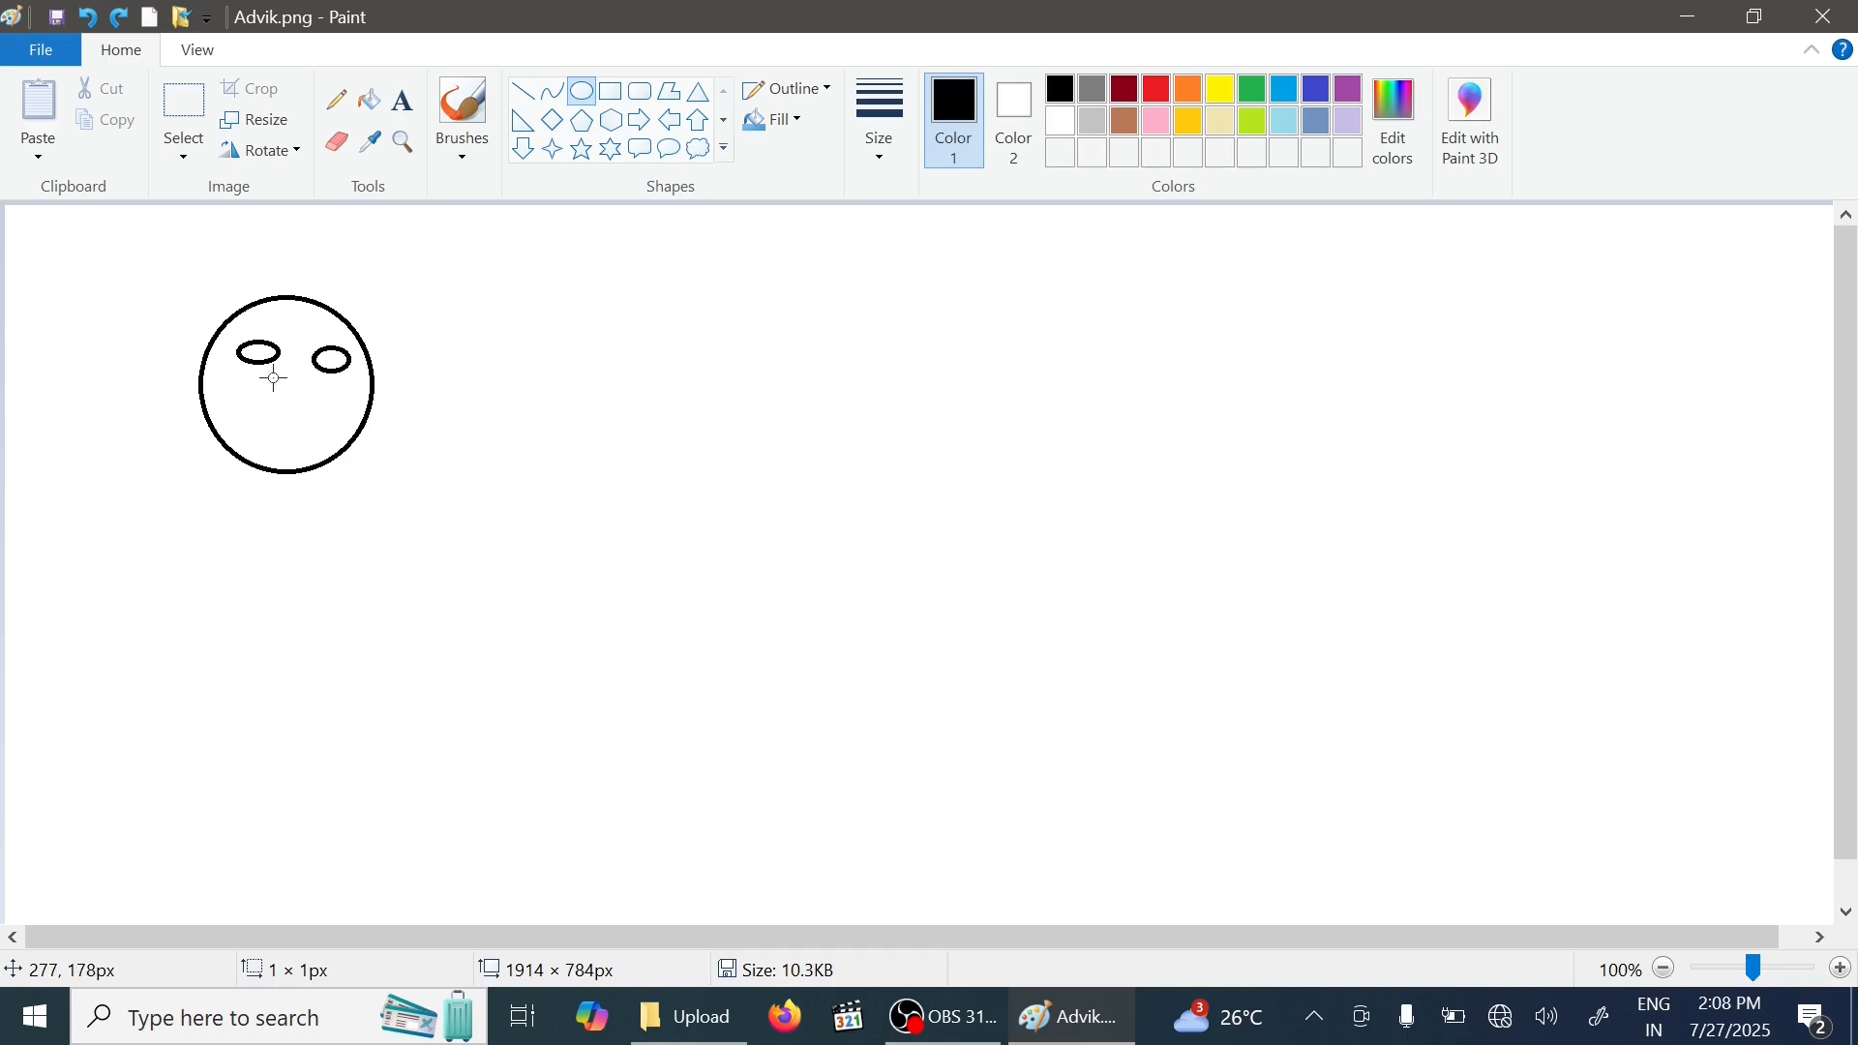
pyautogui.moveTo(274, 378); pyautogui.dragTo(303, 435)
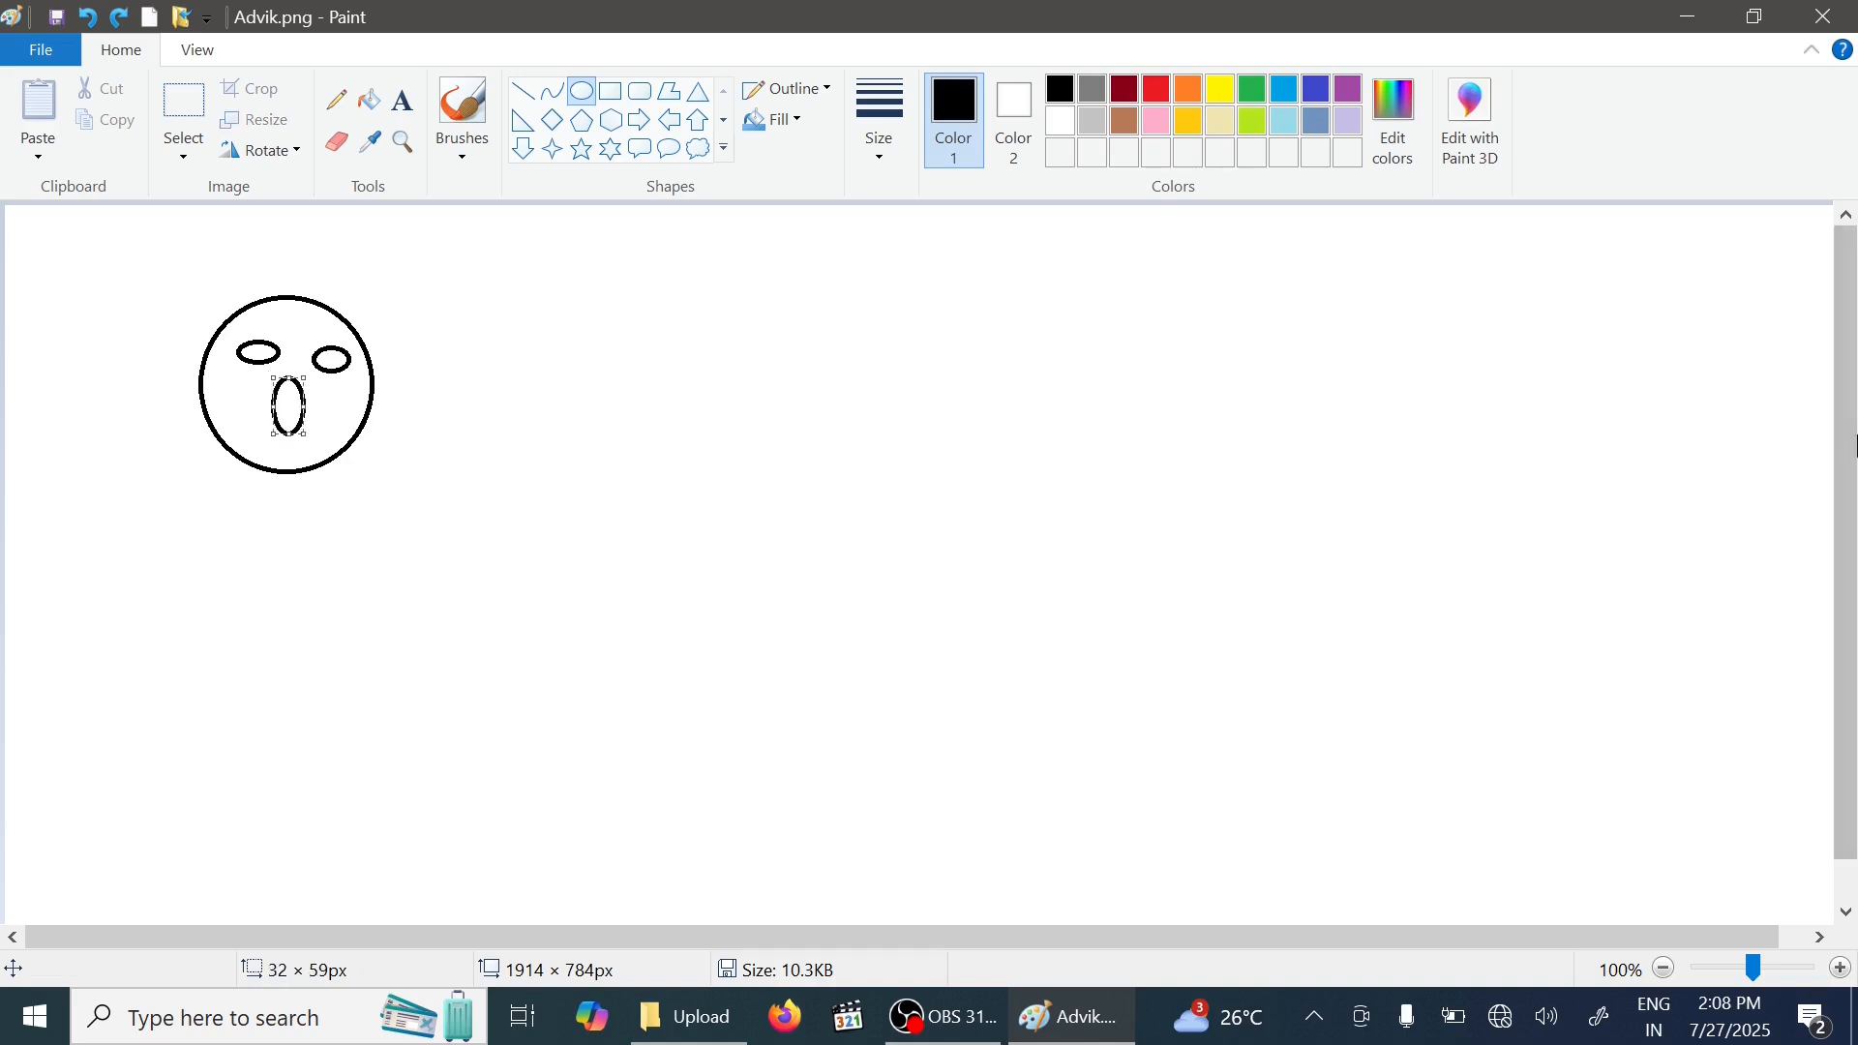
# - Select the whole face, copy it, and paste a duplicate placed to its right
pyautogui.click(191, 108)
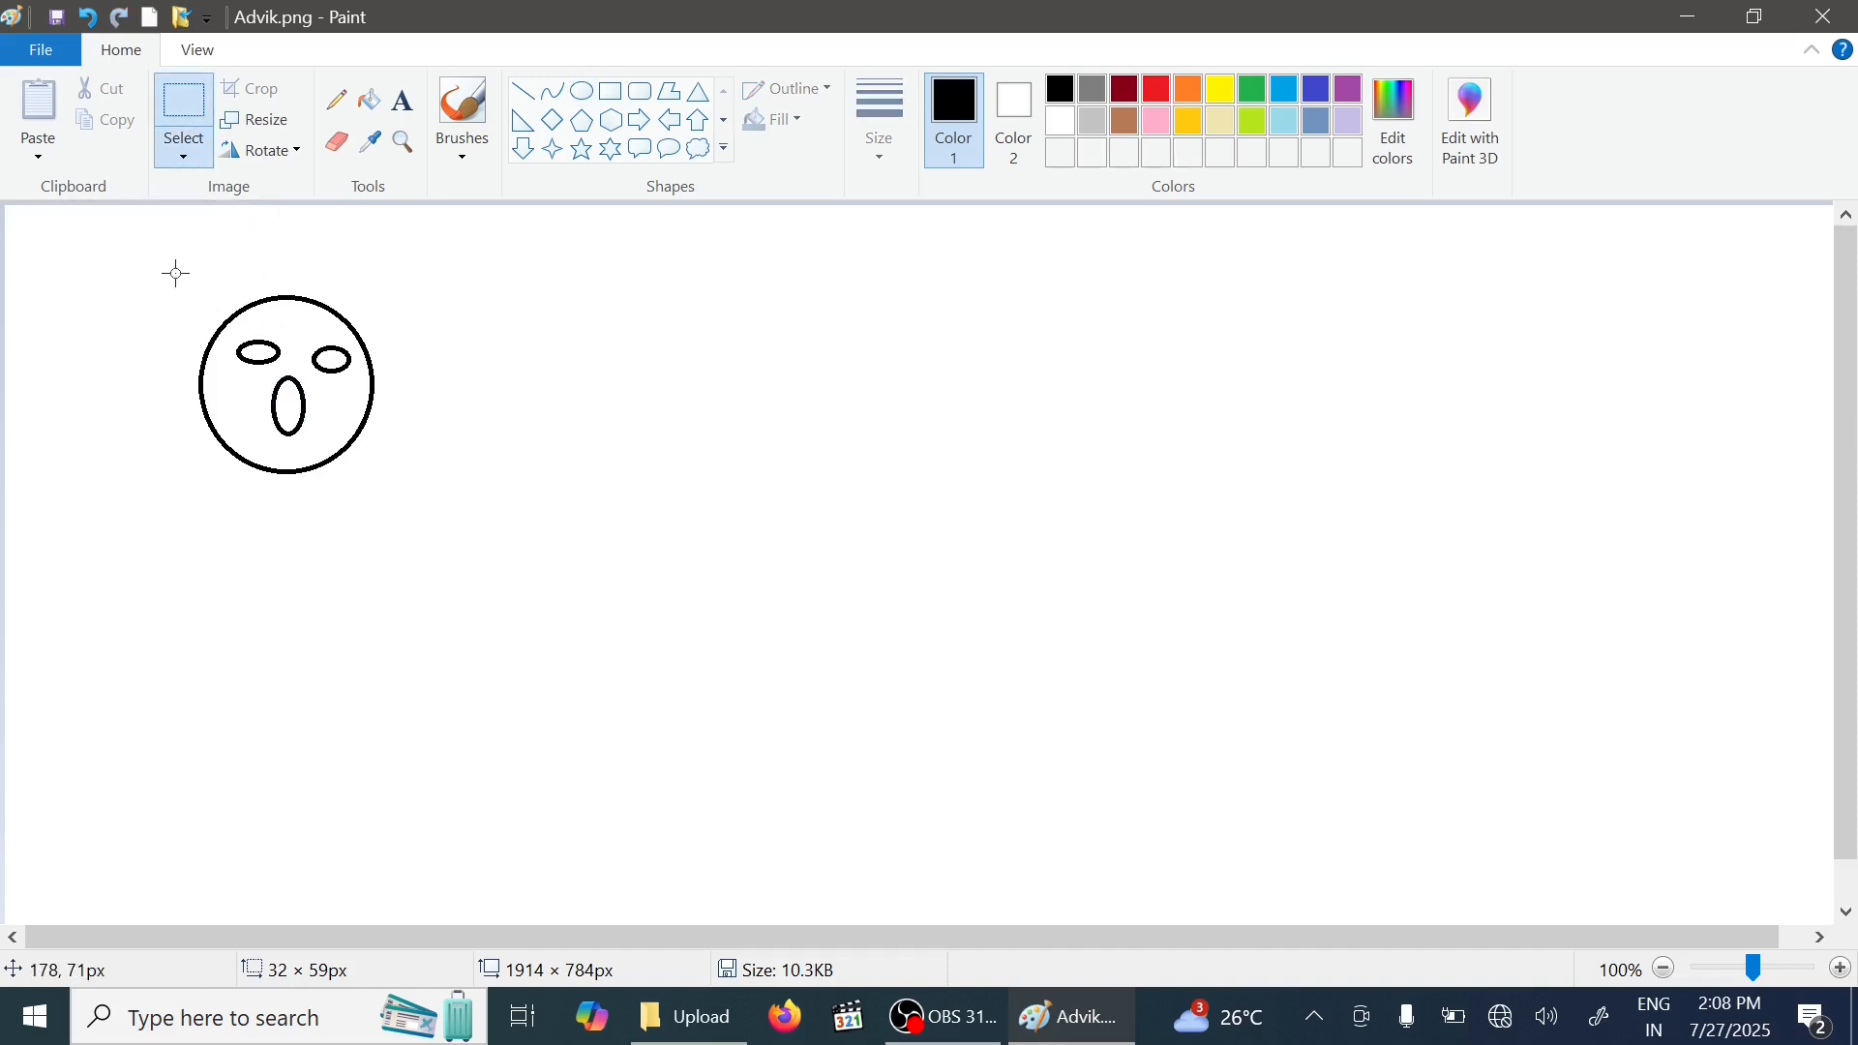
pyautogui.moveTo(170, 269); pyautogui.dragTo(417, 509)
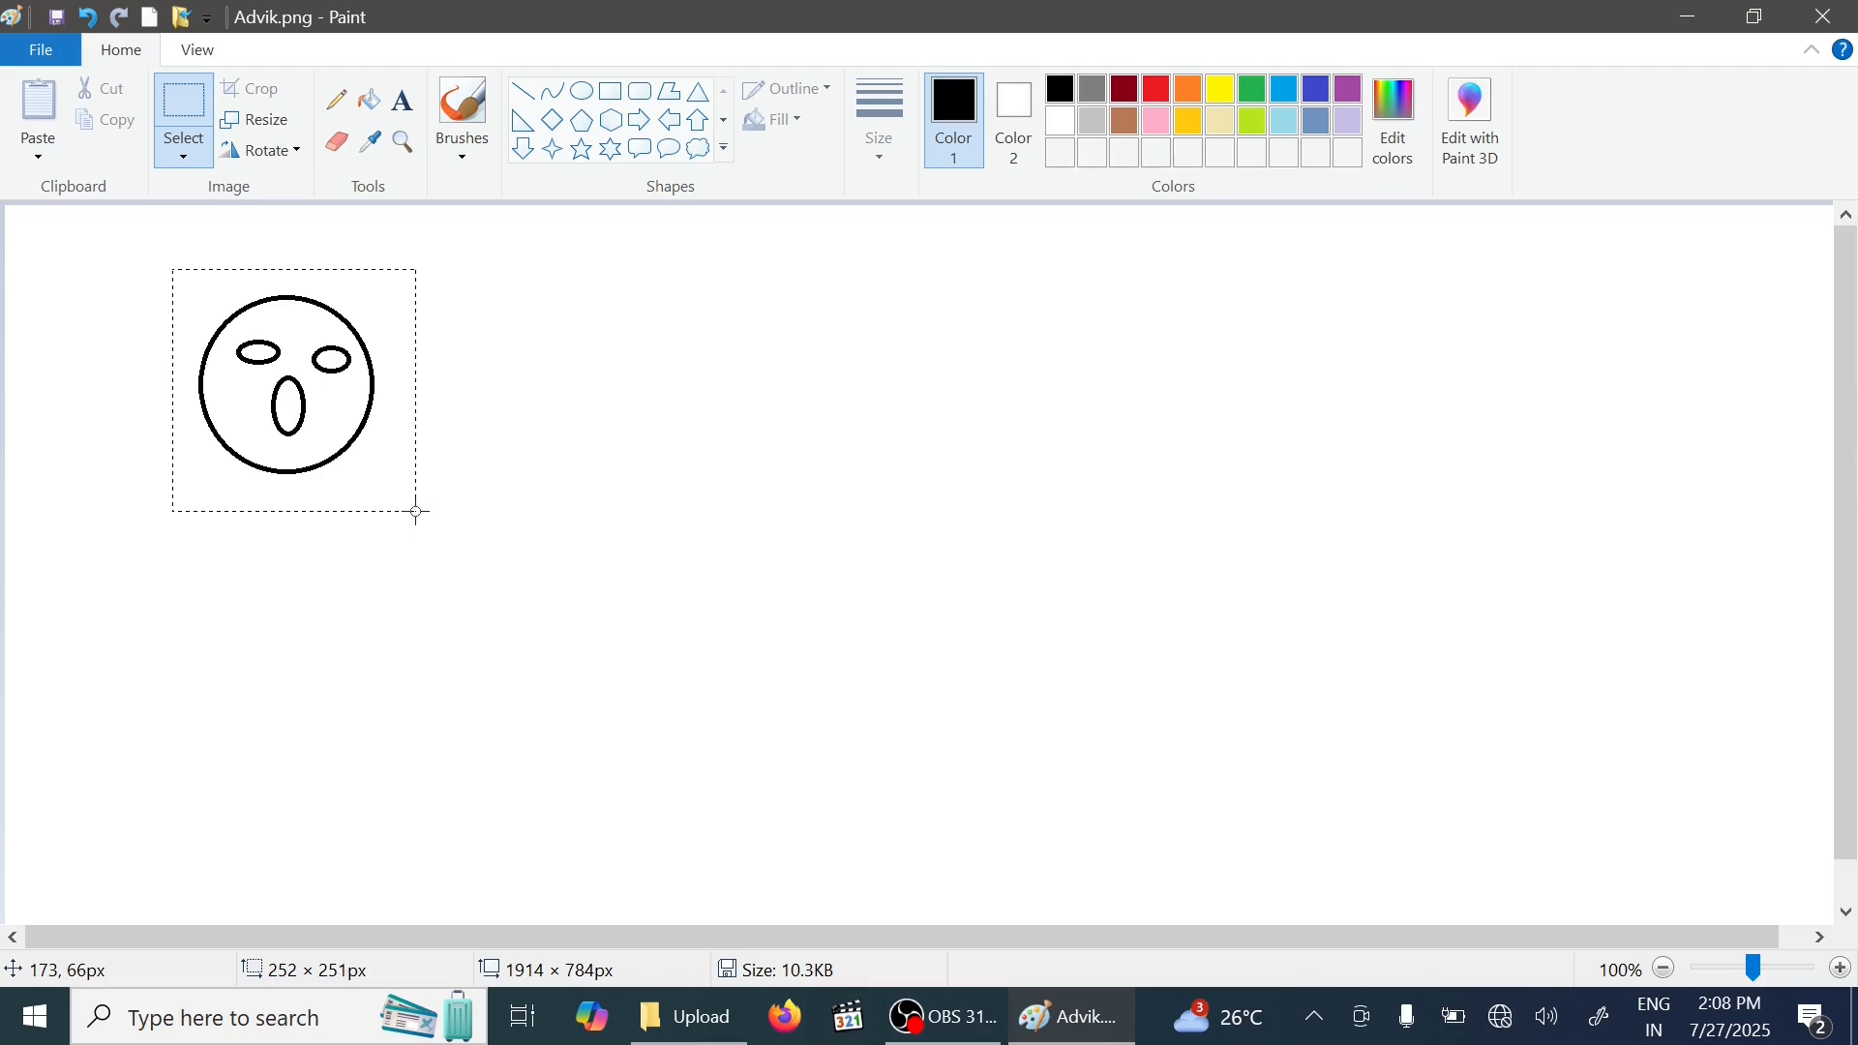
pyautogui.click(577, 390)
pyautogui.moveTo(183, 279); pyautogui.dragTo(393, 509)
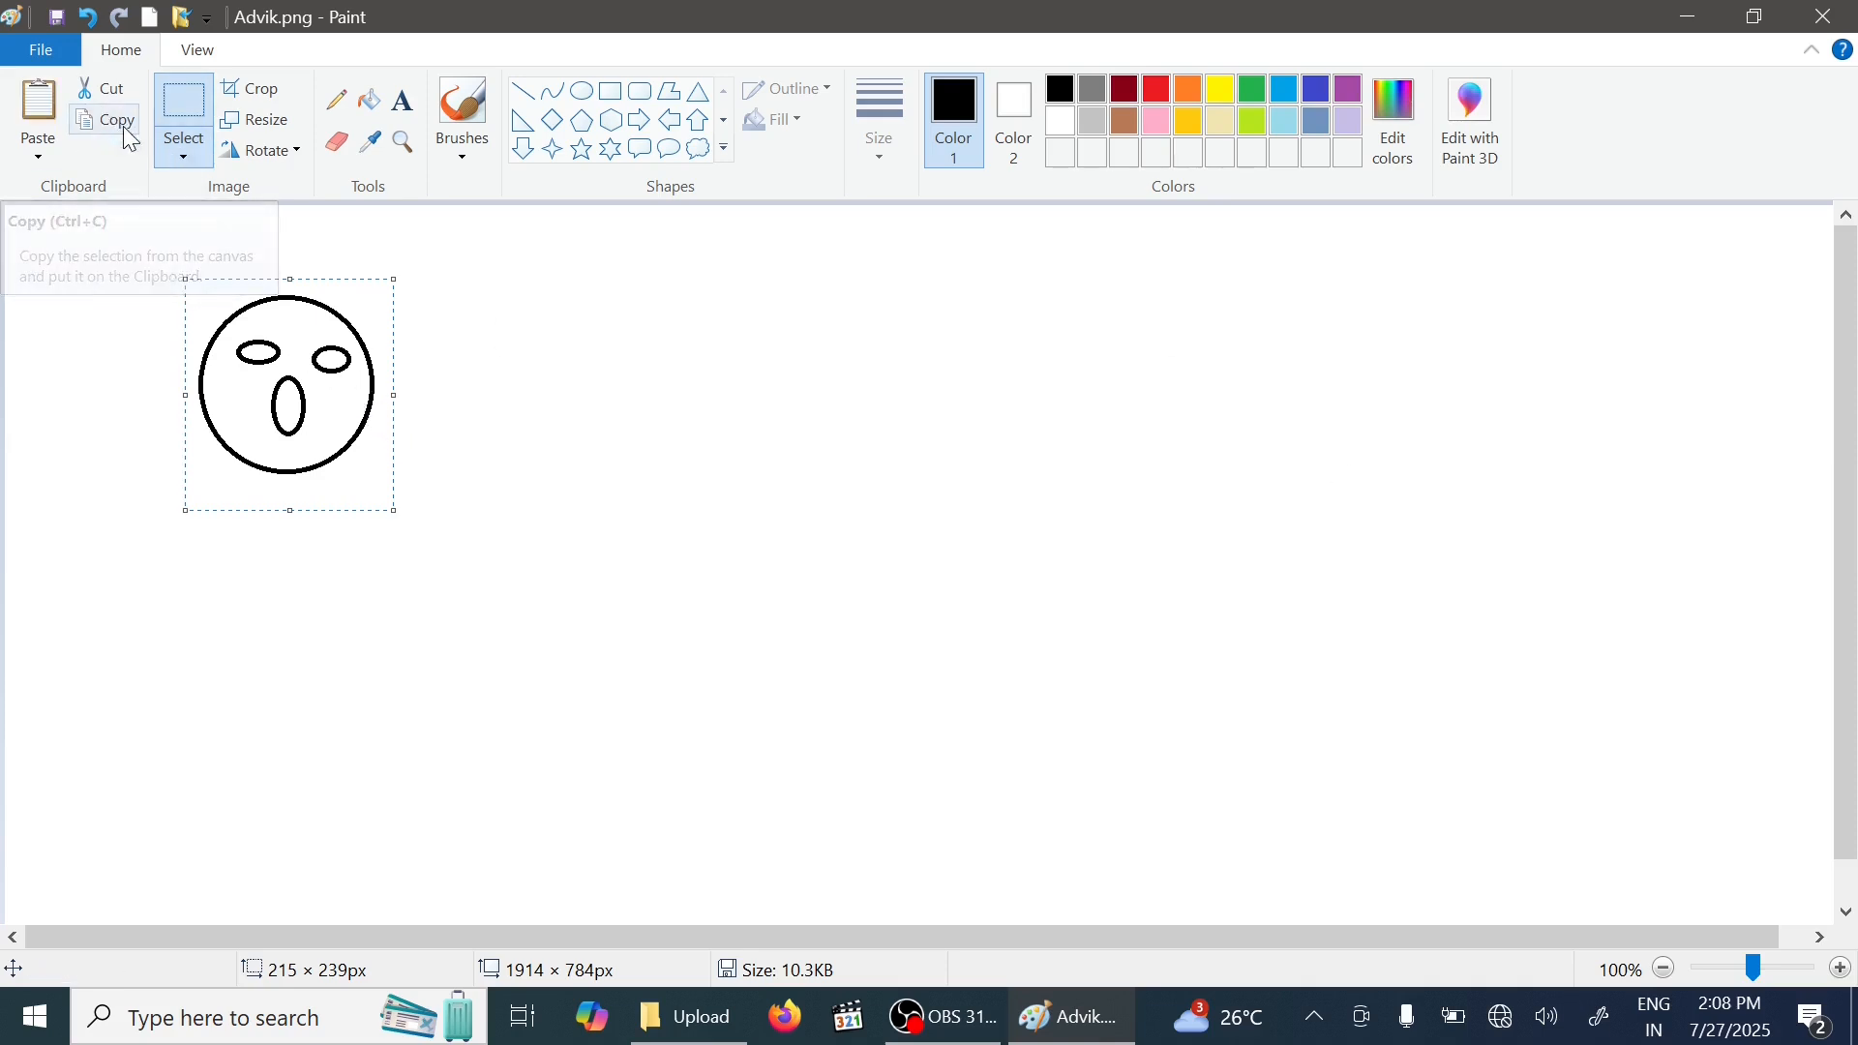
pyautogui.click(39, 100)
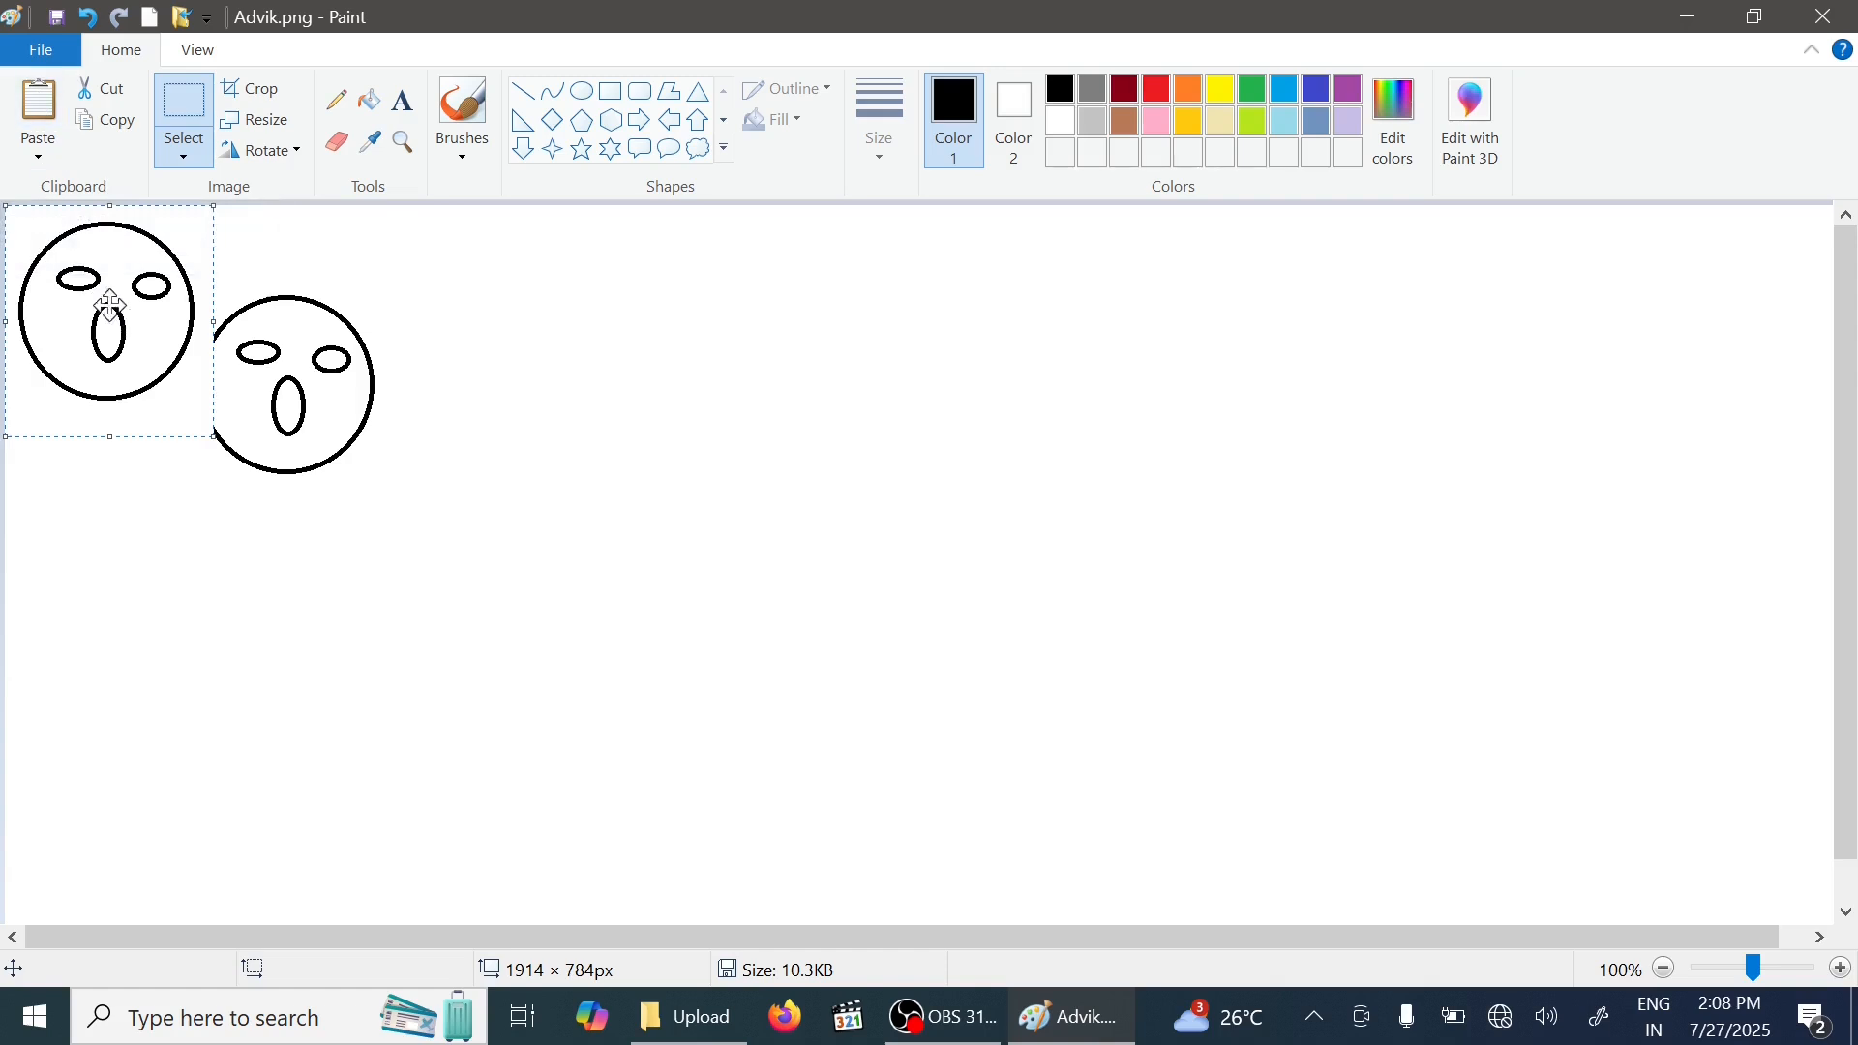
pyautogui.moveTo(97, 300); pyautogui.dragTo(500, 385)
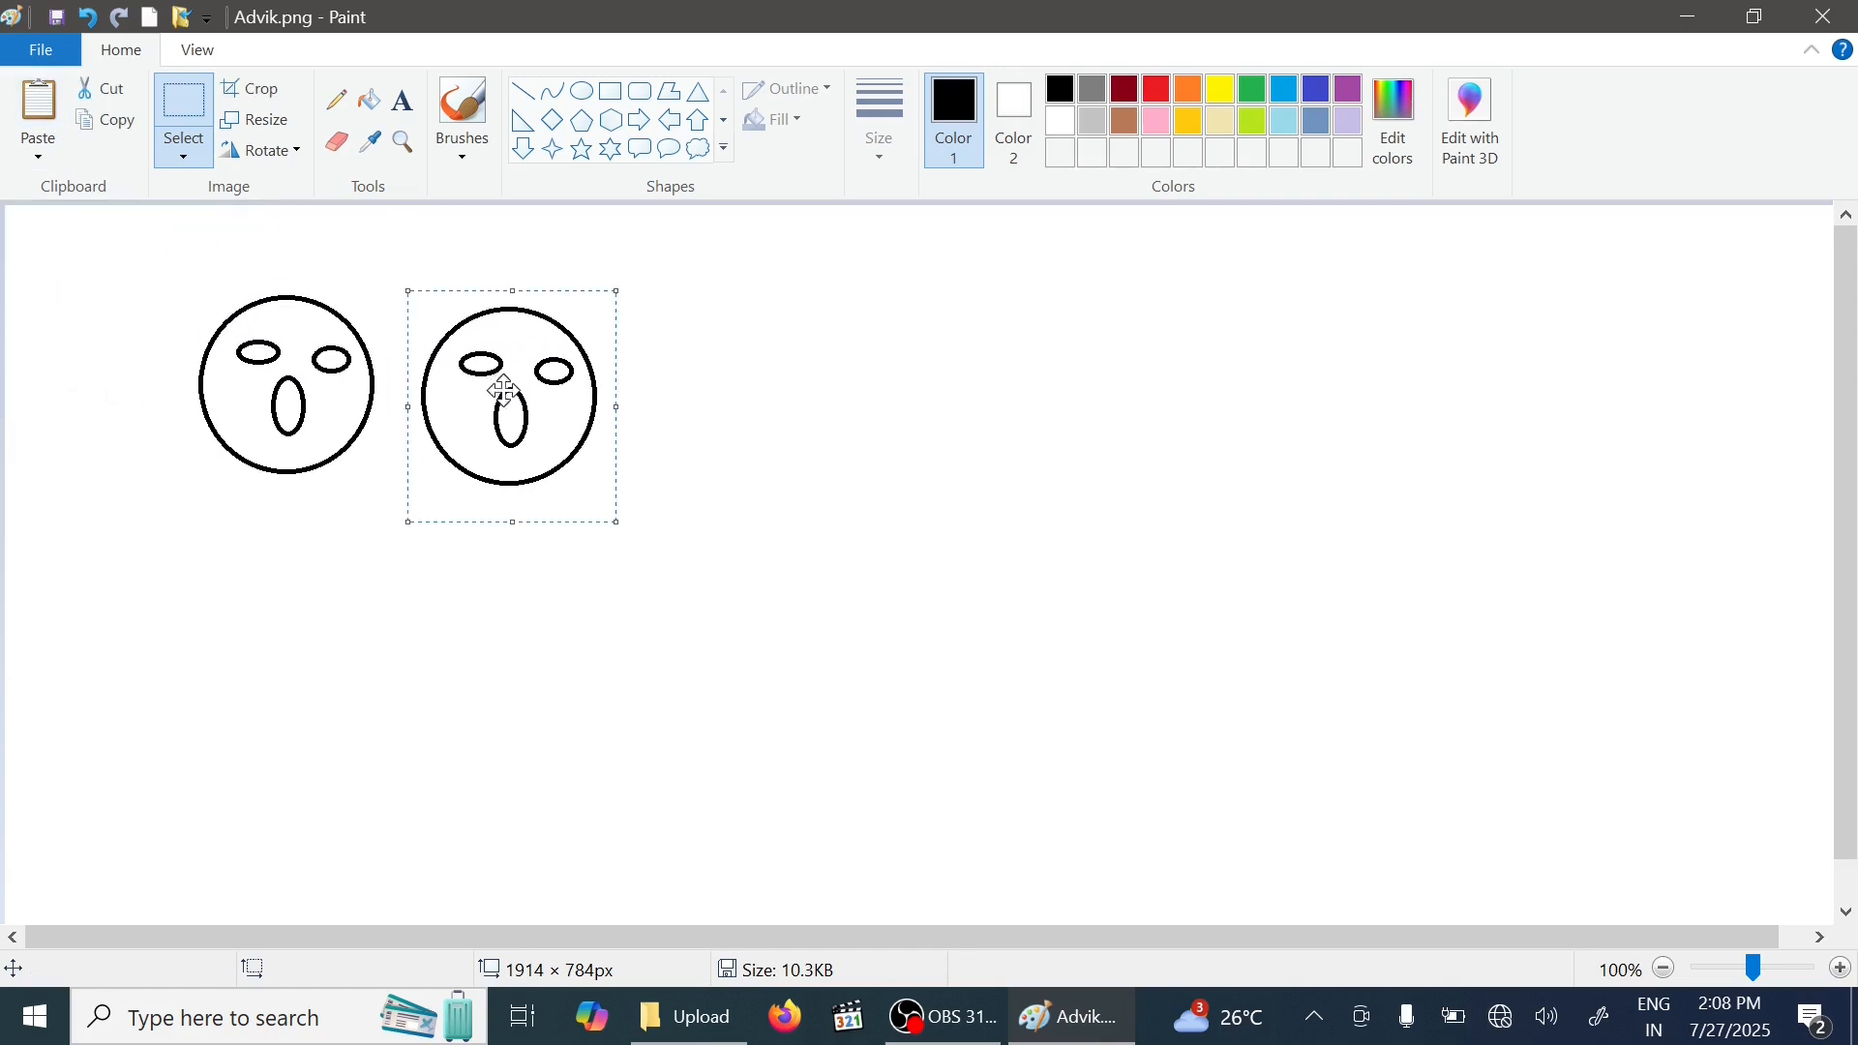
# - Paste four more copies of the face, placing each further right to form a row of six
pyautogui.click(39, 120)
pyautogui.moveTo(107, 267); pyautogui.dragTo(742, 391)
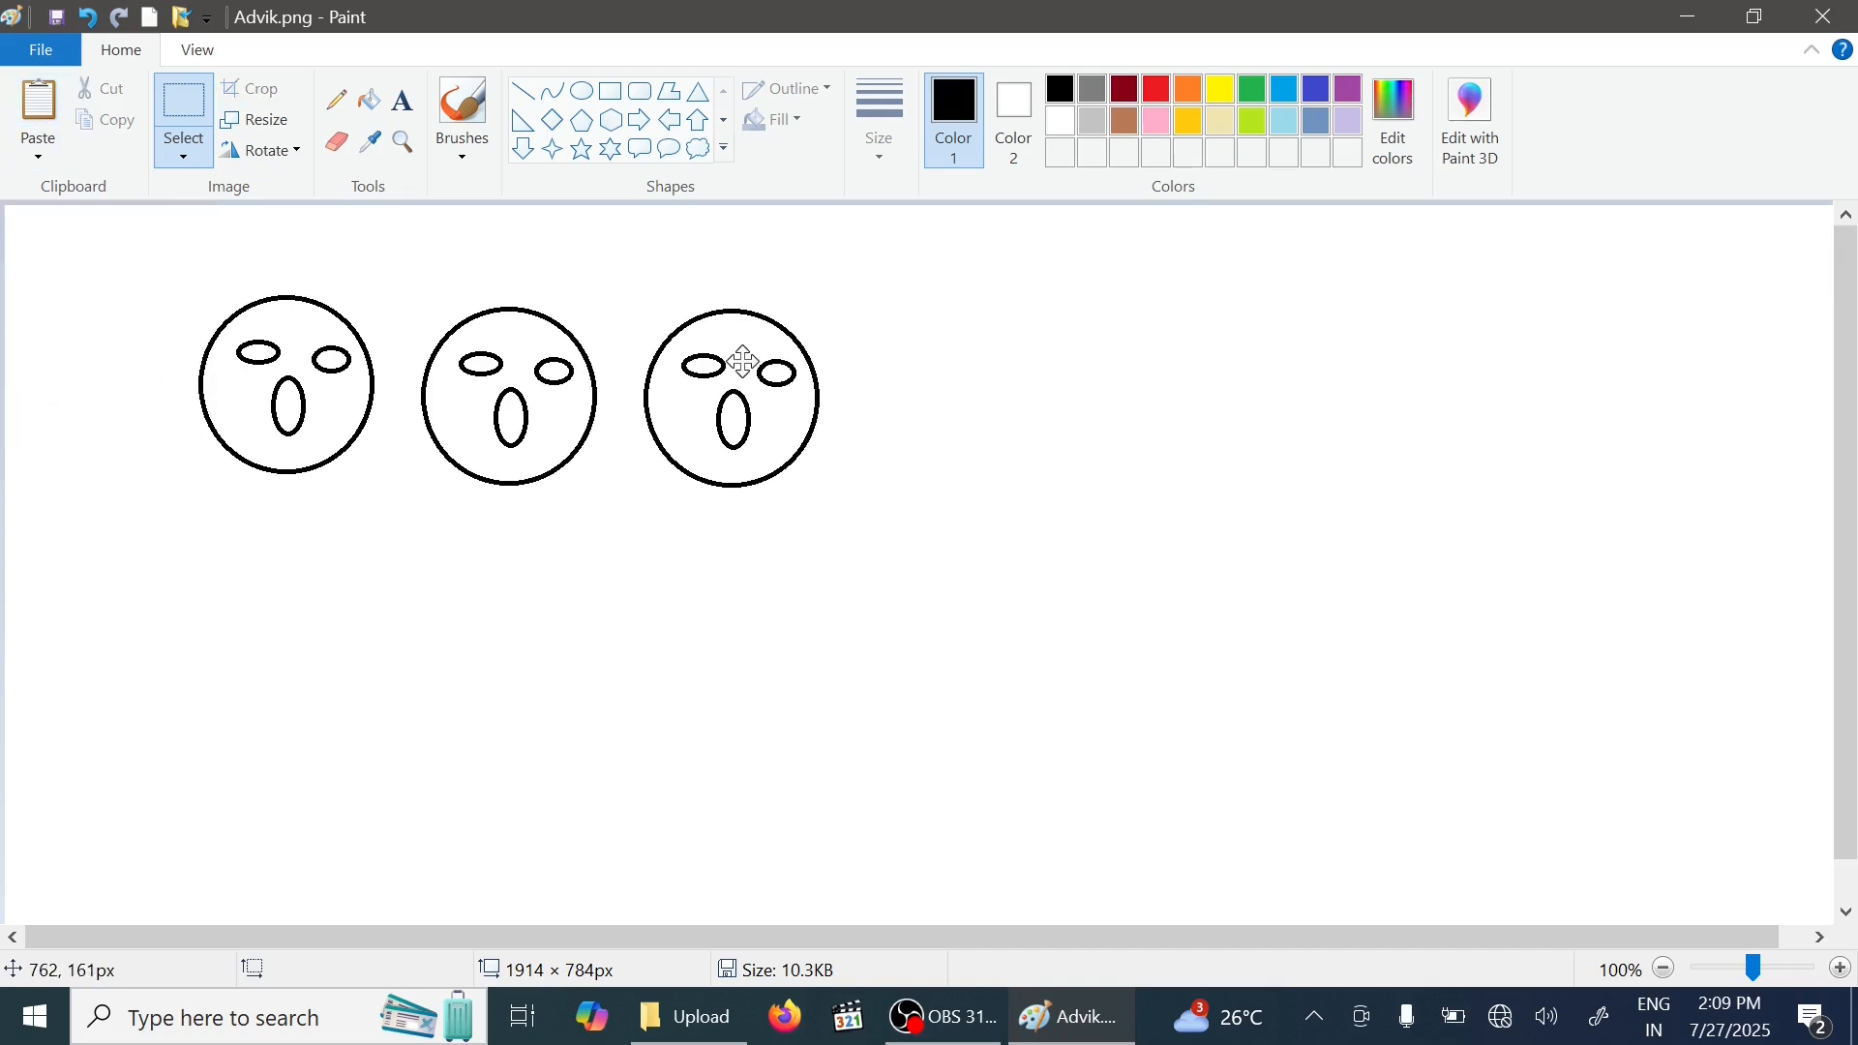
pyautogui.click(38, 120)
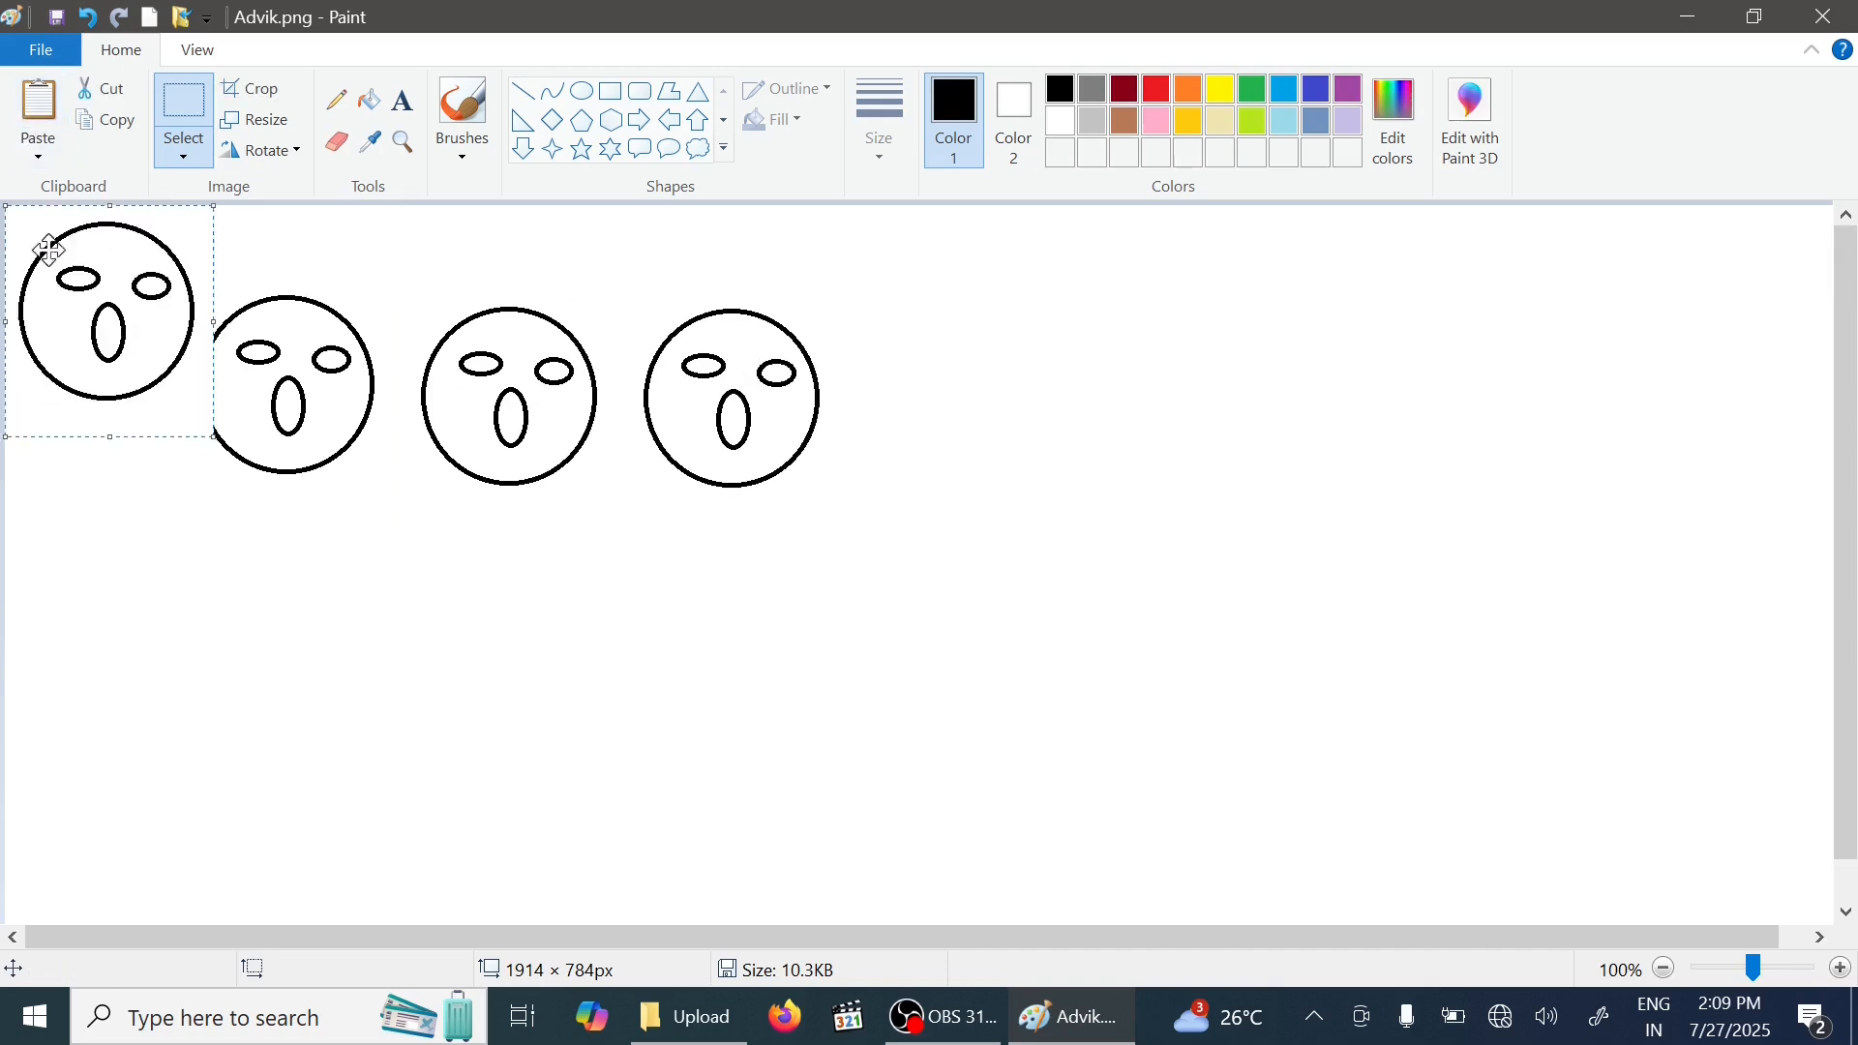
pyautogui.moveTo(50, 242); pyautogui.dragTo(884, 351)
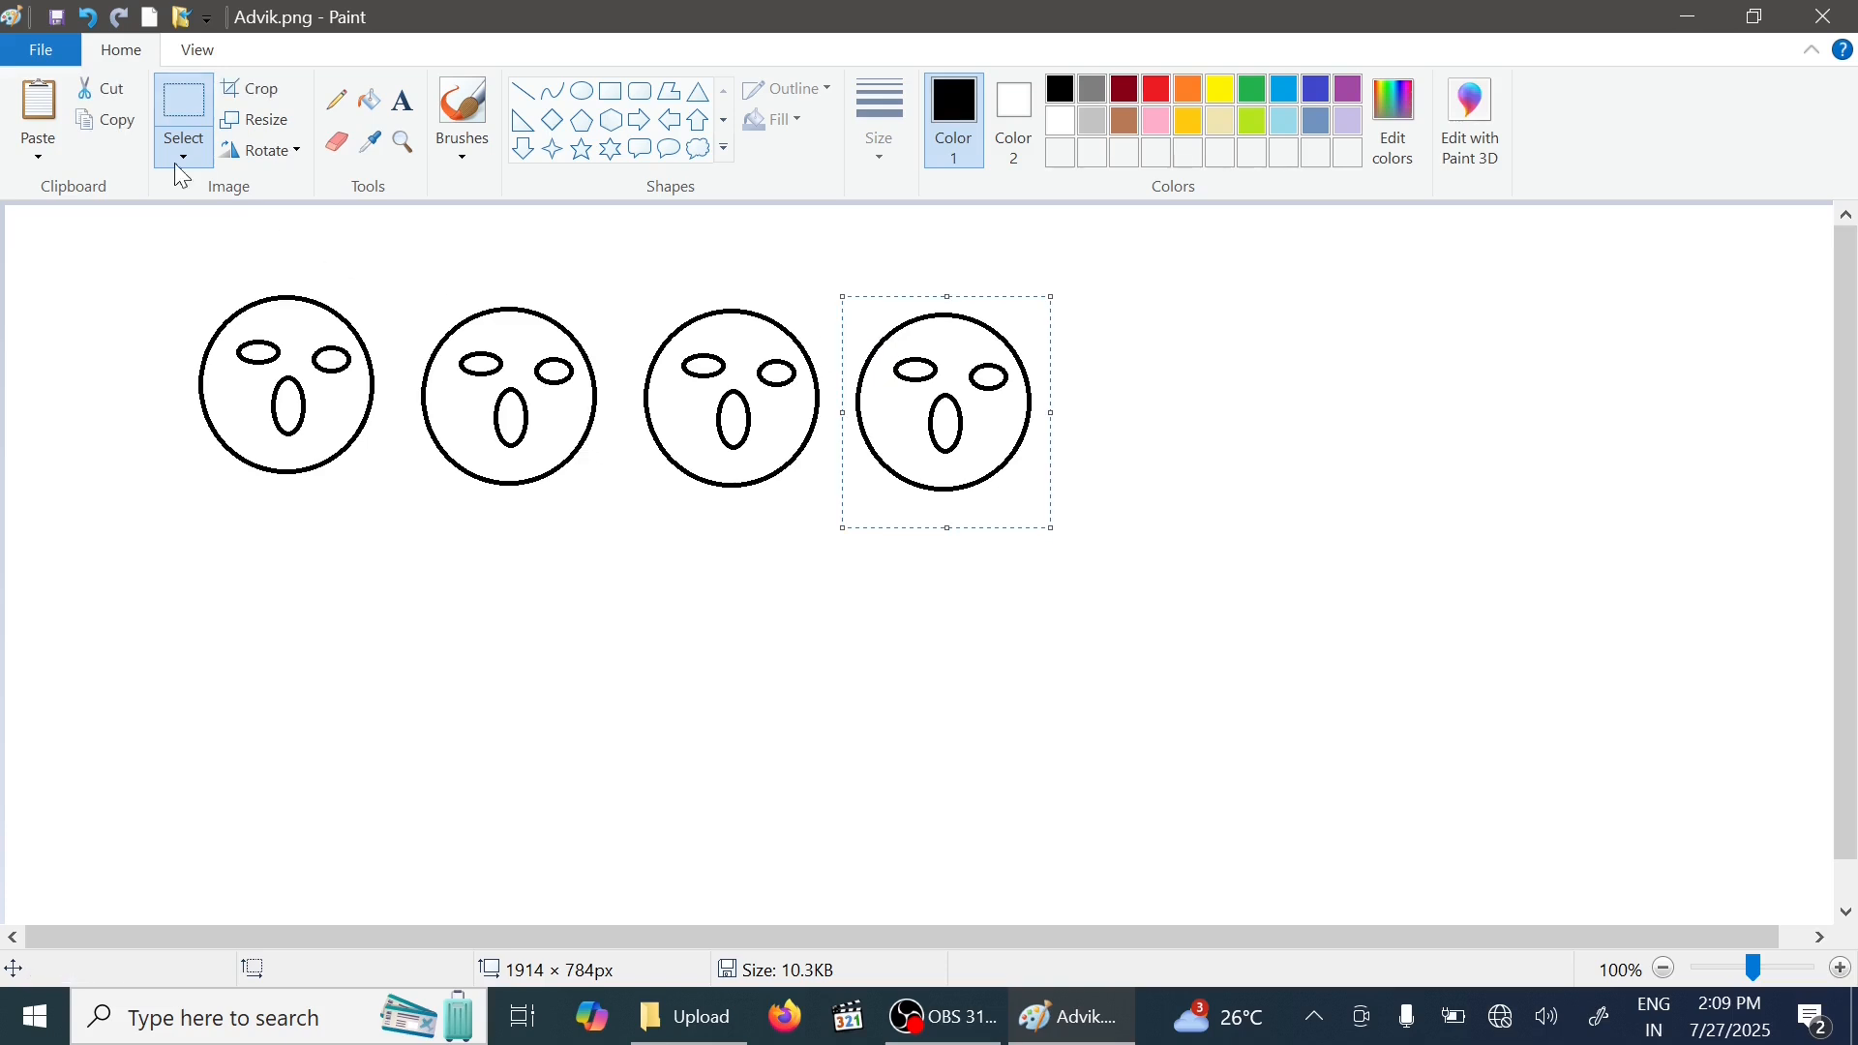
pyautogui.click(39, 120)
pyautogui.moveTo(61, 302); pyautogui.dragTo(1120, 400)
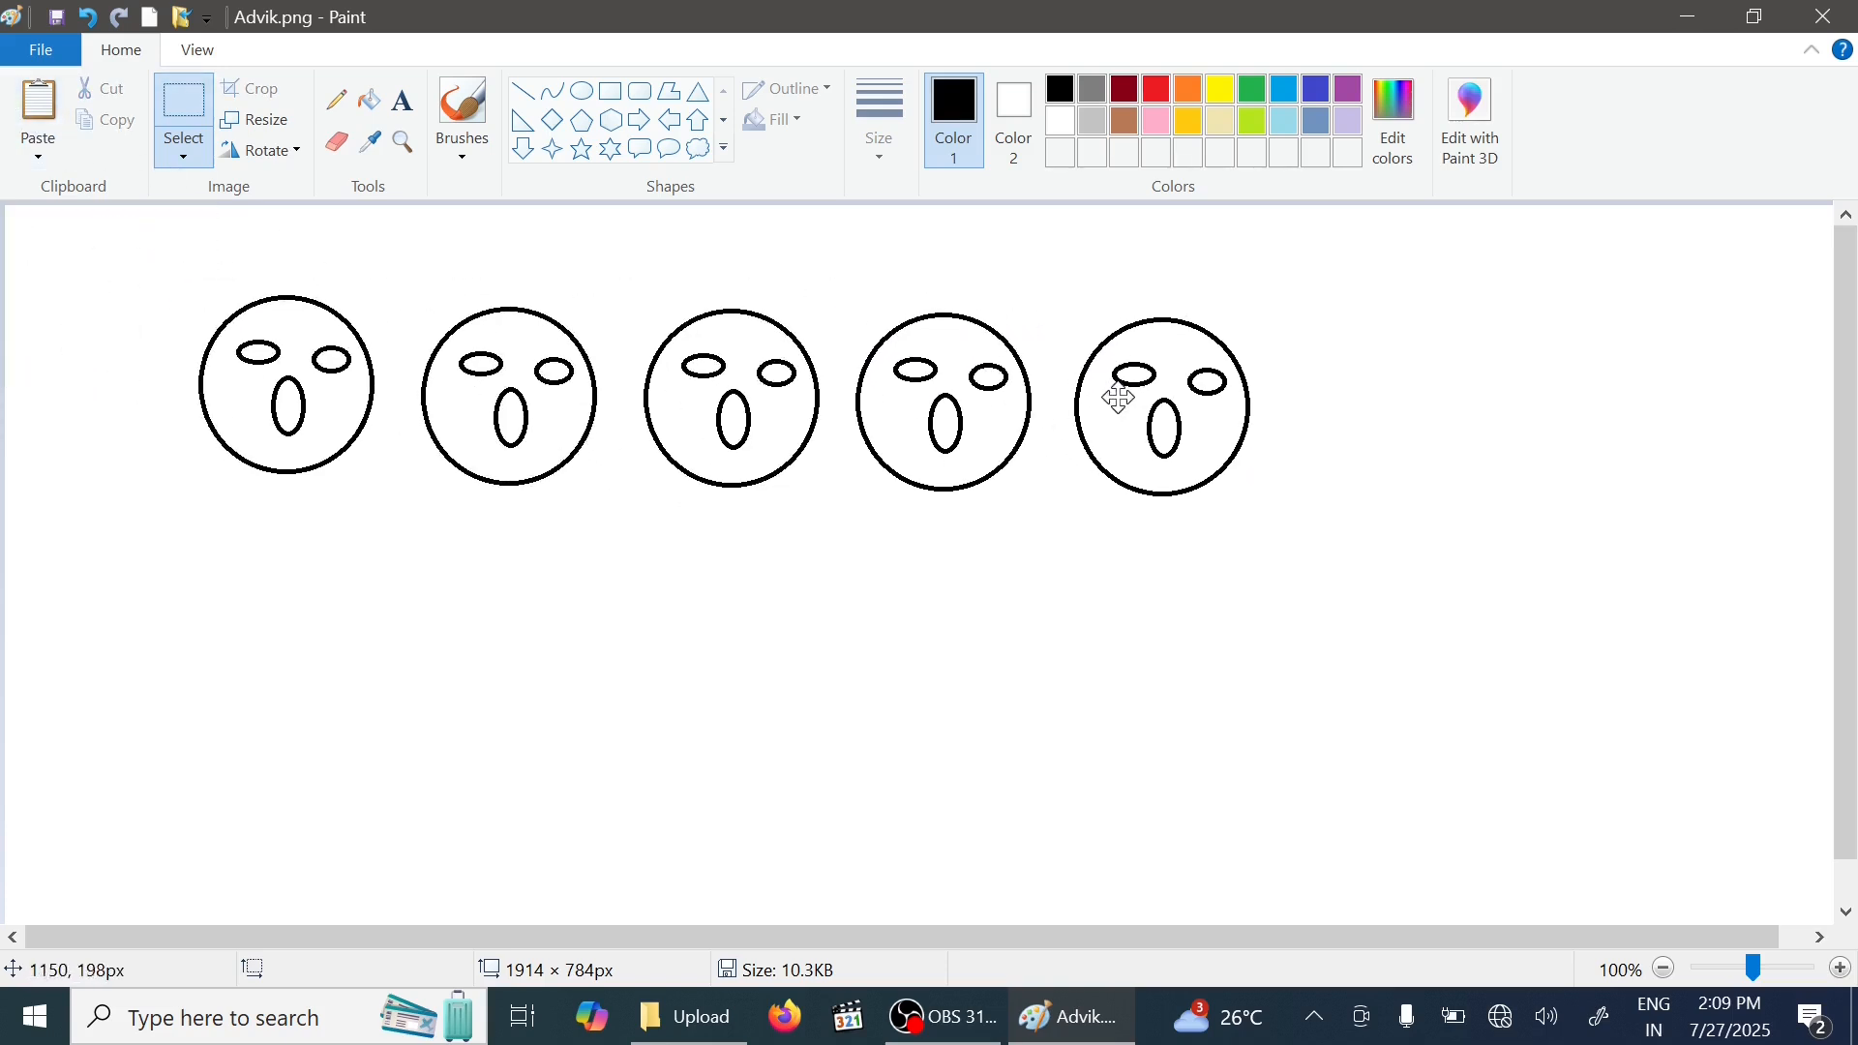
pyautogui.click(15, 101)
pyautogui.moveTo(74, 274); pyautogui.dragTo(1378, 395)
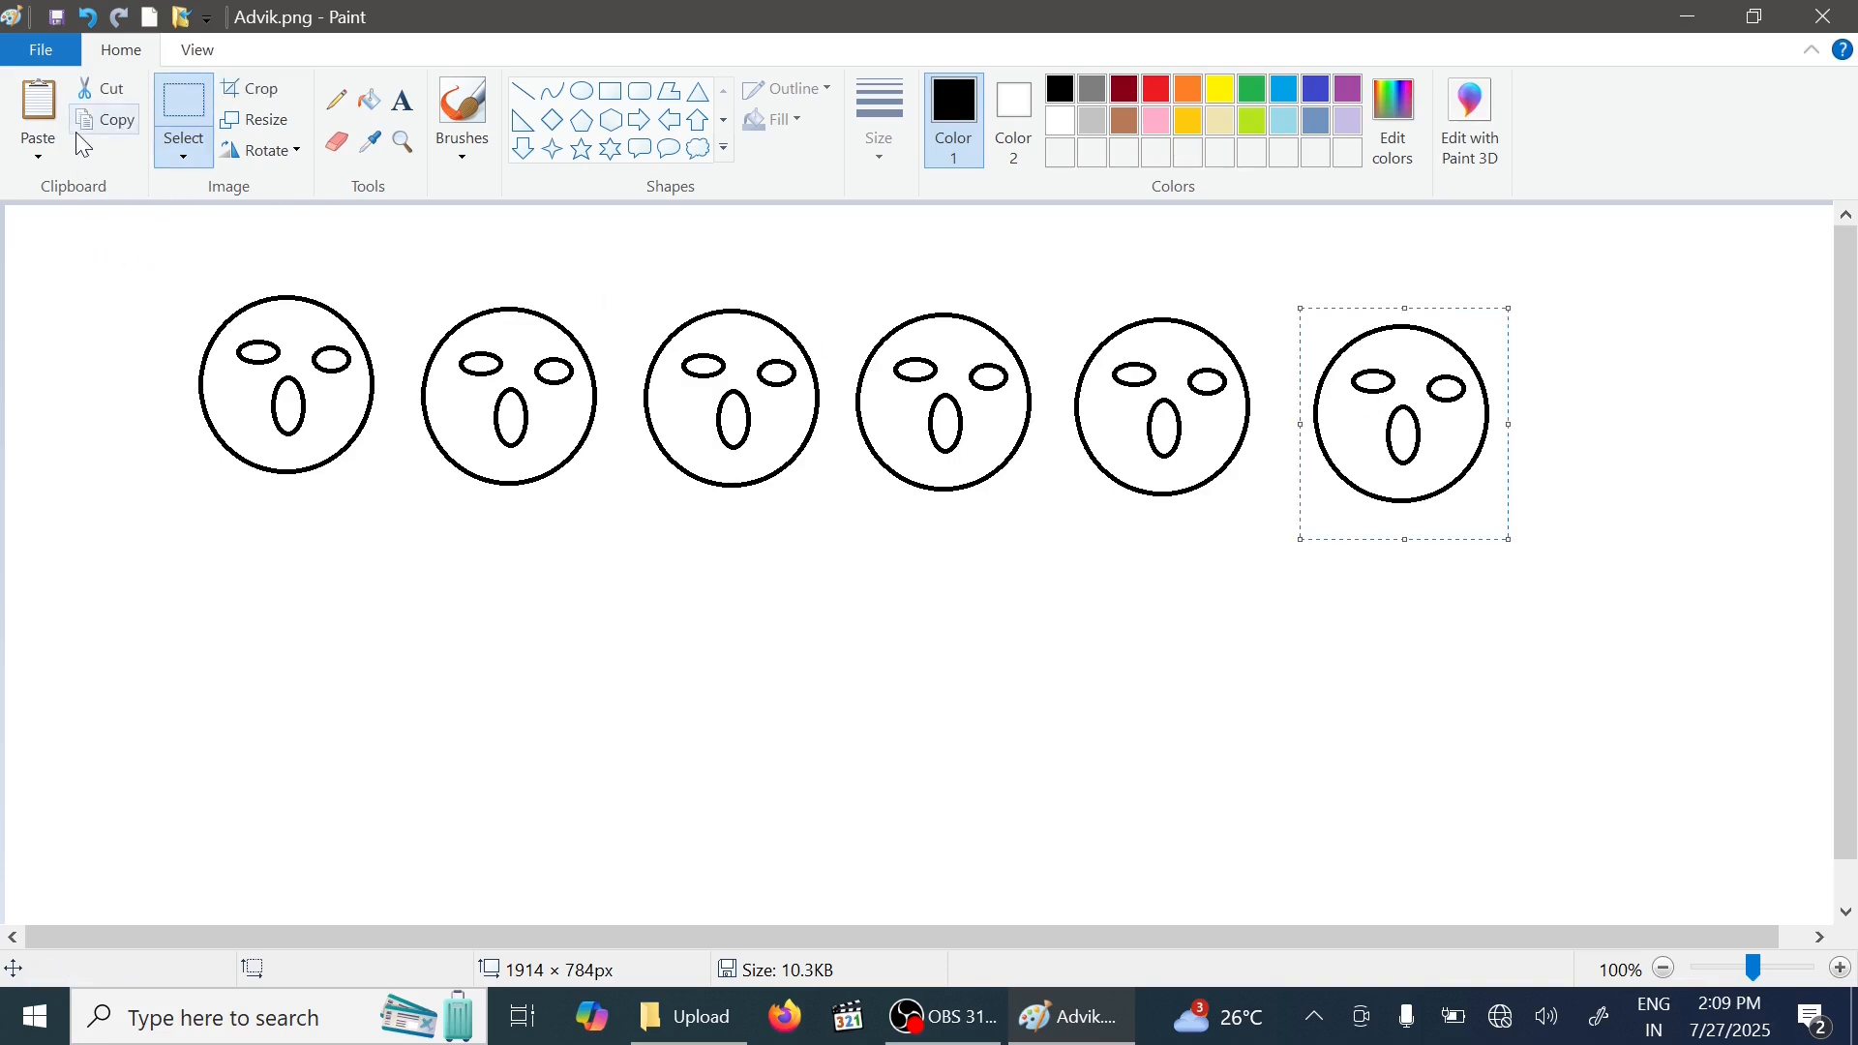
# - Copy the row of faces and paste it as a second row beneath the first
pyautogui.moveTo(488, 454); pyautogui.dragTo(1607, 576)
pyautogui.click(80, 143)
pyautogui.click(44, 100)
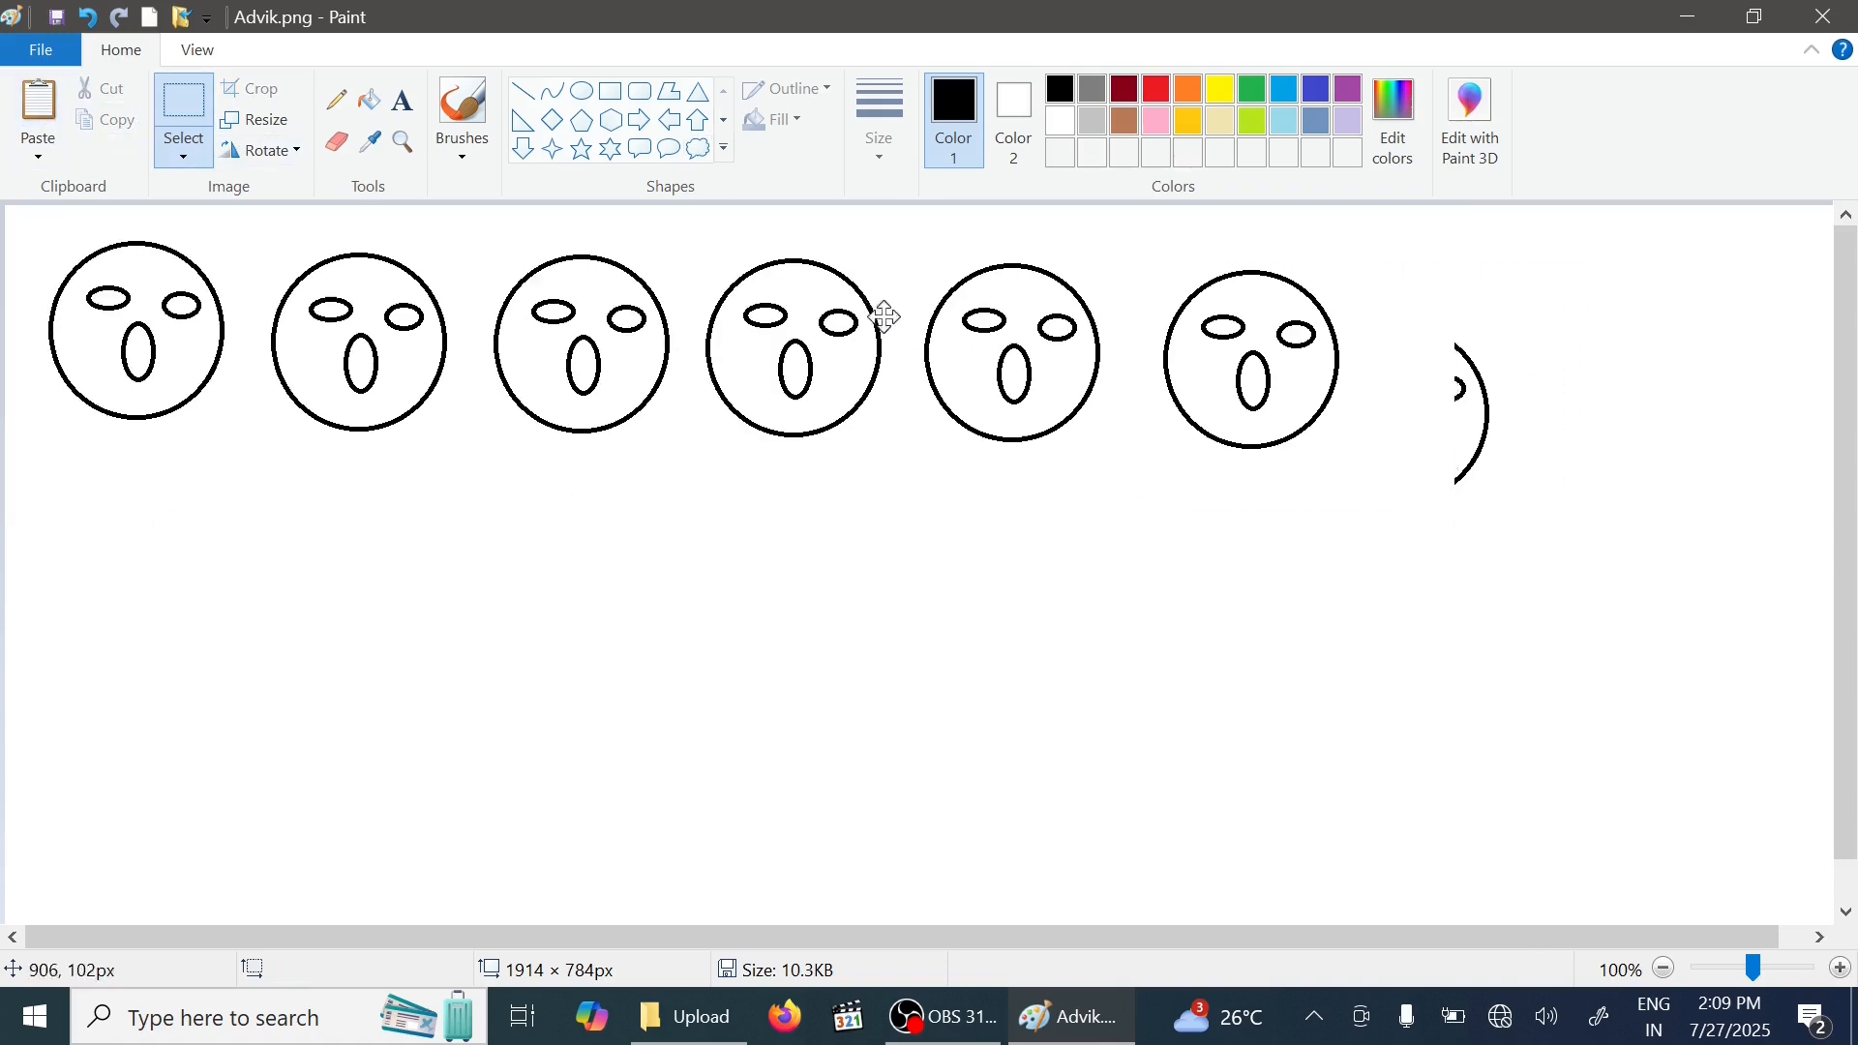
pyautogui.moveTo(886, 317); pyautogui.dragTo(1044, 666)
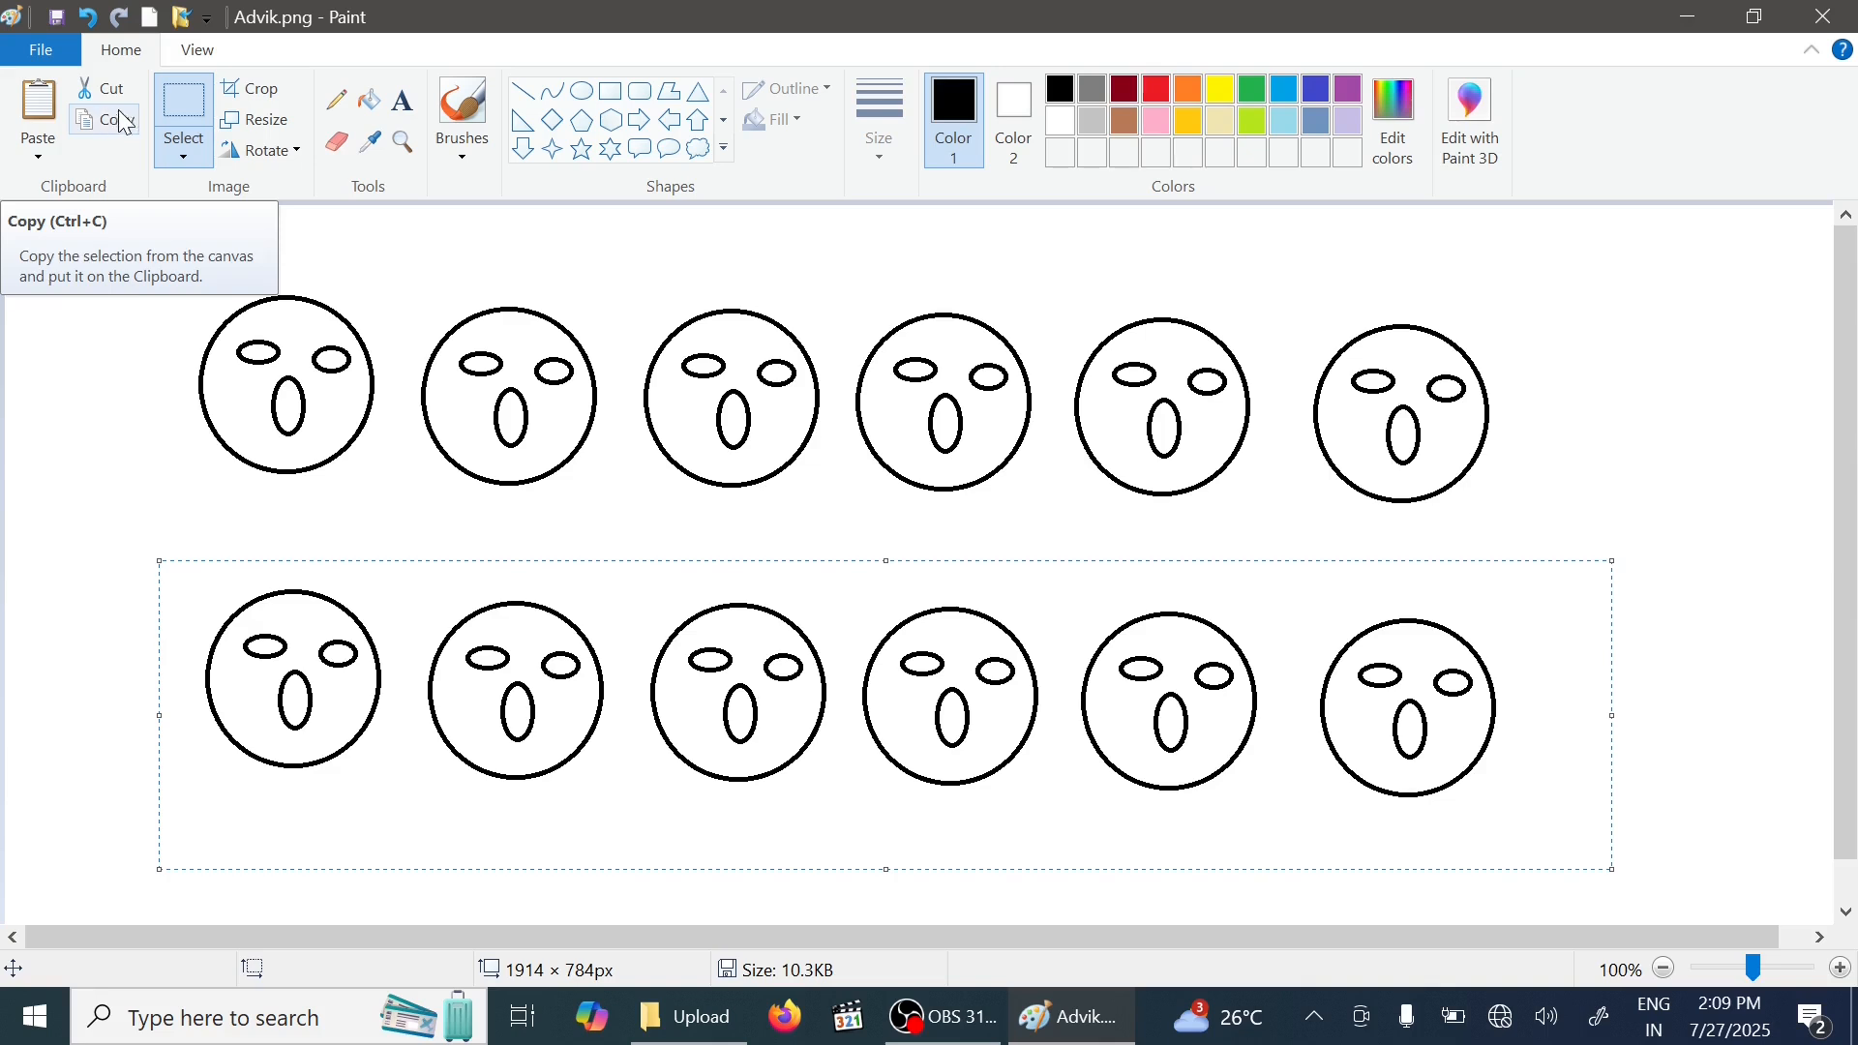
# - Cut the last four faces of the top row, then undo both cuts
pyautogui.click(1044, 290)
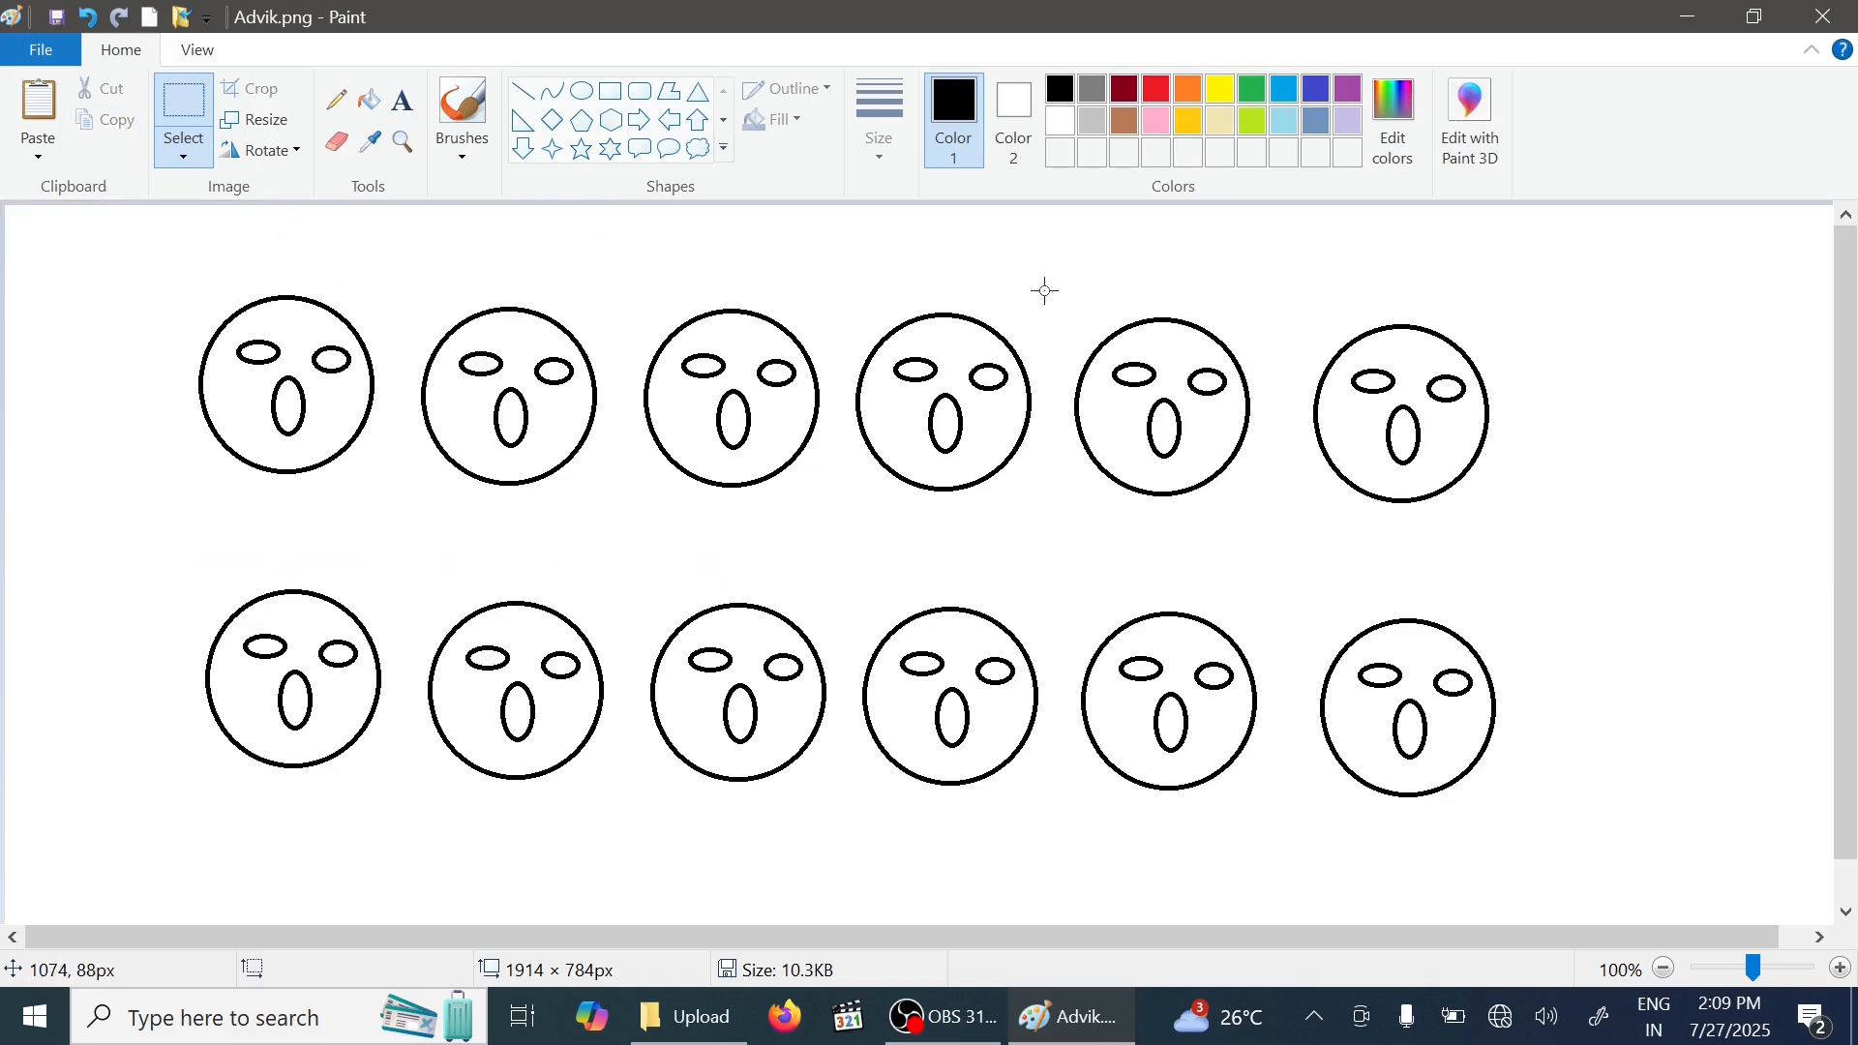
pyautogui.moveTo(1043, 262); pyautogui.dragTo(1529, 567)
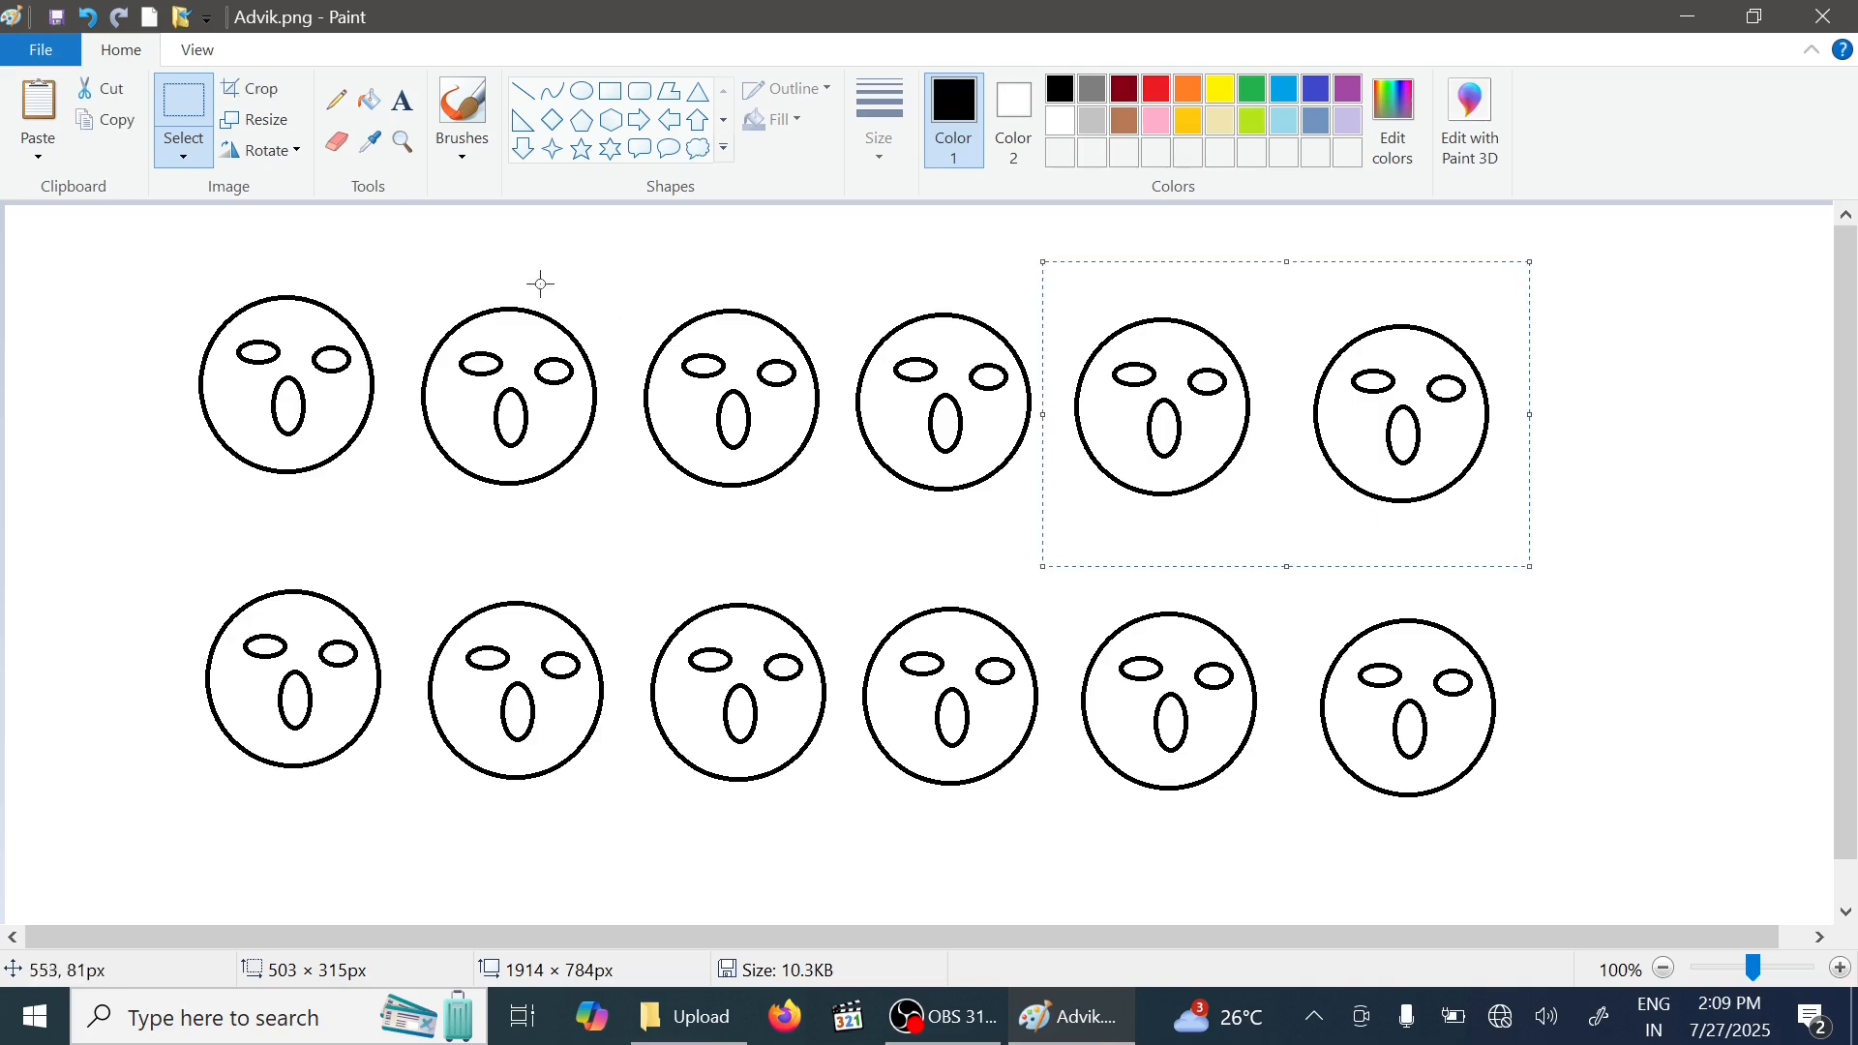
pyautogui.click(111, 95)
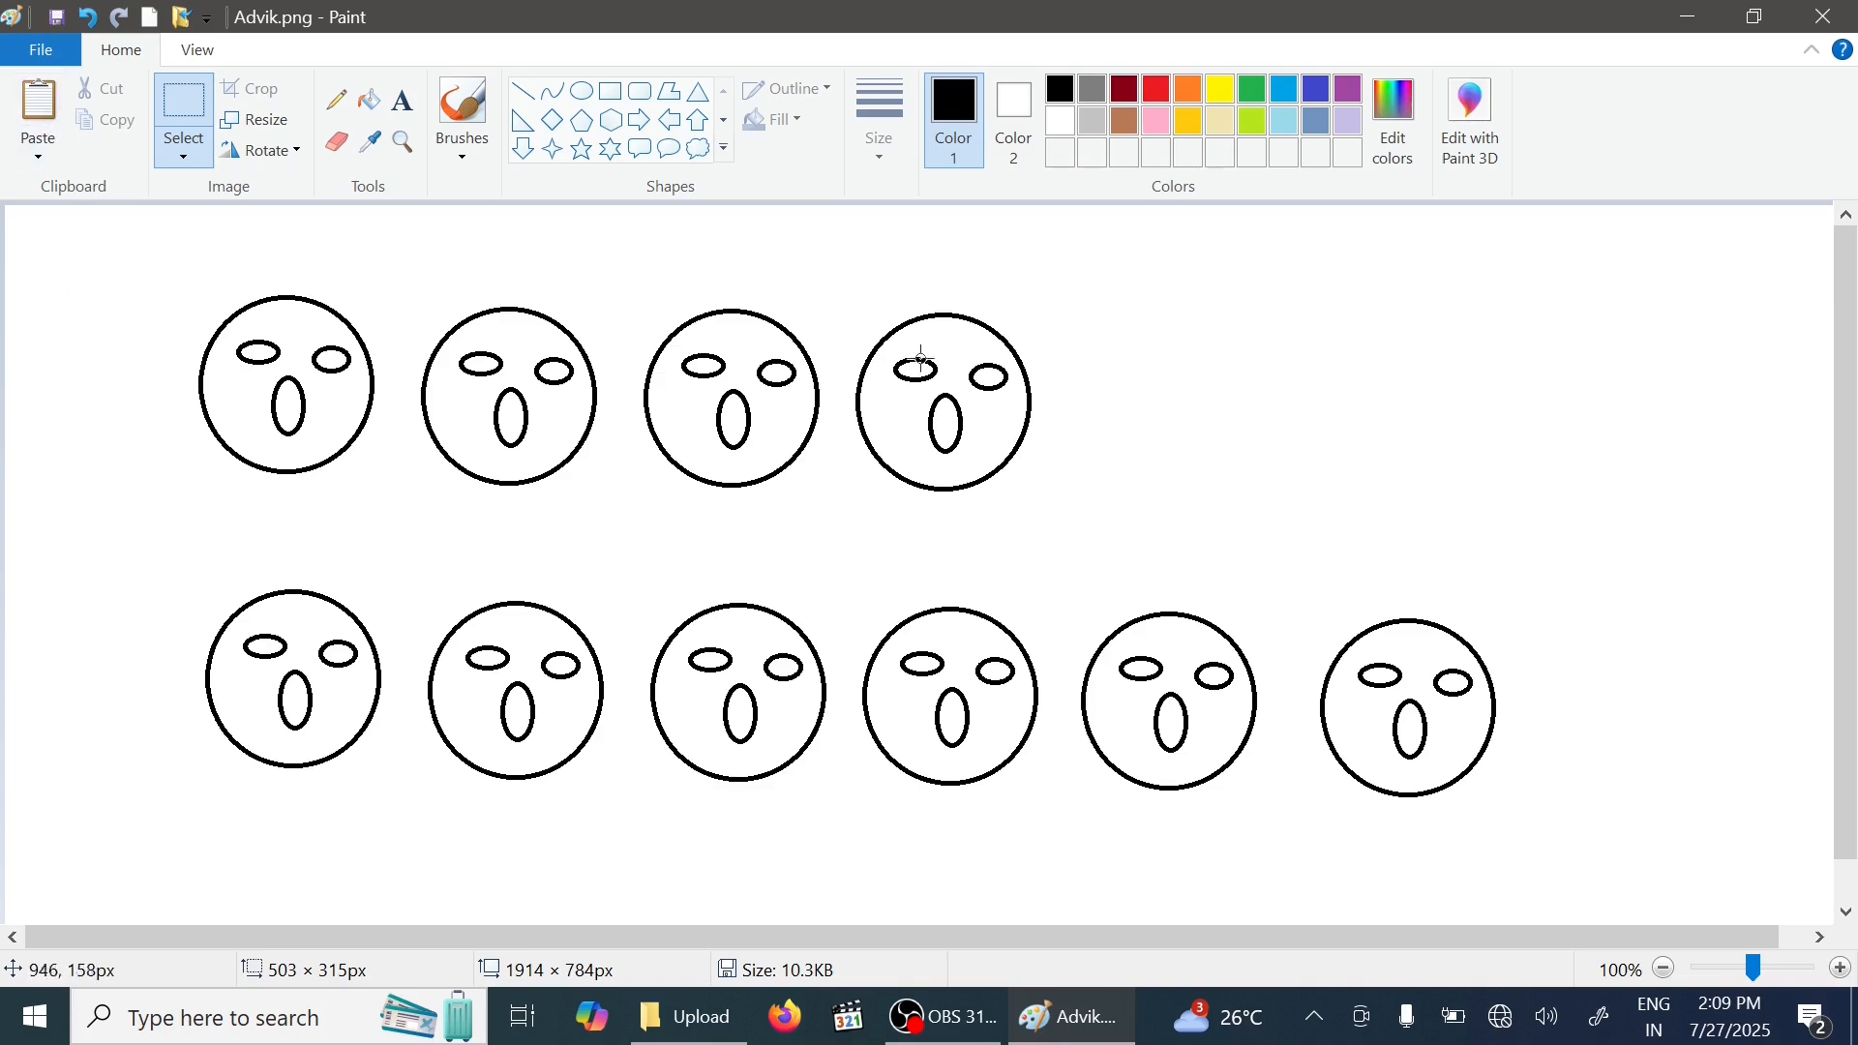
pyautogui.moveTo(607, 249); pyautogui.dragTo(1123, 516)
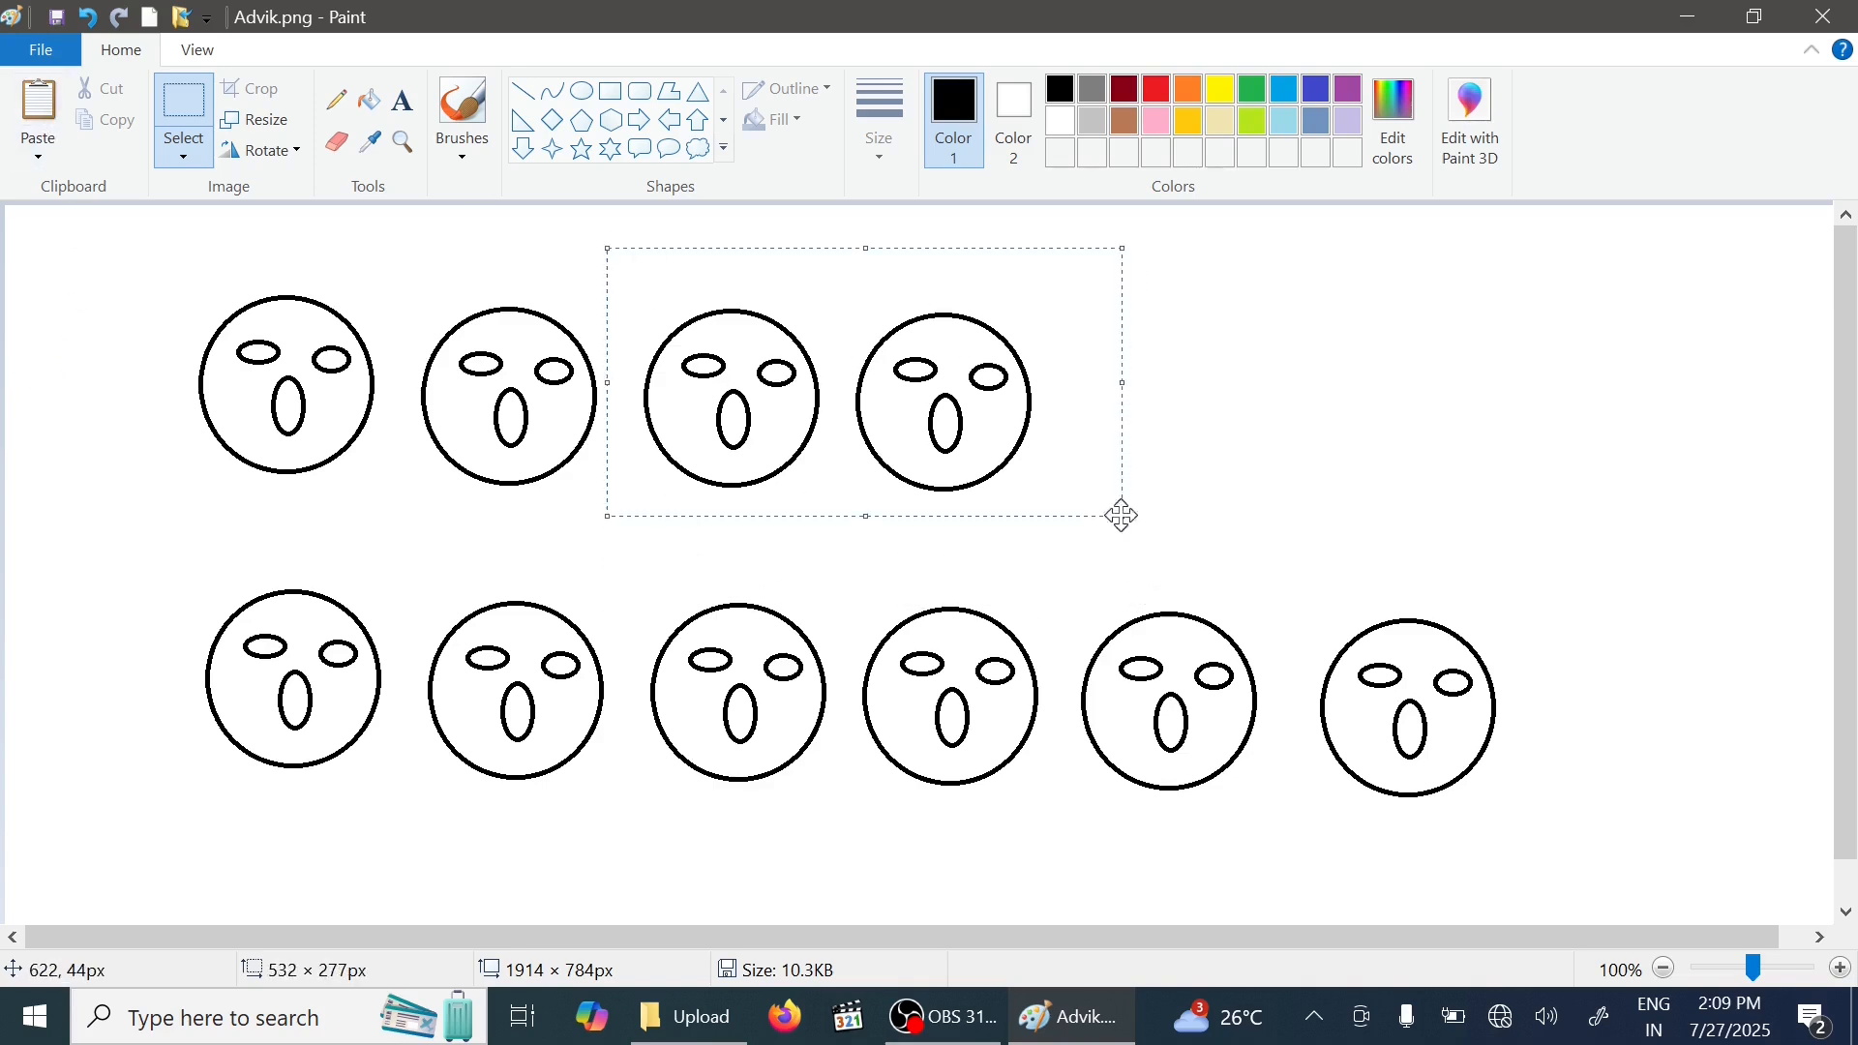
pyautogui.click(116, 90)
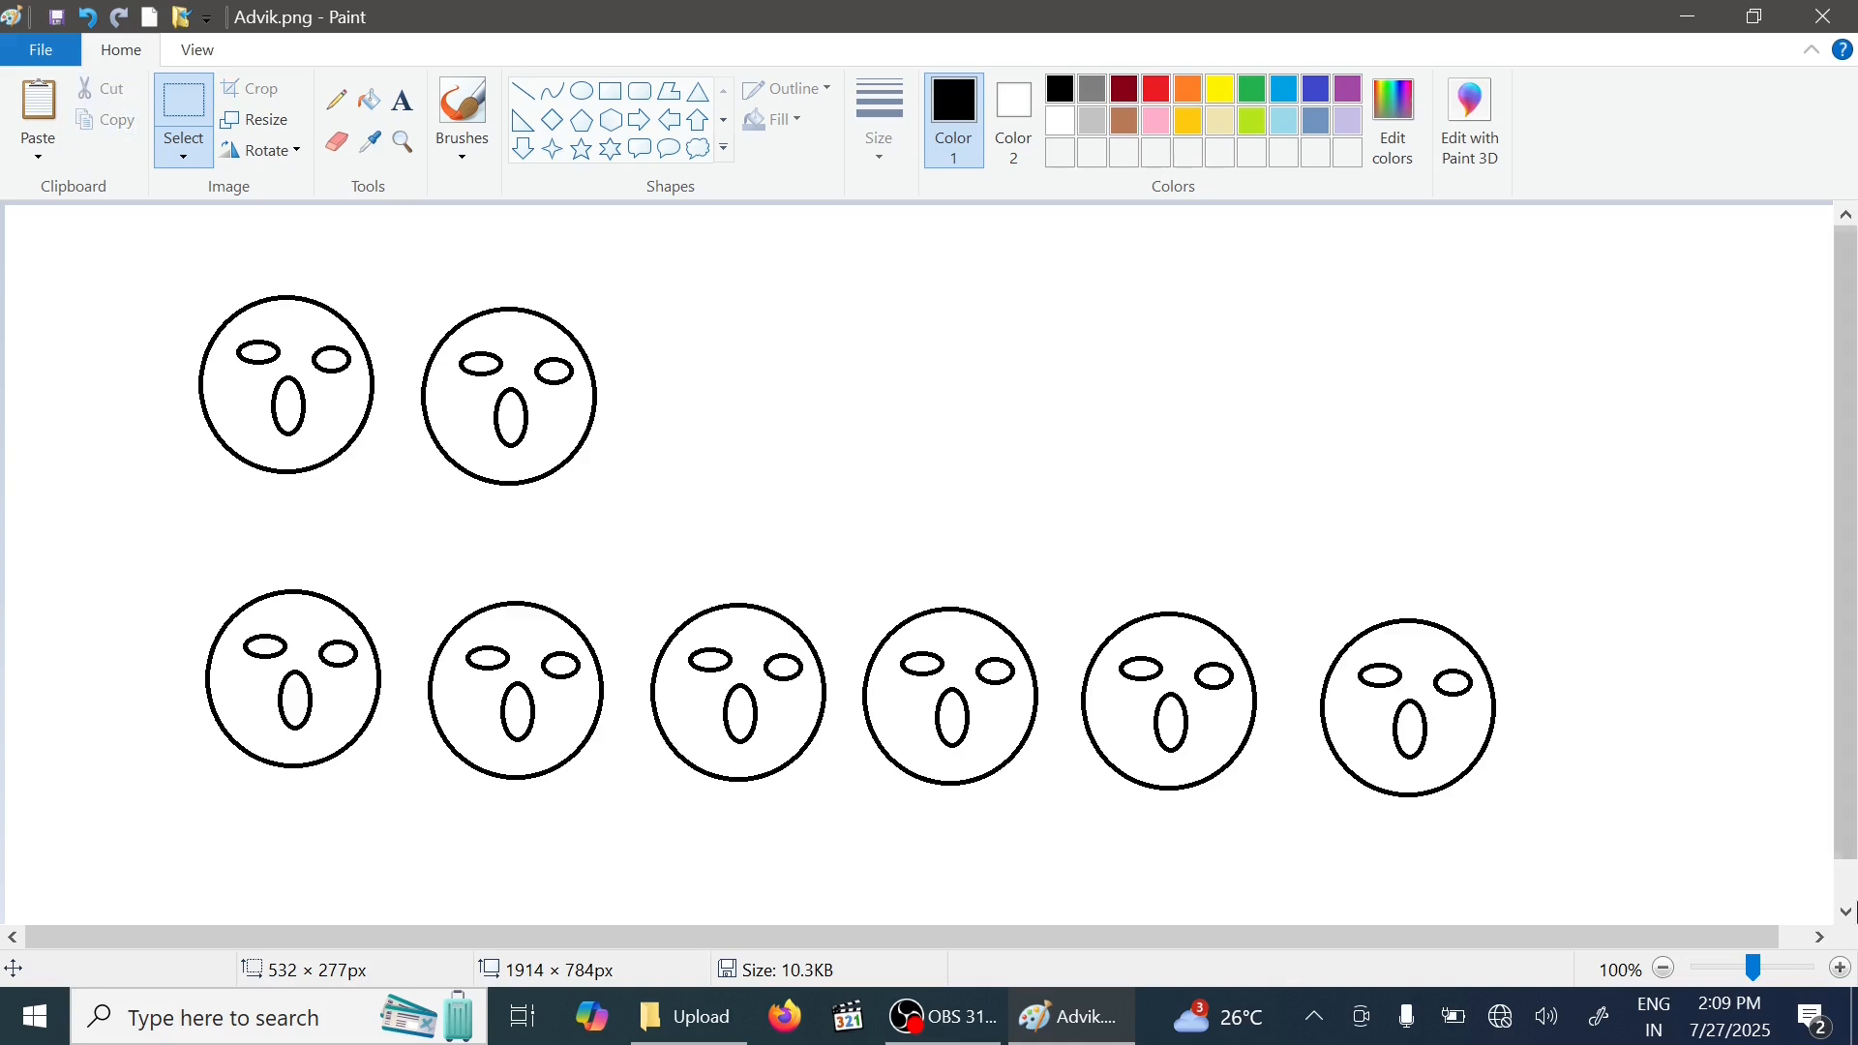
pyautogui.click(93, 13)
pyautogui.click(93, 14)
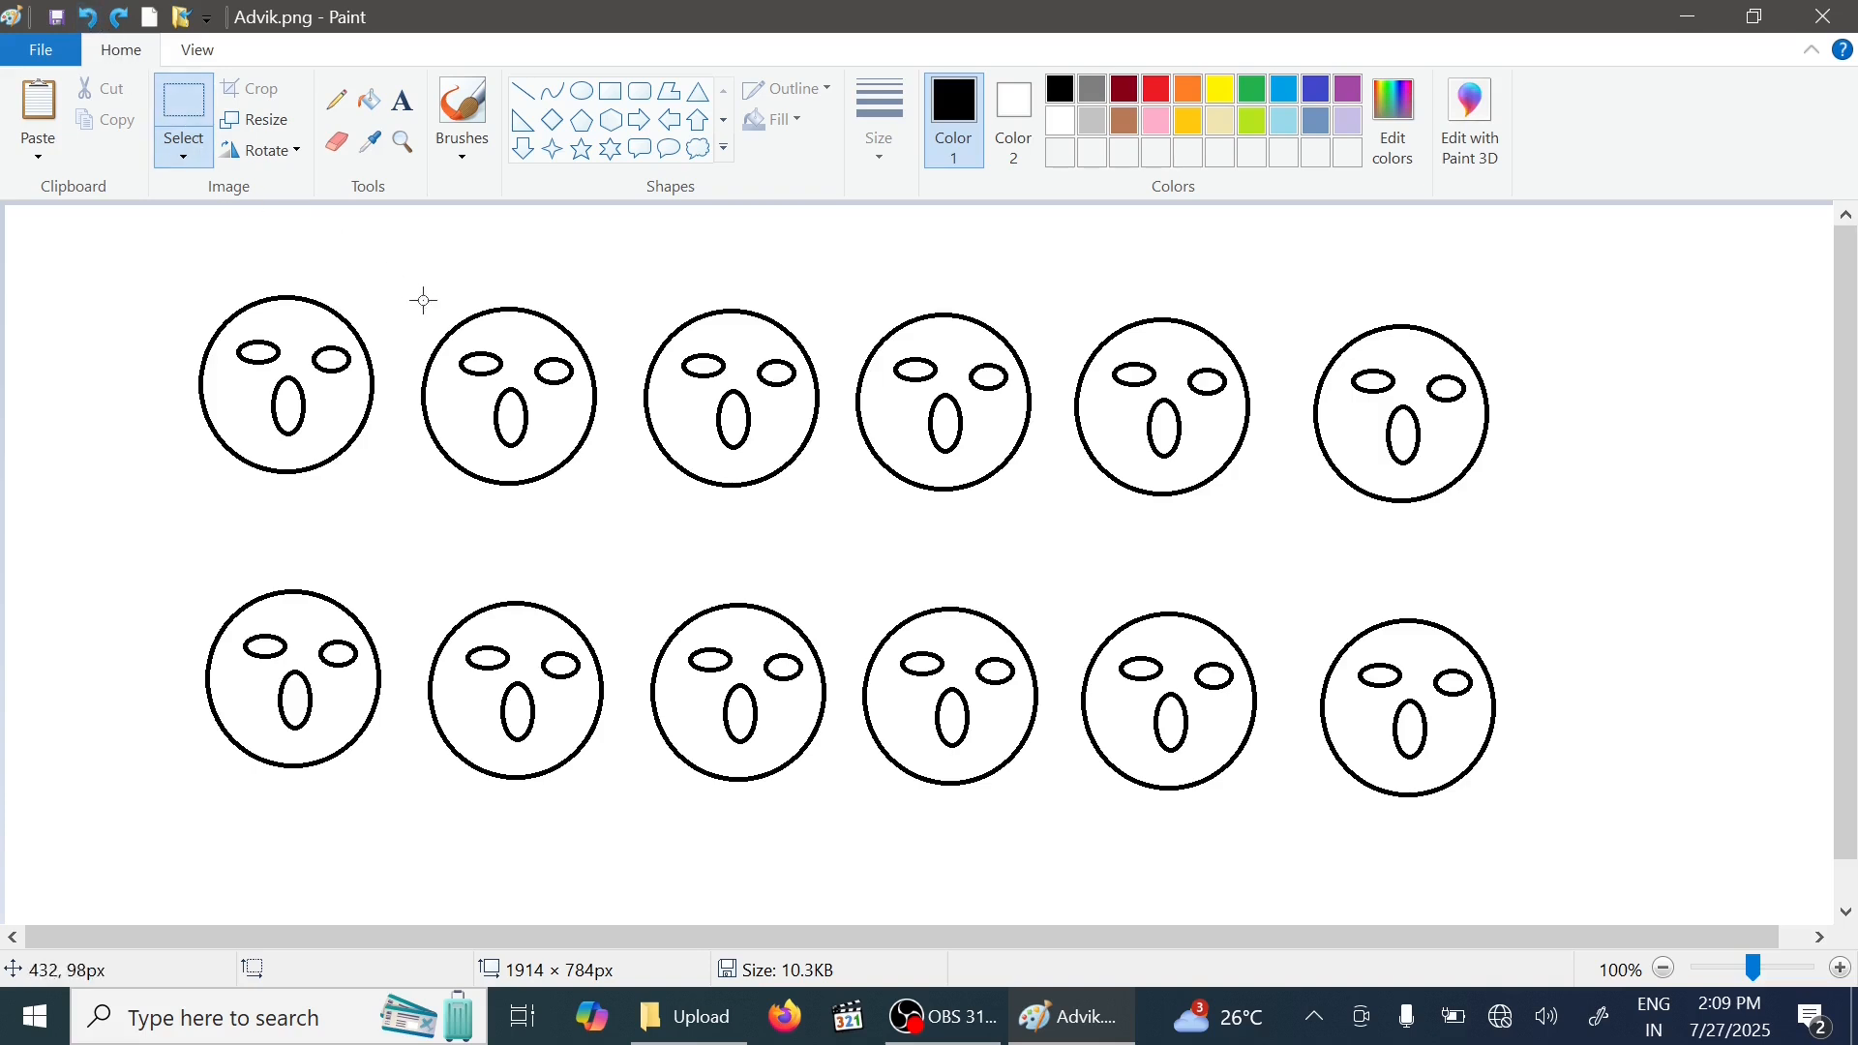
# - Select every face except the left column and delete them
pyautogui.moveTo(396, 271); pyautogui.dragTo(1587, 838)
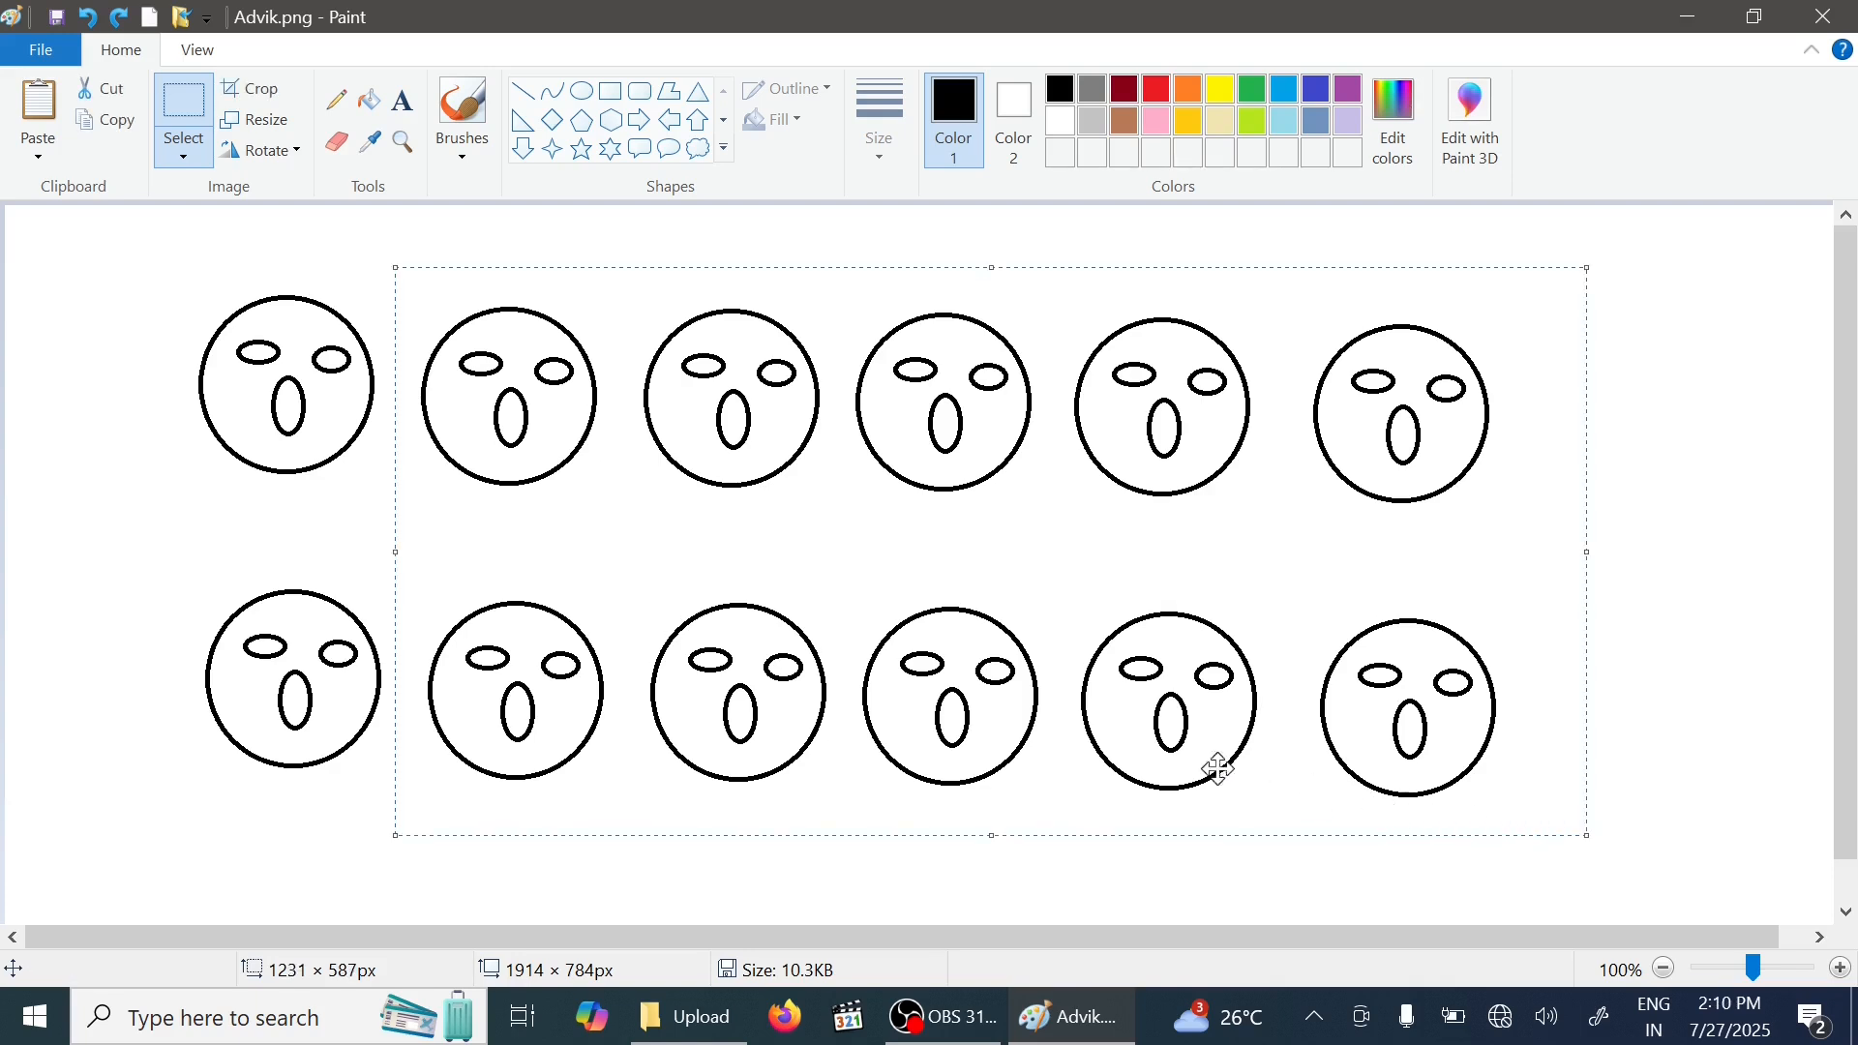
pyautogui.press('Delete')
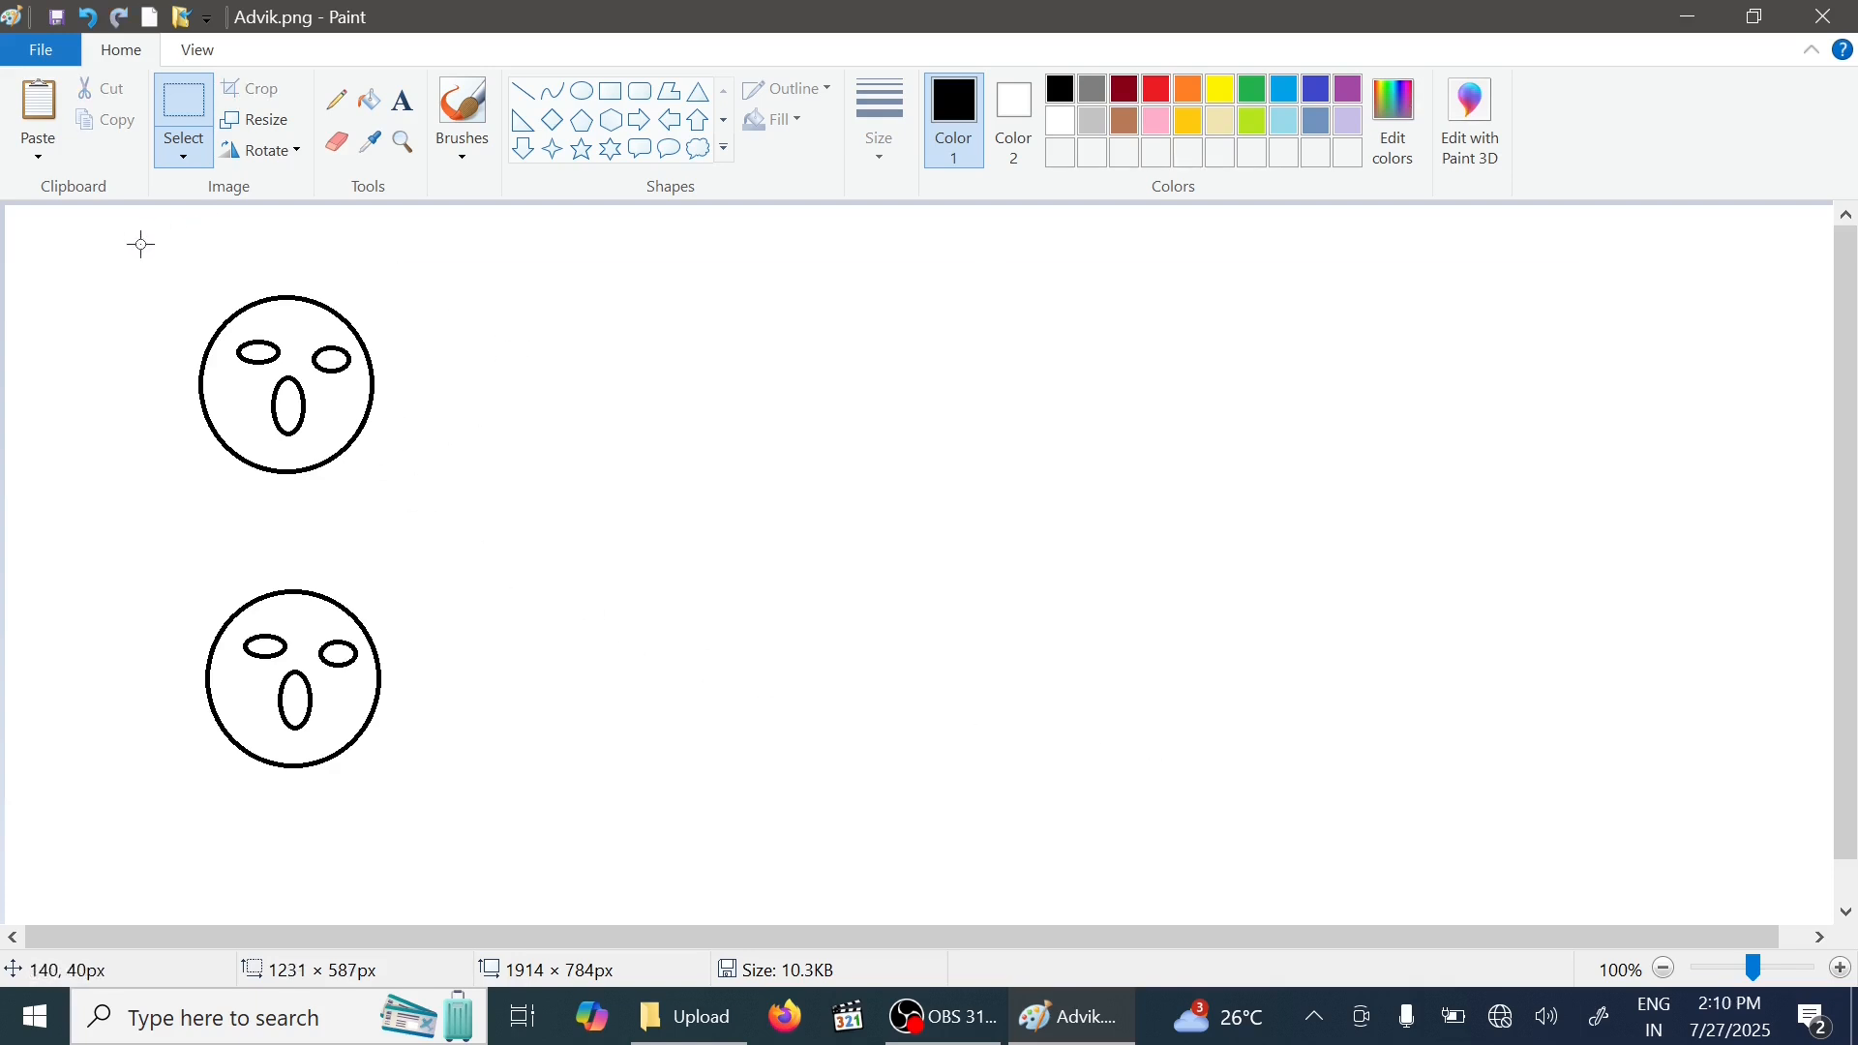
# - Copy the top-left face and paste a duplicate beside it
pyautogui.moveTo(143, 256); pyautogui.dragTo(428, 491)
pyautogui.click(110, 123)
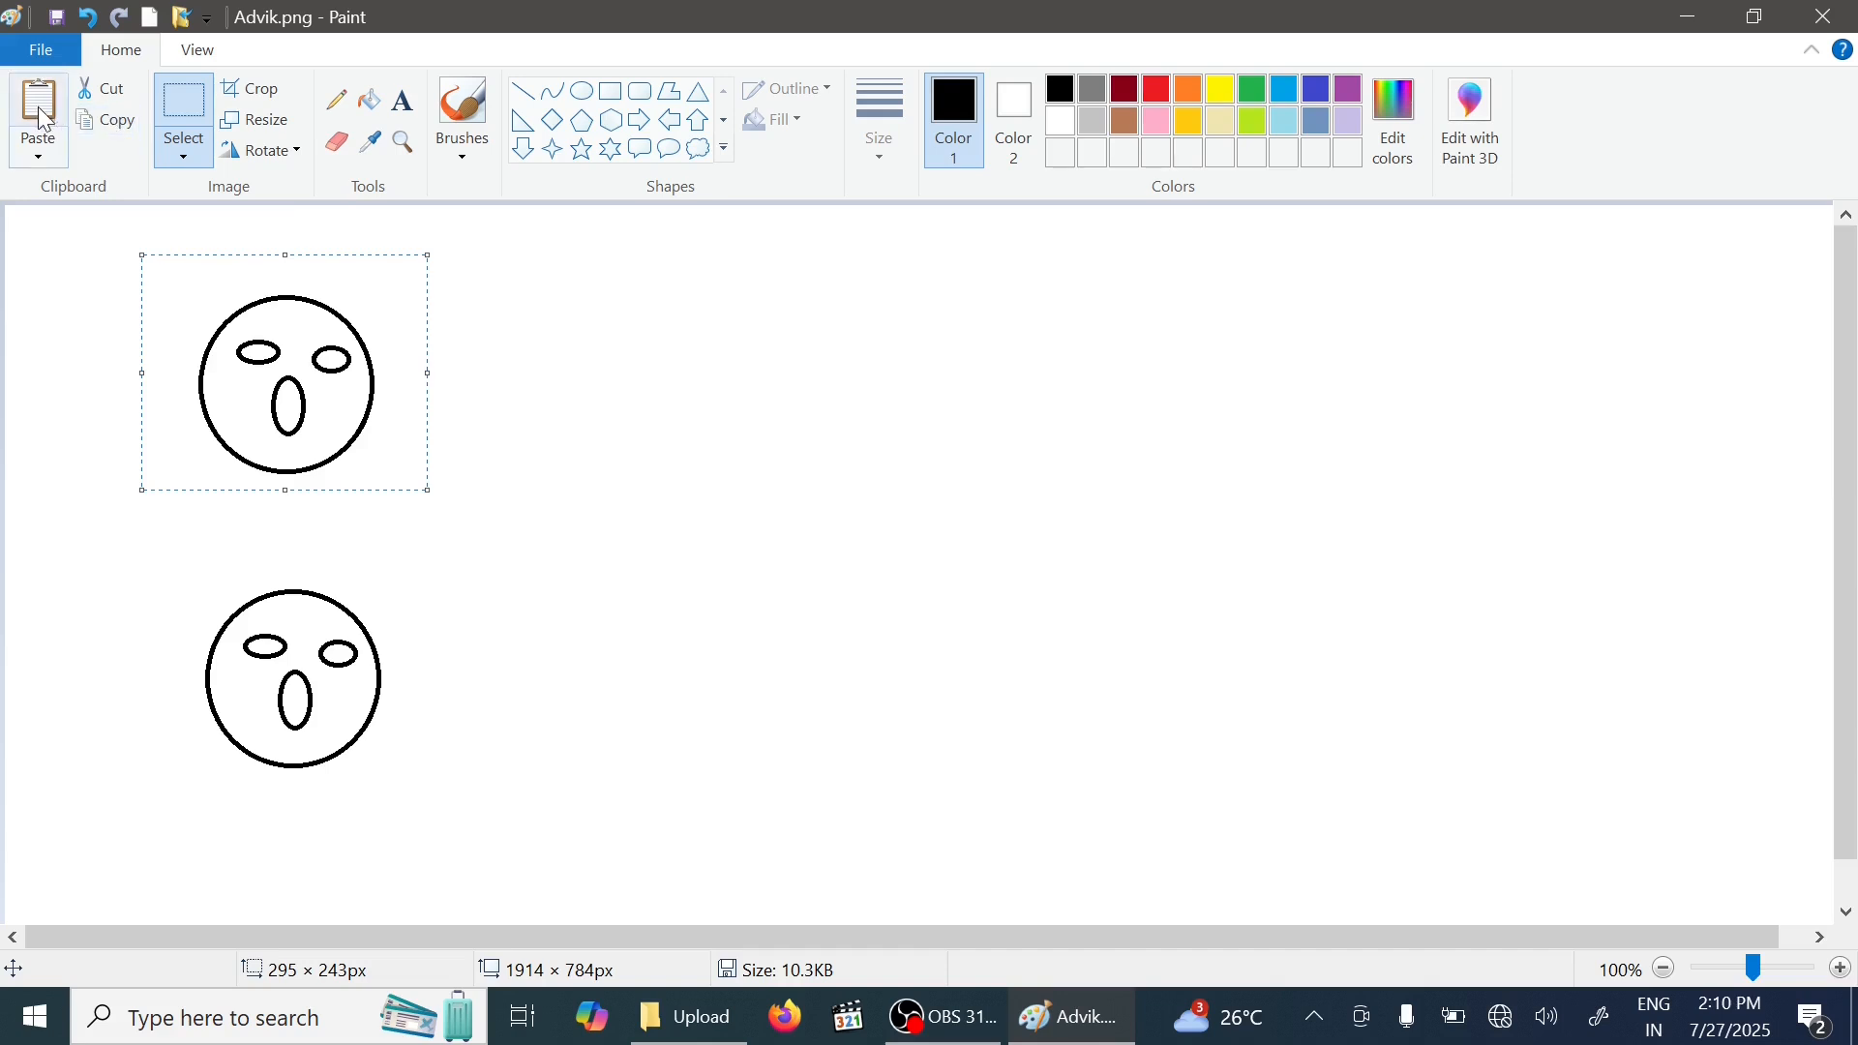
pyautogui.click(39, 106)
pyautogui.moveTo(165, 349); pyautogui.dragTo(544, 400)
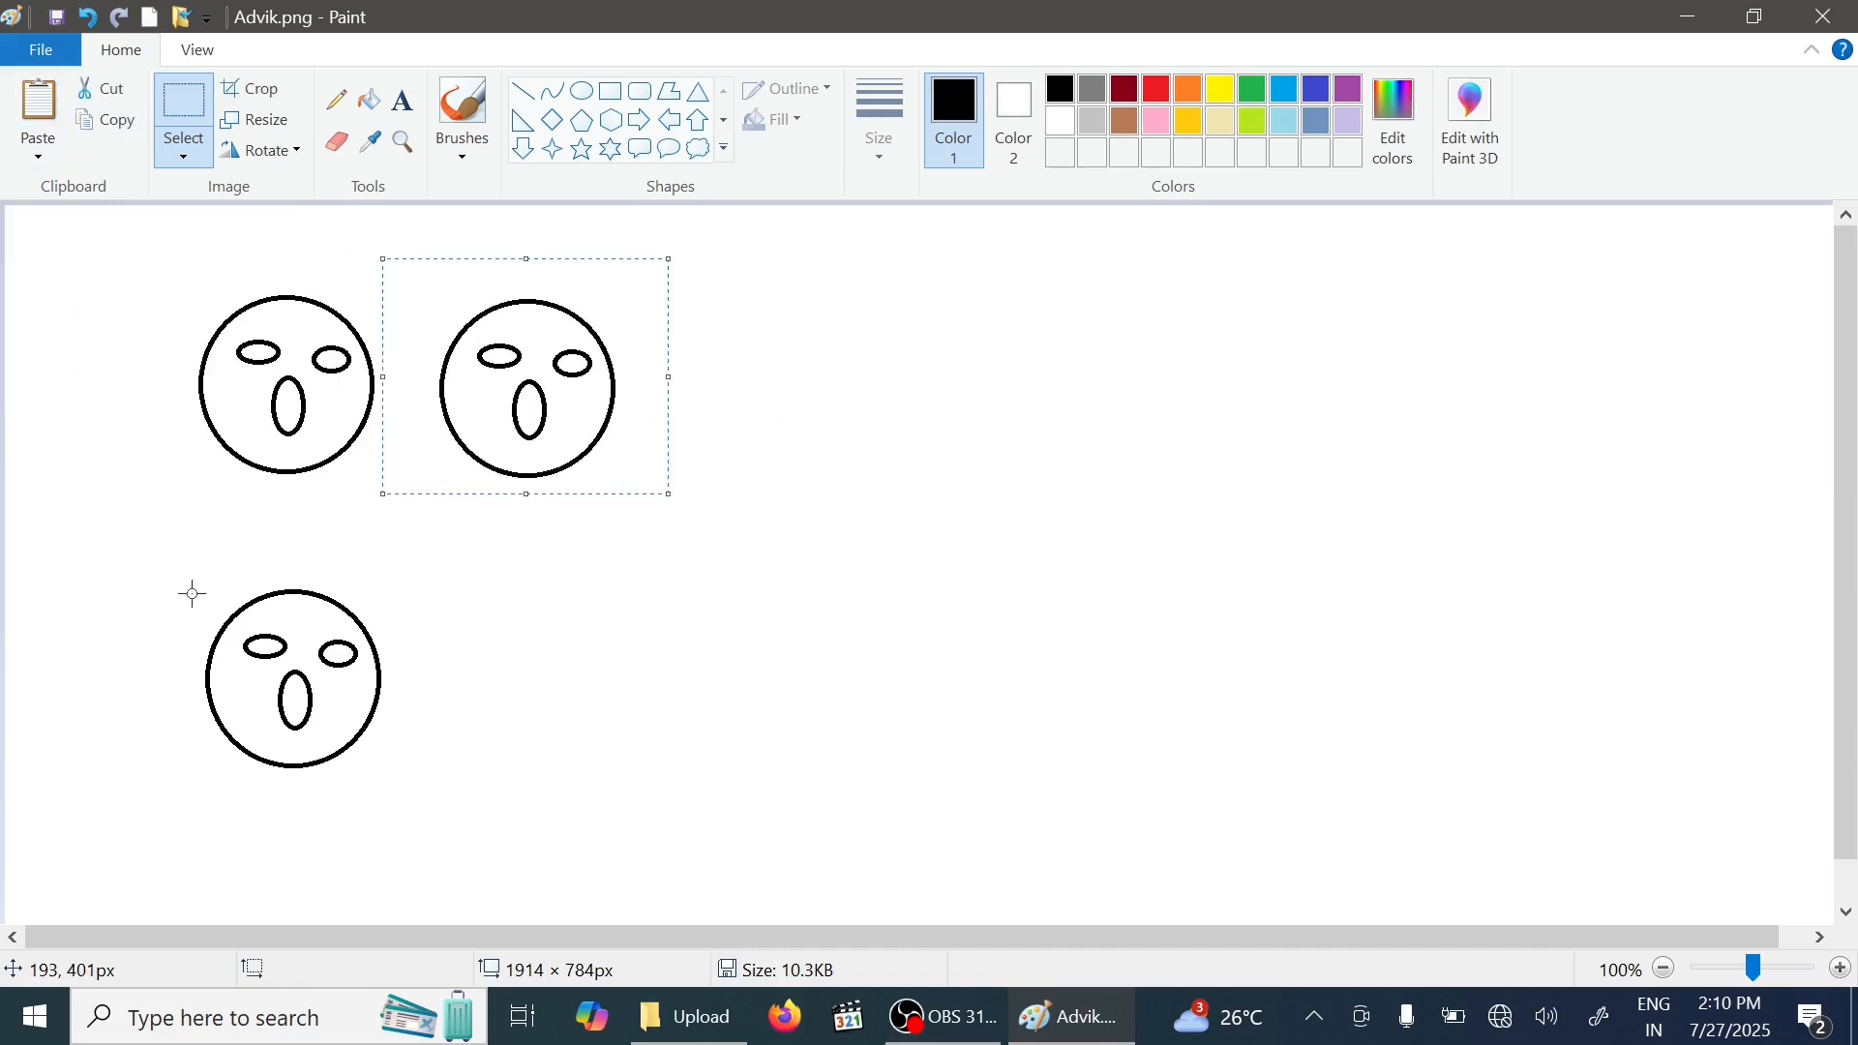
# - Cut the bottom face and paste it back slightly higher and further right
pyautogui.moveTo(178, 564); pyautogui.dragTo(443, 794)
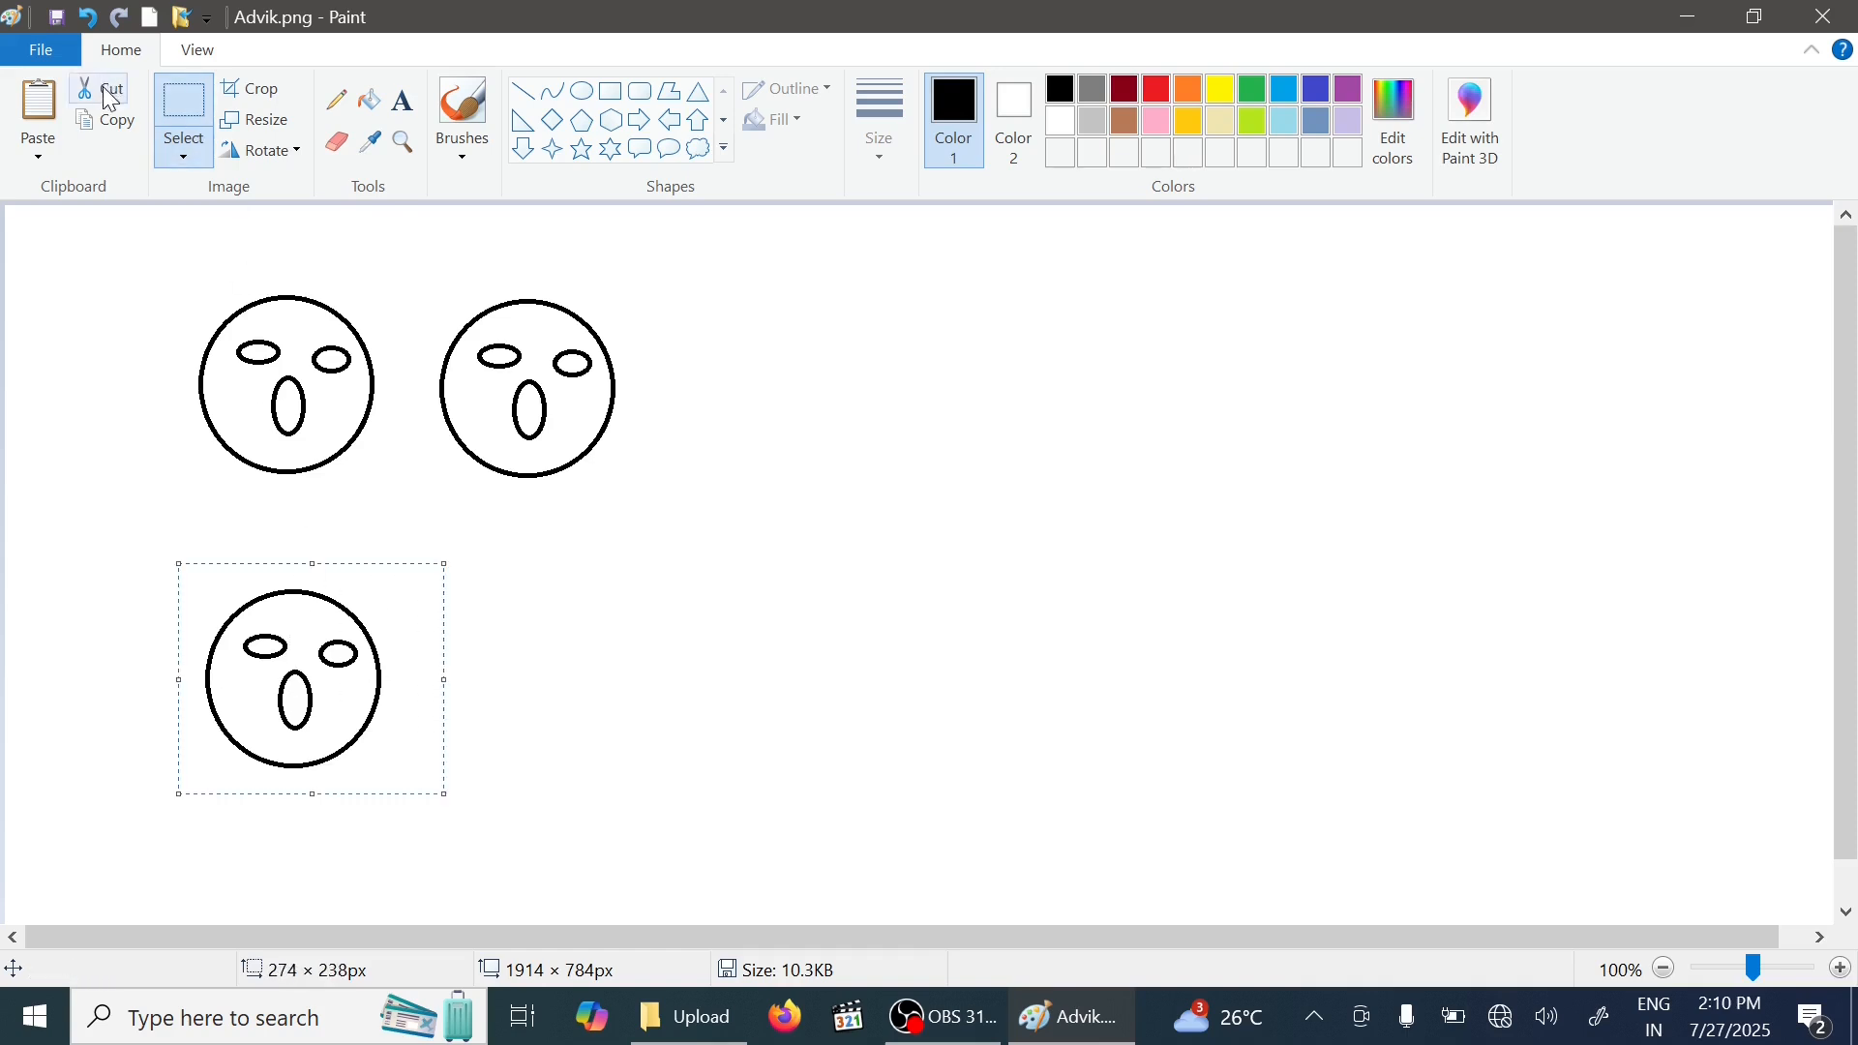
pyautogui.click(103, 93)
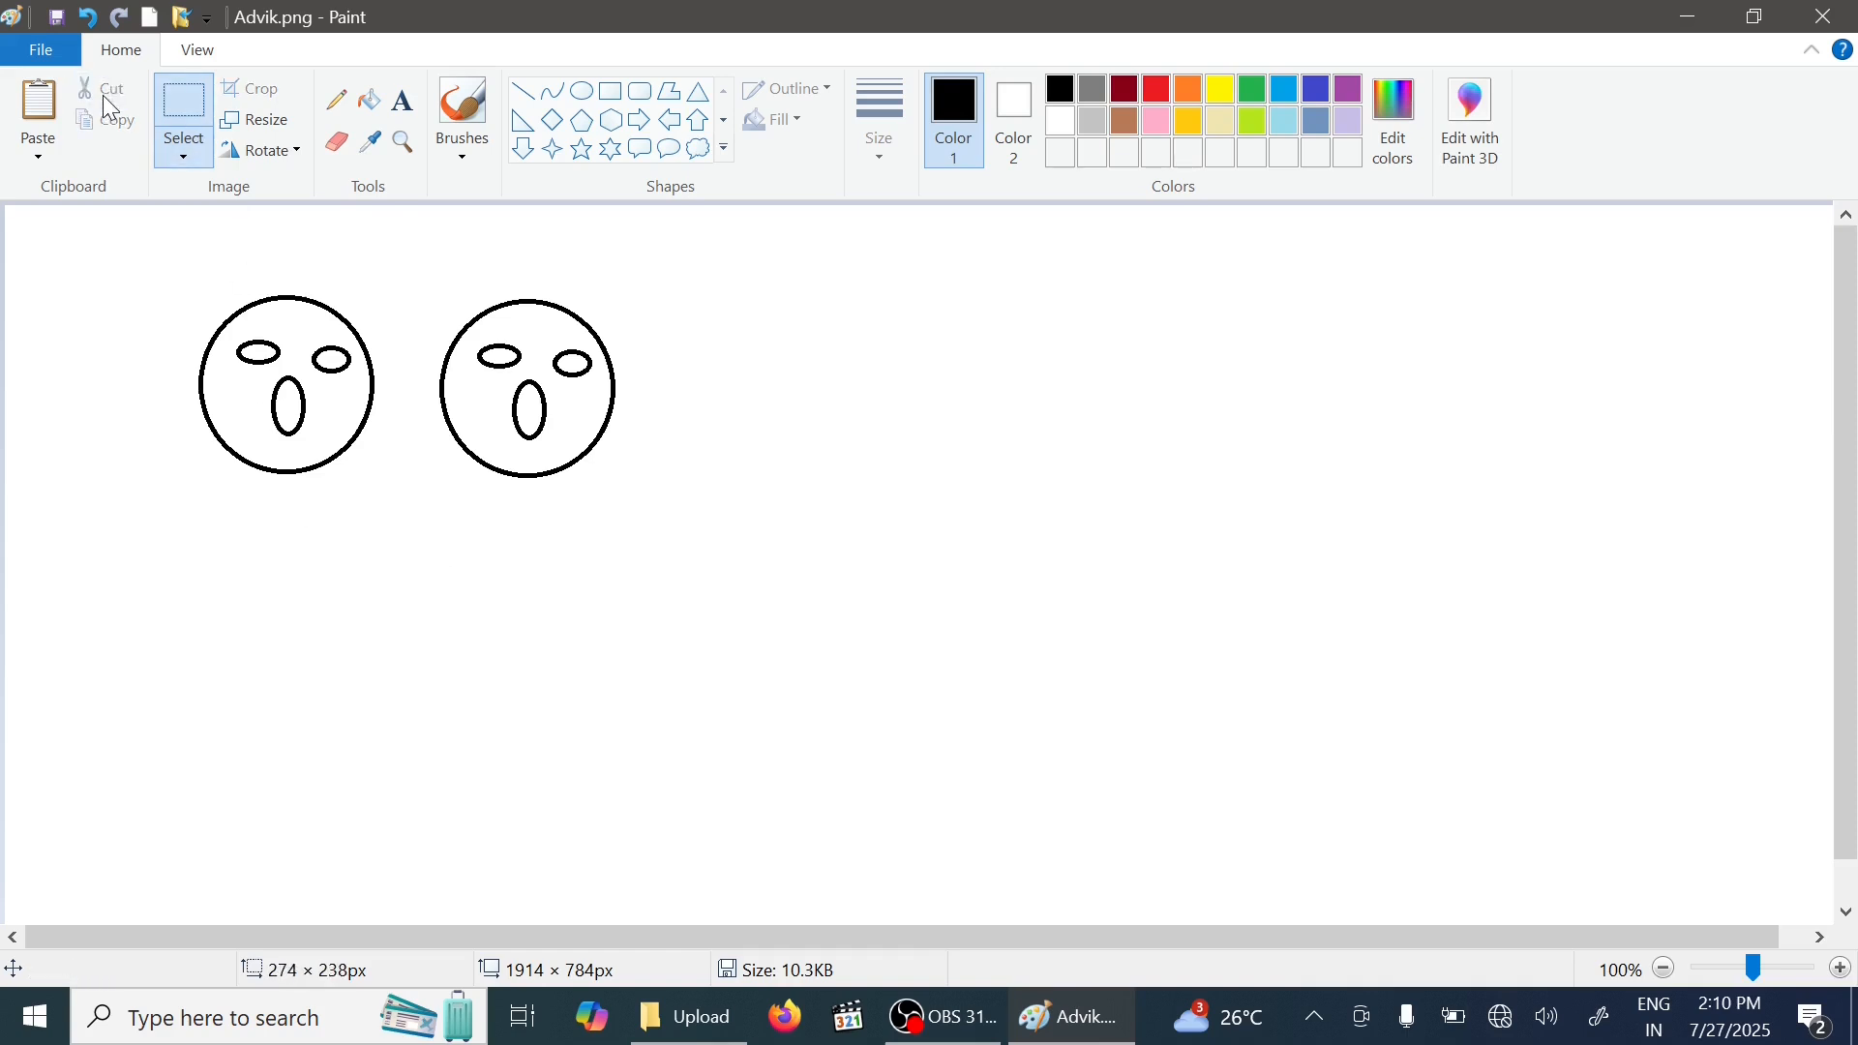
pyautogui.click(38, 108)
pyautogui.moveTo(137, 365); pyautogui.dragTo(319, 658)
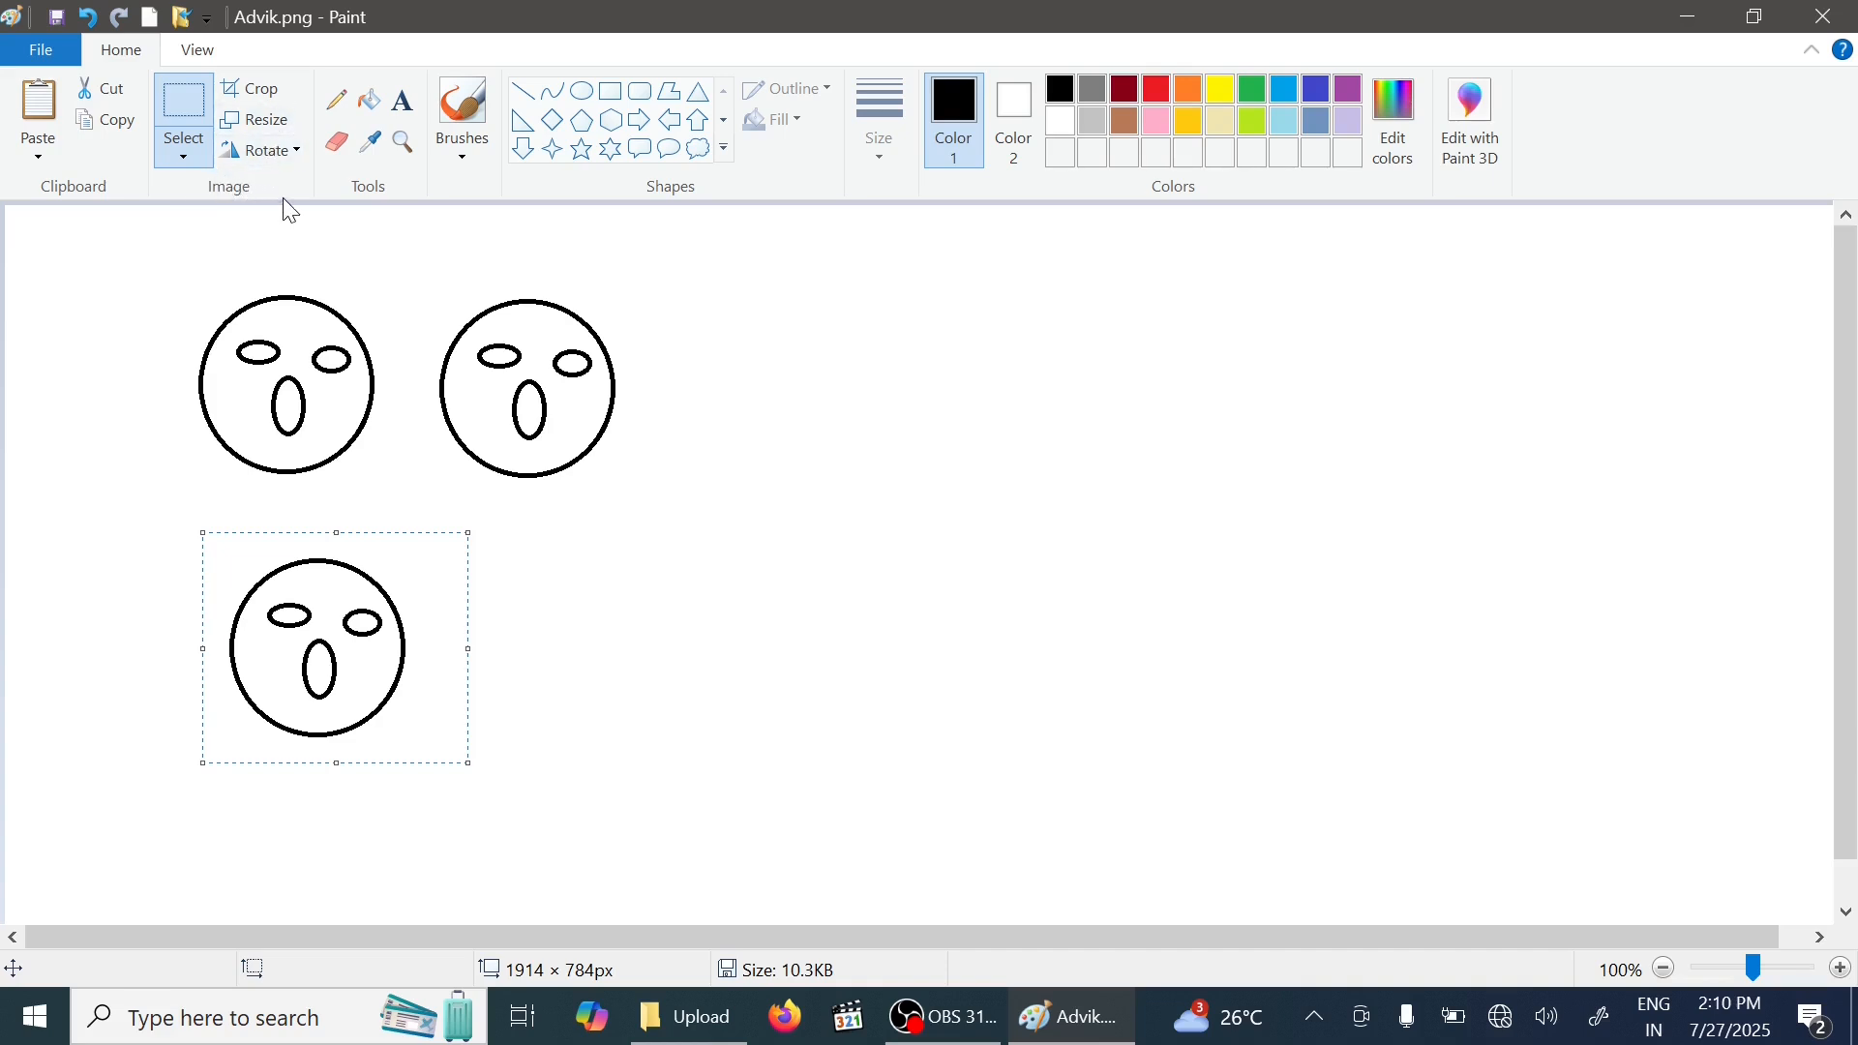
# - Copy the two top-left faces and paste two copies to extend the top row to six faces
pyautogui.click(178, 158)
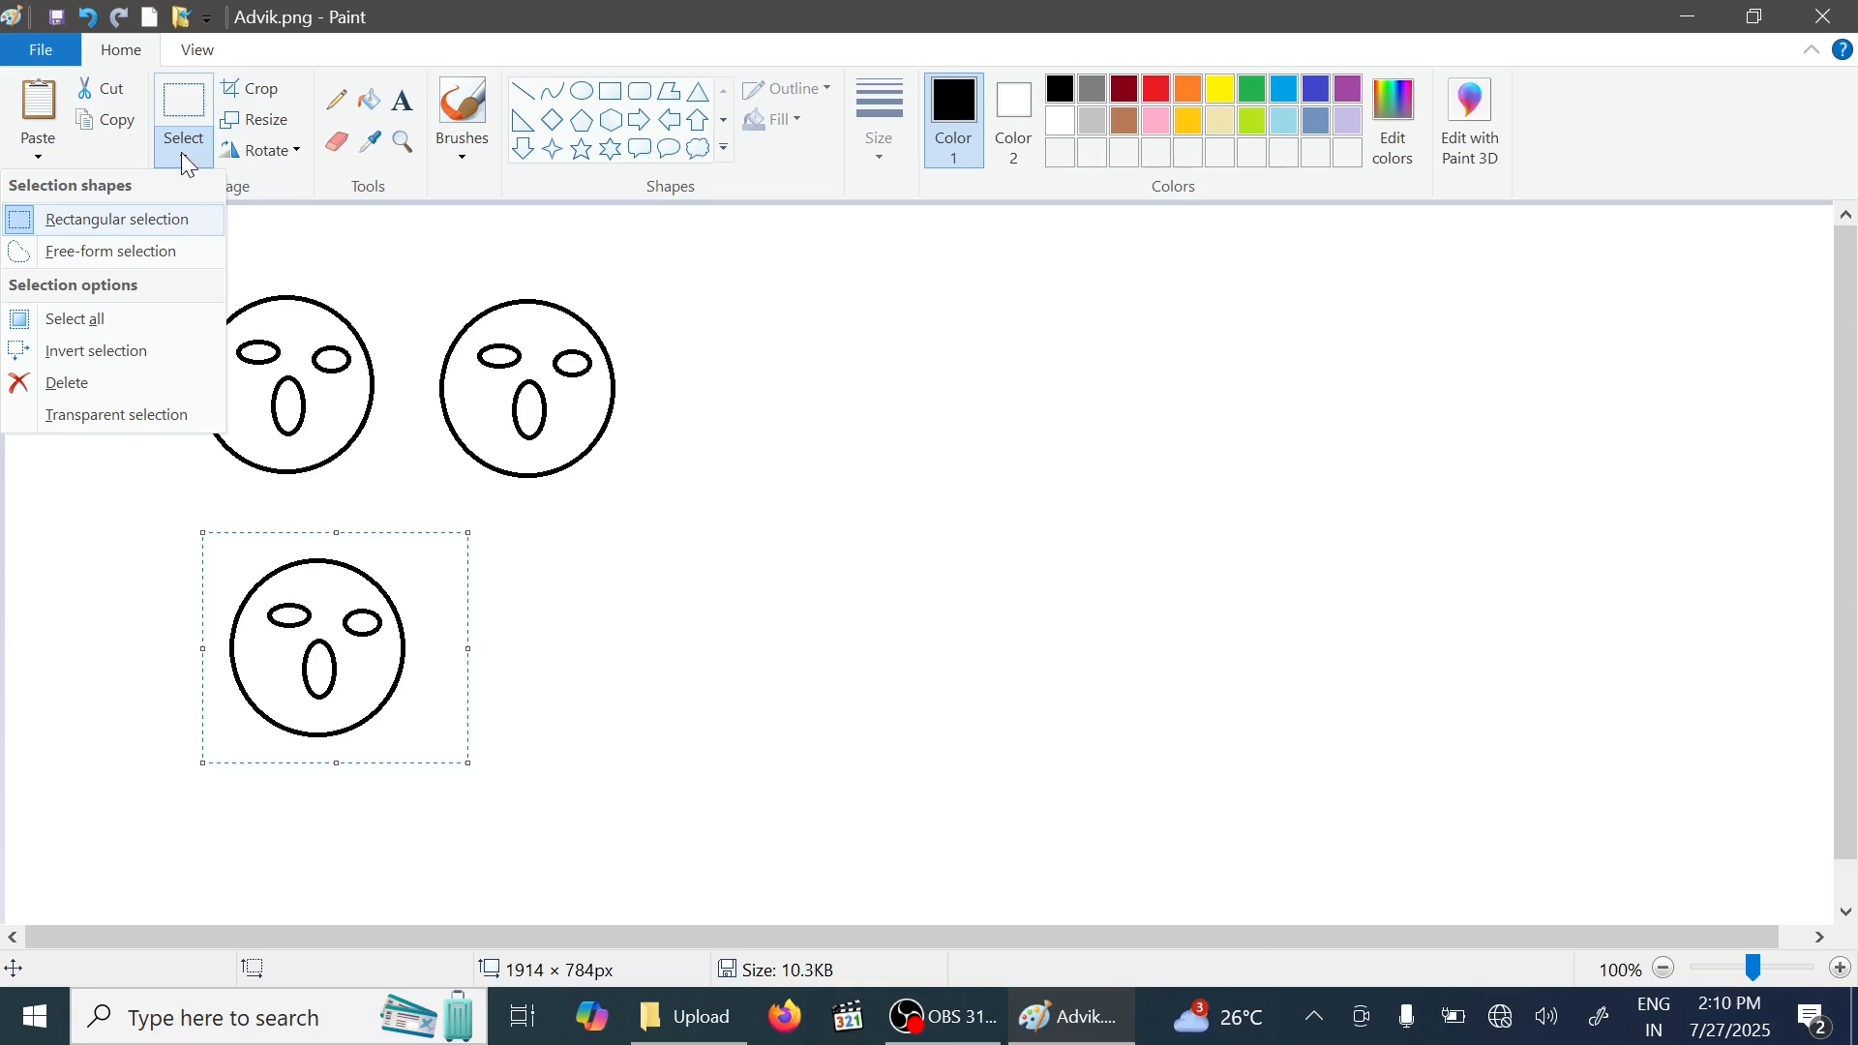
pyautogui.click(673, 250)
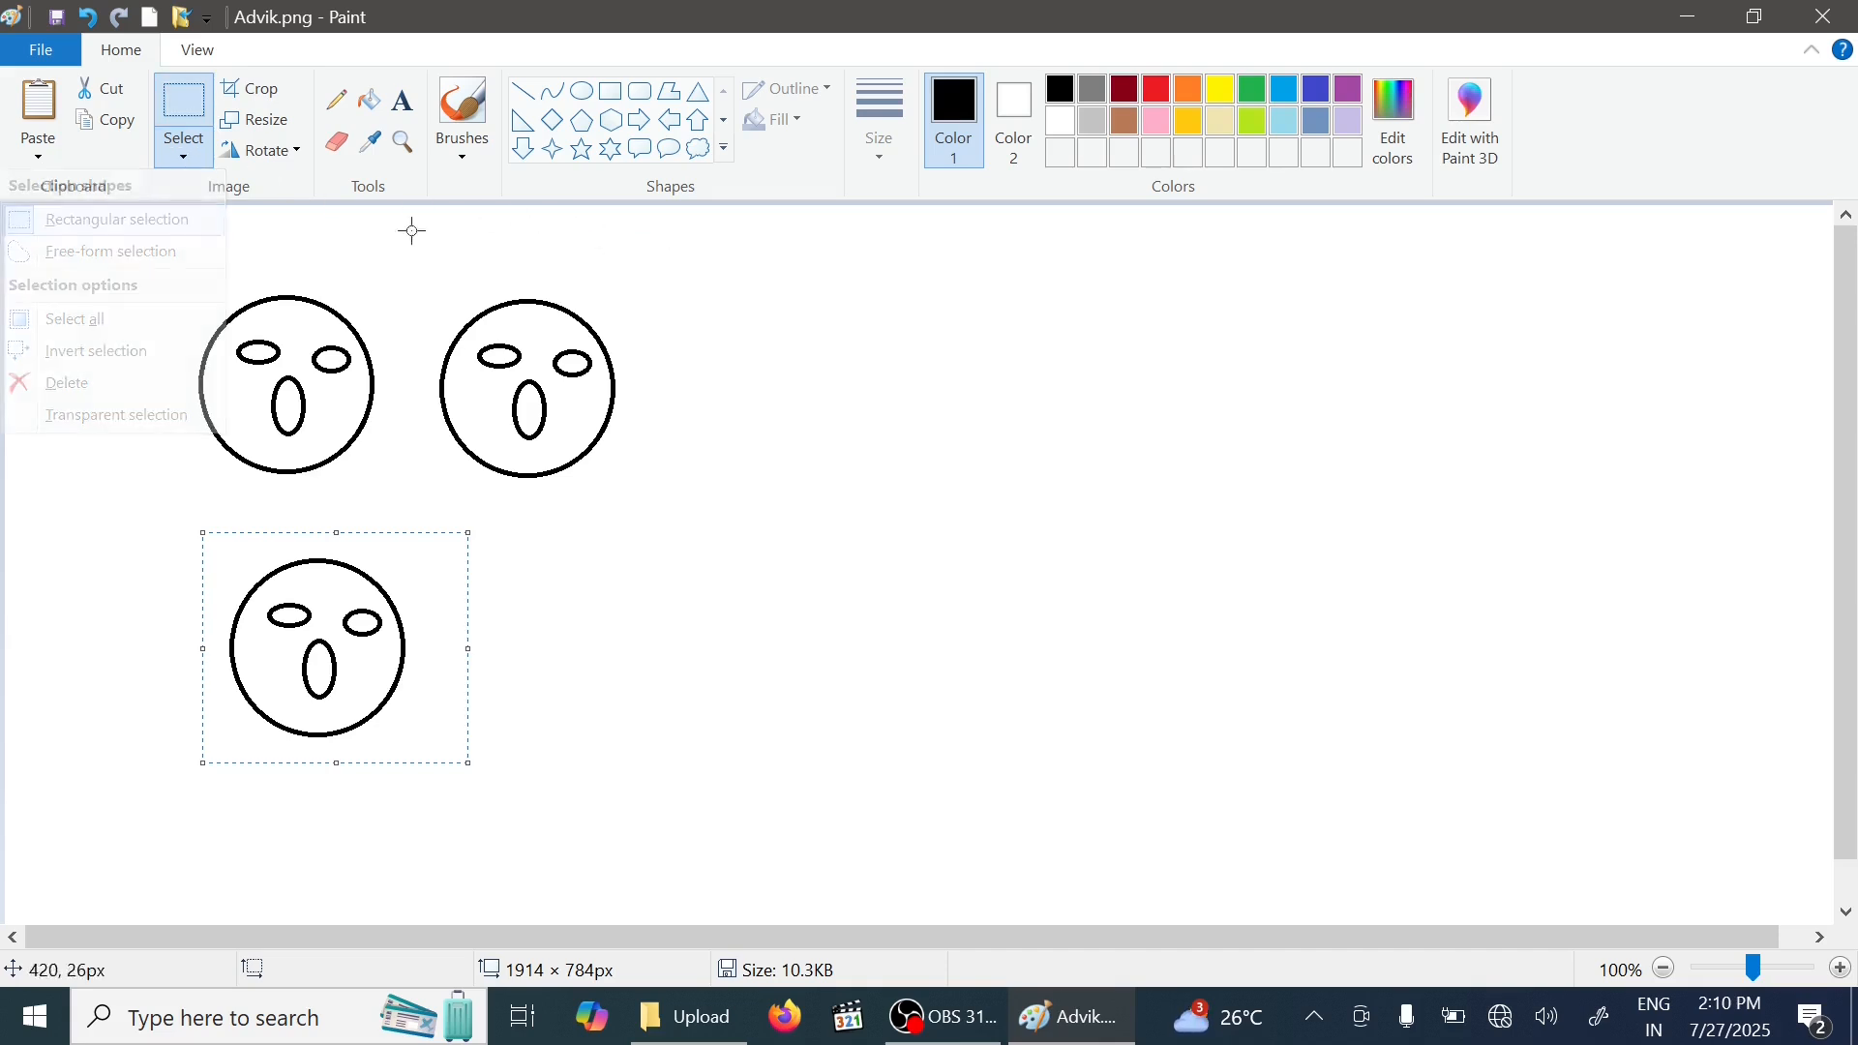
pyautogui.click(183, 157)
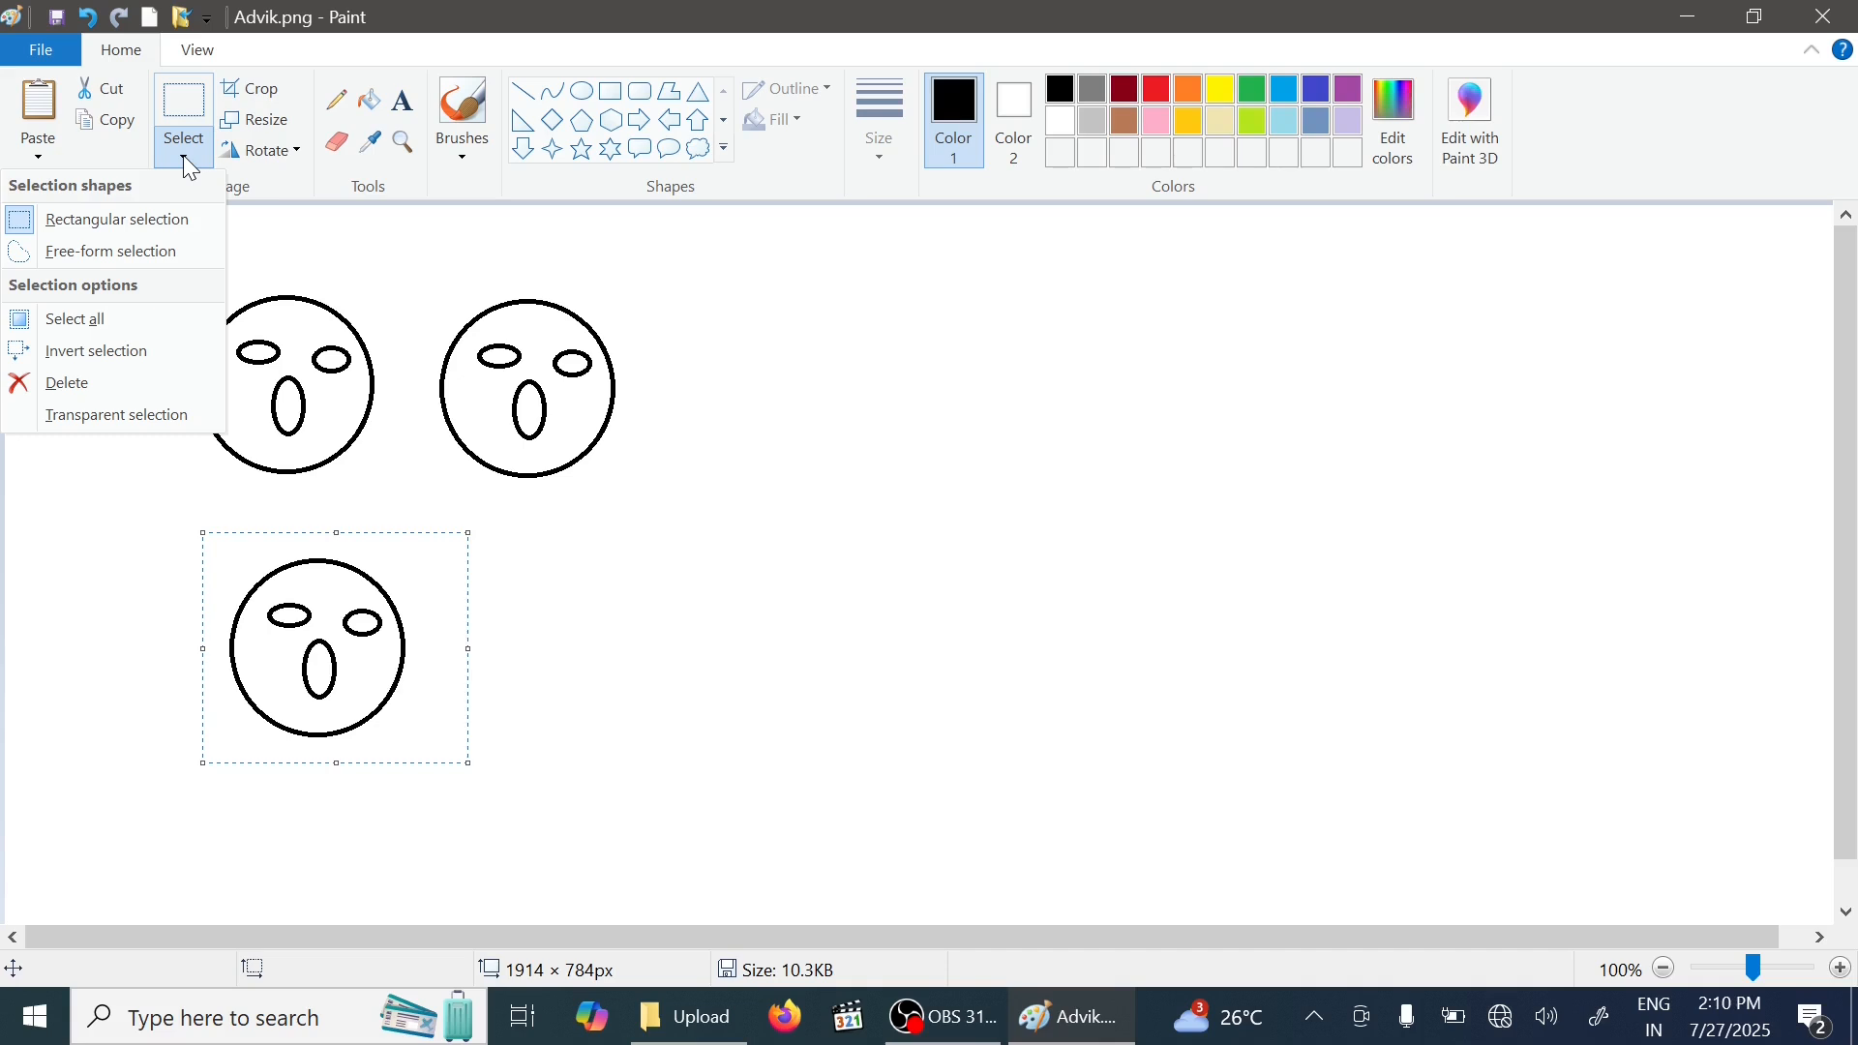
pyautogui.click(163, 220)
pyautogui.moveTo(174, 259); pyautogui.dragTo(661, 506)
pyautogui.click(87, 131)
pyautogui.click(38, 106)
pyautogui.moveTo(218, 349); pyautogui.dragTo(859, 417)
pyautogui.click(39, 105)
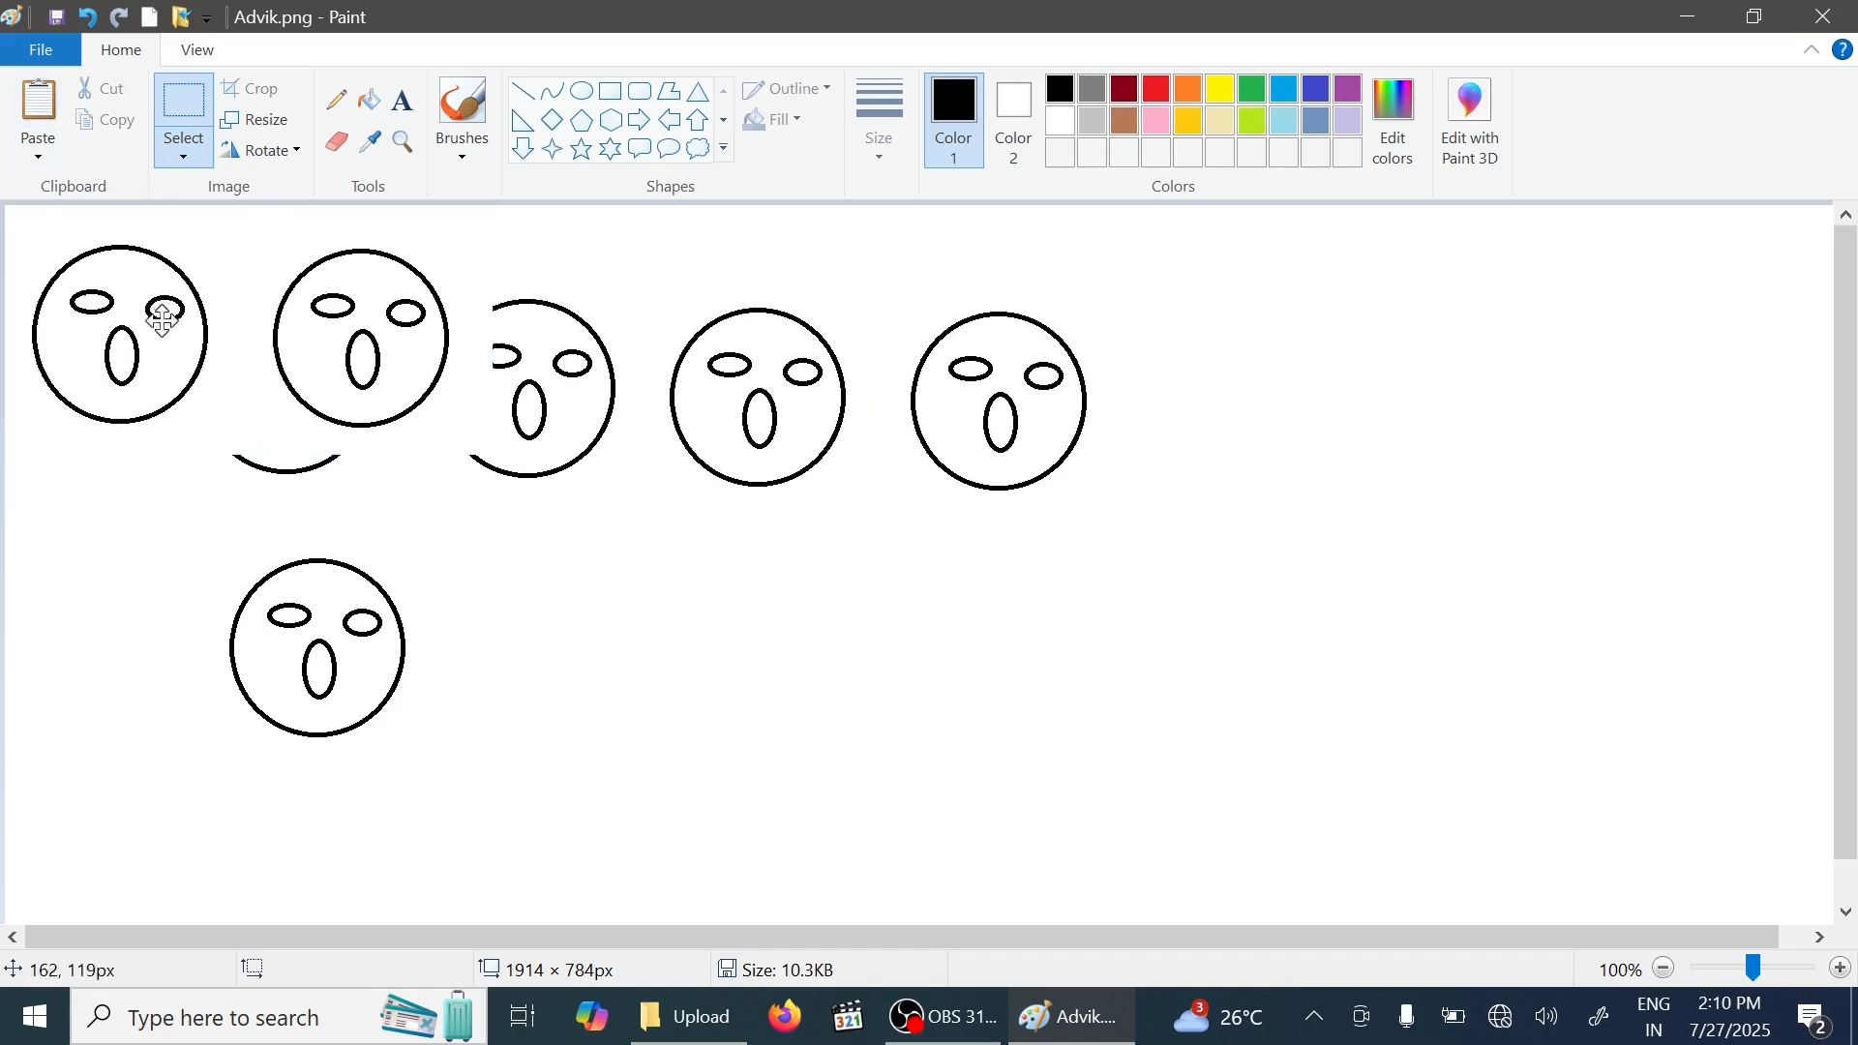
pyautogui.moveTo(158, 307); pyautogui.dragTo(1305, 395)
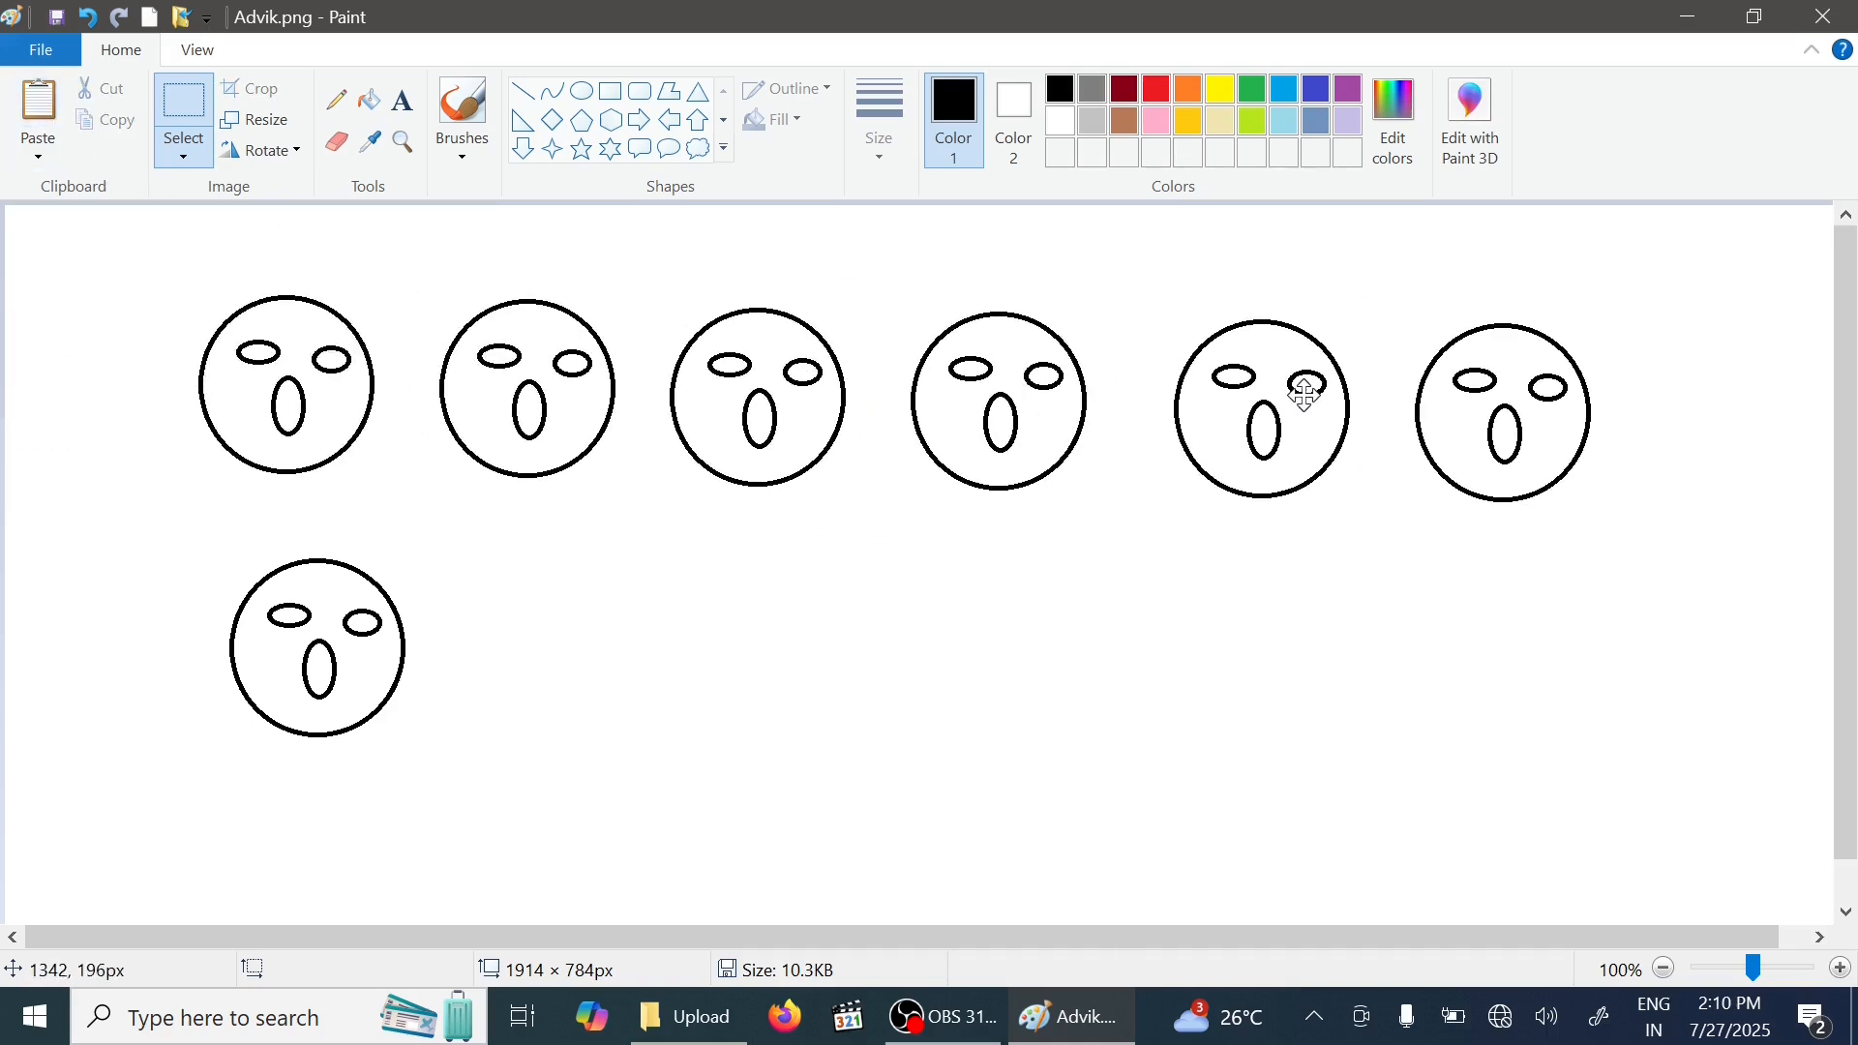
# - Paste two more copies of the pair into the bottom row beside the lone bottom face
pyautogui.click(39, 105)
pyautogui.moveTo(268, 334); pyautogui.dragTo(696, 645)
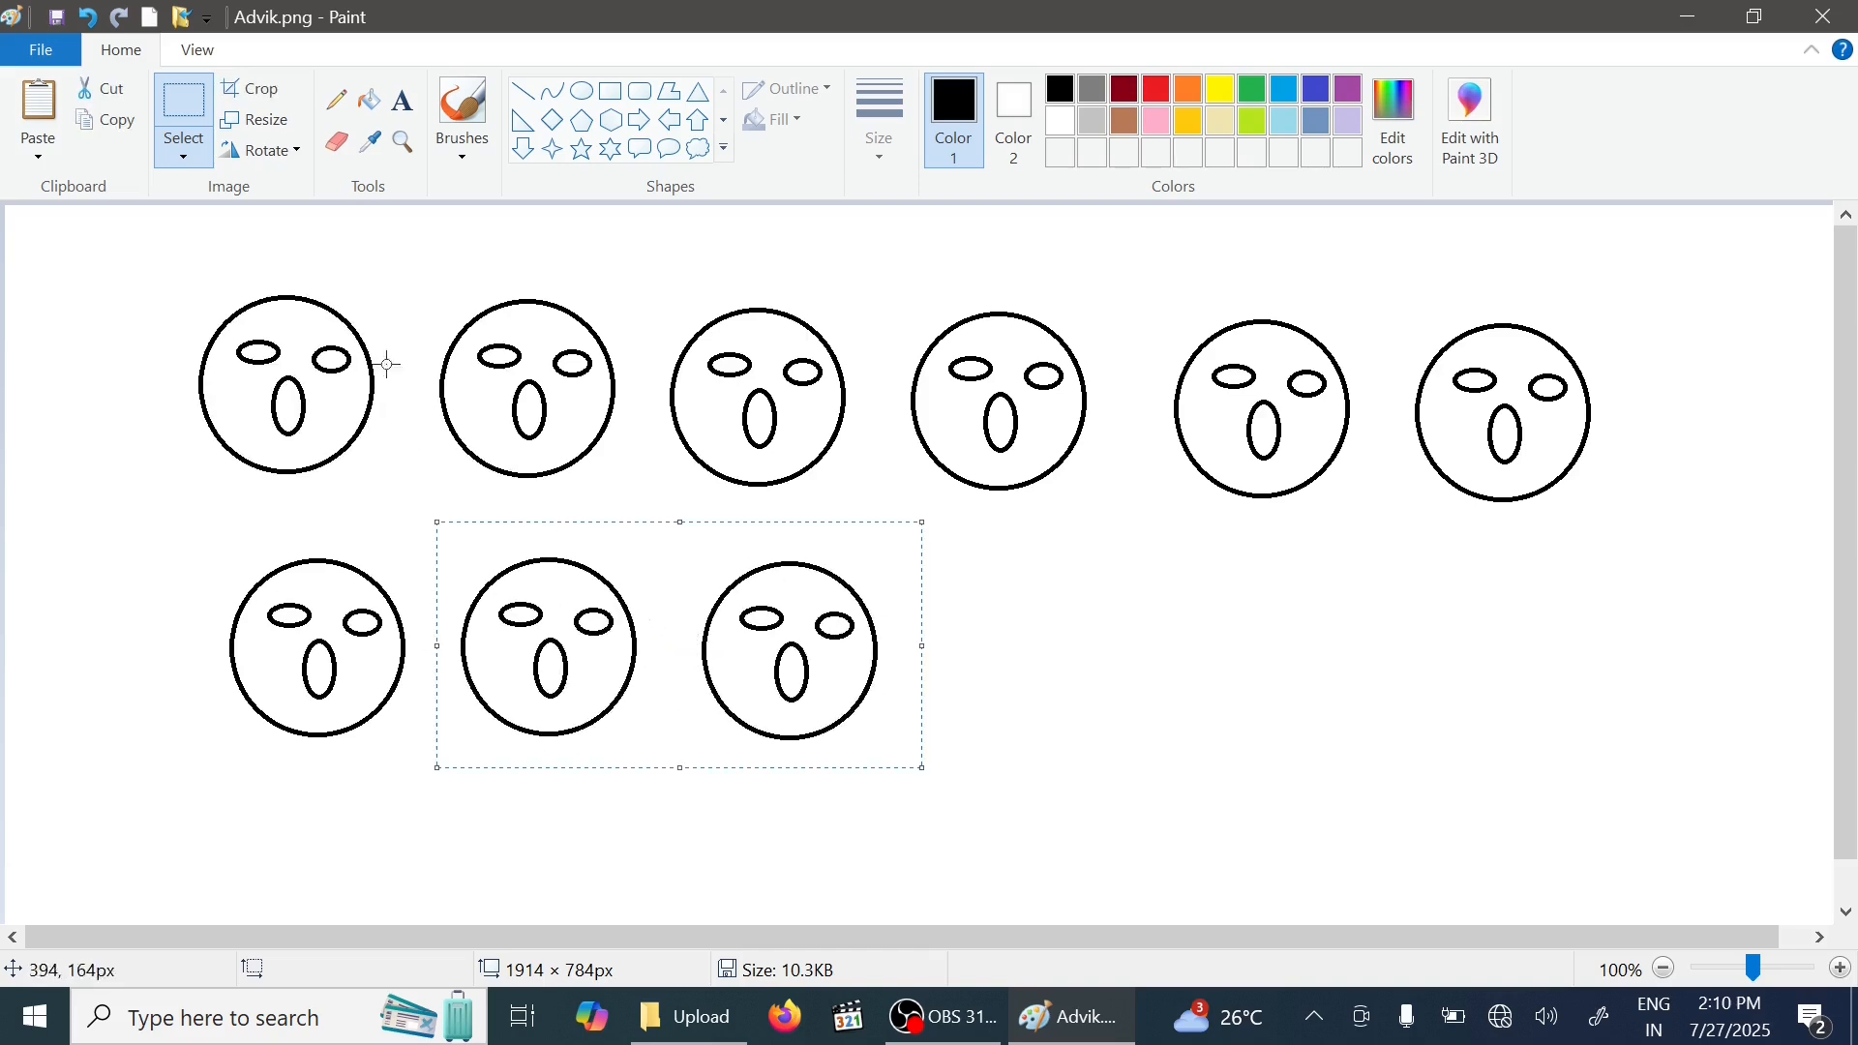
pyautogui.click(40, 106)
pyautogui.moveTo(217, 259); pyautogui.dragTo(1144, 582)
# - Fill the canvas background green with the Fill tool
pyautogui.click(179, 155)
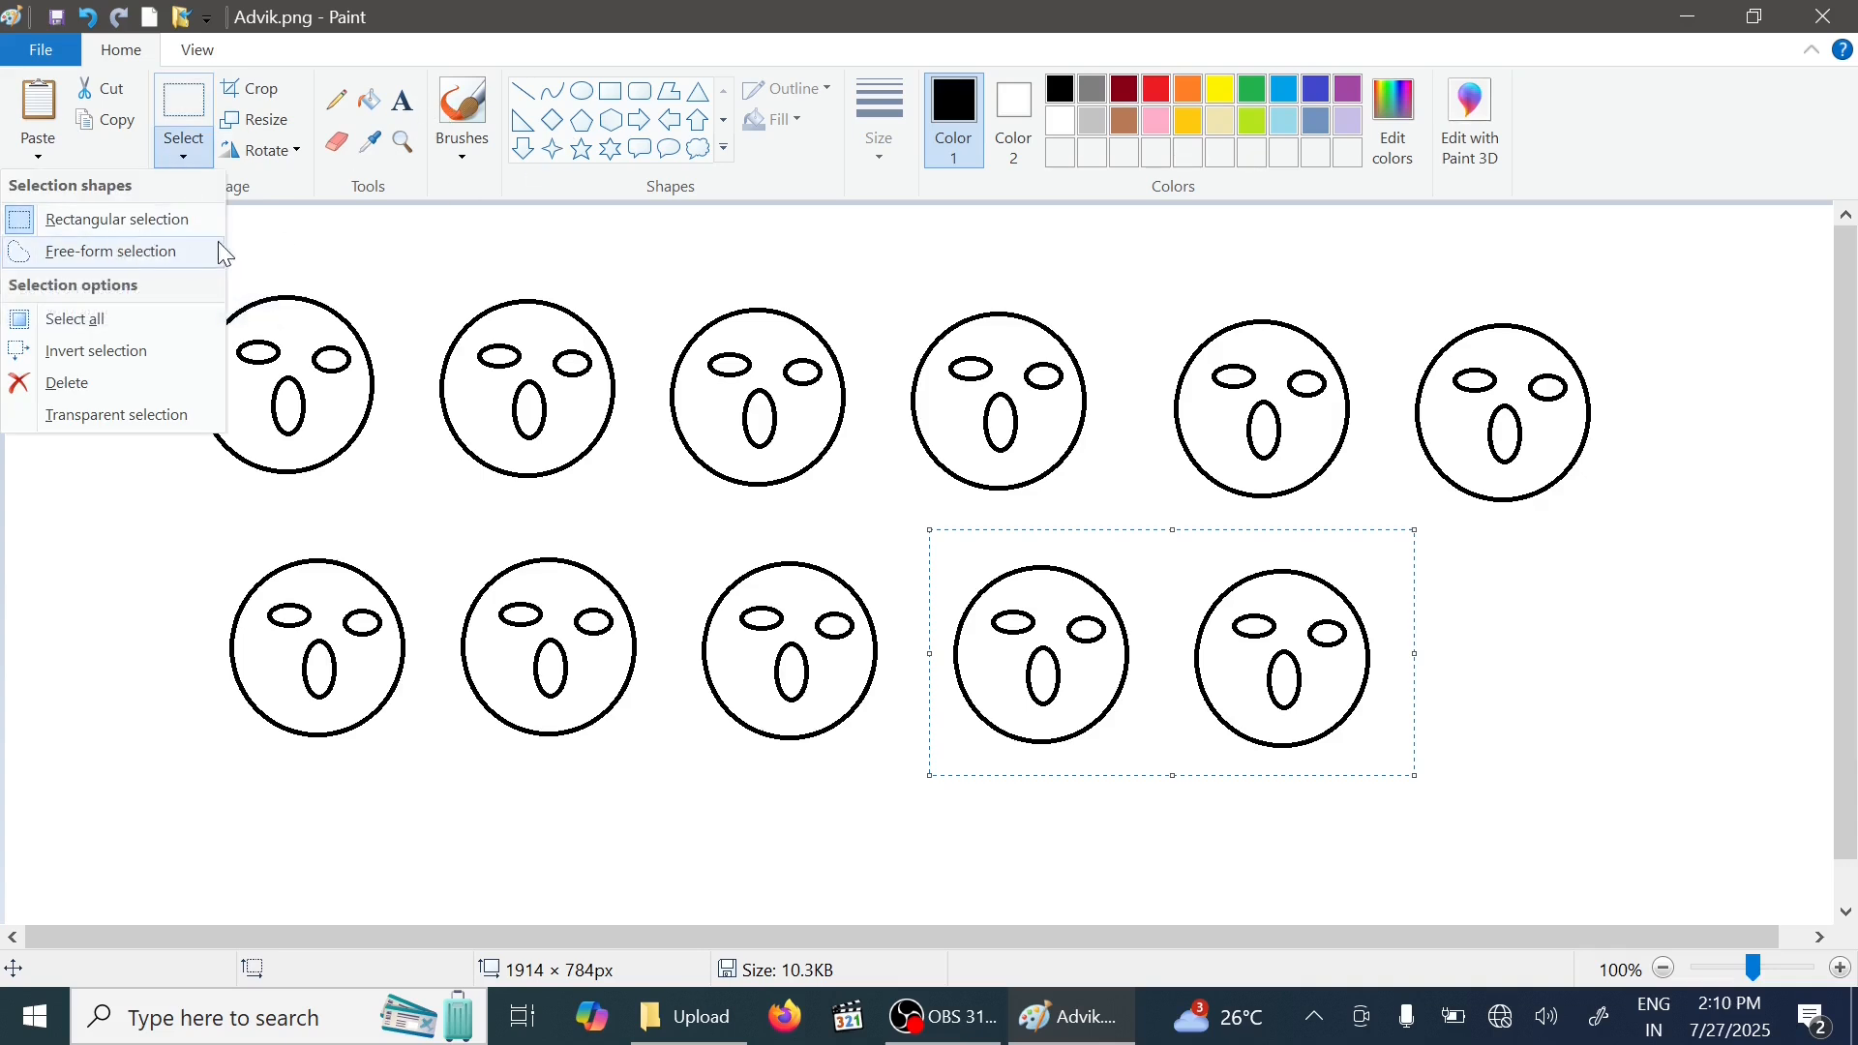
pyautogui.click(368, 102)
pyautogui.click(1162, 90)
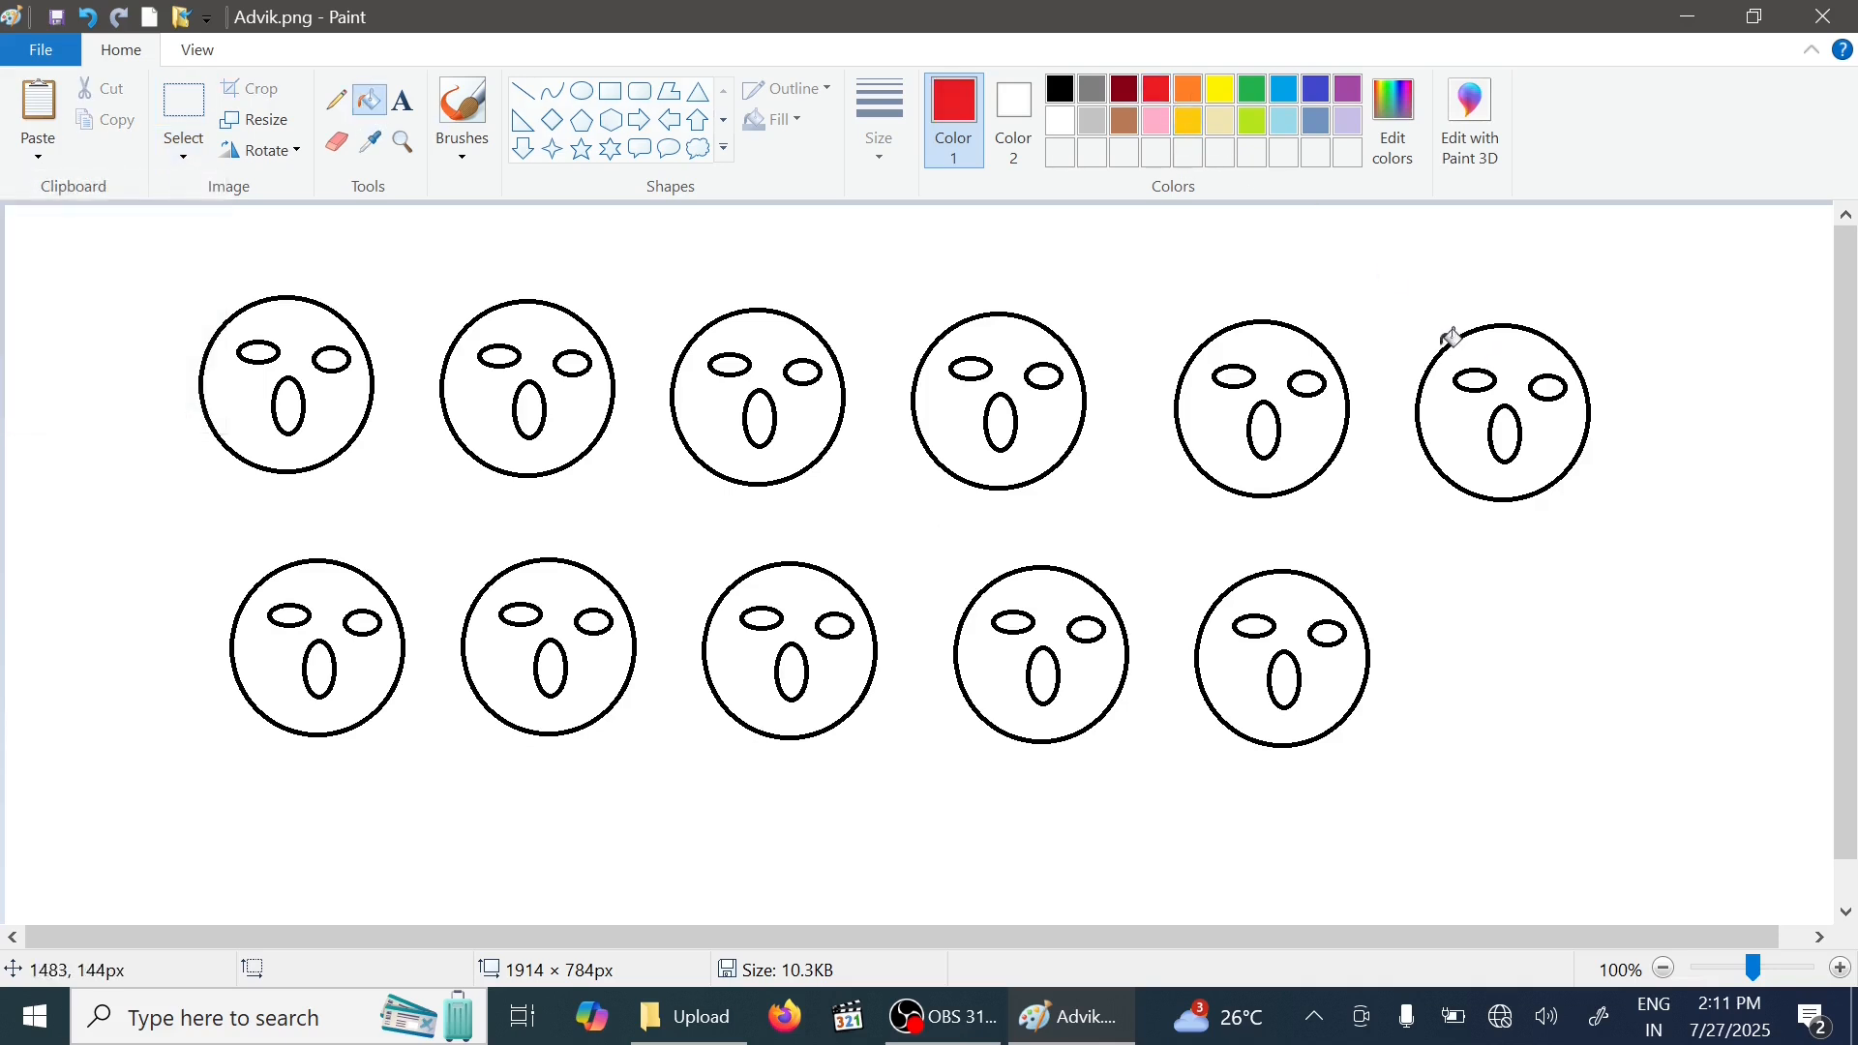
pyautogui.click(1253, 89)
pyautogui.click(1574, 308)
# - Fill the three rightmost top-row faces light blue, purple and green
pyautogui.click(1284, 128)
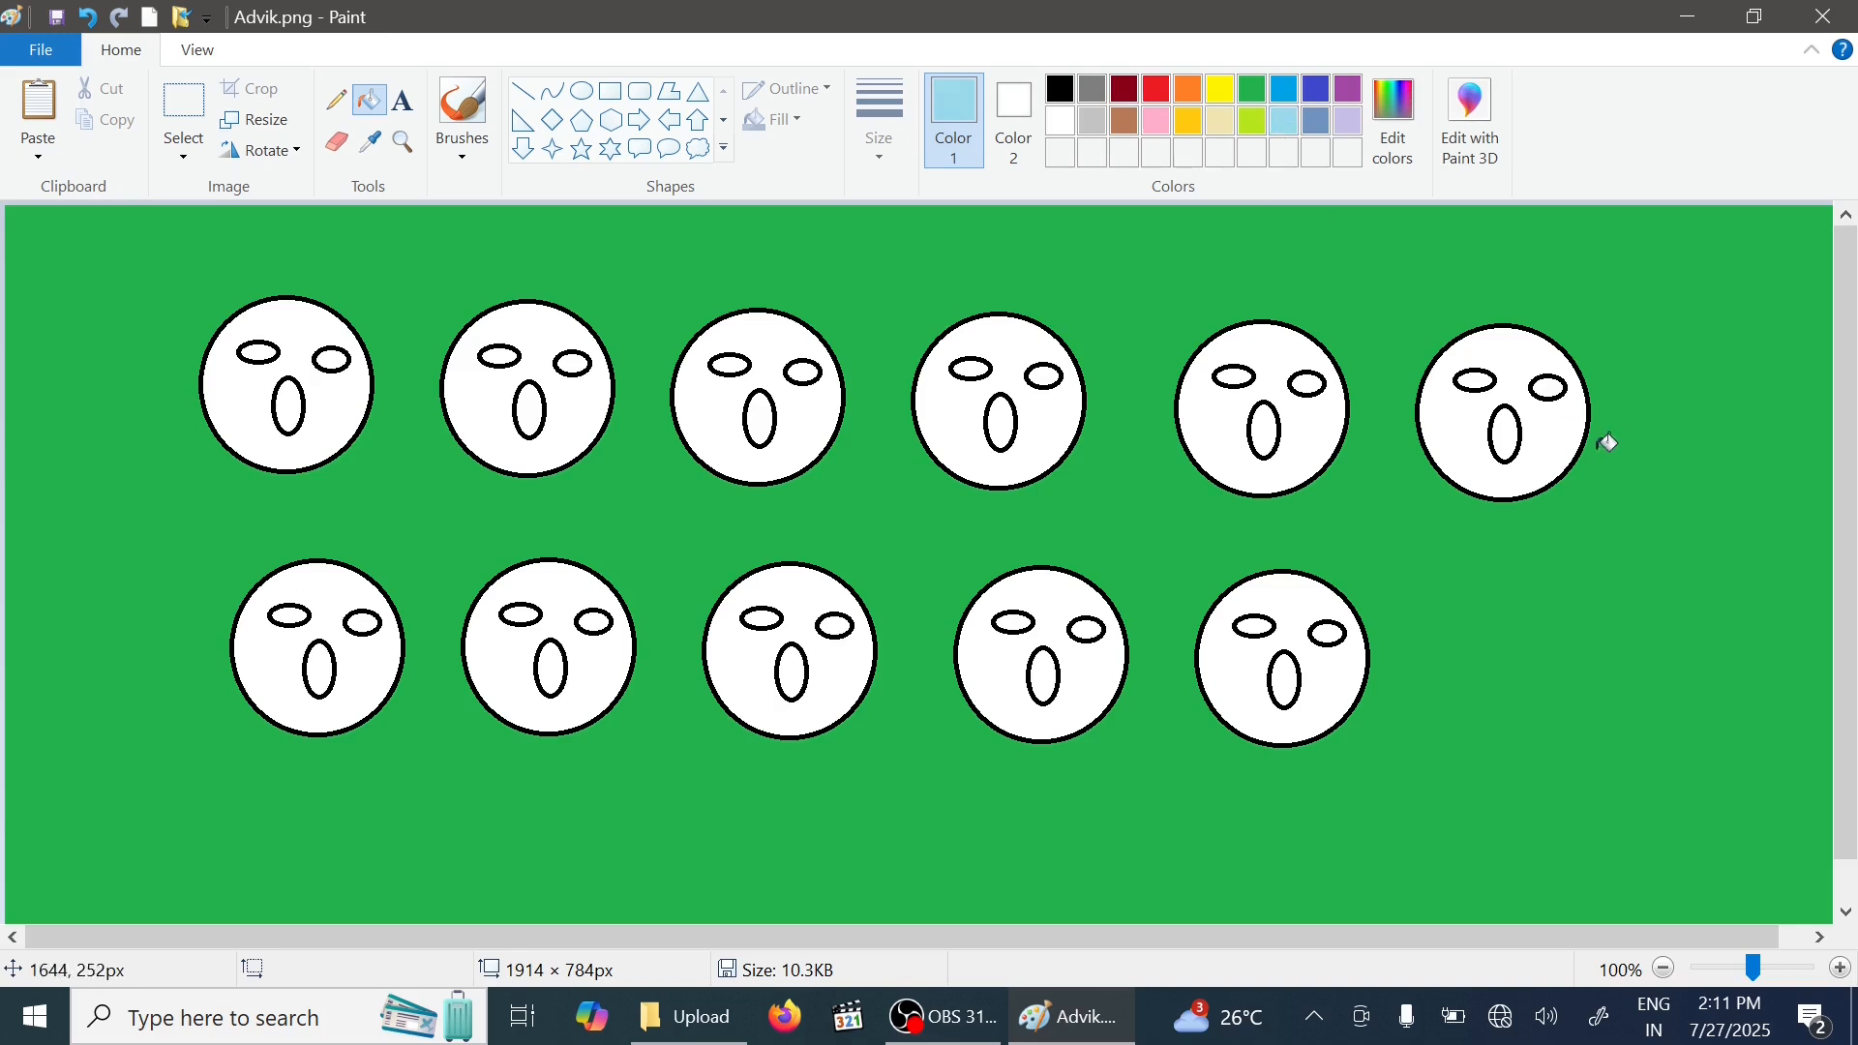
pyautogui.click(1558, 416)
pyautogui.click(1350, 89)
pyautogui.click(1223, 429)
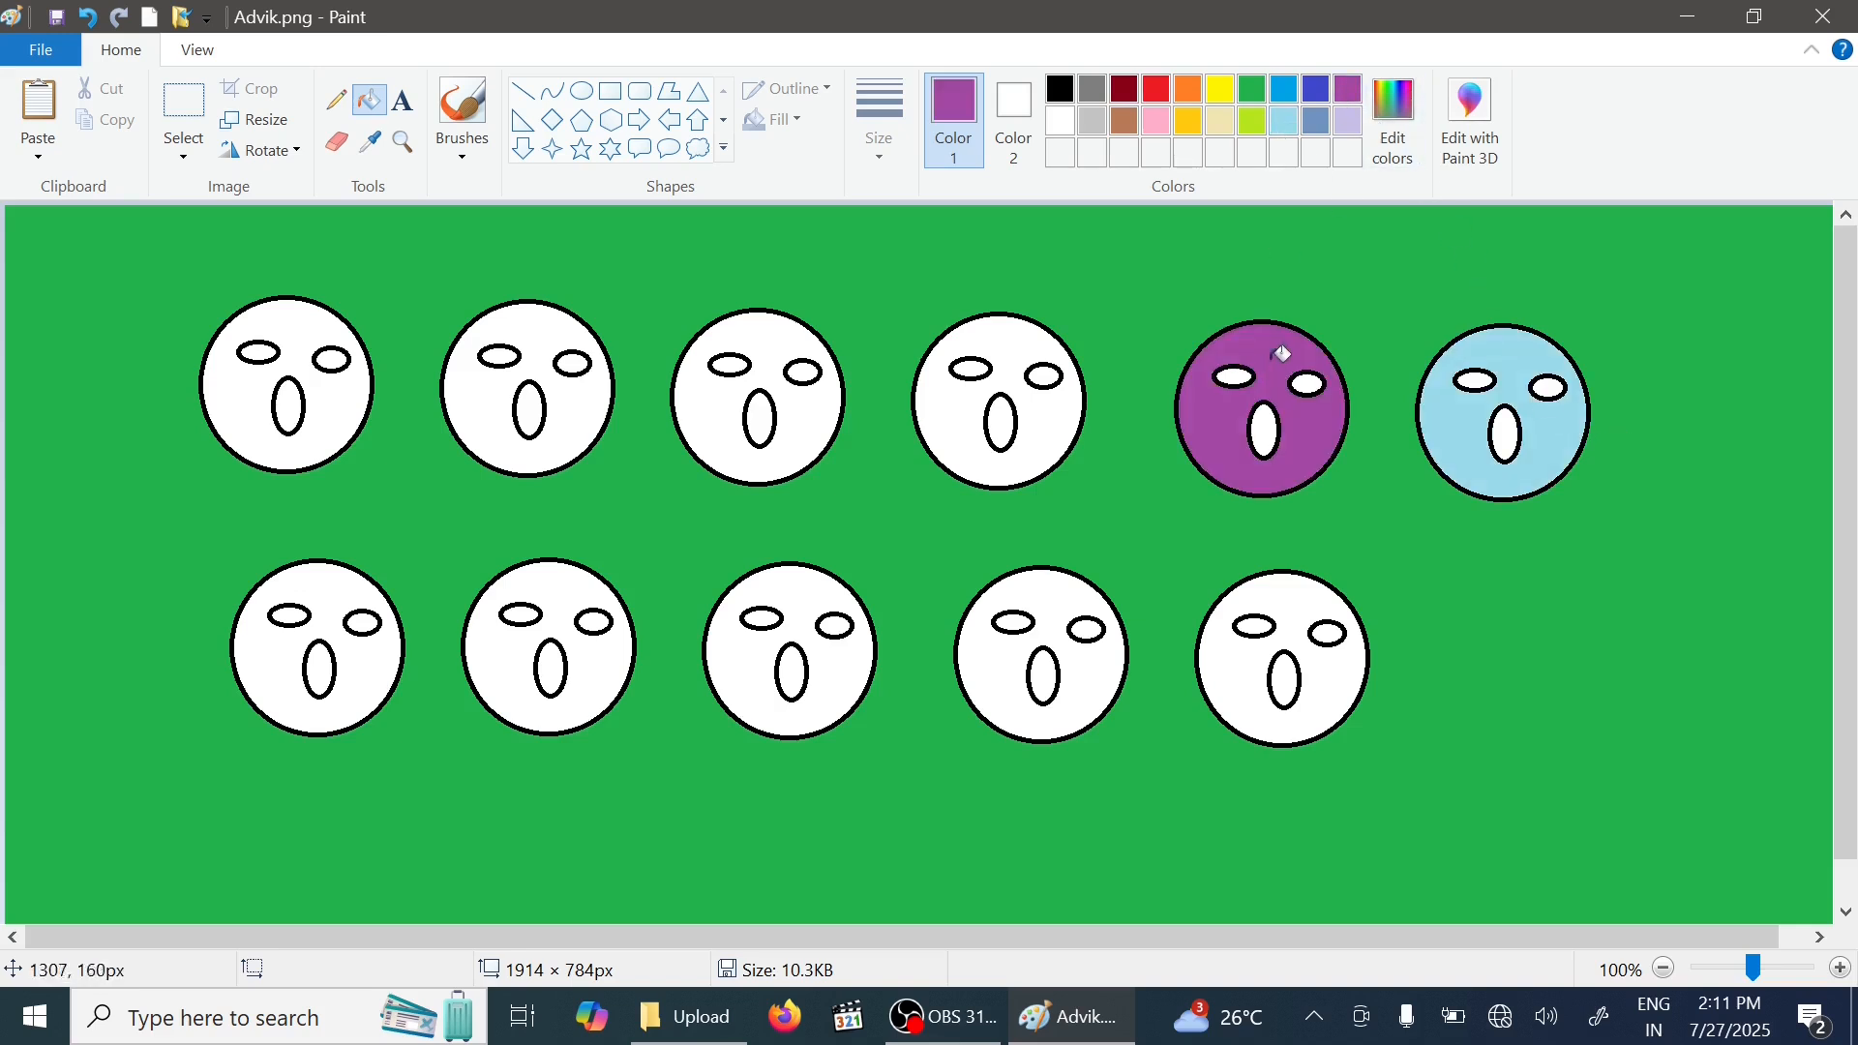
pyautogui.click(1252, 89)
pyautogui.click(990, 372)
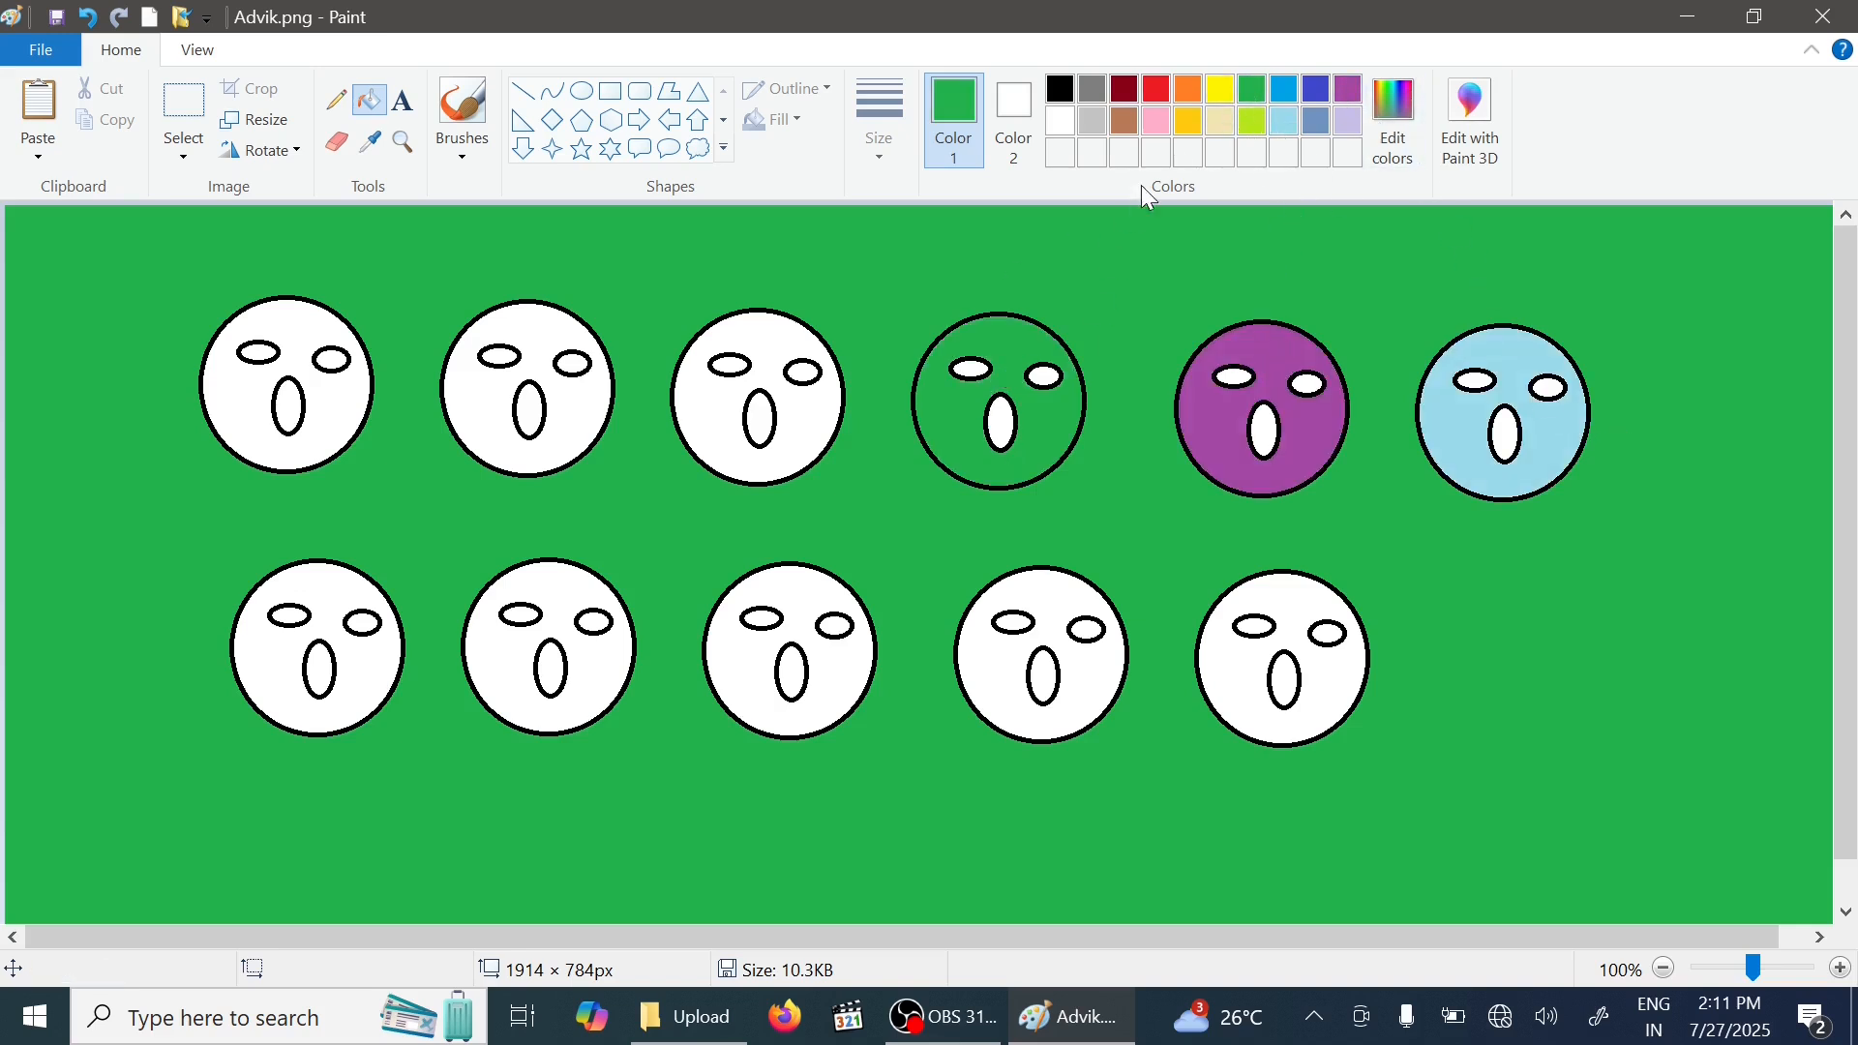
# - Fill the third top-row face orange and the second top-row face brown
pyautogui.click(775, 351)
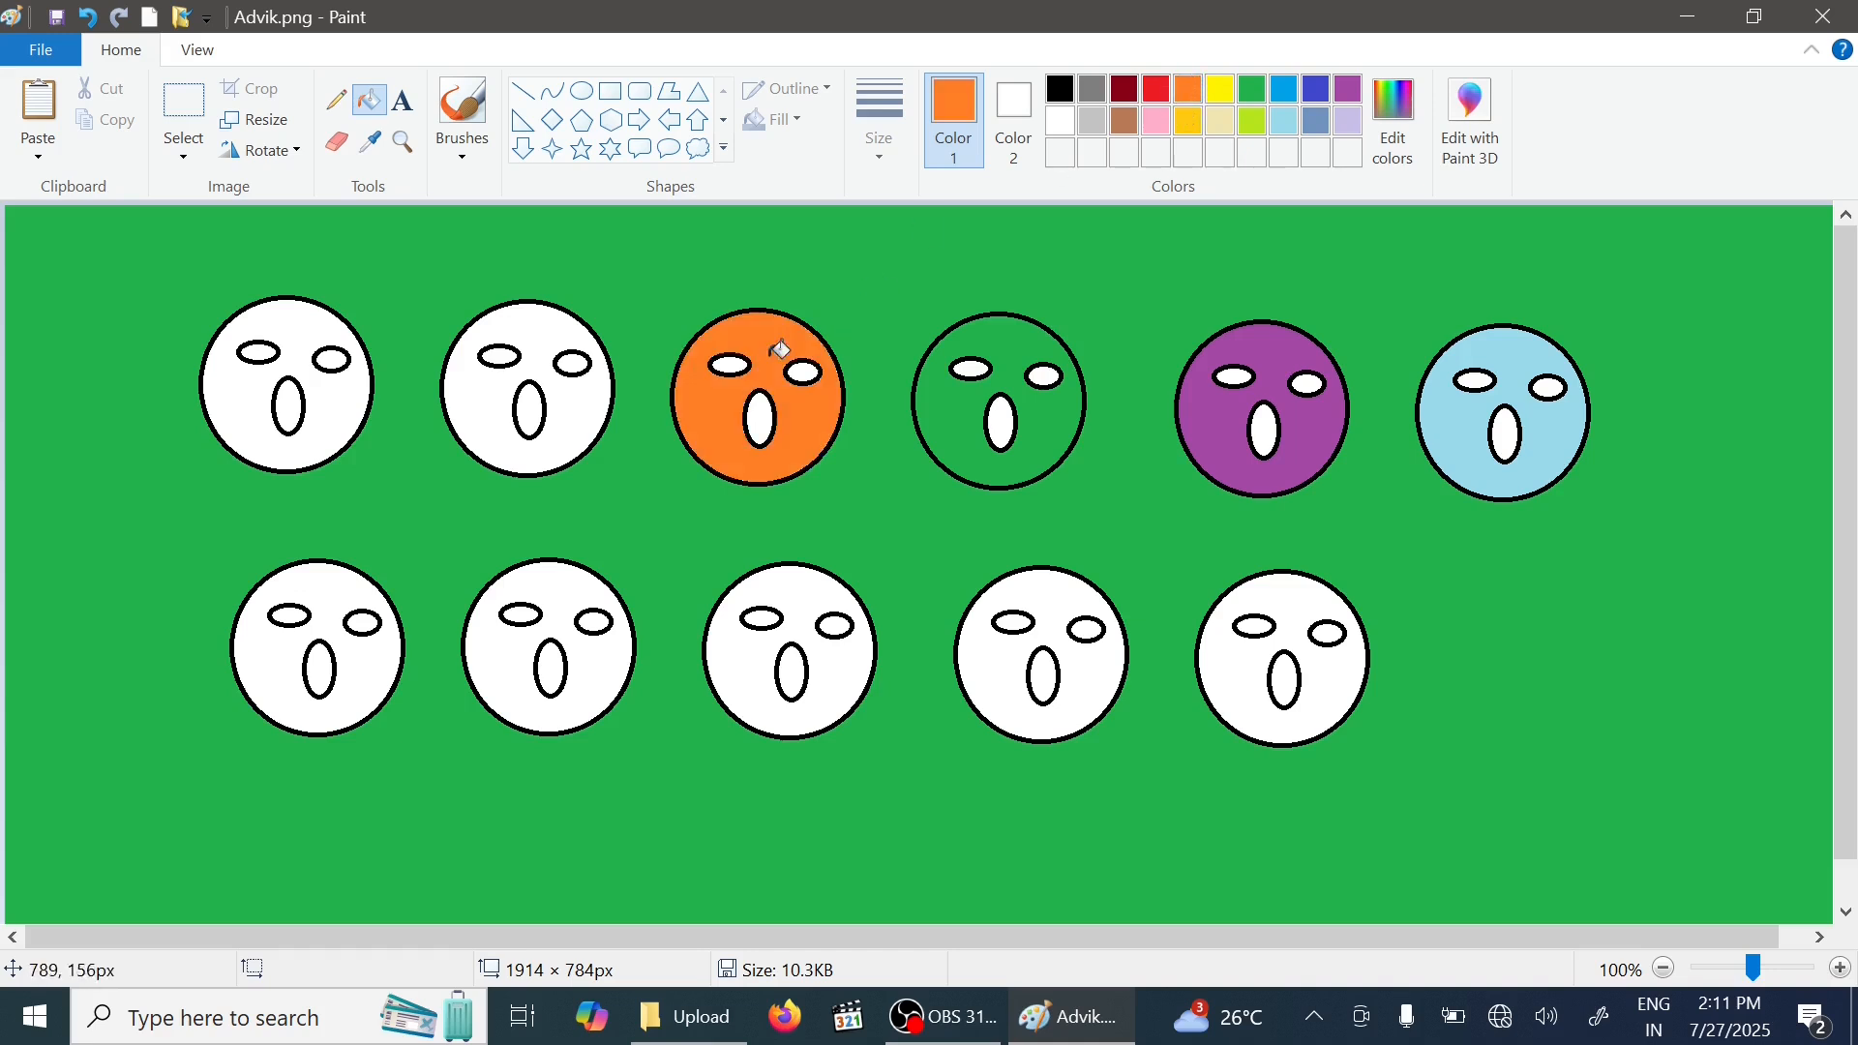
pyautogui.click(1124, 120)
pyautogui.click(535, 331)
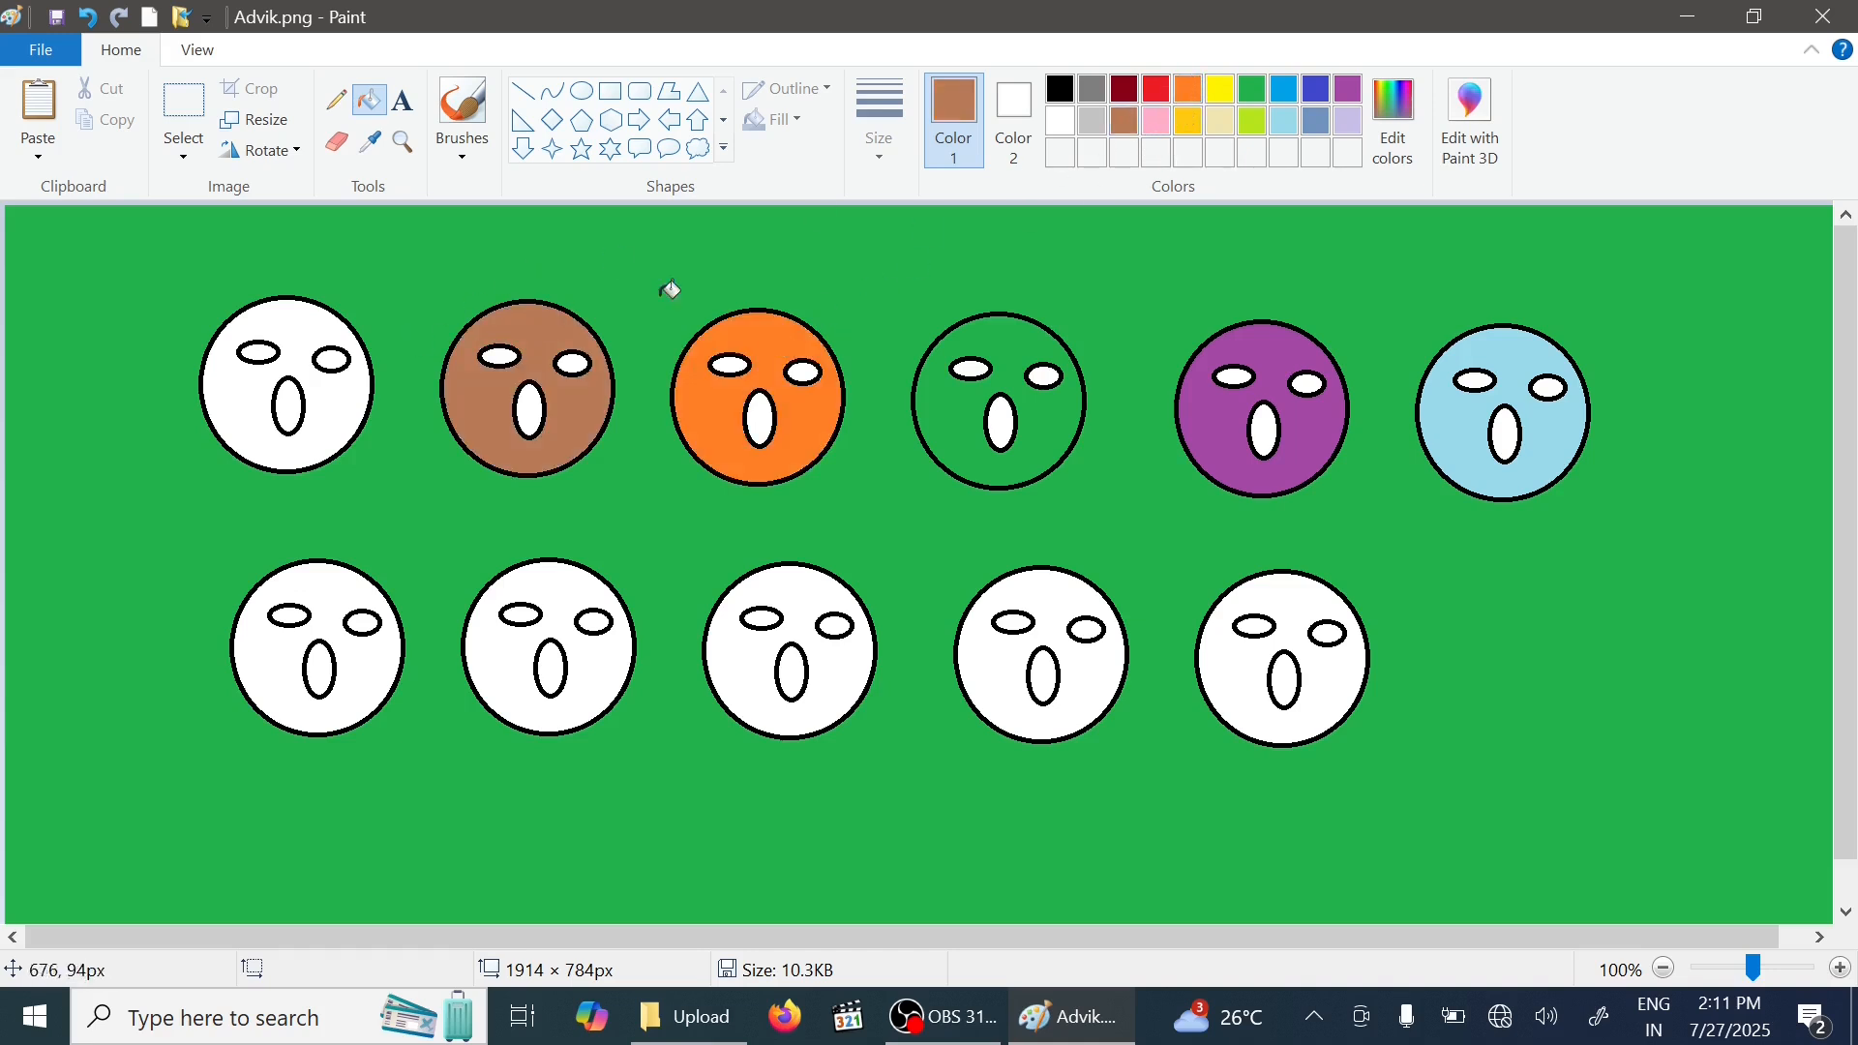
# - Fill the last bottom face's left eye gold, the fourth bottom face green and the third bottom face purple
pyautogui.click(1188, 120)
pyautogui.click(1275, 627)
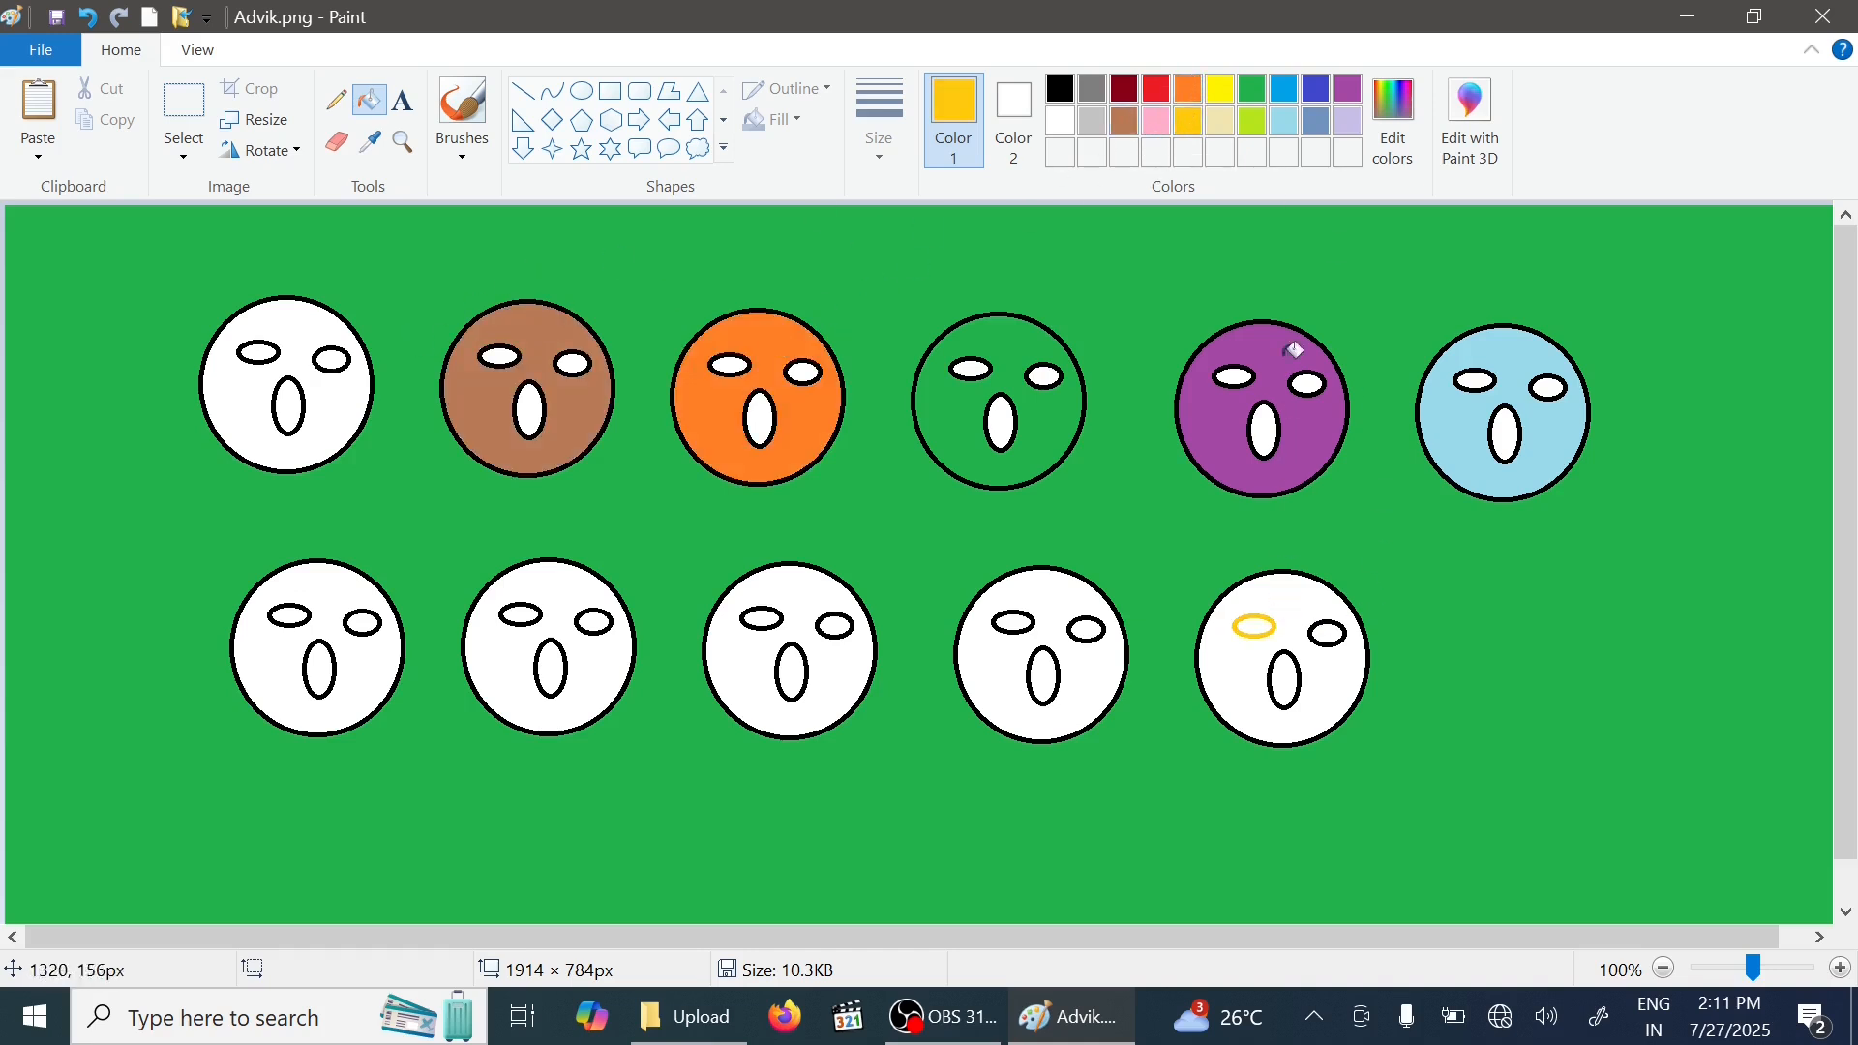
pyautogui.click(1252, 89)
pyautogui.click(1062, 606)
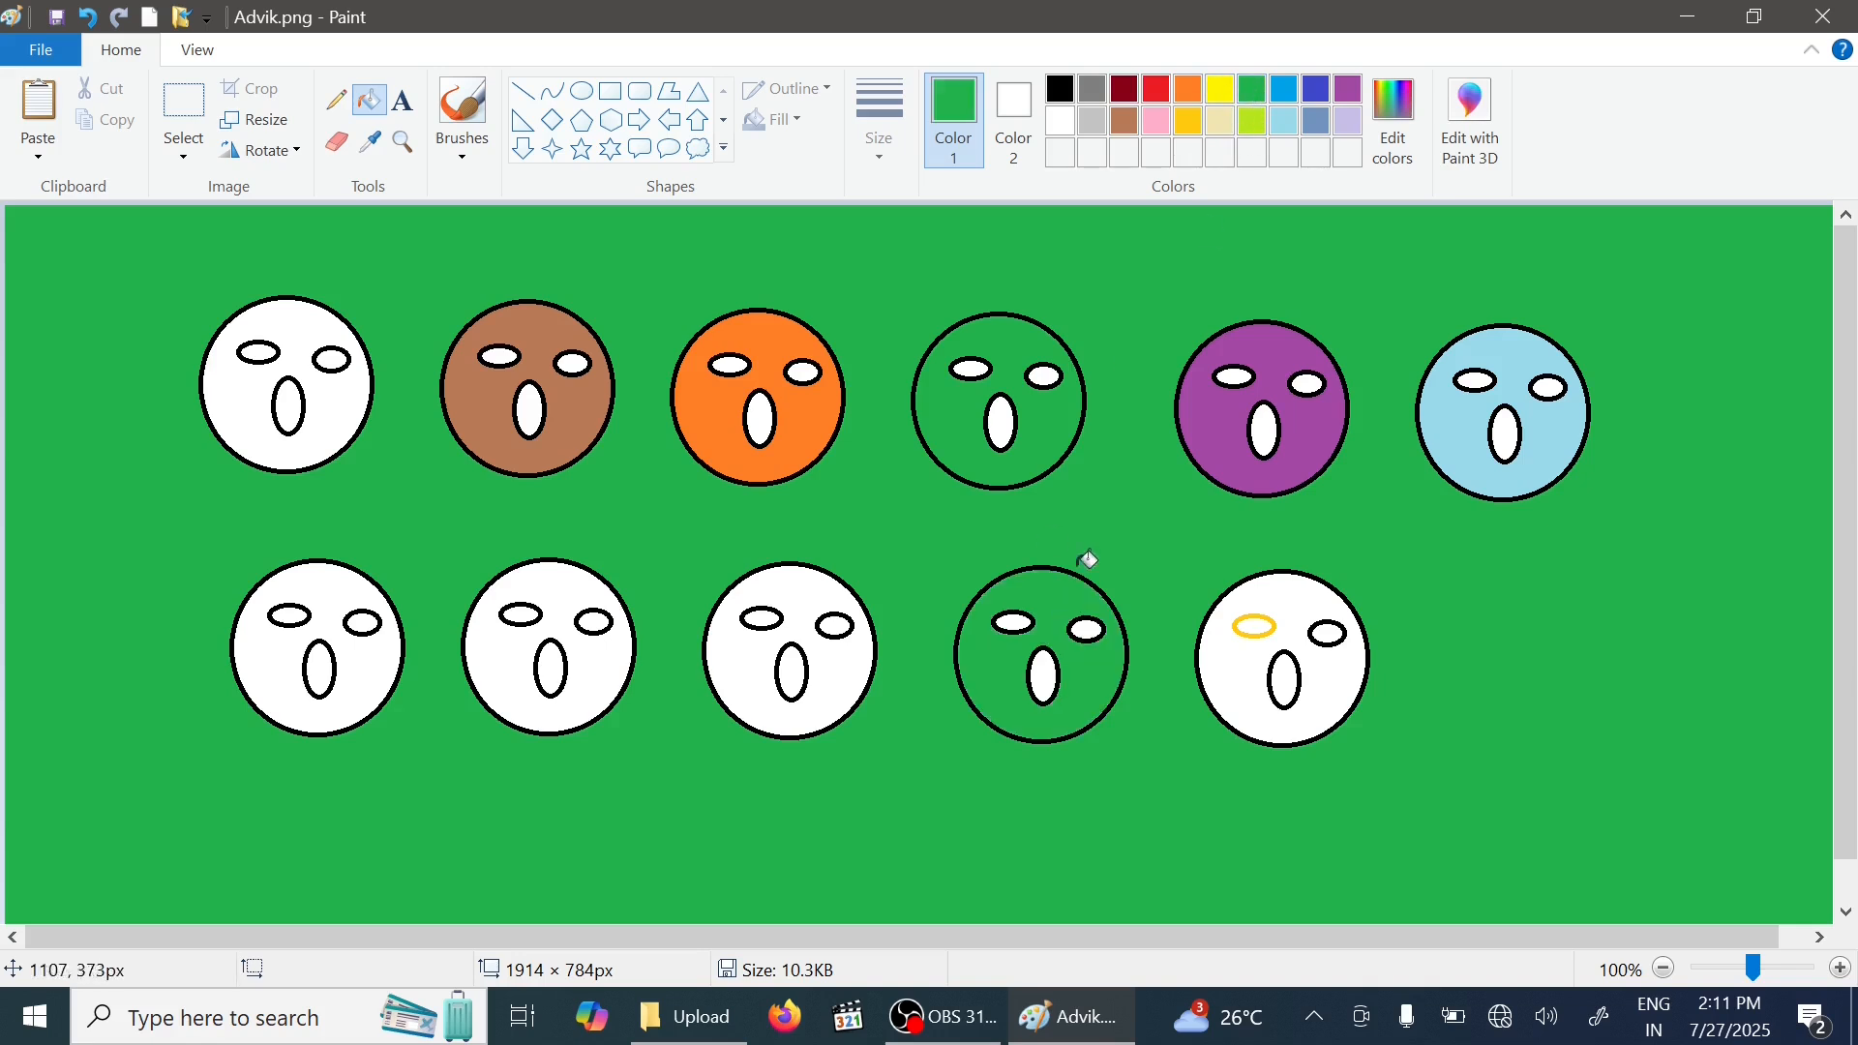
pyautogui.click(1350, 94)
pyautogui.click(795, 587)
# - Free-form select an area across the left faces, cut it, and undo the cut
pyautogui.click(183, 147)
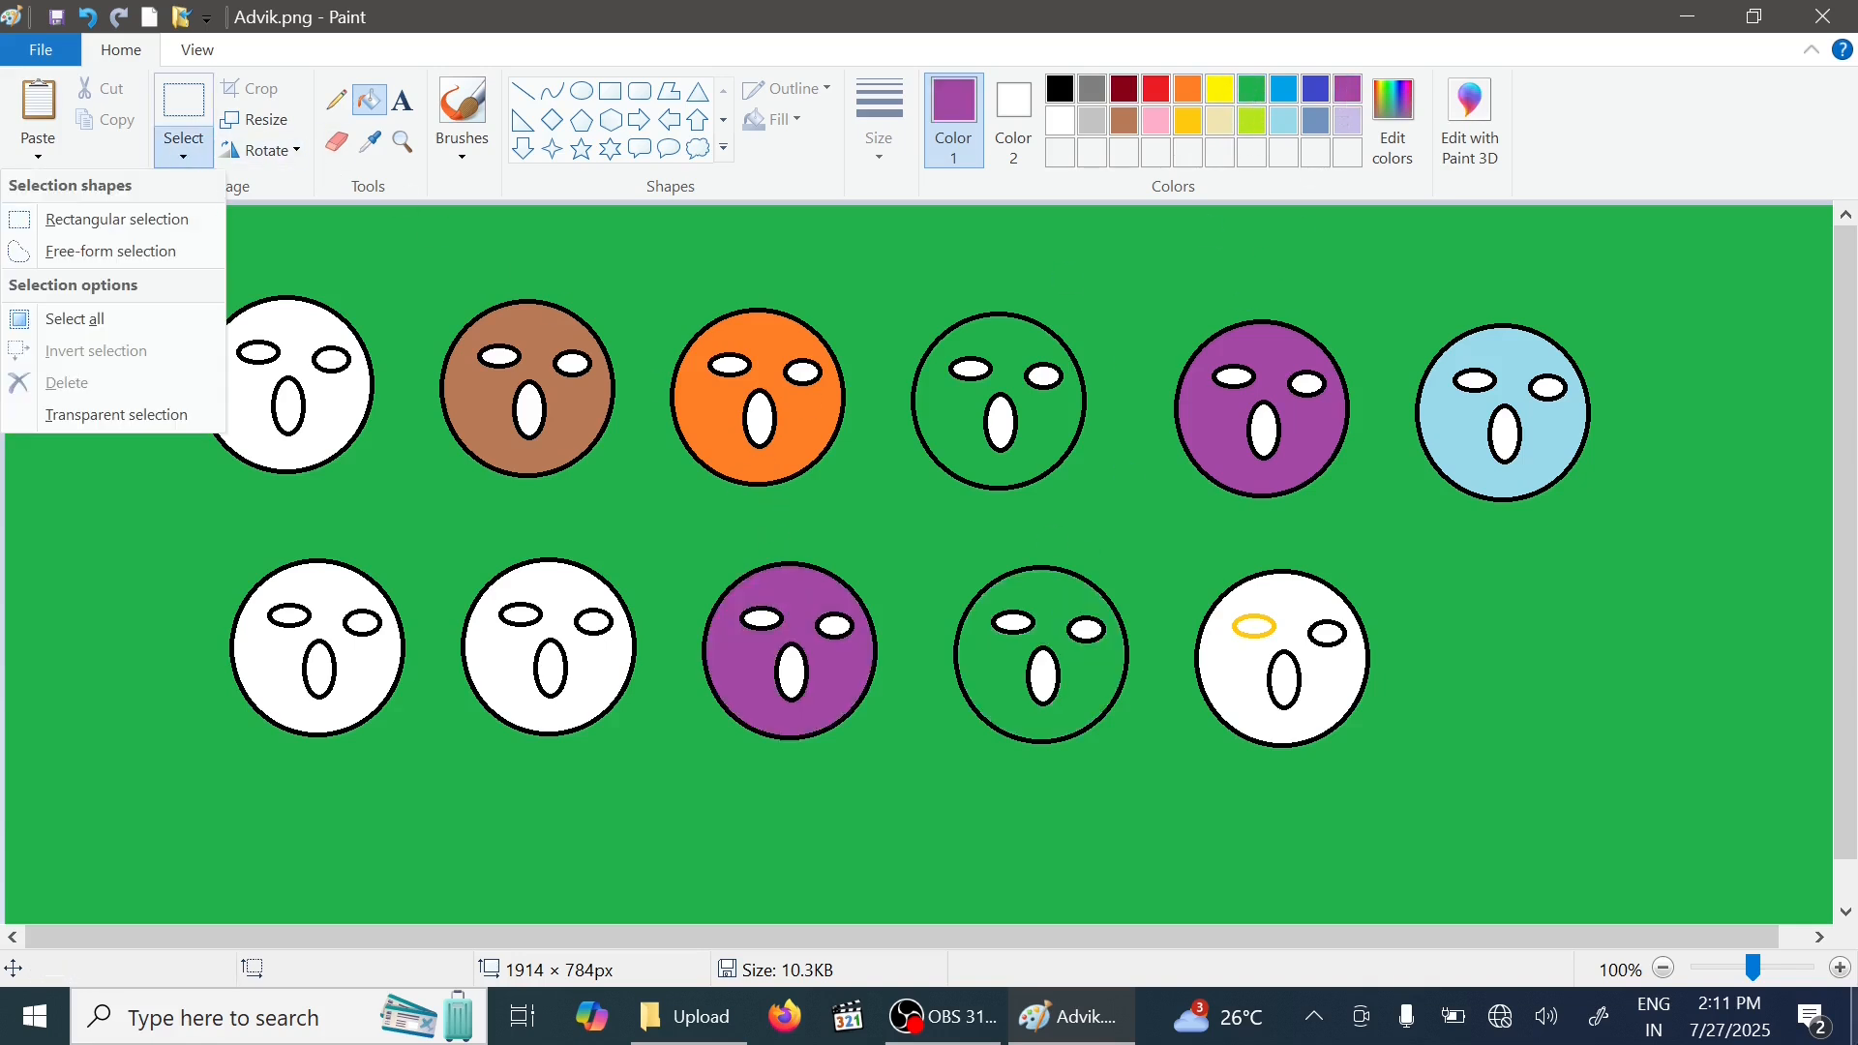
pyautogui.click(140, 256)
pyautogui.moveTo(369, 272)
pyautogui.mouseDown()
pyautogui.moveTo(426, 683)
pyautogui.moveTo(750, 649)
pyautogui.moveTo(679, 325)
pyautogui.moveTo(374, 282)
pyautogui.moveTo(8, 379)
pyautogui.mouseUp()
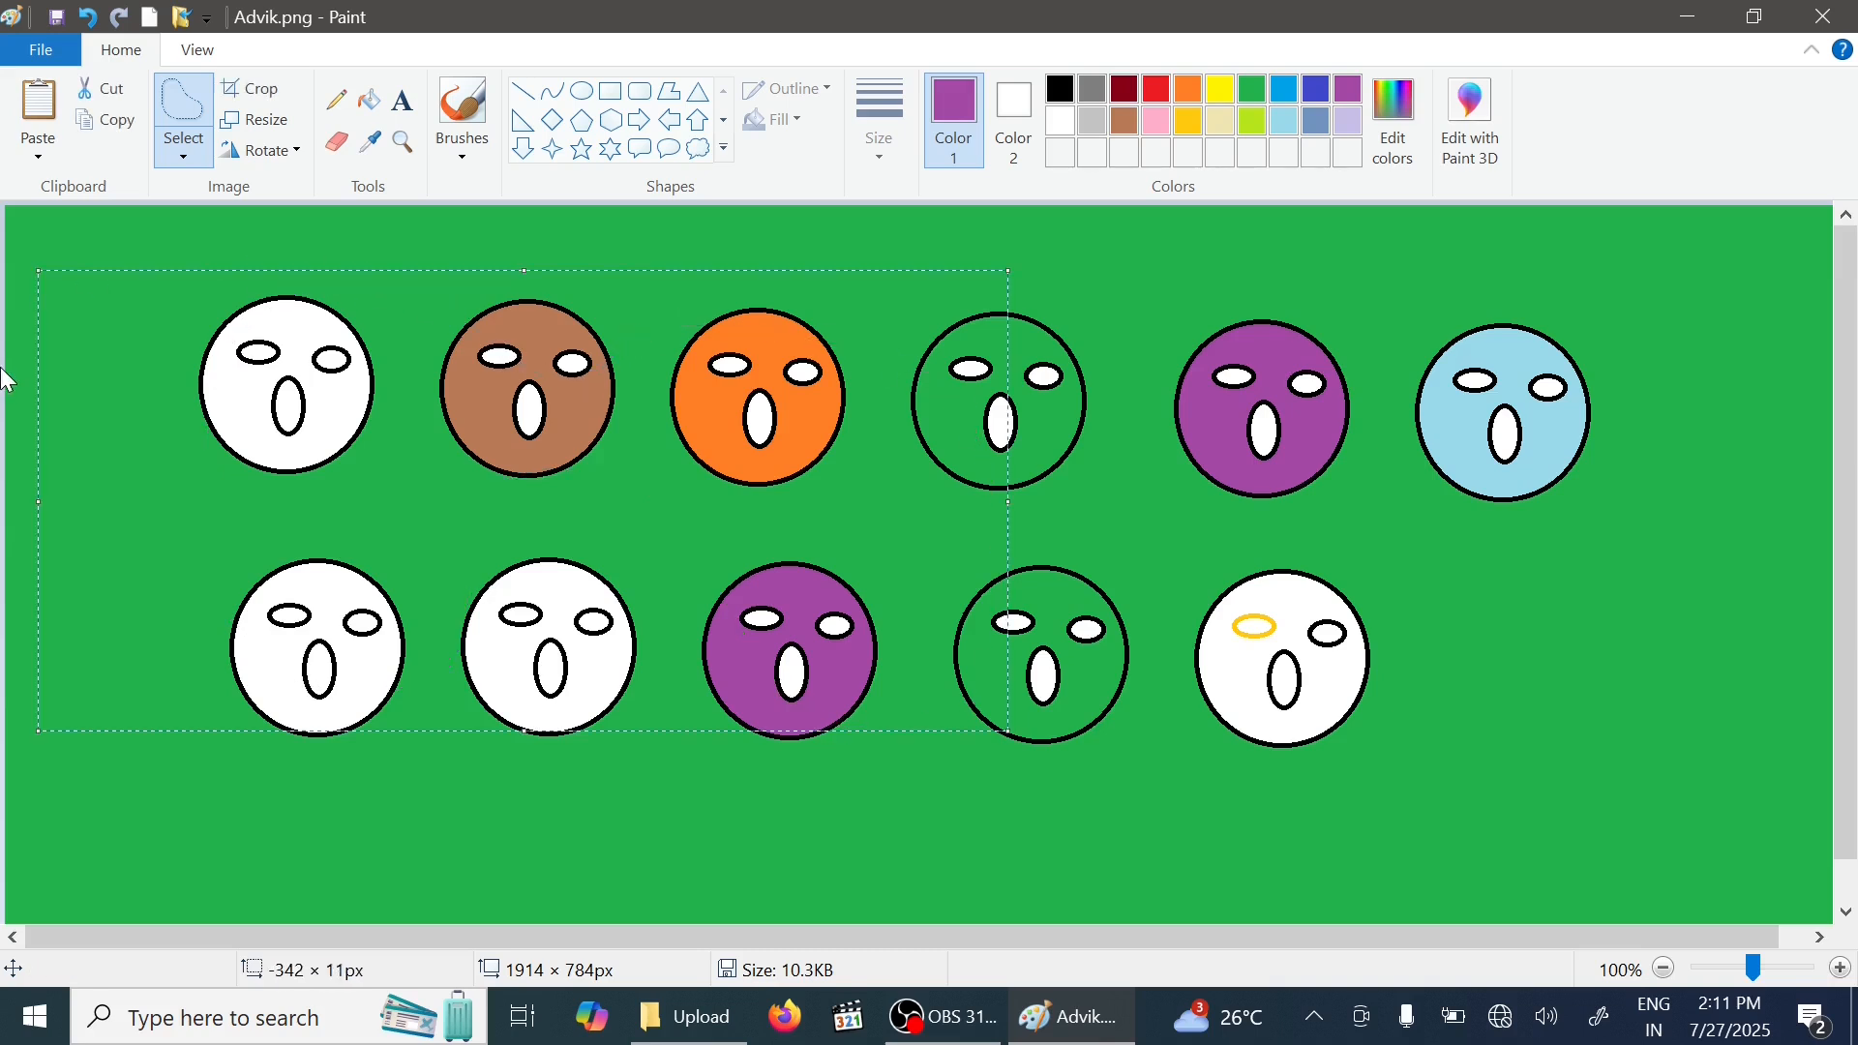
pyautogui.click(118, 96)
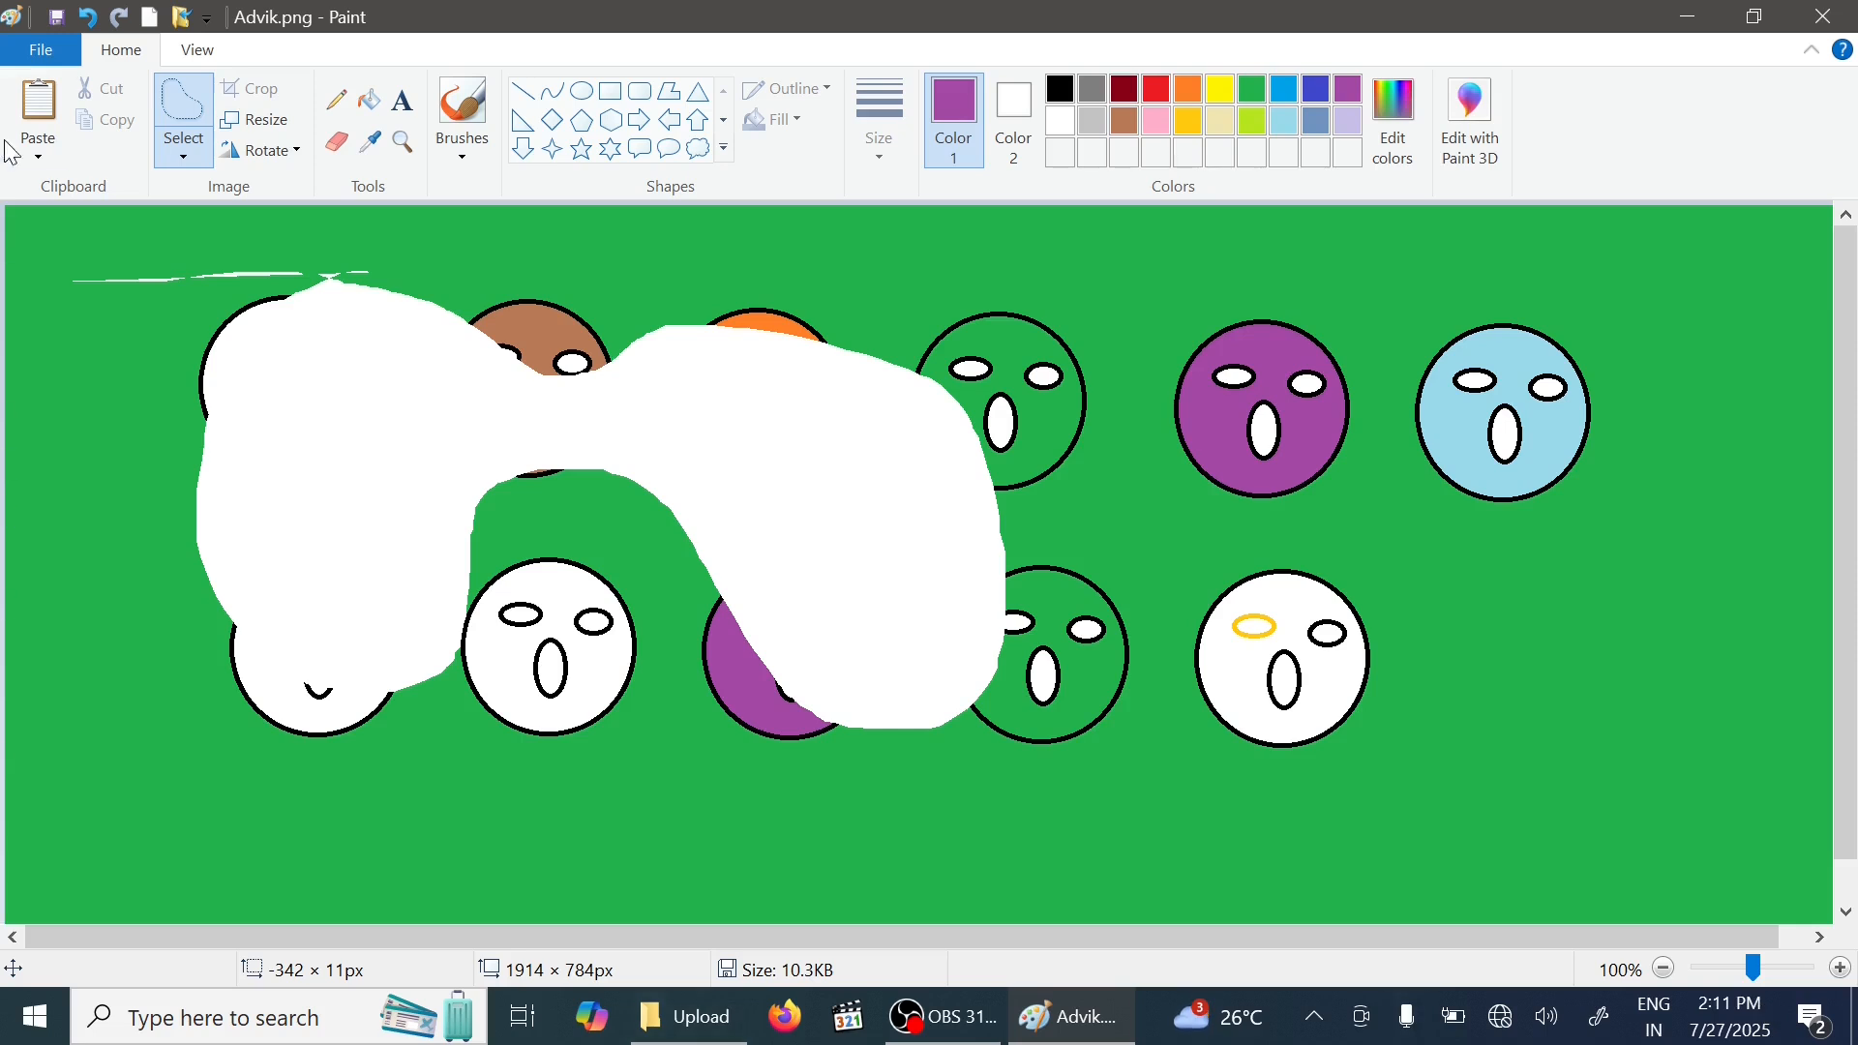
pyautogui.click(90, 19)
# - Free-form select a large area around most faces, cut it, and undo that cut
pyautogui.click(183, 150)
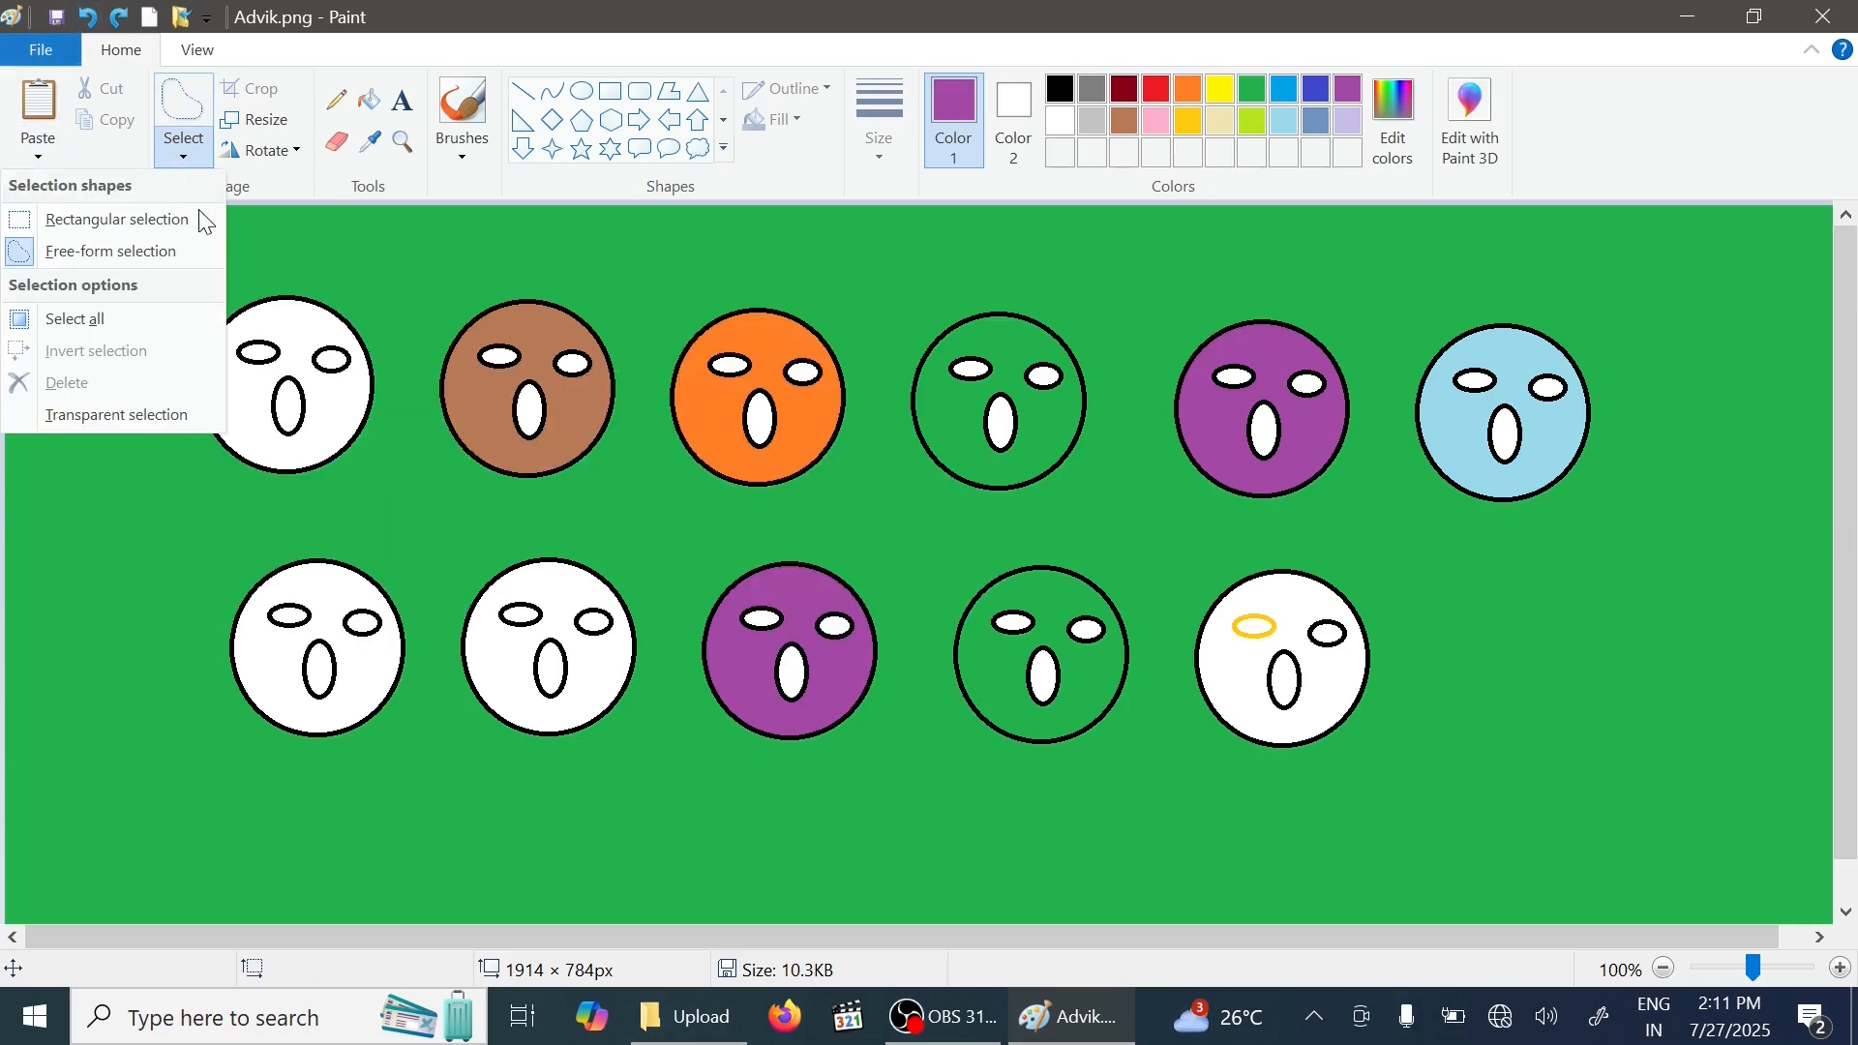
pyautogui.click(124, 252)
pyautogui.moveTo(181, 257)
pyautogui.mouseDown()
pyautogui.moveTo(101, 739)
pyautogui.moveTo(655, 685)
pyautogui.moveTo(1444, 697)
pyautogui.moveTo(1748, 392)
pyautogui.moveTo(1026, 280)
pyautogui.moveTo(303, 229)
pyautogui.moveTo(120, 332)
pyautogui.mouseUp()
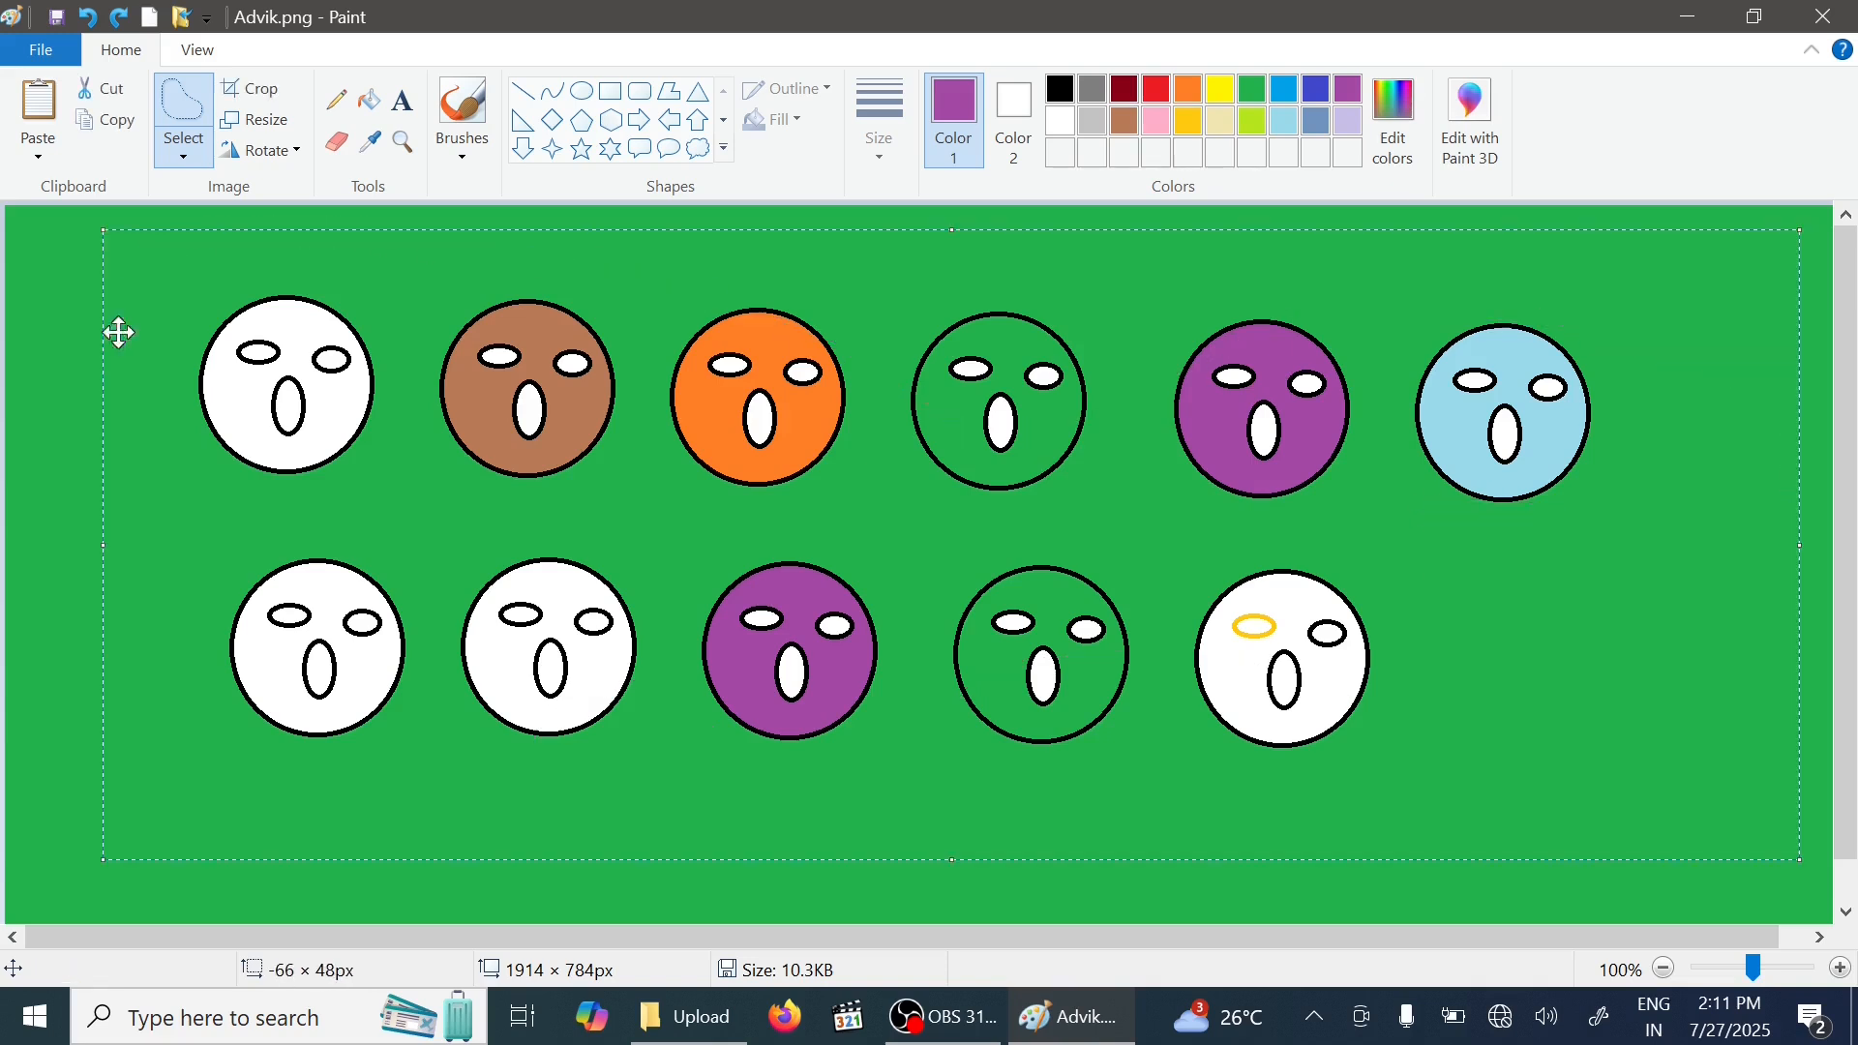
pyautogui.click(93, 89)
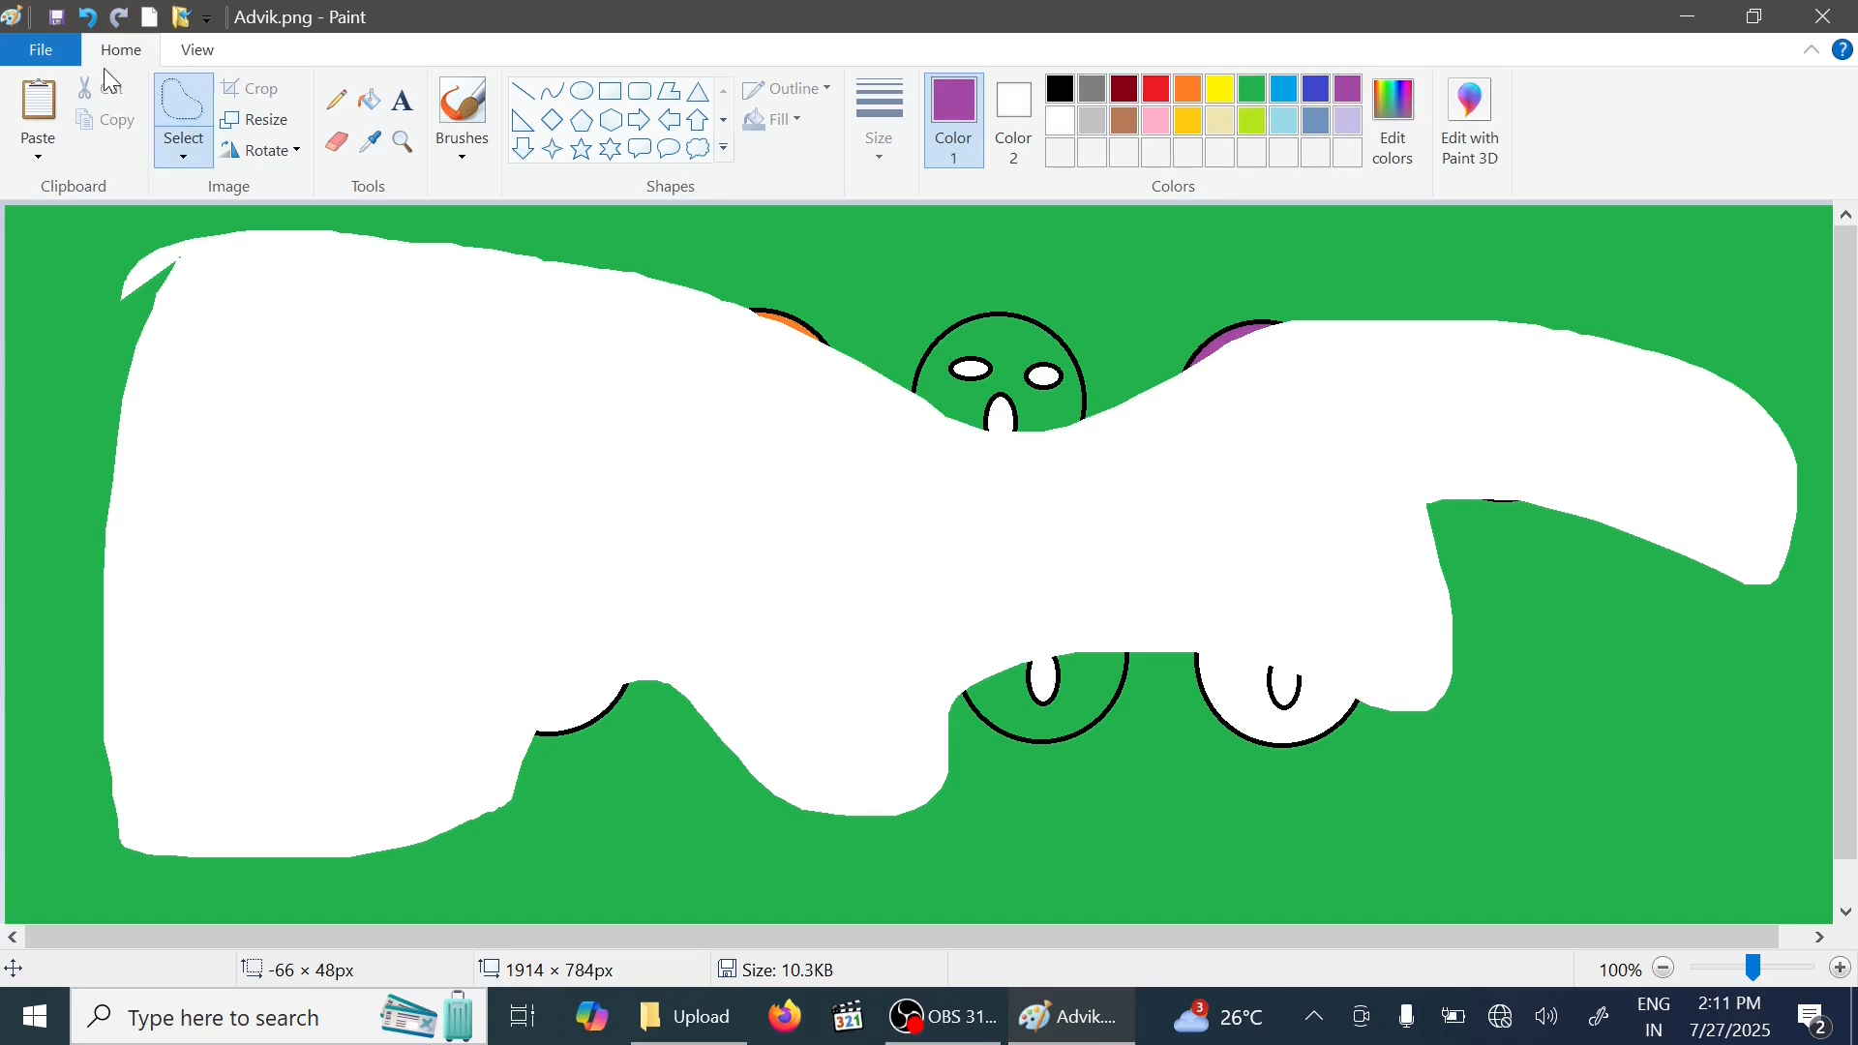
pyautogui.click(90, 26)
# - Select the whole picture, nudge it slightly, and undo the move
pyautogui.click(184, 155)
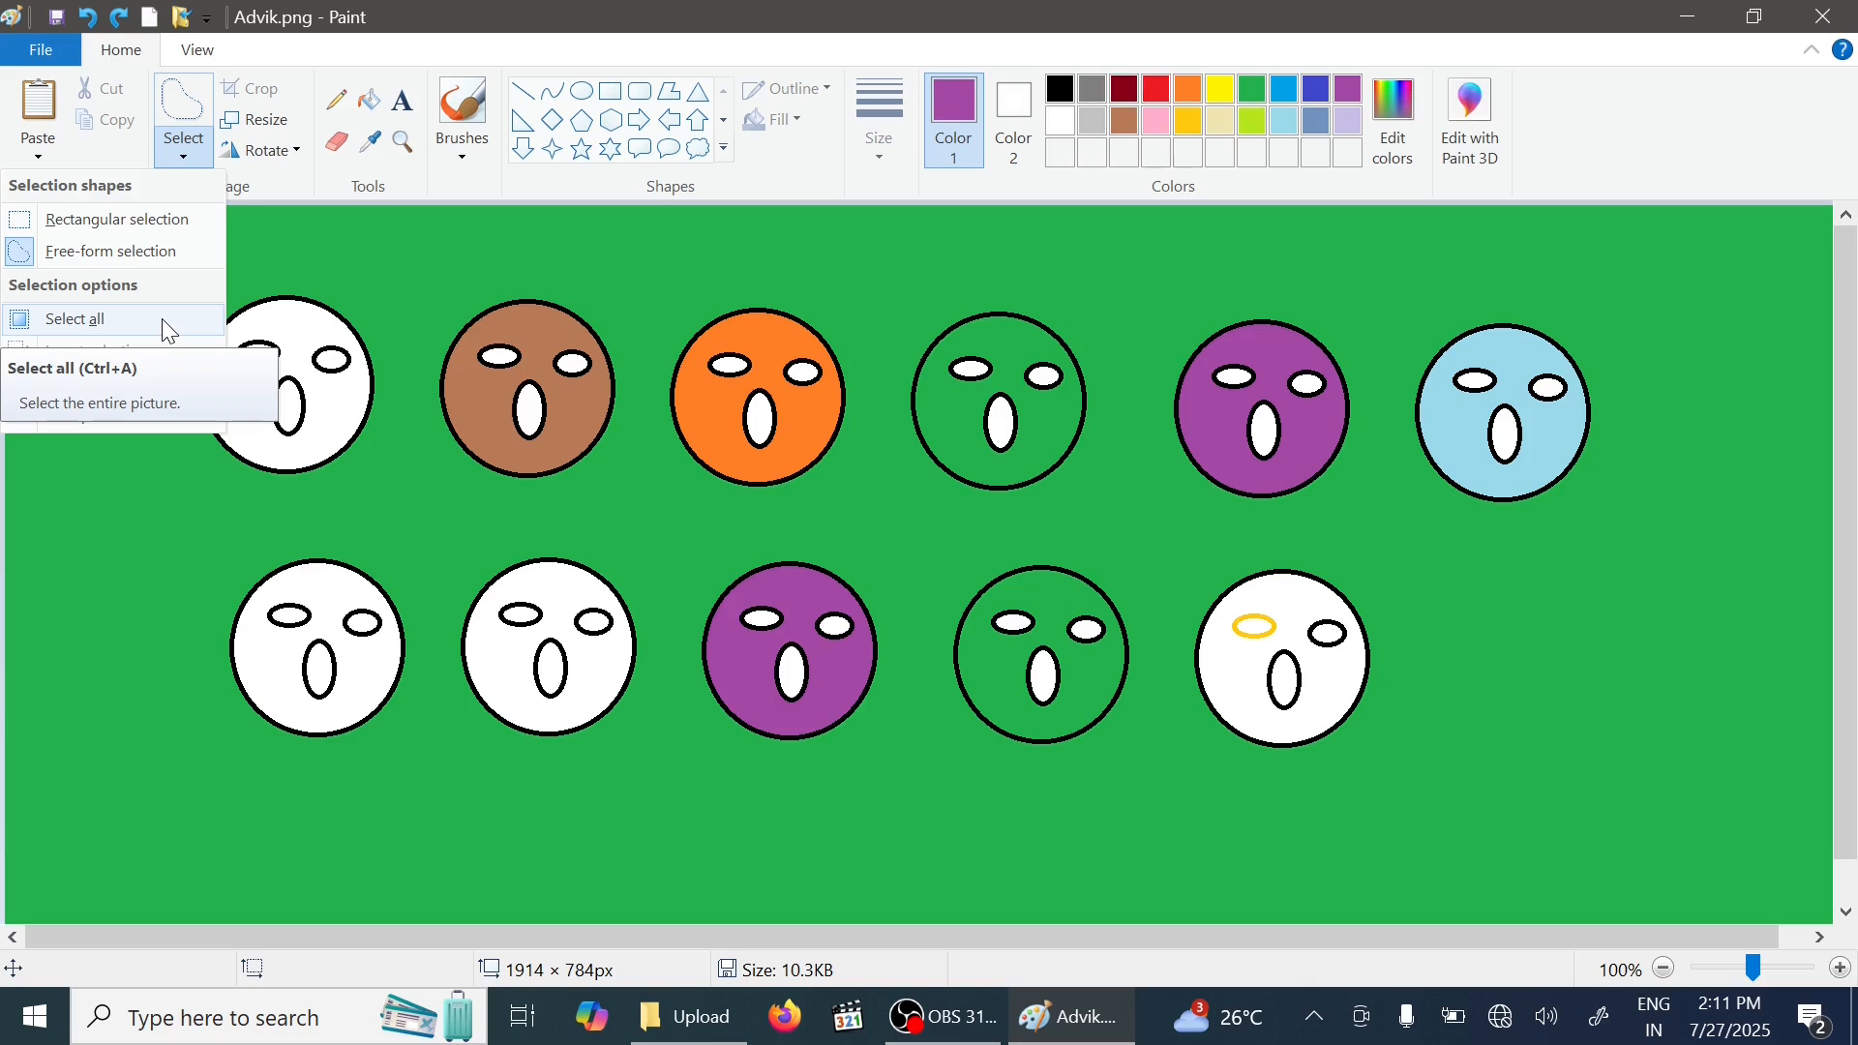
pyautogui.click(163, 322)
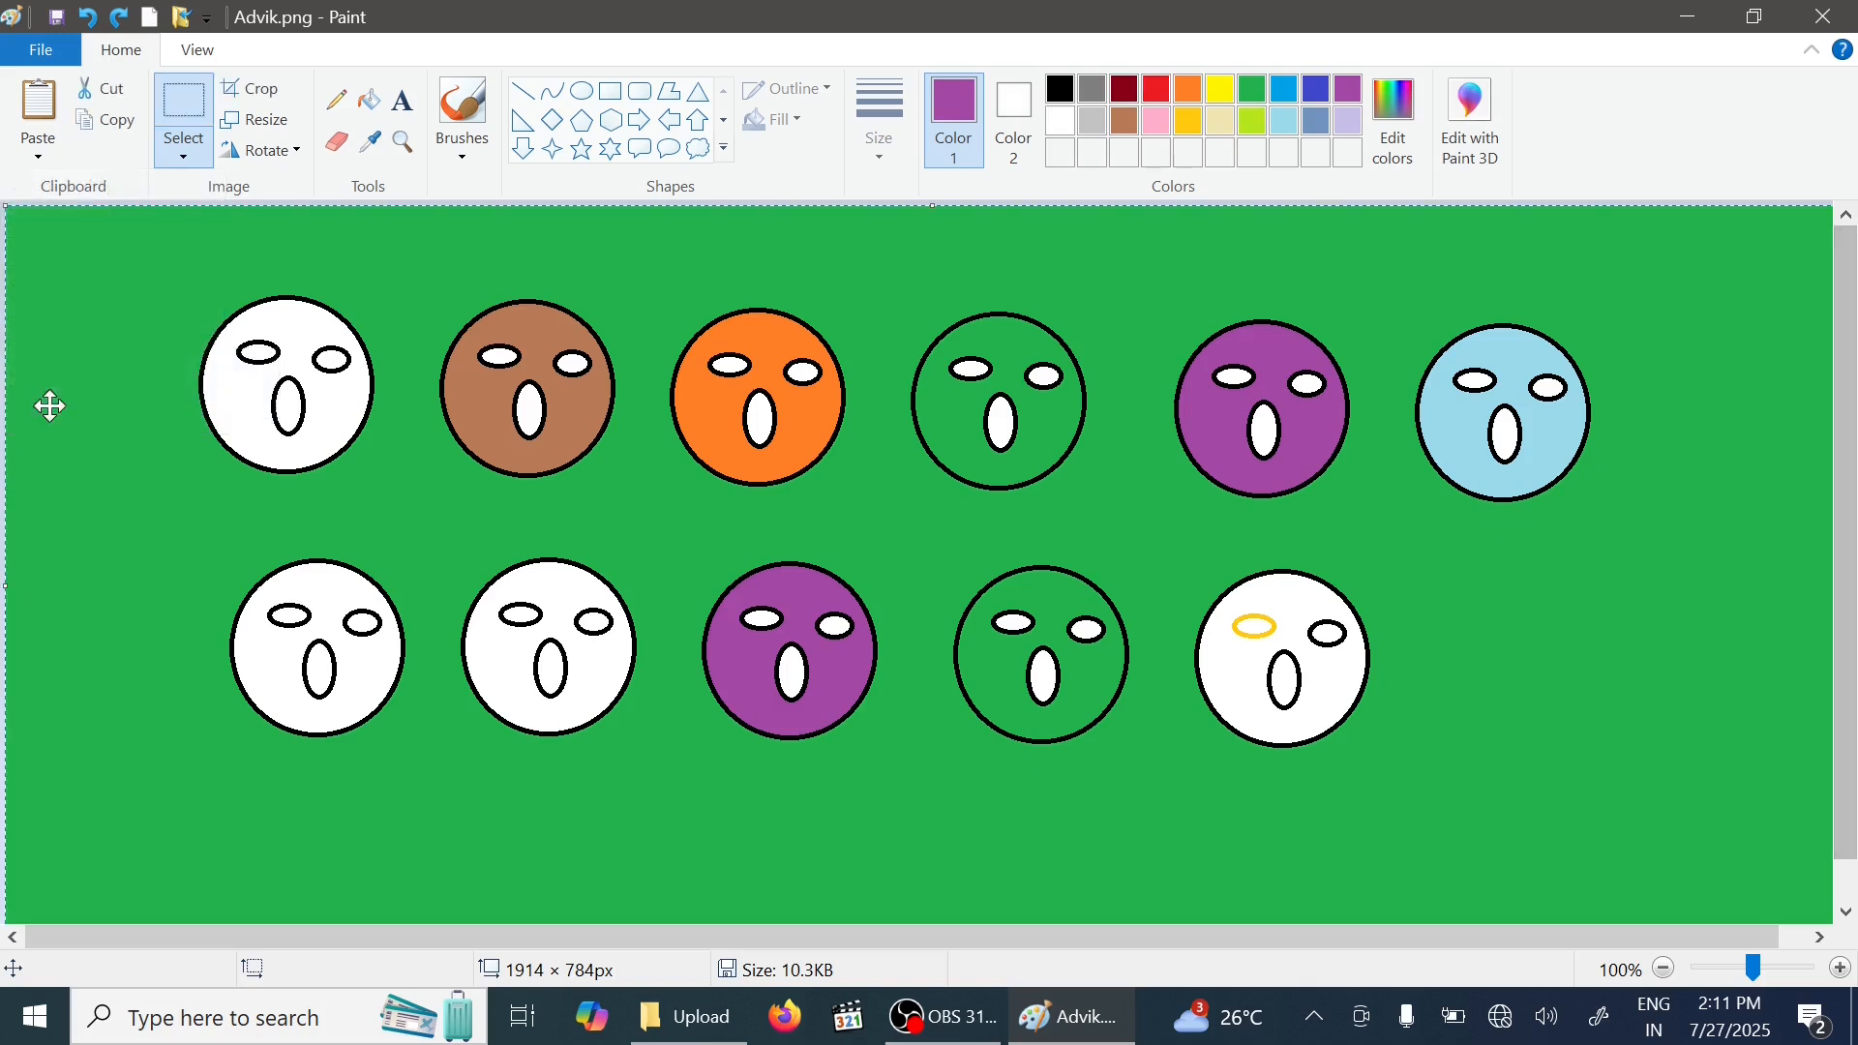
pyautogui.moveTo(919, 479)
pyautogui.mouseDown()
pyautogui.moveTo(714, 510)
pyautogui.moveTo(1145, 531)
pyautogui.moveTo(809, 419)
pyautogui.moveTo(746, 500)
pyautogui.moveTo(945, 535)
pyautogui.moveTo(821, 510)
pyautogui.moveTo(834, 481)
pyautogui.moveTo(953, 494)
pyautogui.mouseUp()
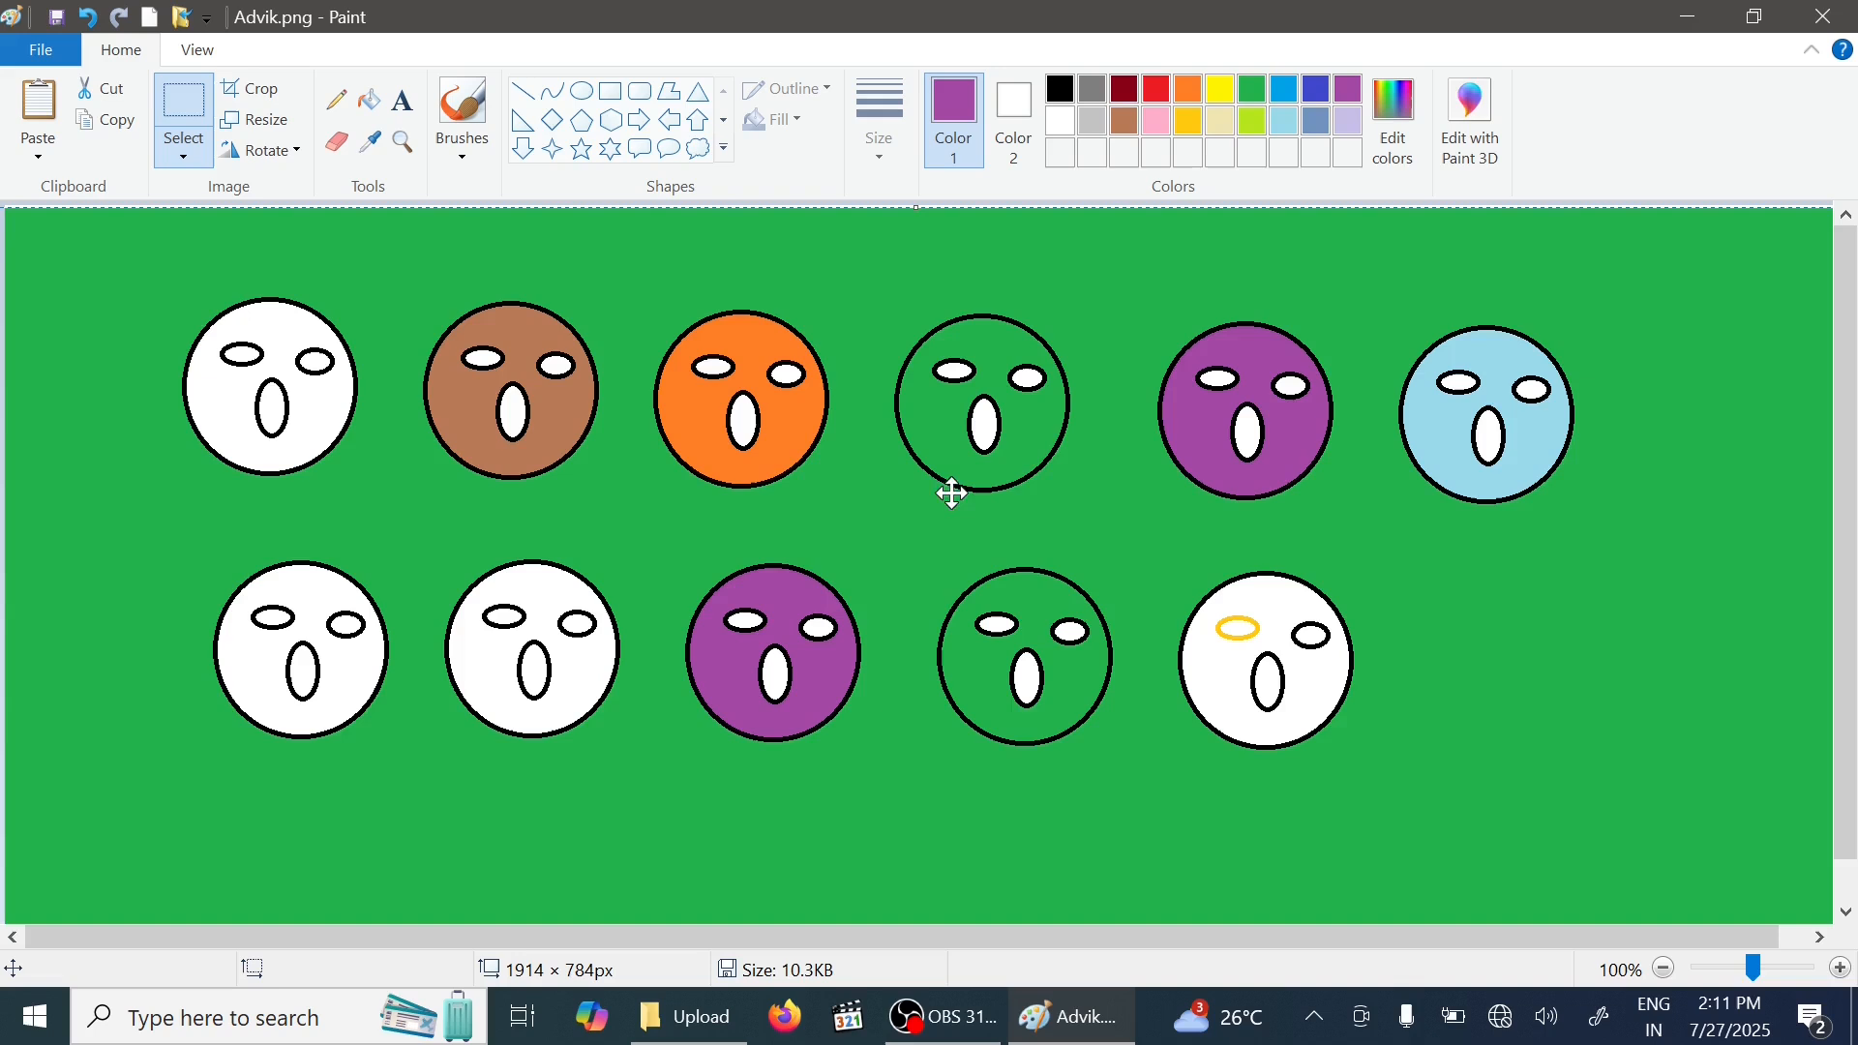
pyautogui.click(90, 21)
# - Select the brown face, invert the selection, move the rest of the picture right, and undo the move
pyautogui.click(223, 153)
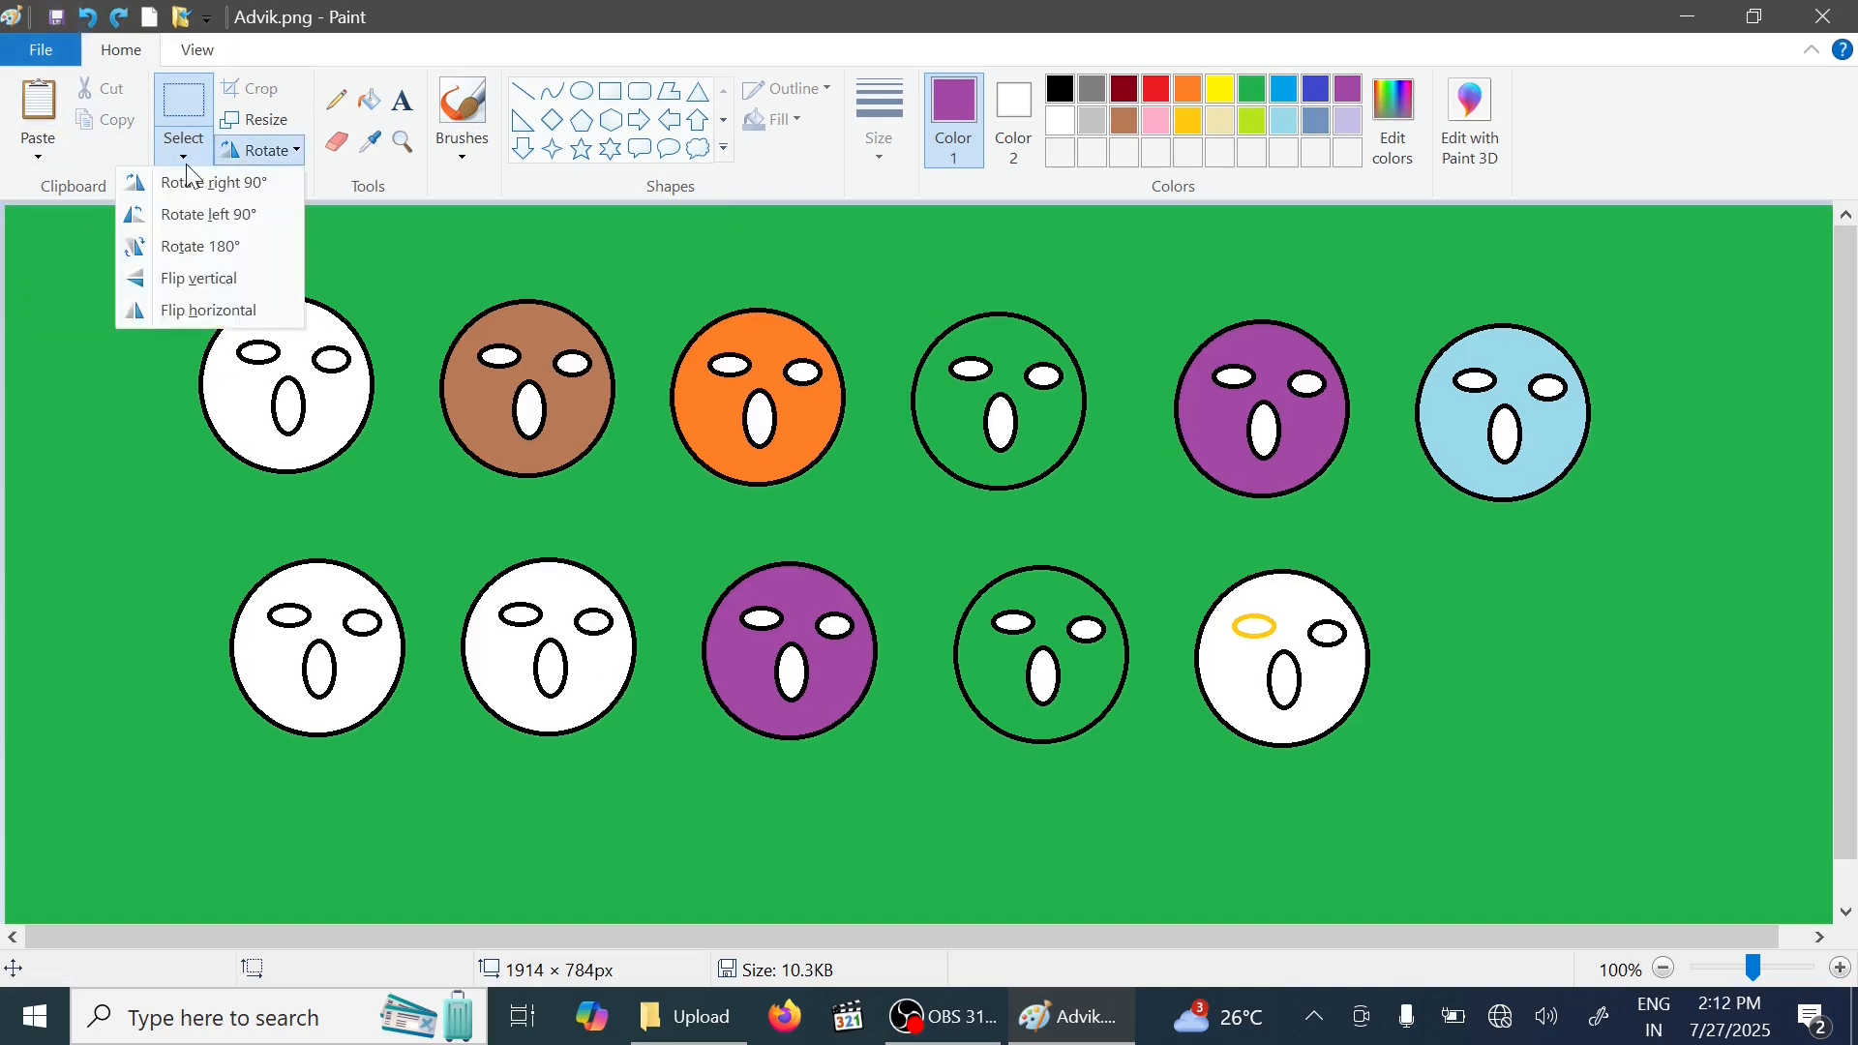
pyautogui.click(184, 153)
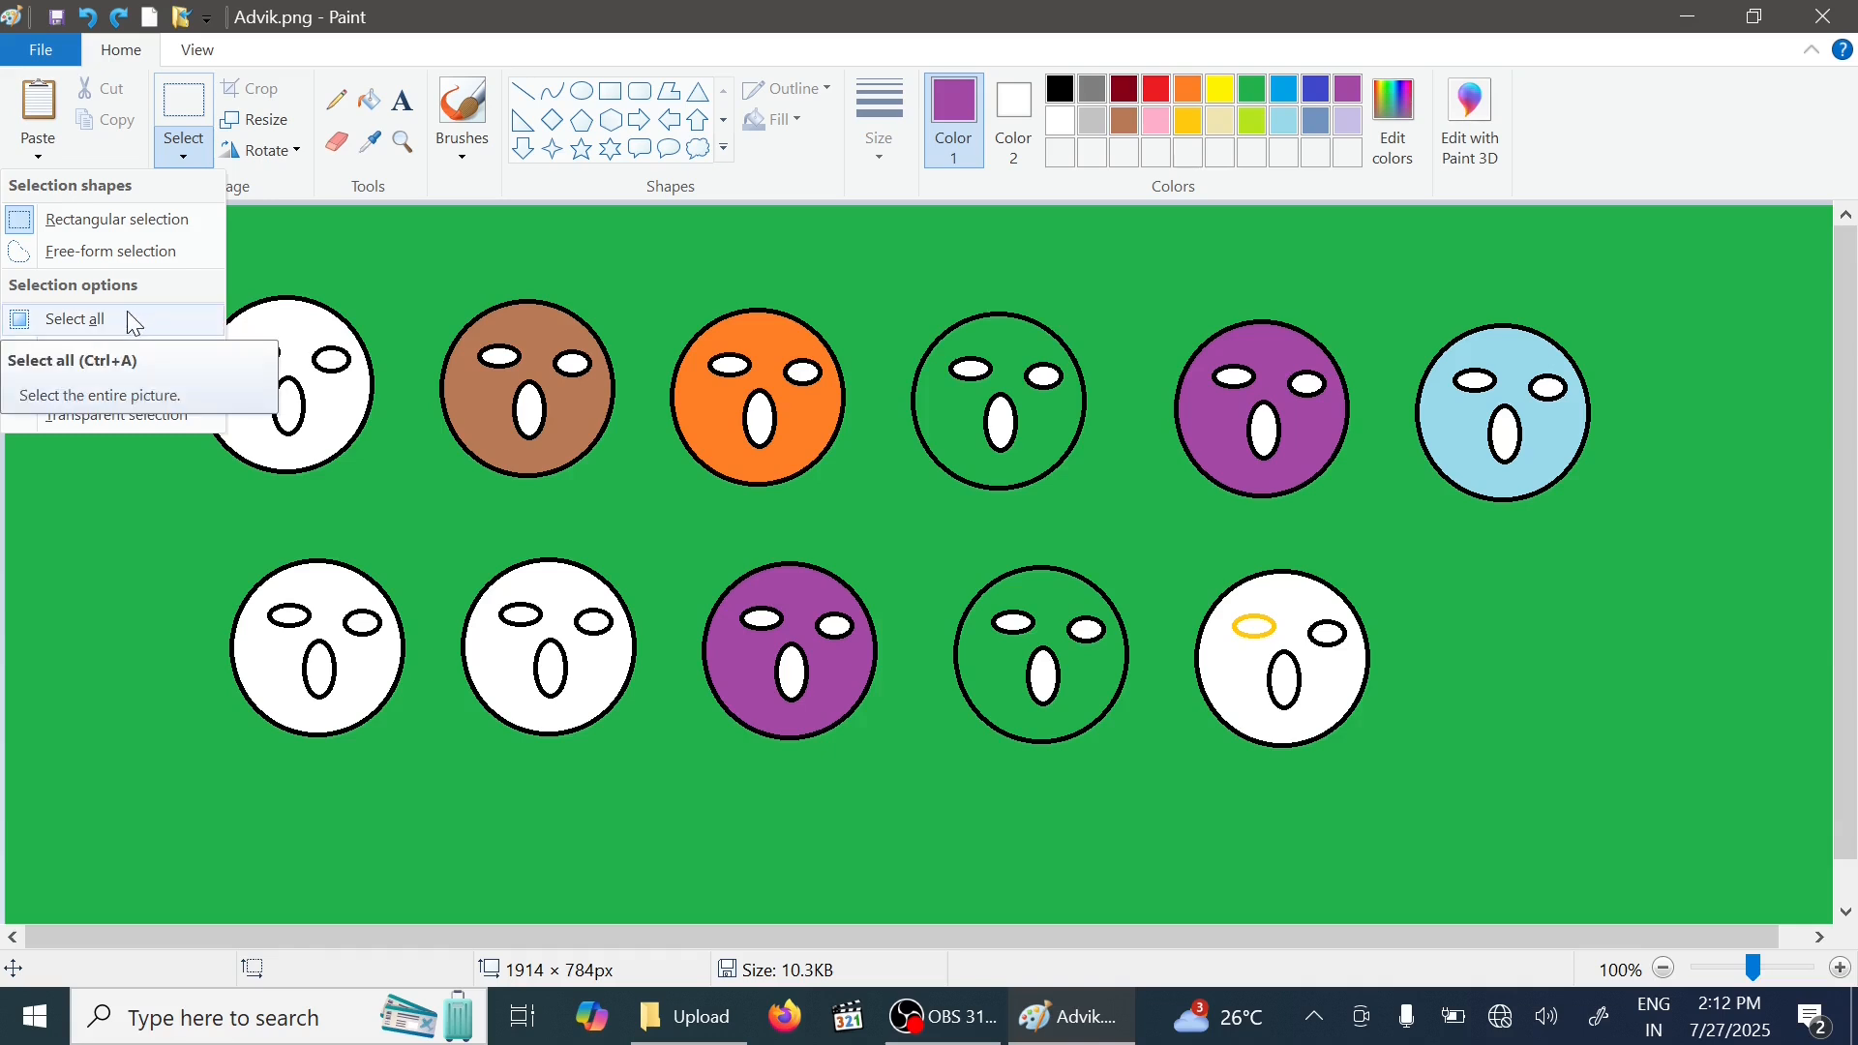
pyautogui.click(200, 167)
pyautogui.moveTo(415, 259); pyautogui.dragTo(650, 488)
pyautogui.click(186, 150)
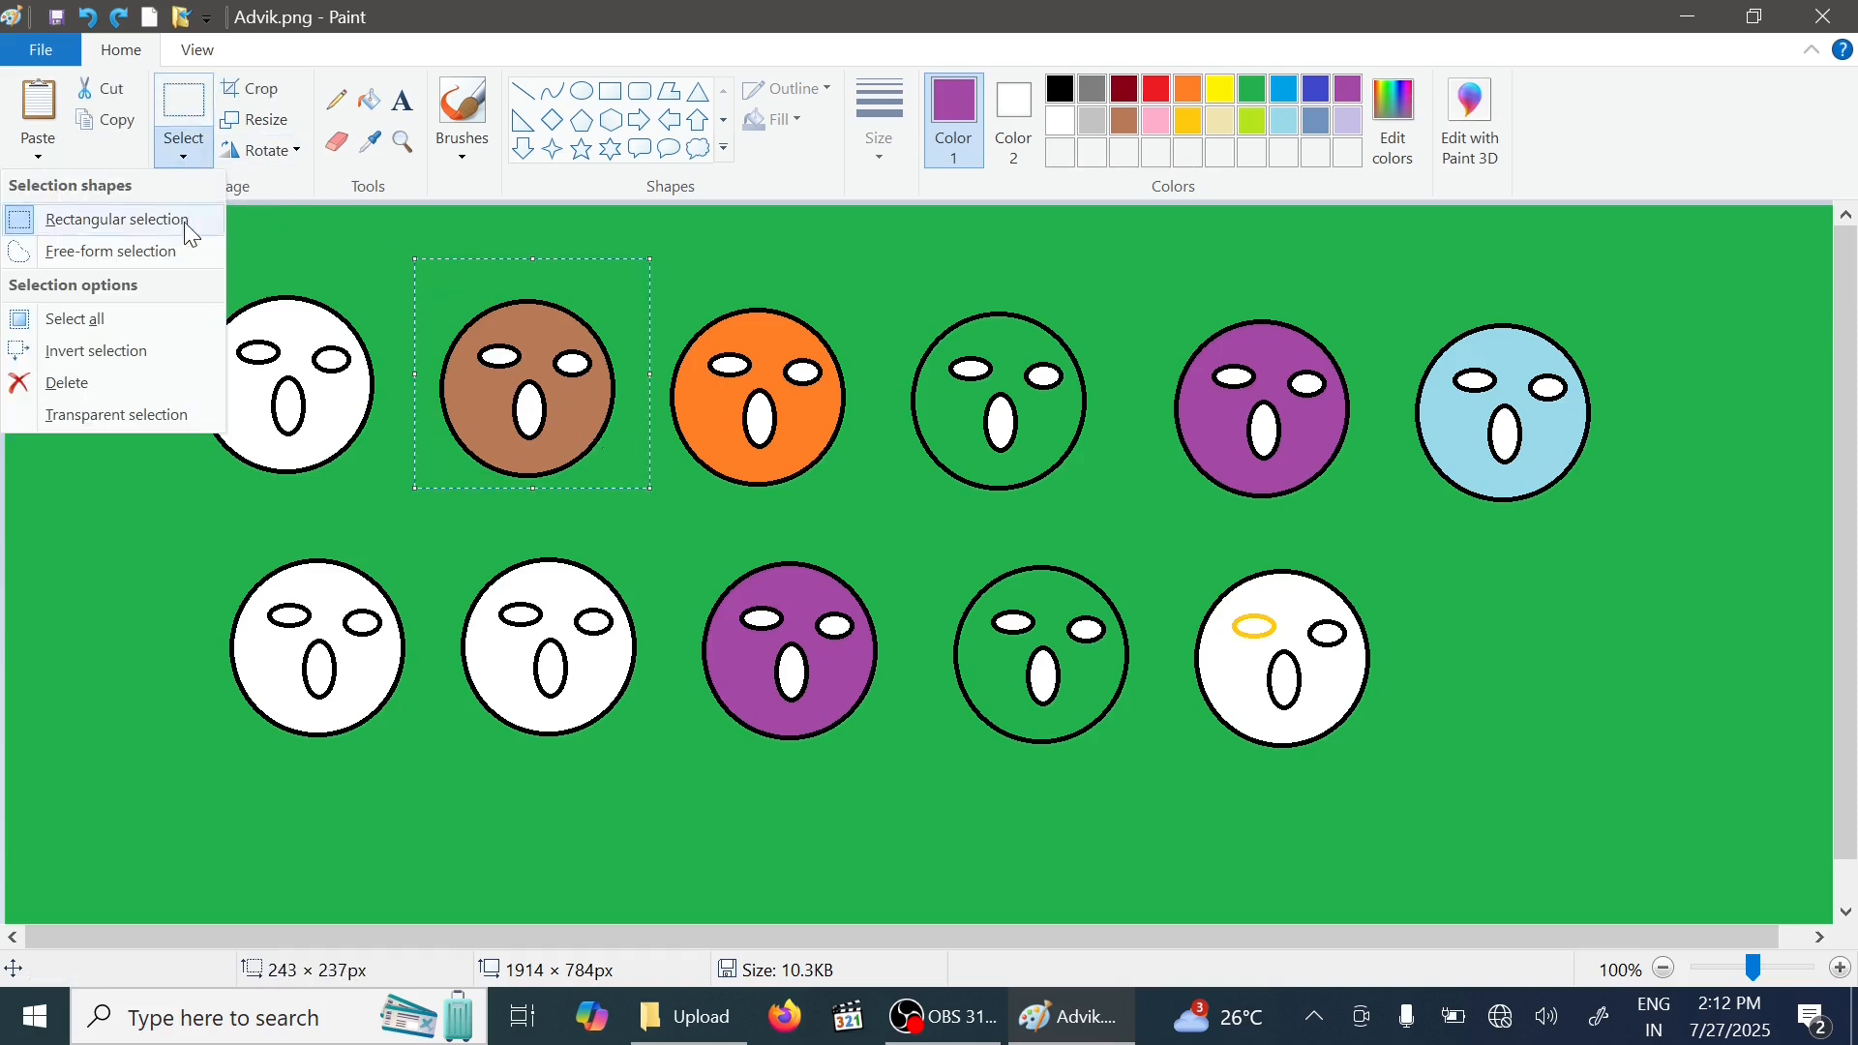
pyautogui.click(141, 356)
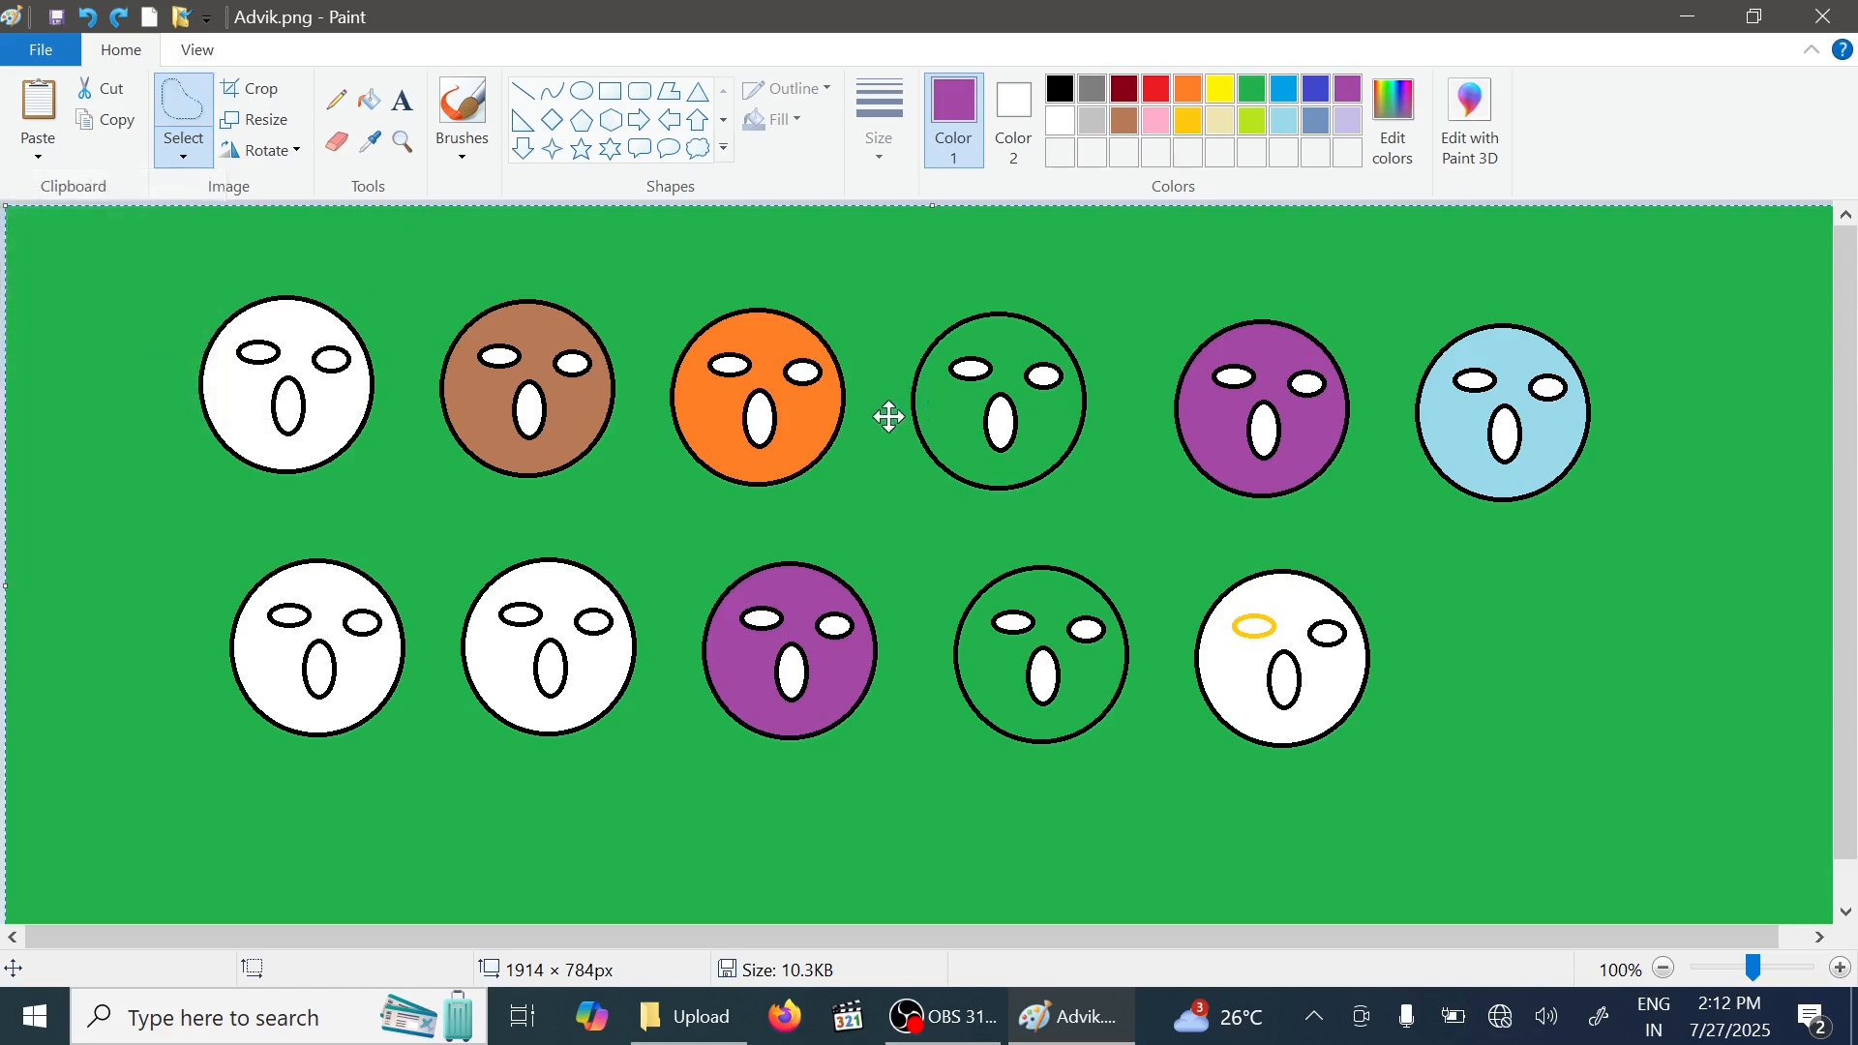
pyautogui.moveTo(889, 417); pyautogui.dragTo(1107, 402)
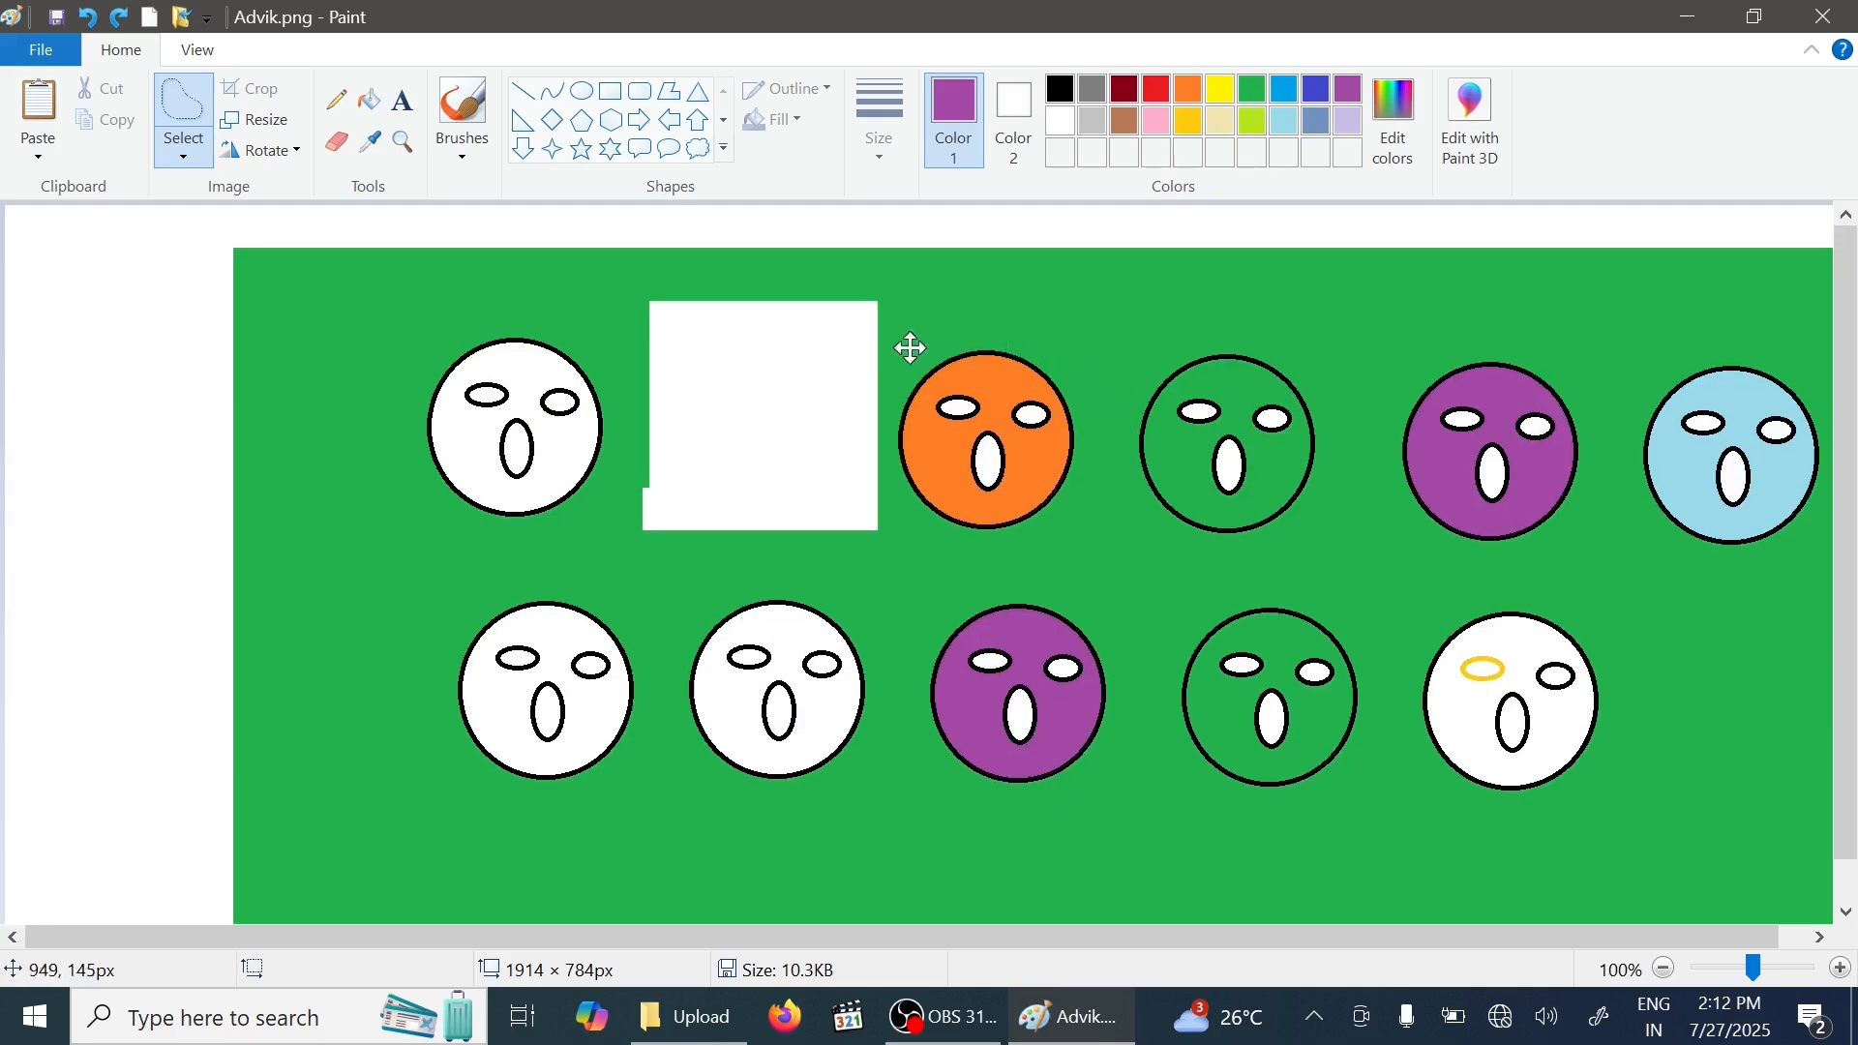
pyautogui.moveTo(911, 347); pyautogui.dragTo(965, 436)
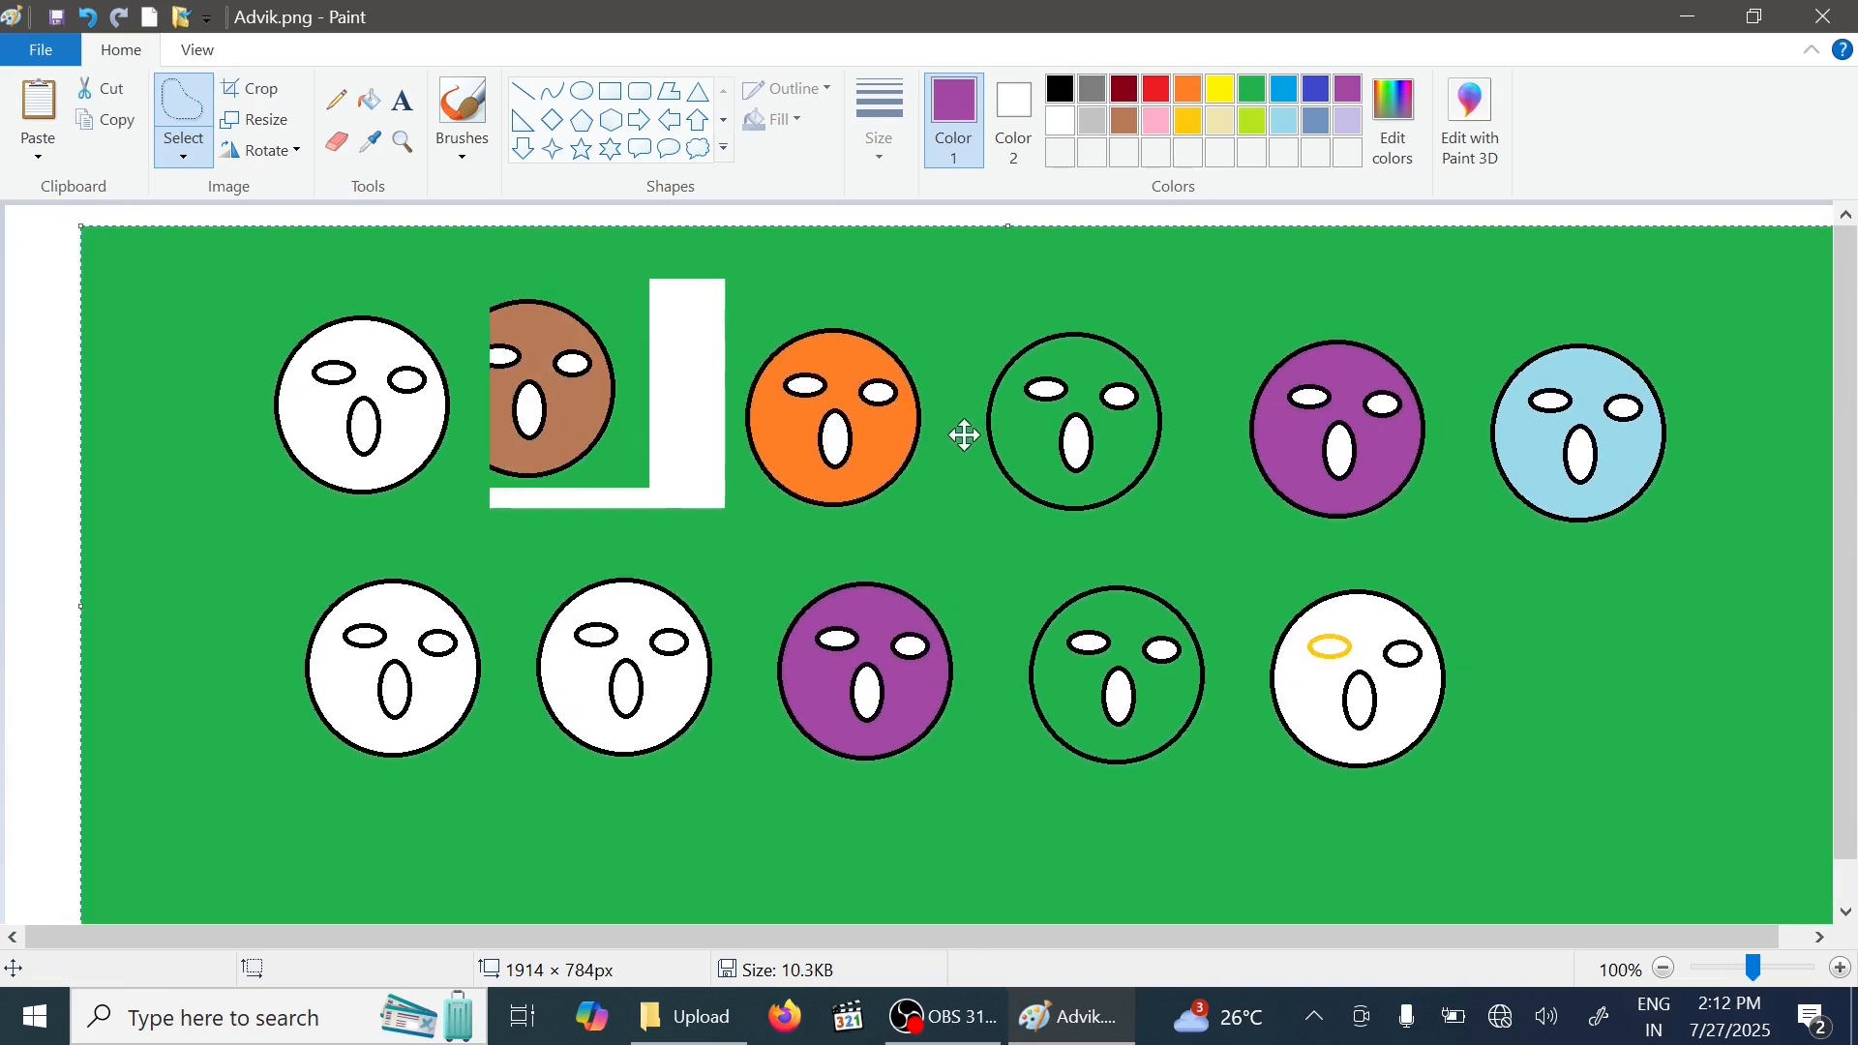
pyautogui.click(92, 18)
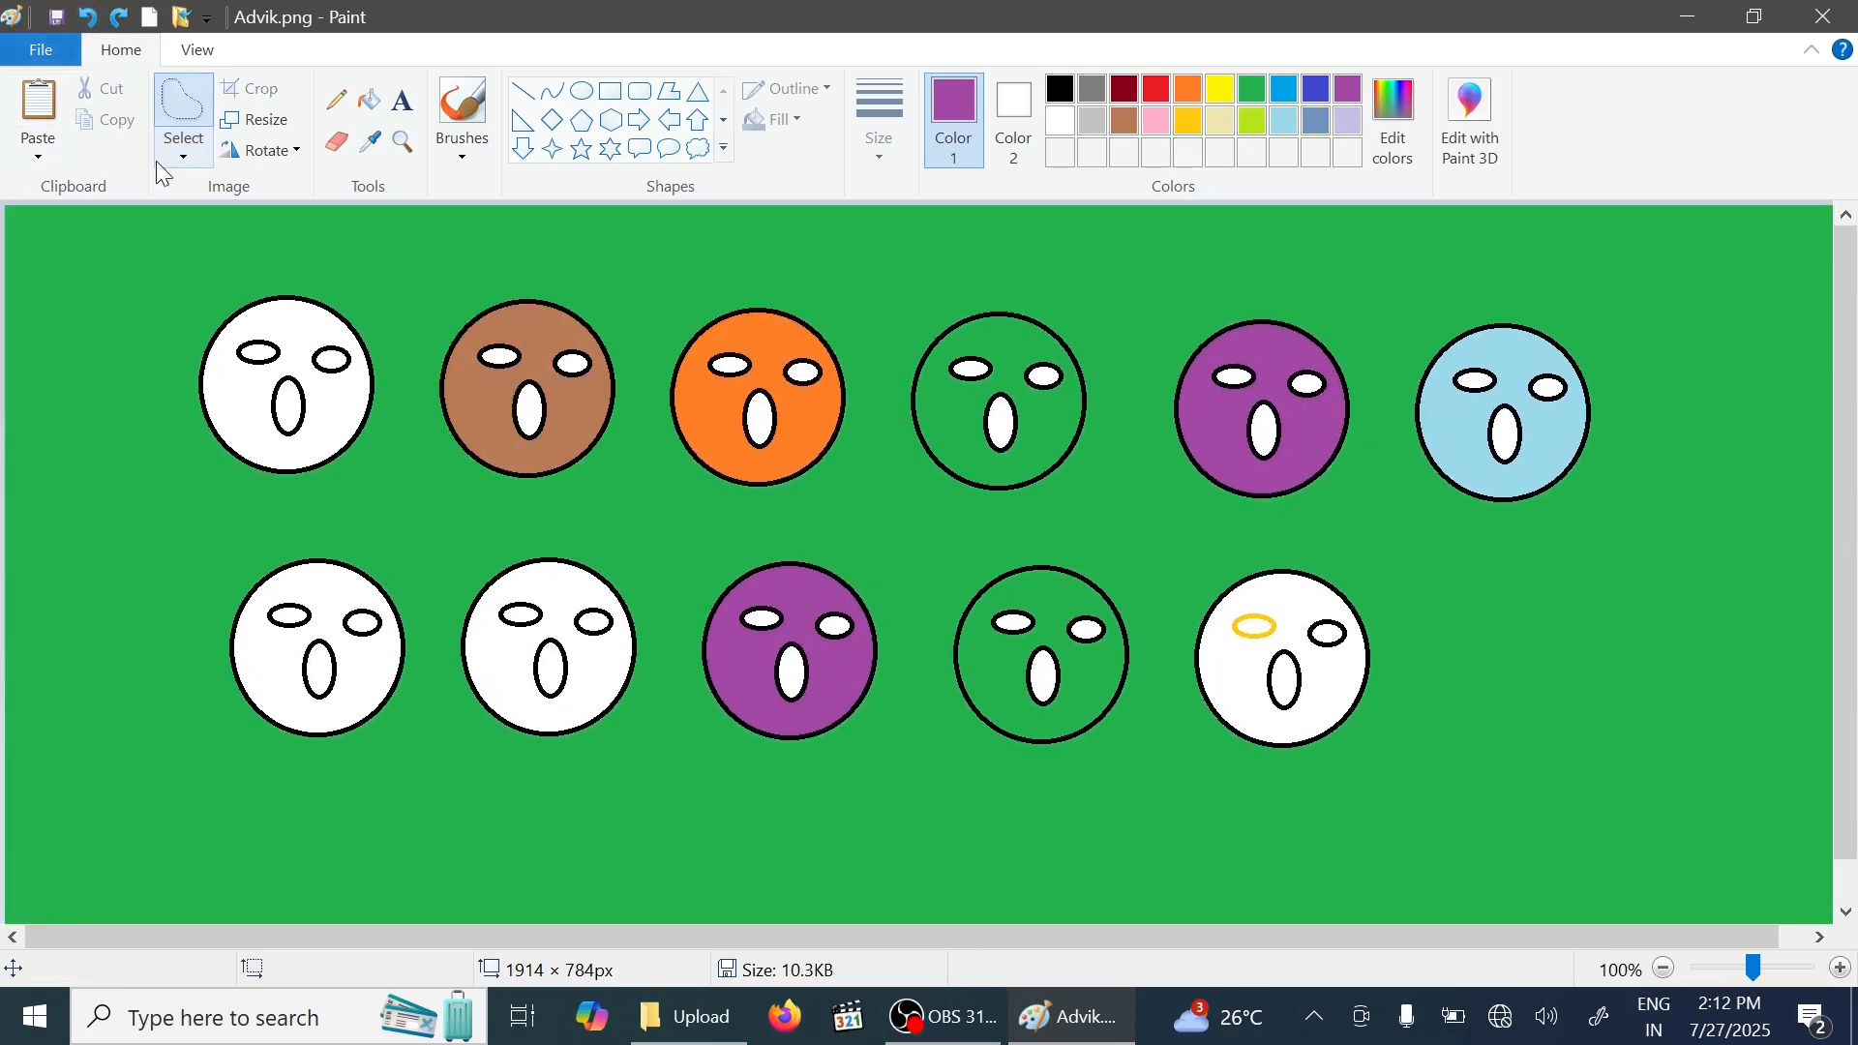
# - Select the purple top-row face, invert the selection, and move the rest of the picture right and down
pyautogui.click(183, 157)
pyautogui.click(116, 216)
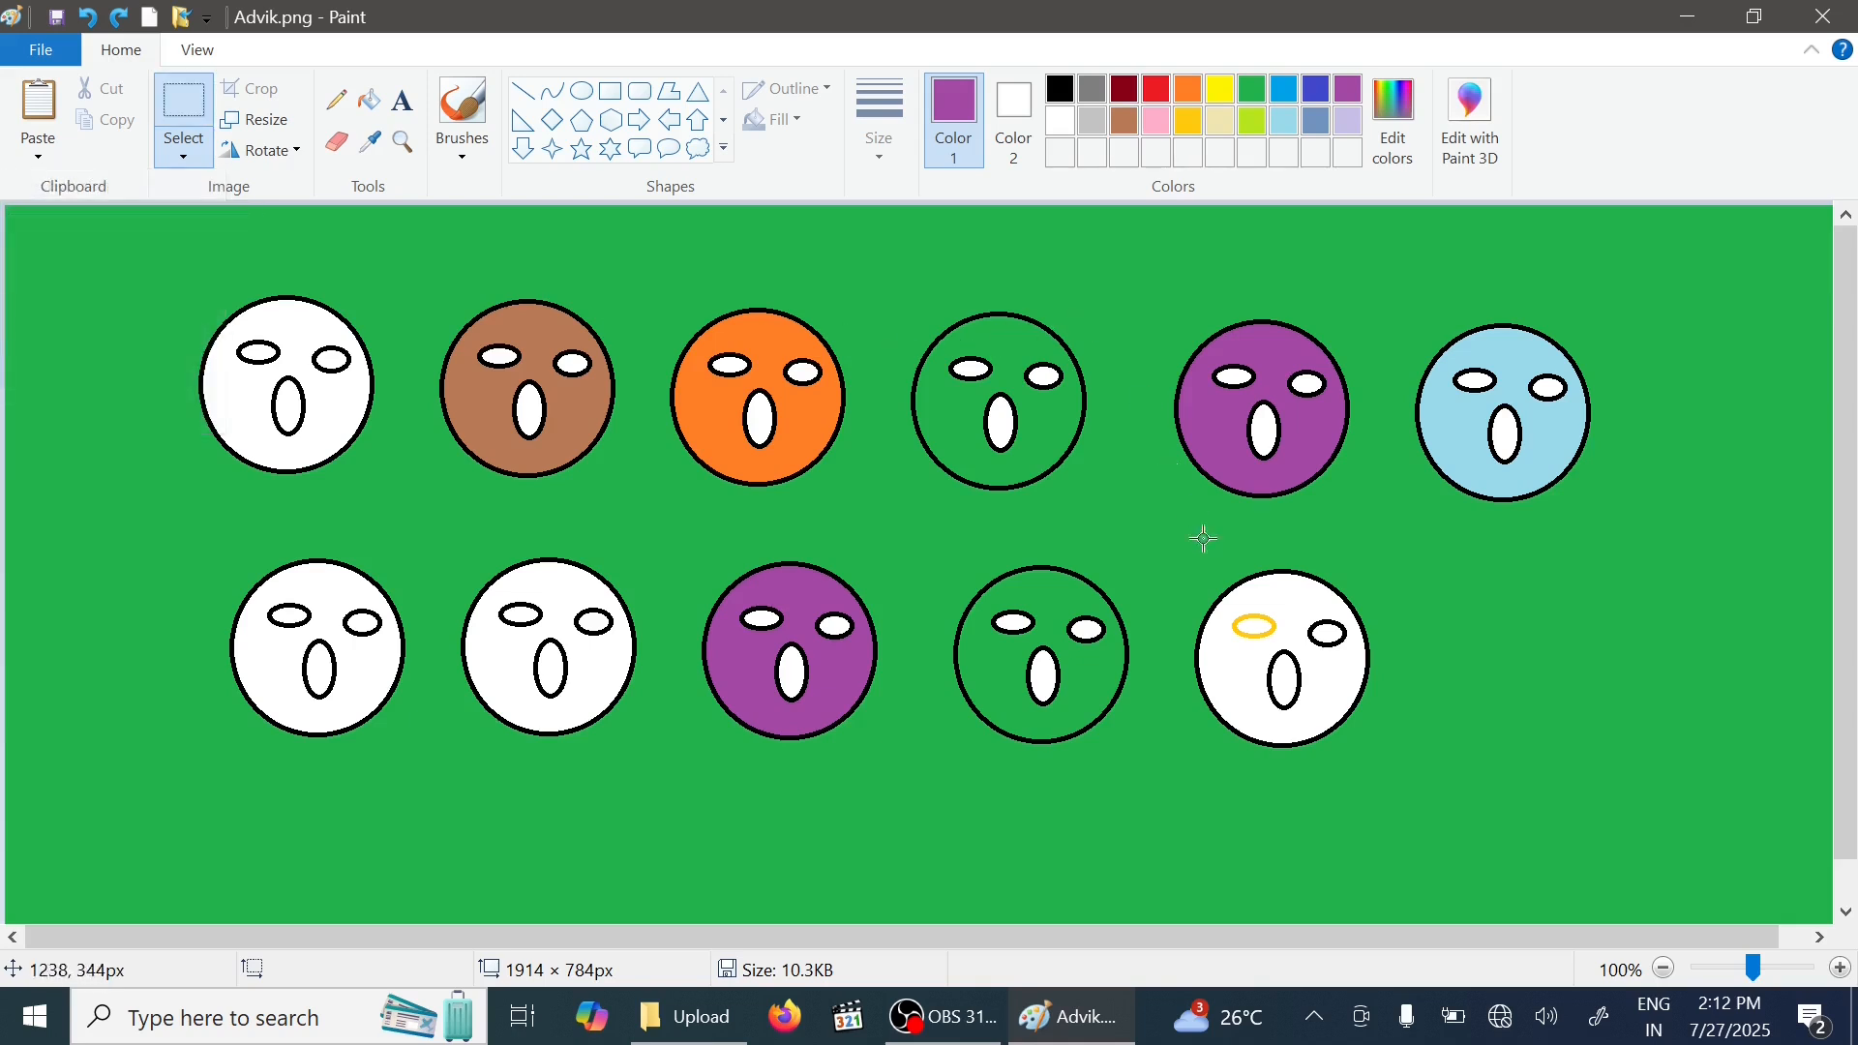
pyautogui.moveTo(1127, 283); pyautogui.dragTo(1374, 524)
pyautogui.click(183, 155)
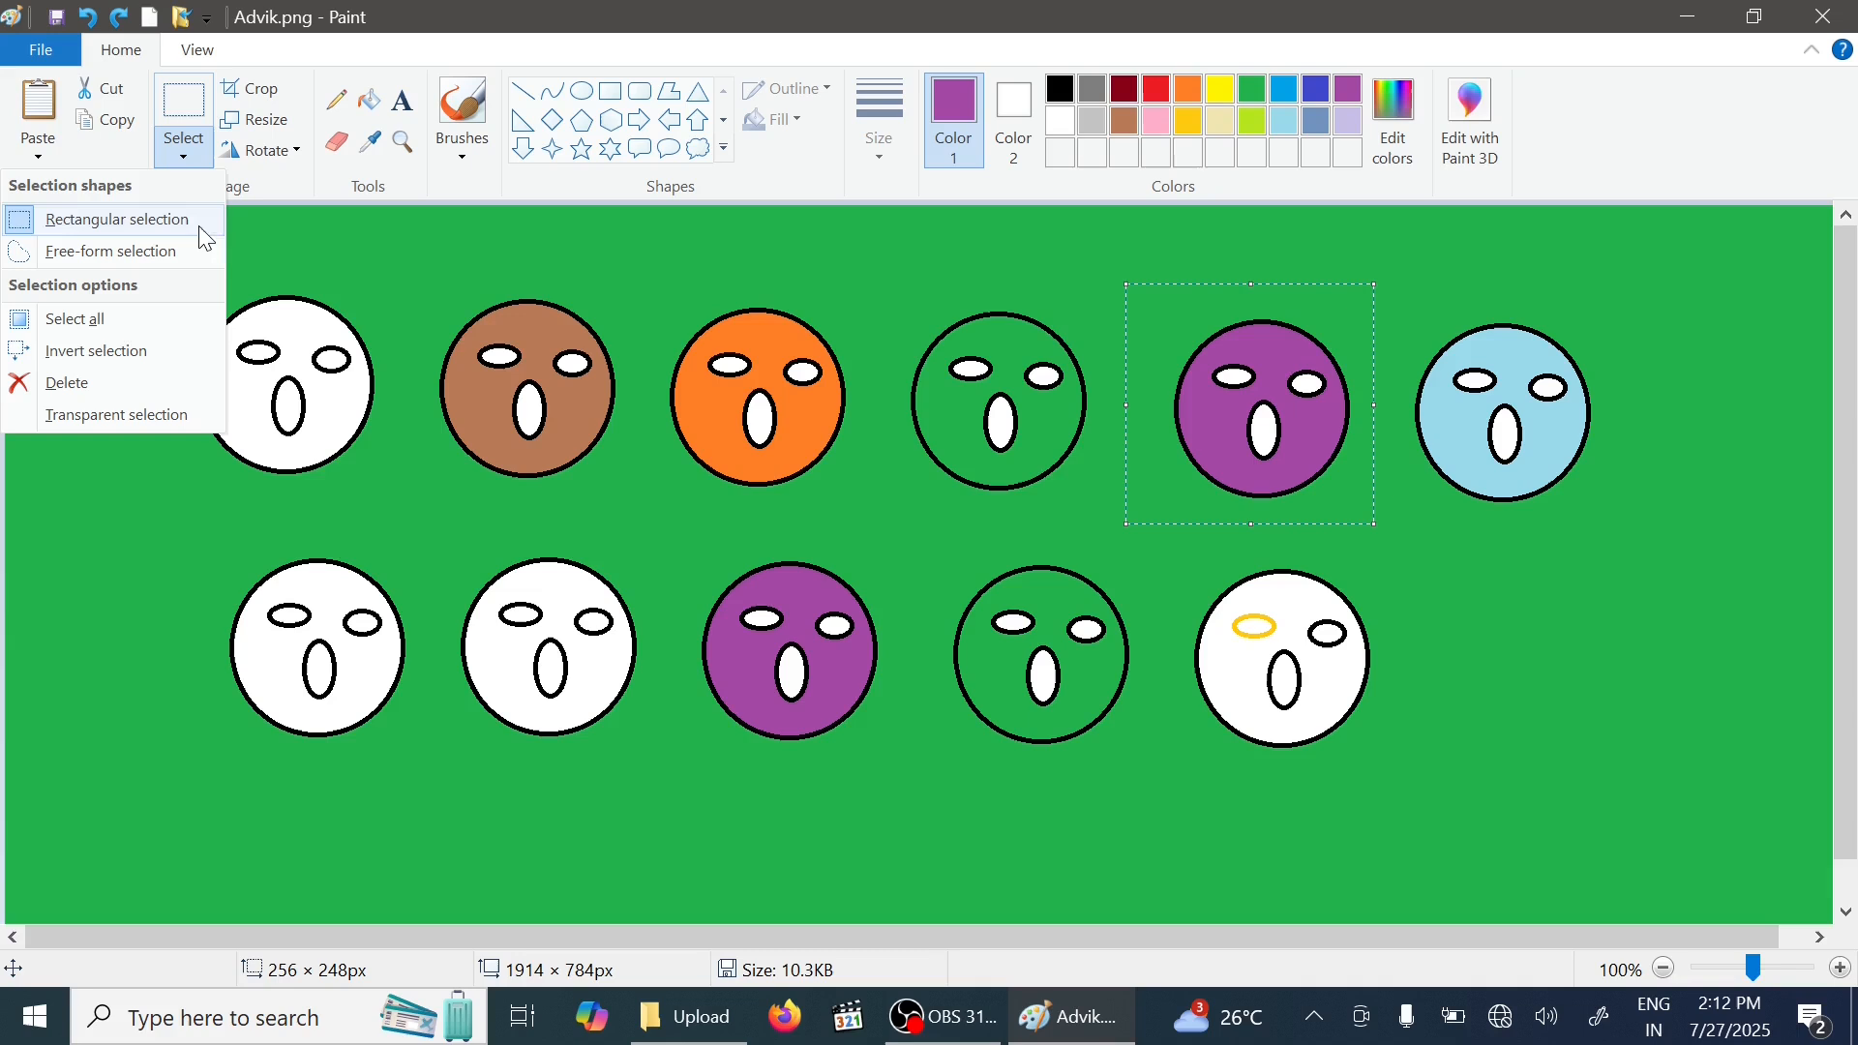
pyautogui.click(96, 351)
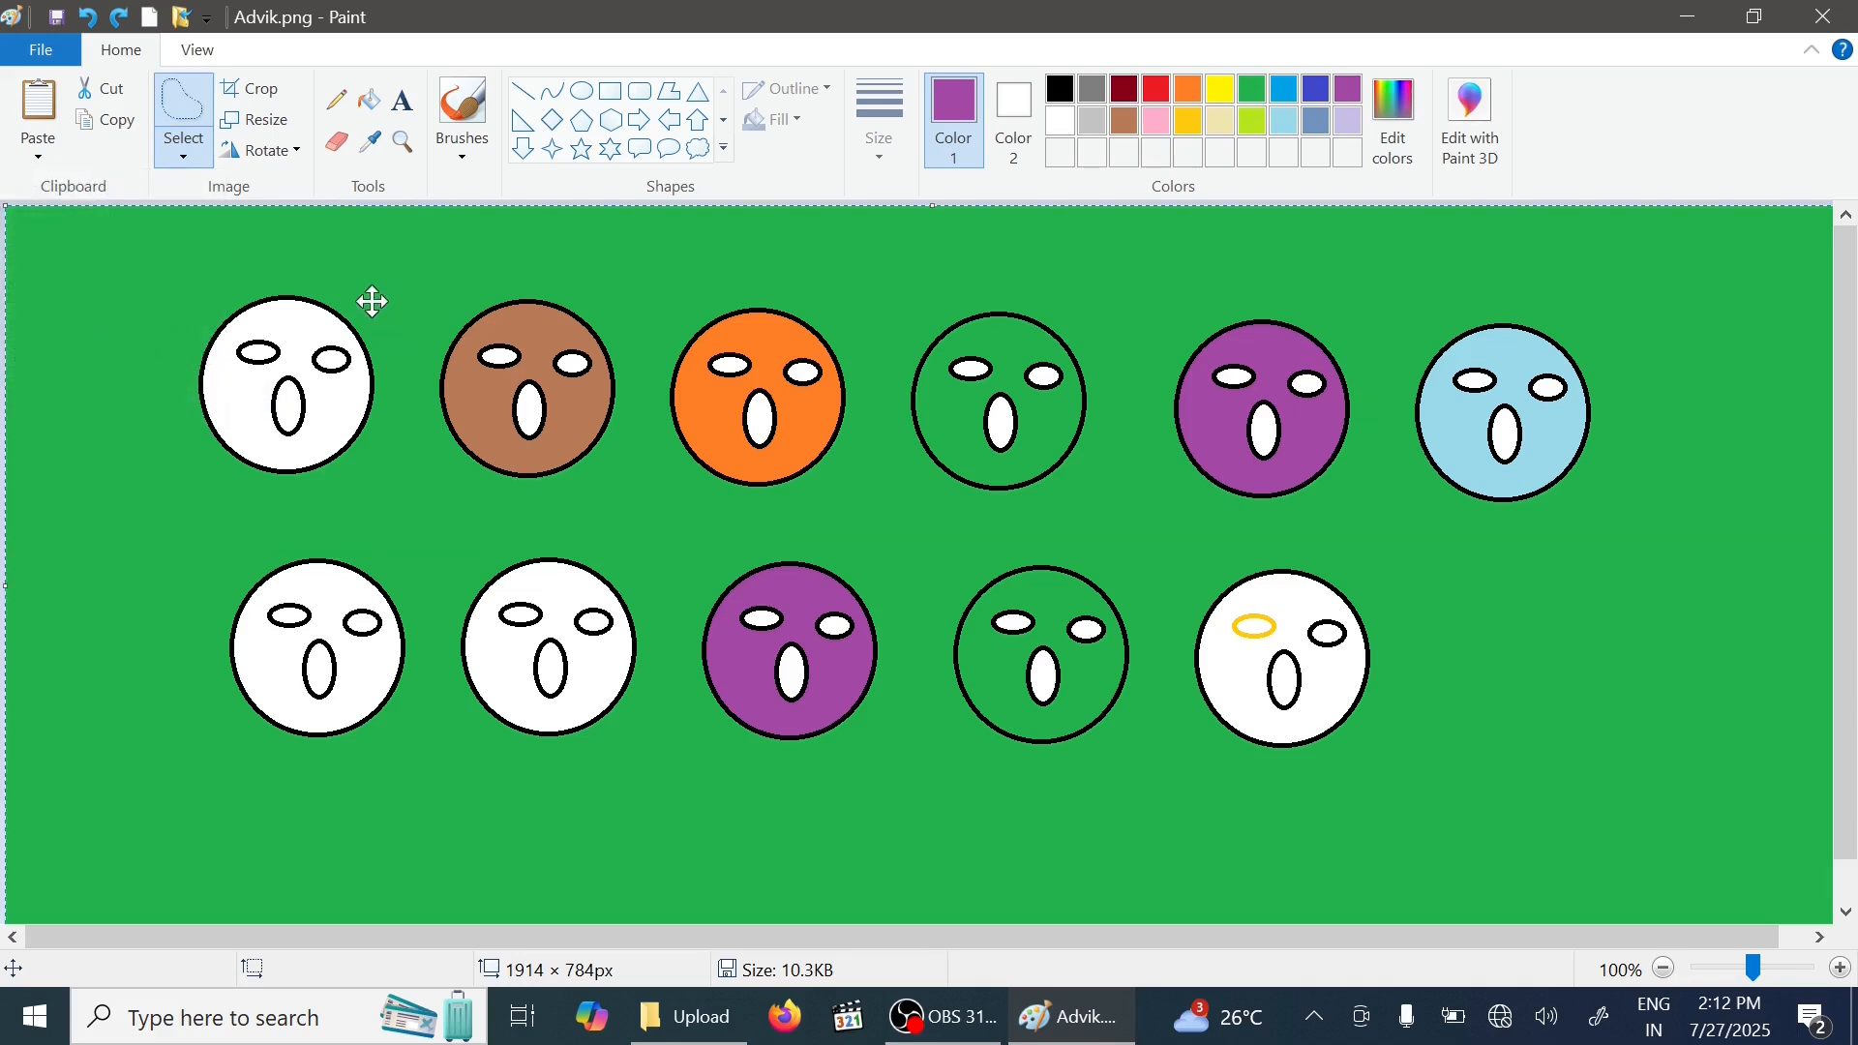
pyautogui.moveTo(371, 302); pyautogui.dragTo(618, 352)
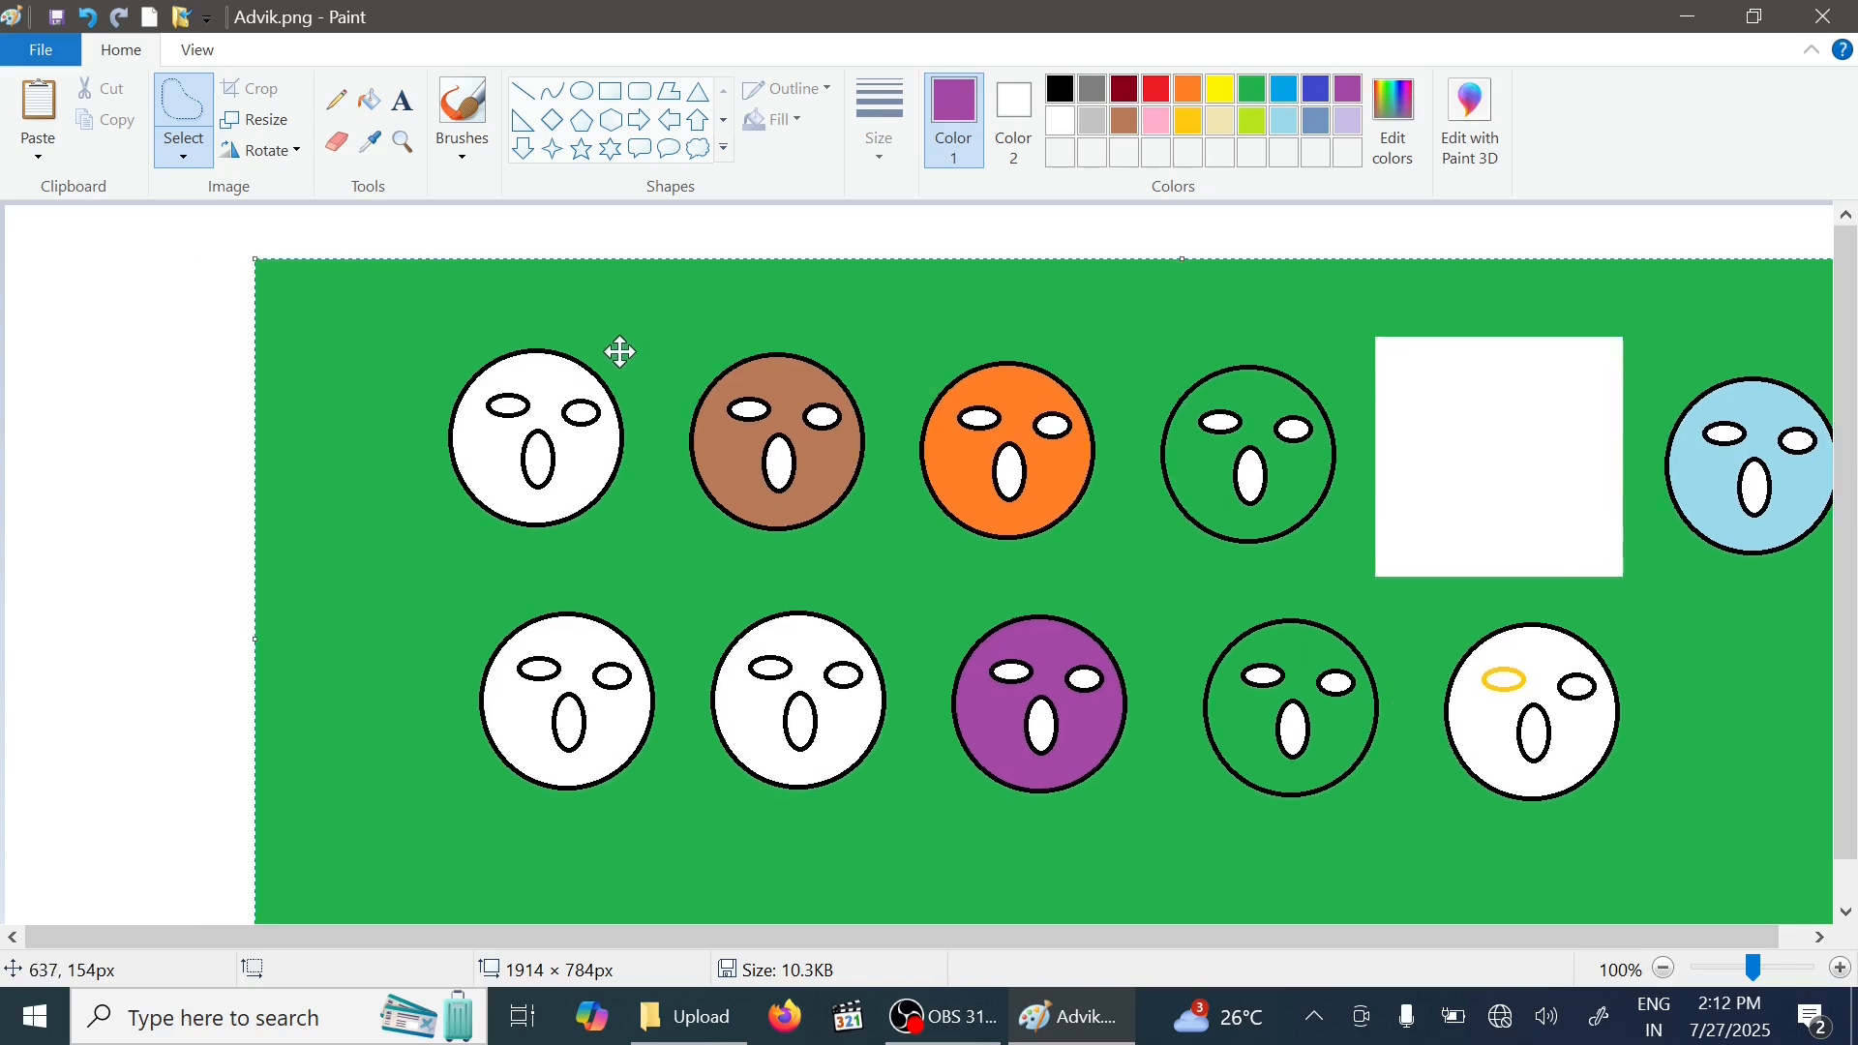
# - Undo the last move, then select the top-left white face with a rectangular selection and delete it
pyautogui.click(90, 16)
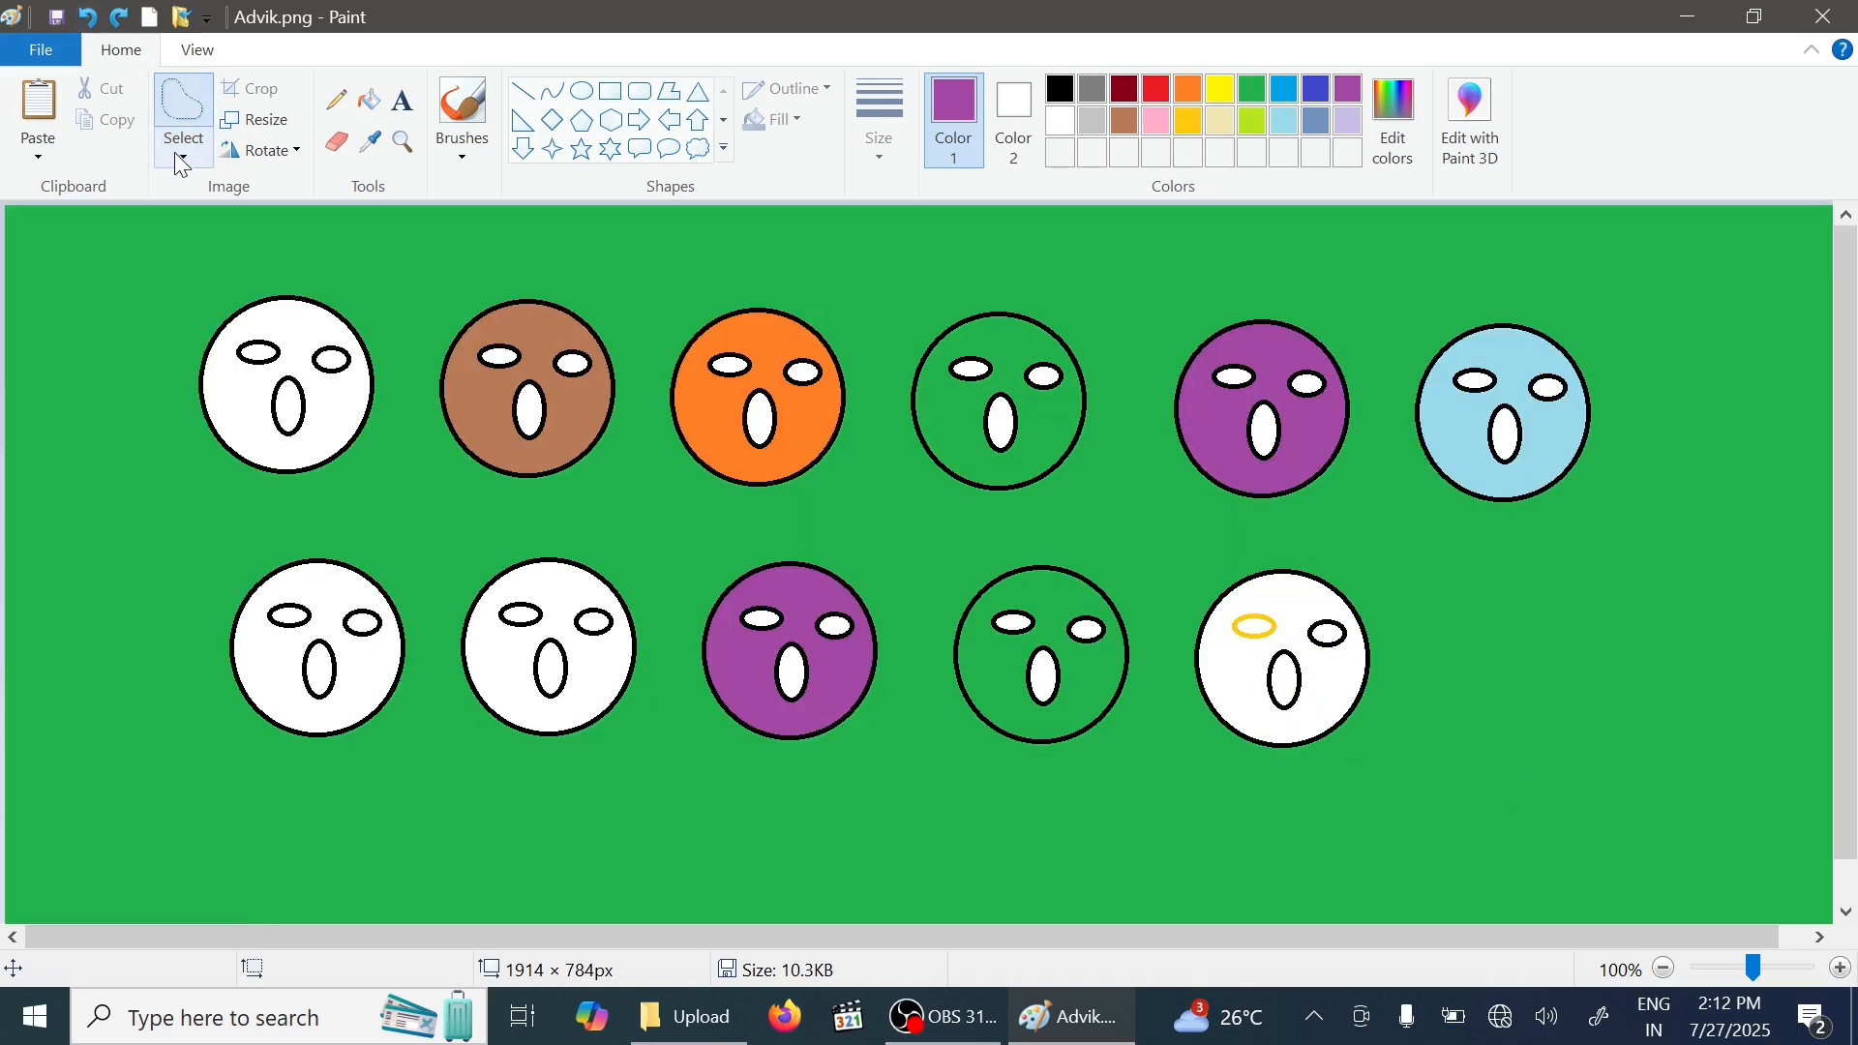
pyautogui.click(174, 152)
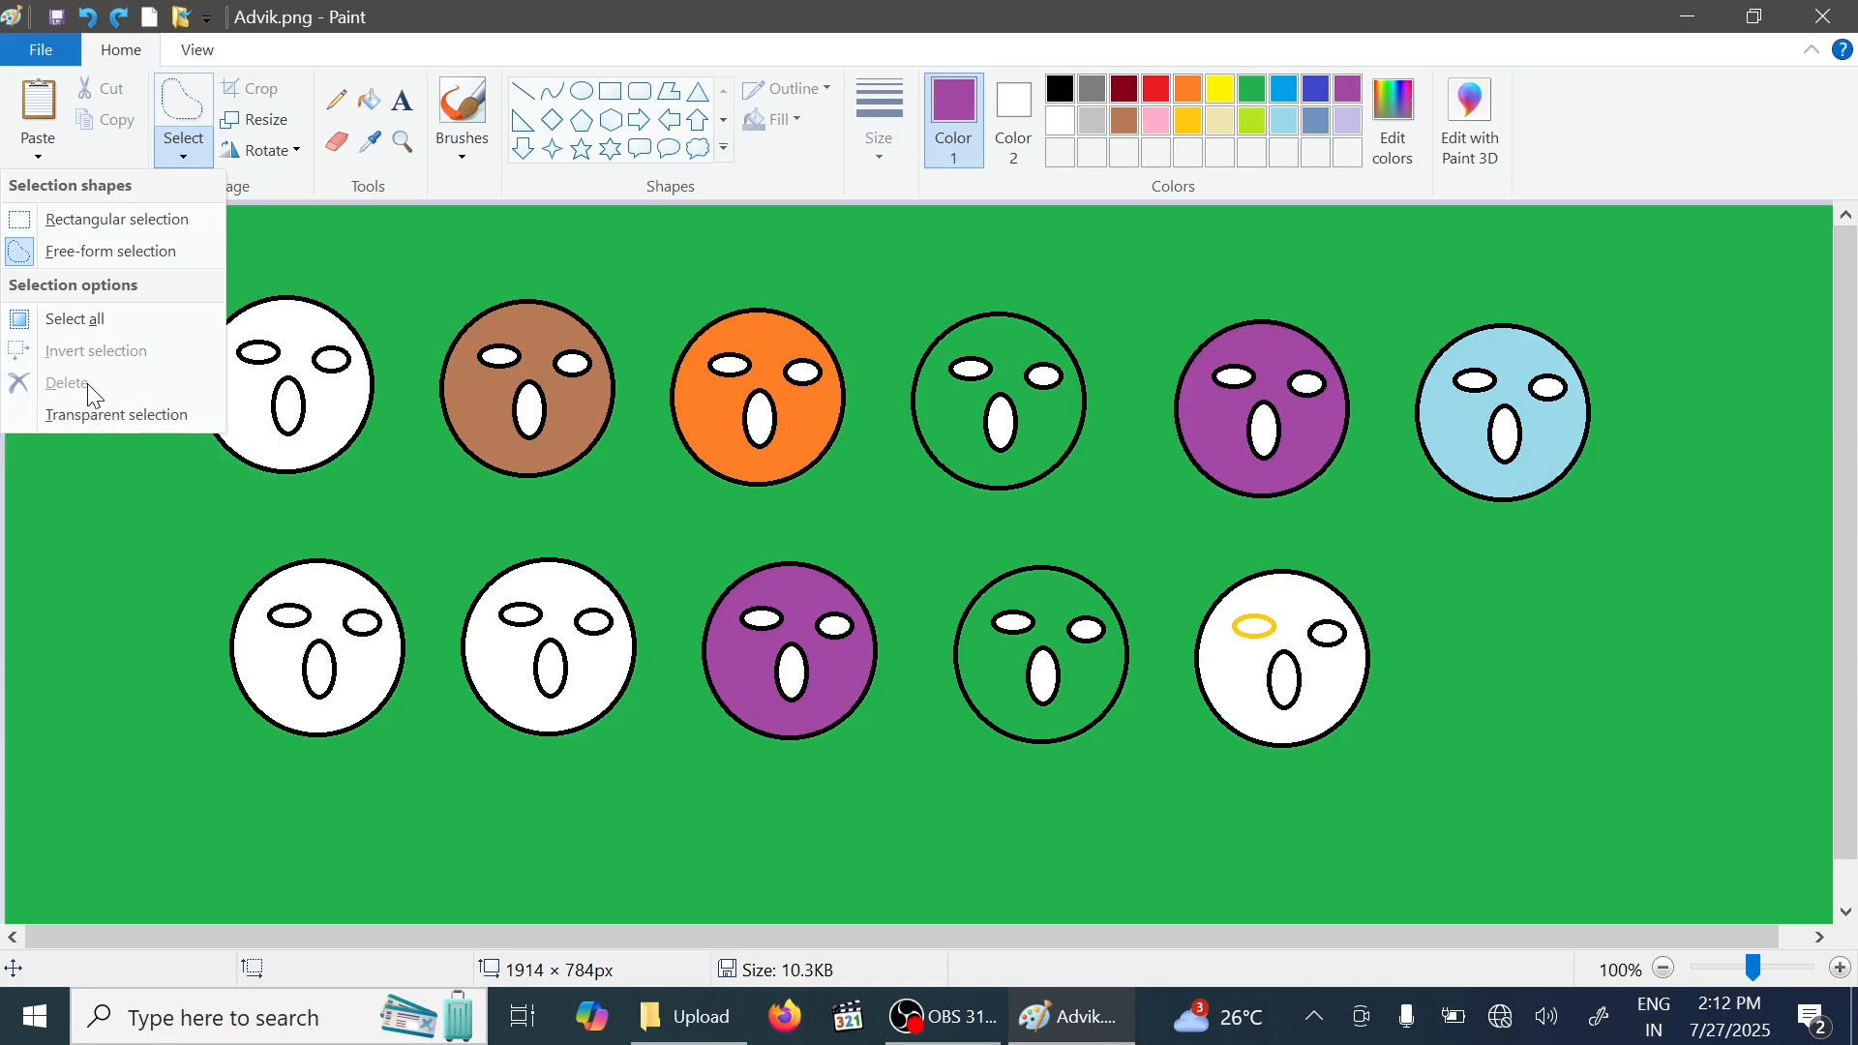
pyautogui.click(183, 157)
pyautogui.click(183, 157)
pyautogui.click(152, 223)
pyautogui.moveTo(156, 259); pyautogui.dragTo(396, 512)
pyautogui.click(182, 157)
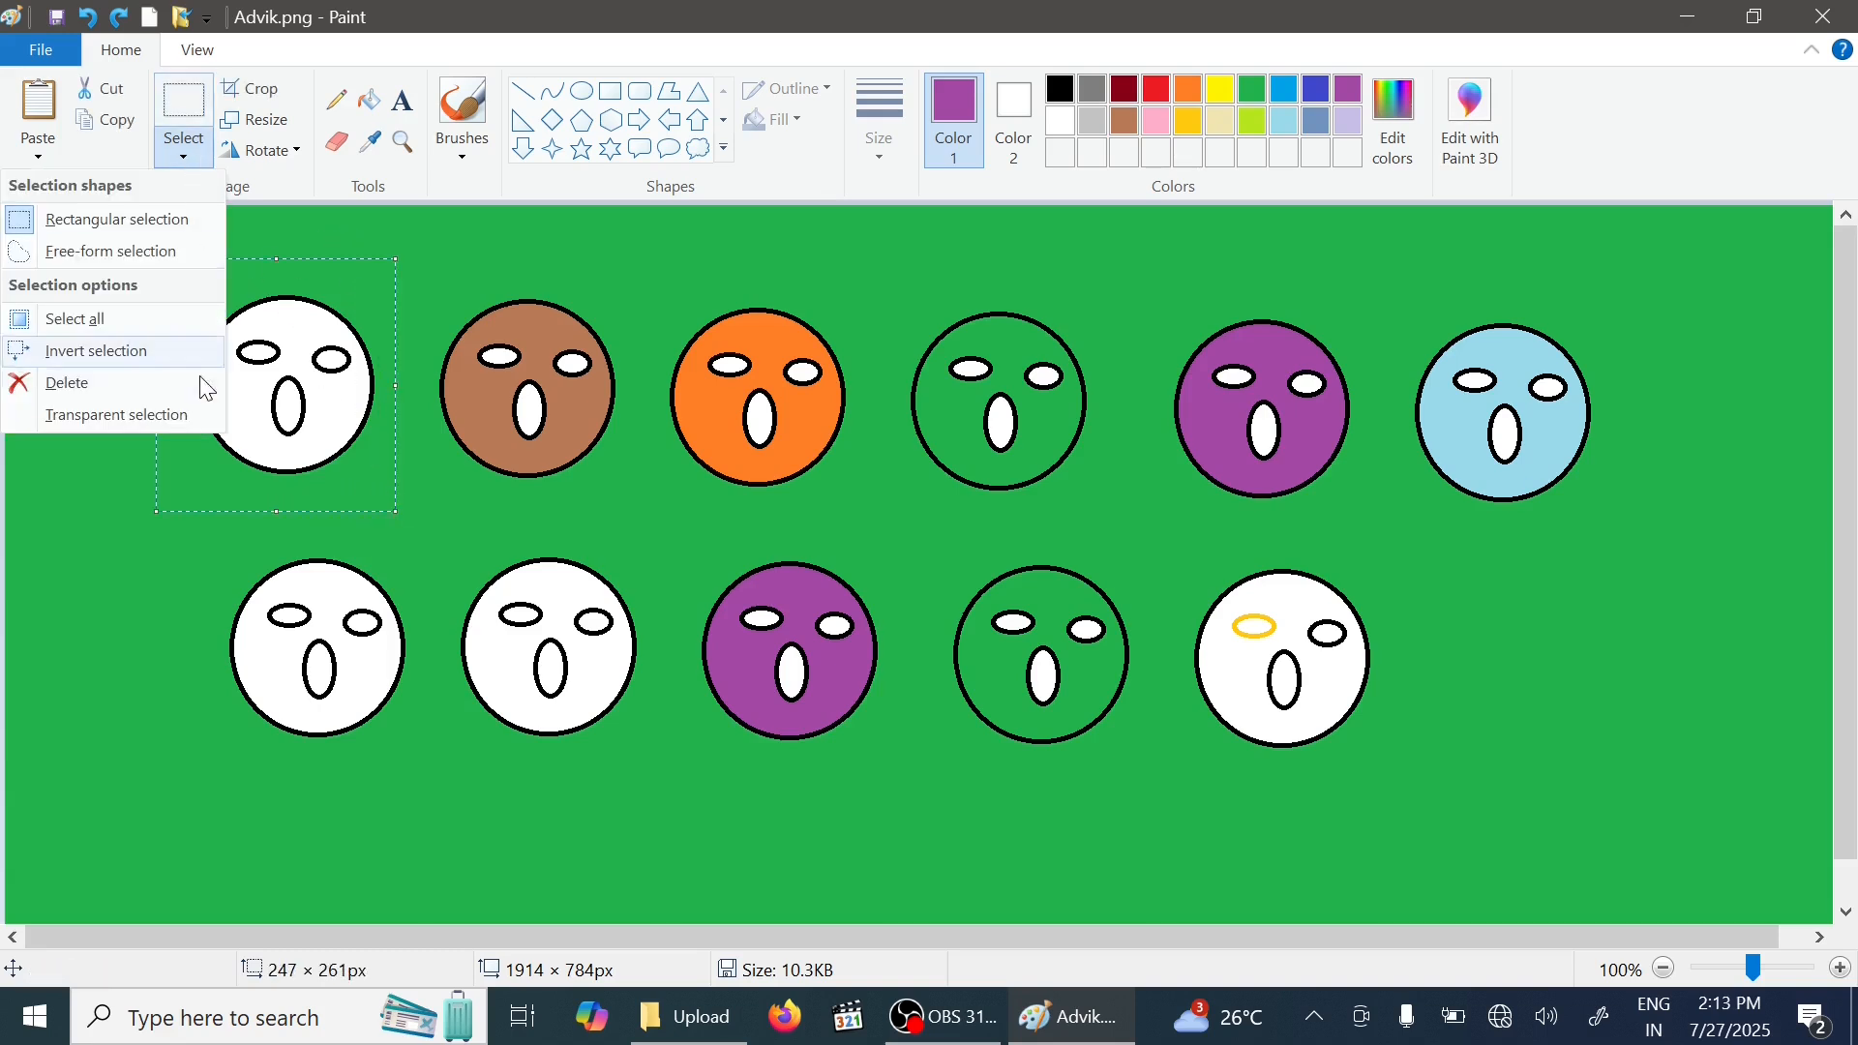
pyautogui.click(155, 385)
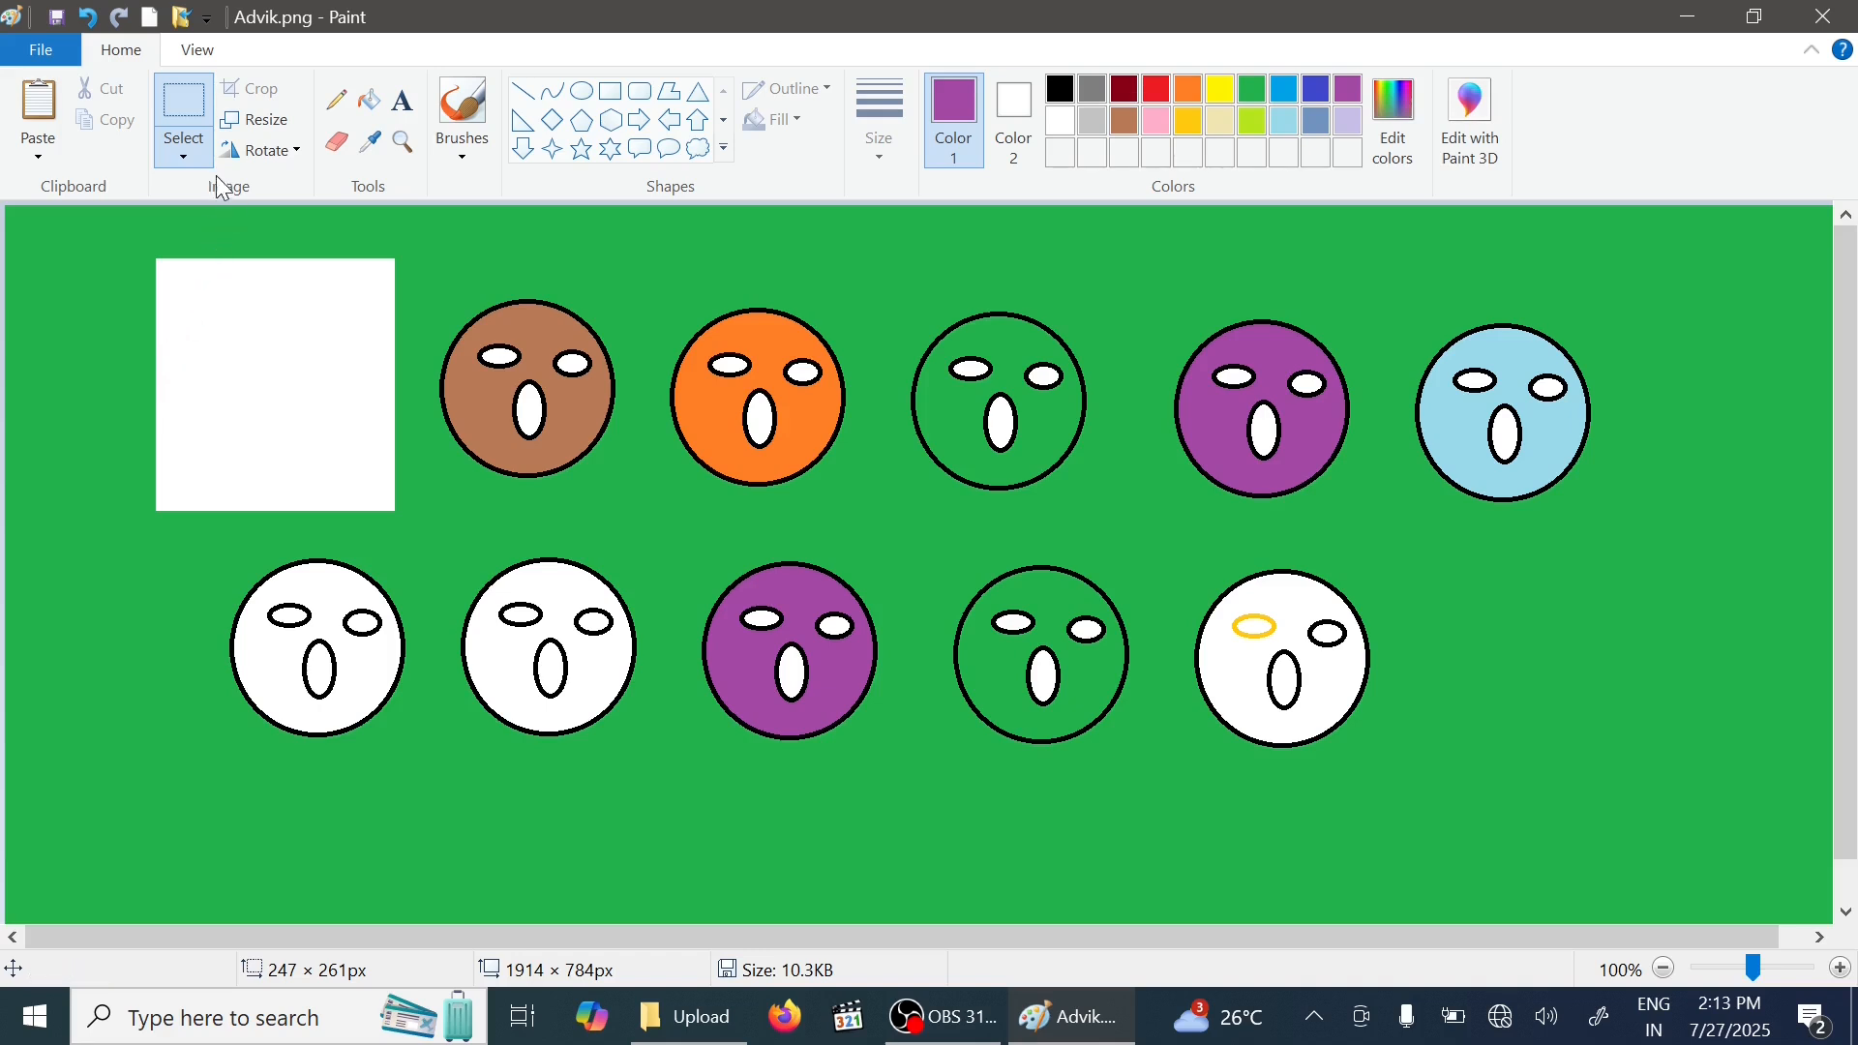
# - Crop the picture to the brown and orange faces, then undo the crop
pyautogui.click(191, 158)
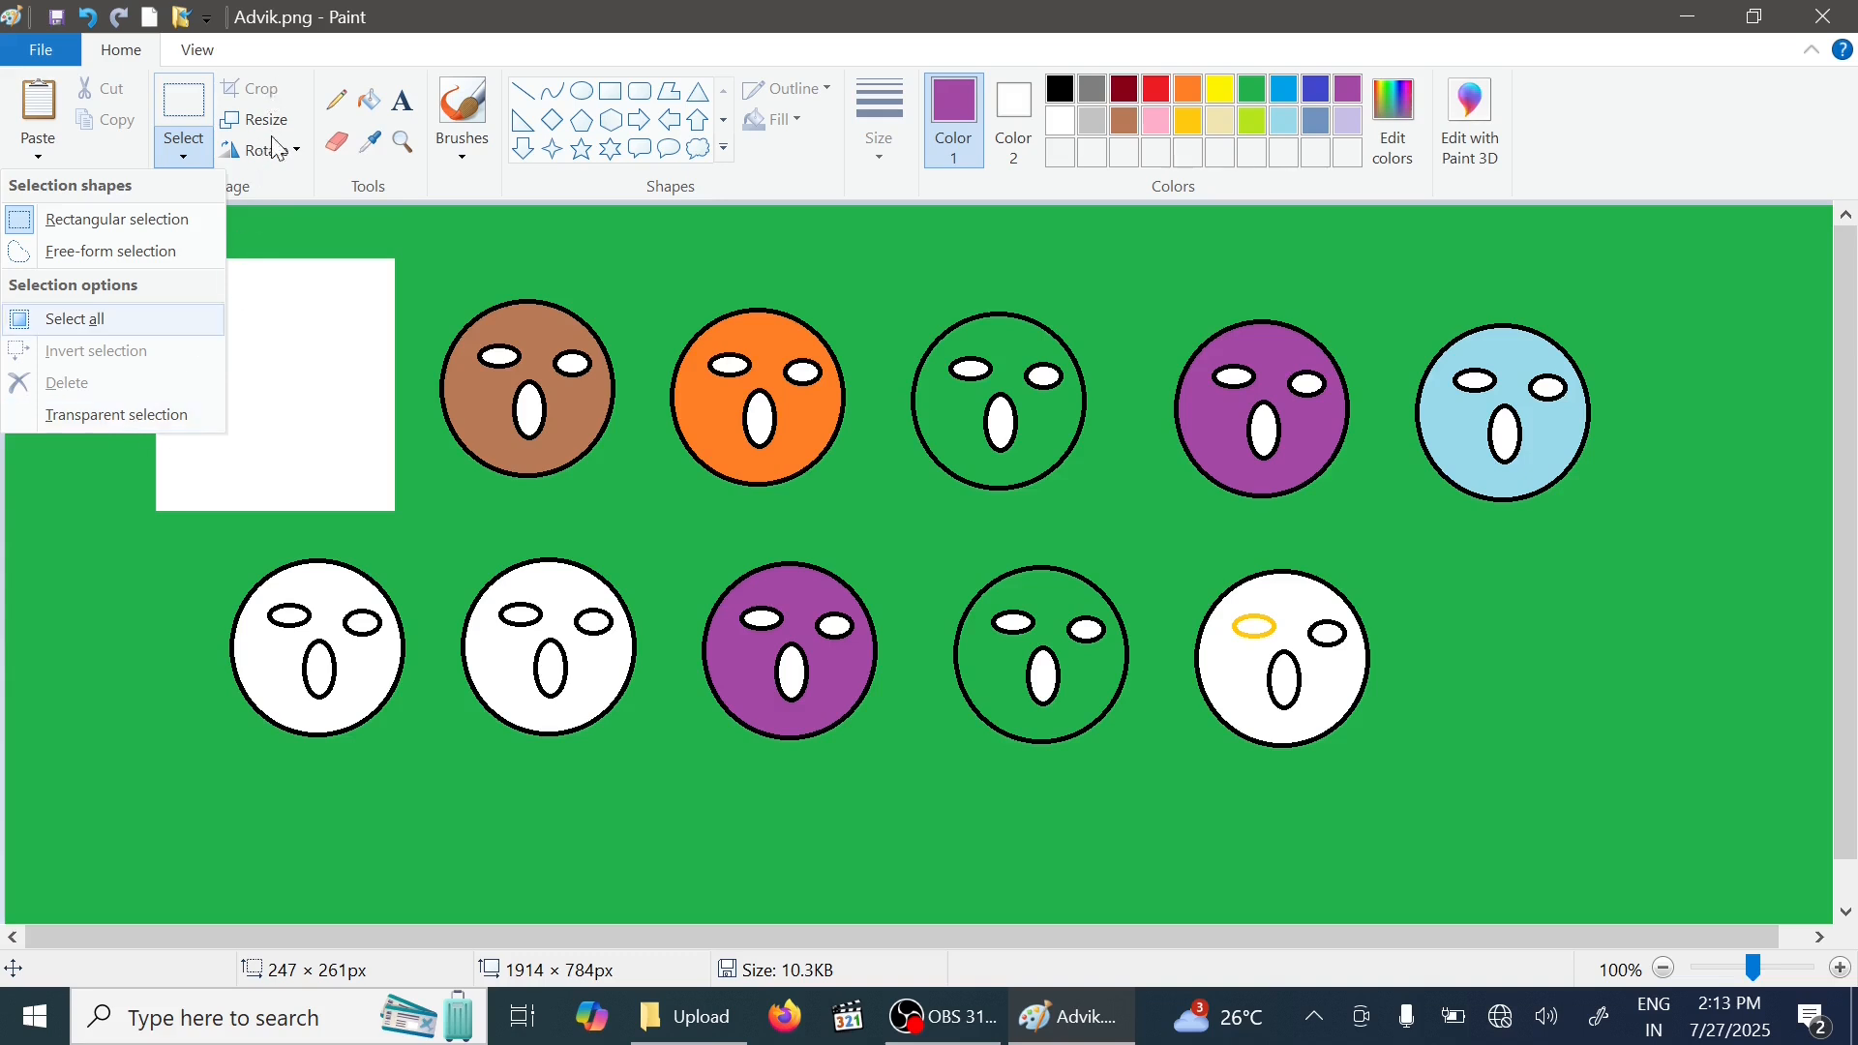
pyautogui.click(270, 91)
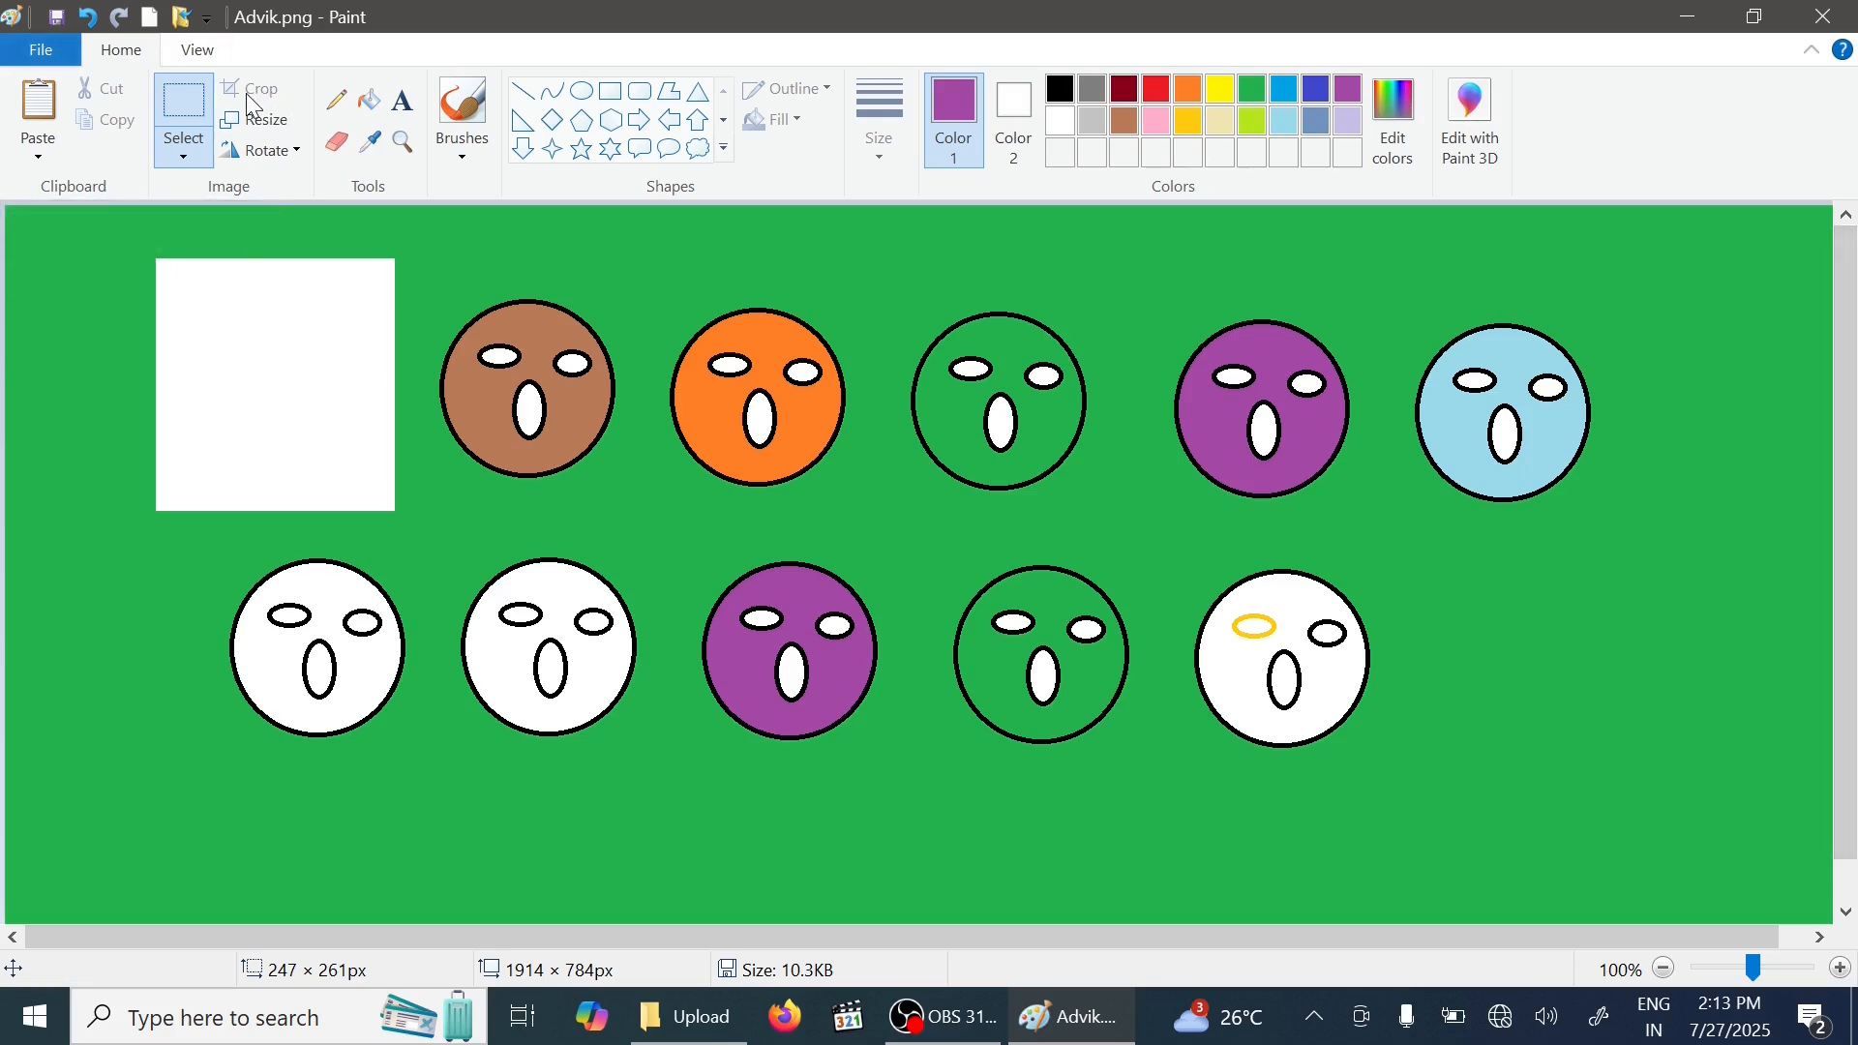
pyautogui.click(209, 161)
pyautogui.click(134, 221)
pyautogui.moveTo(429, 259); pyautogui.dragTo(886, 528)
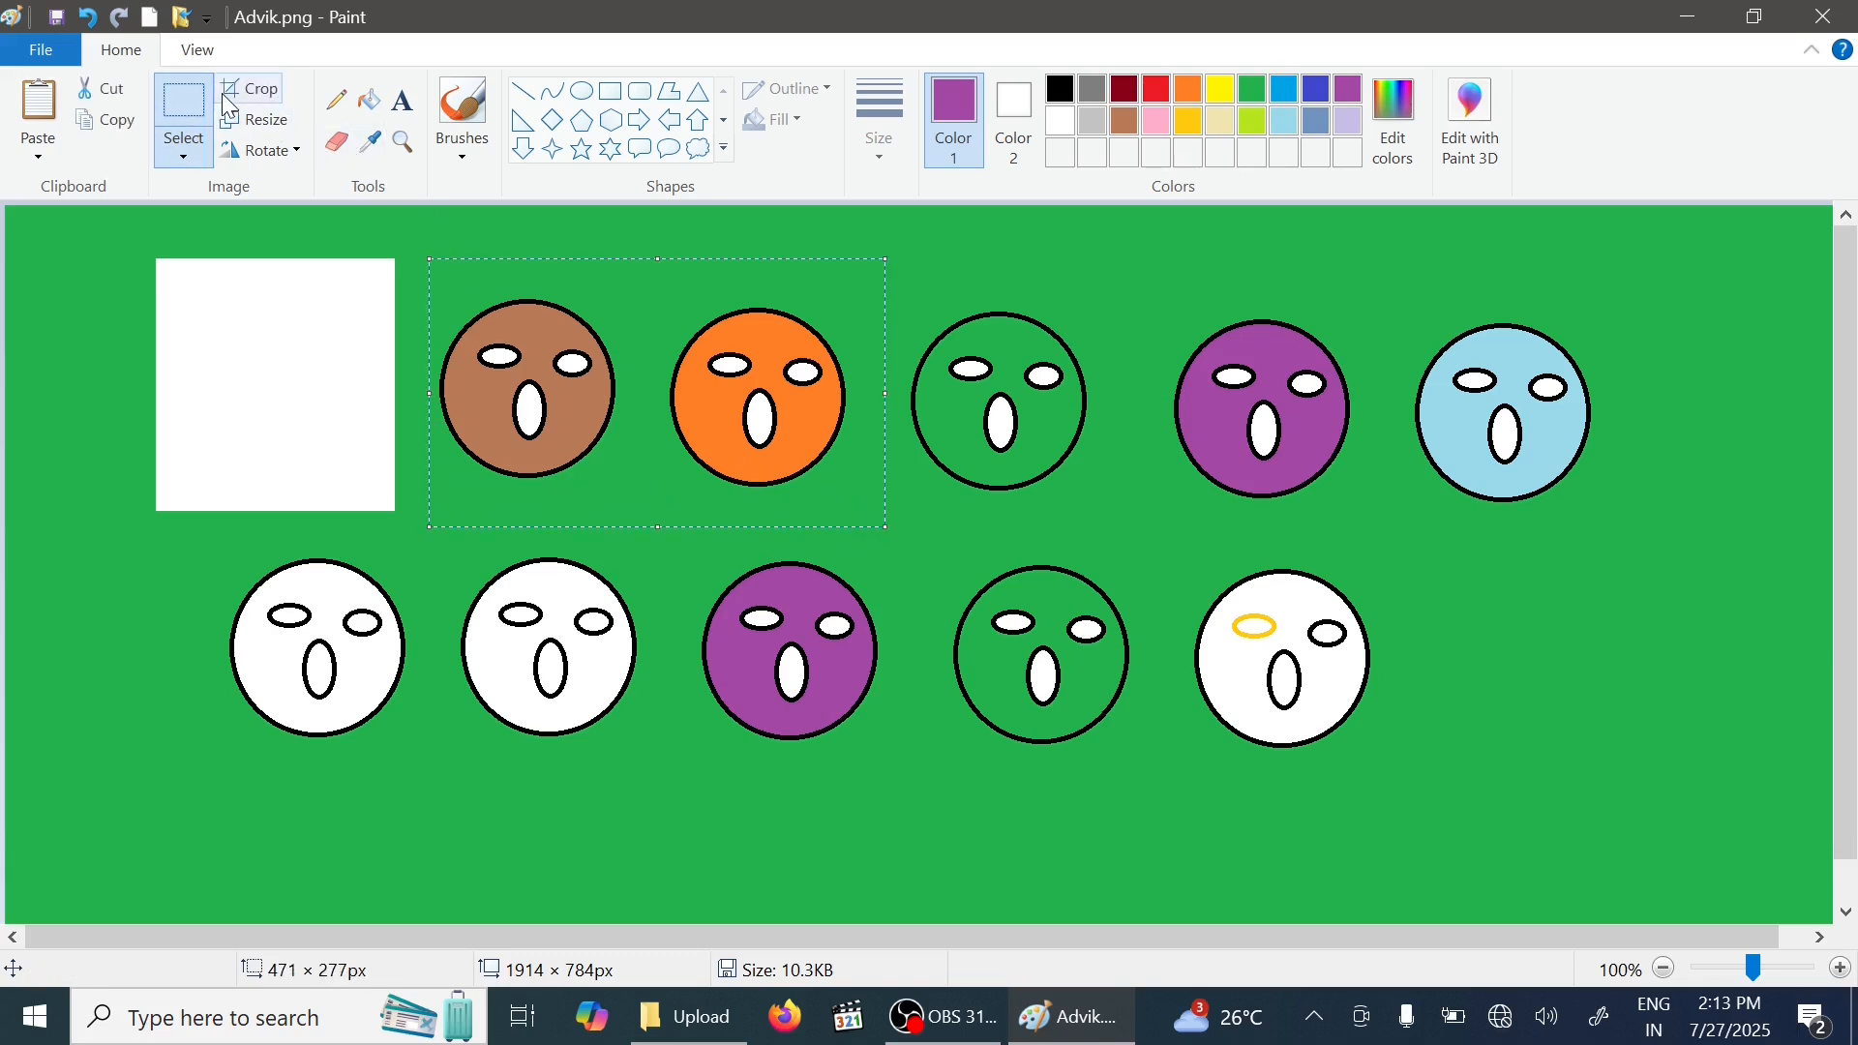
pyautogui.click(251, 89)
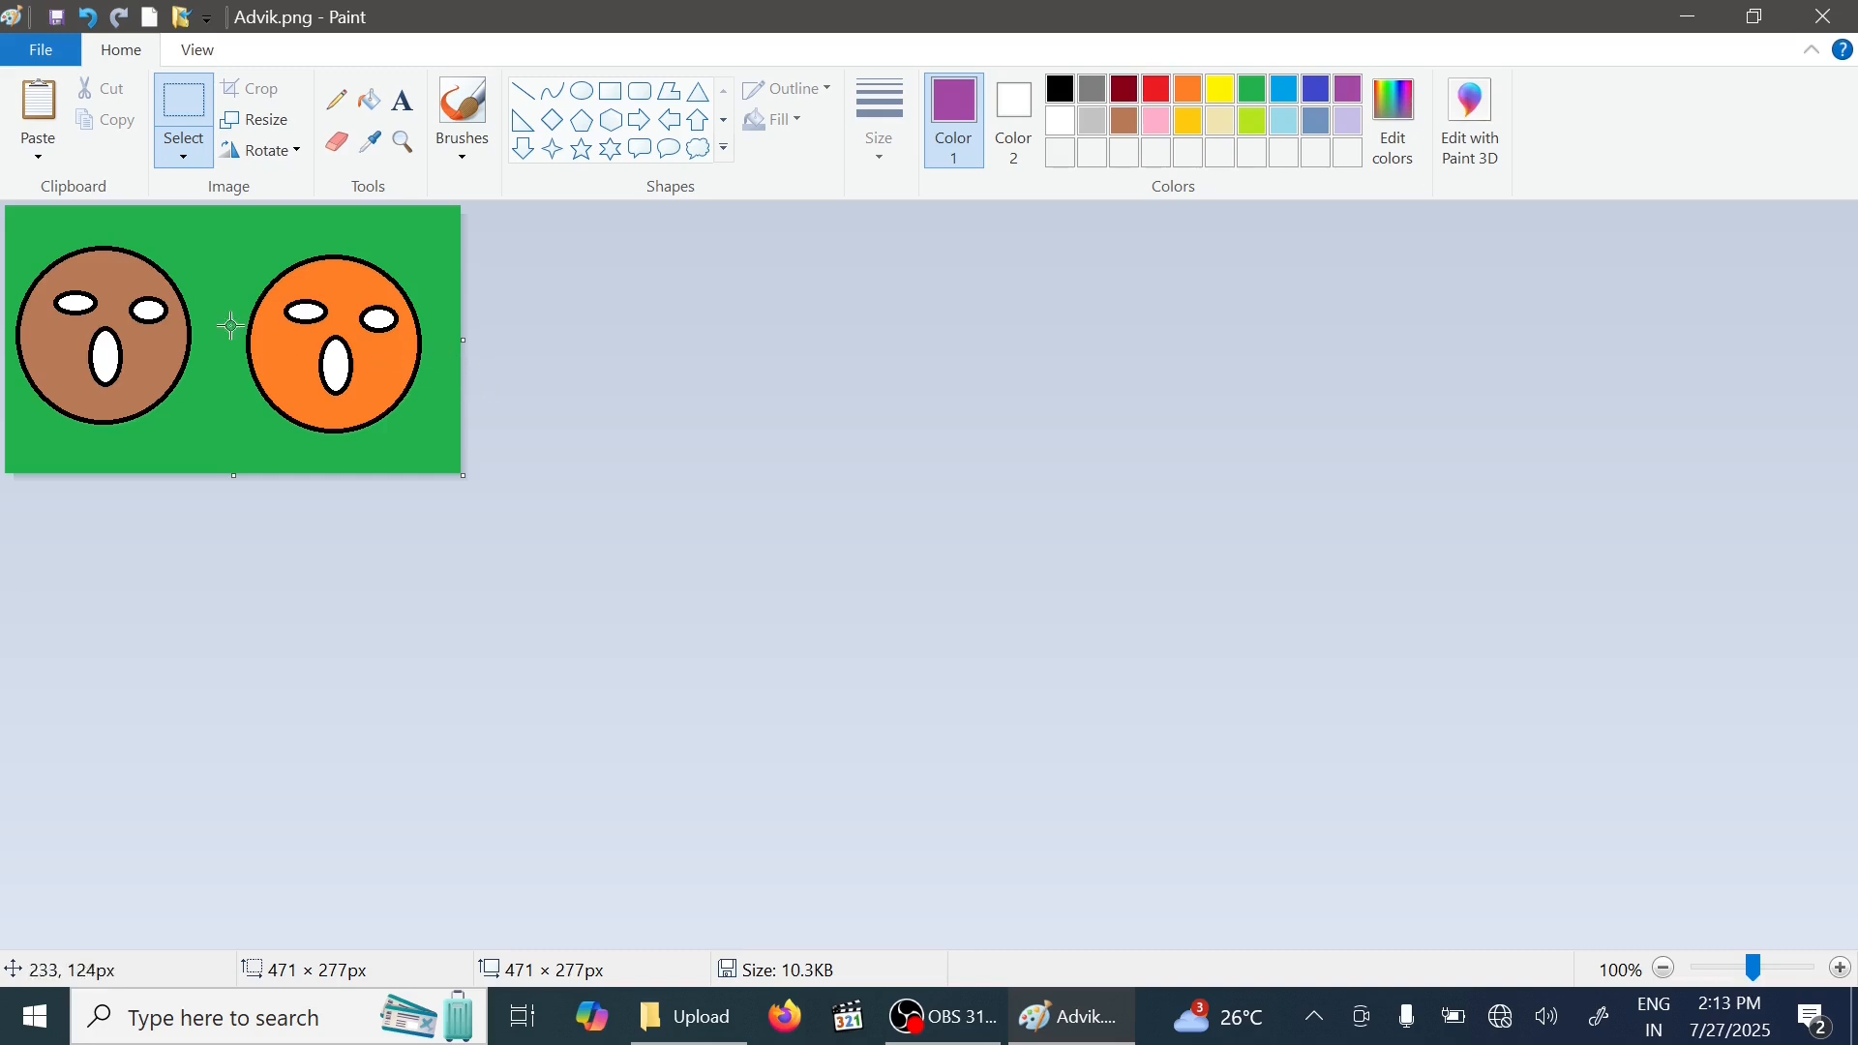
pyautogui.click(89, 17)
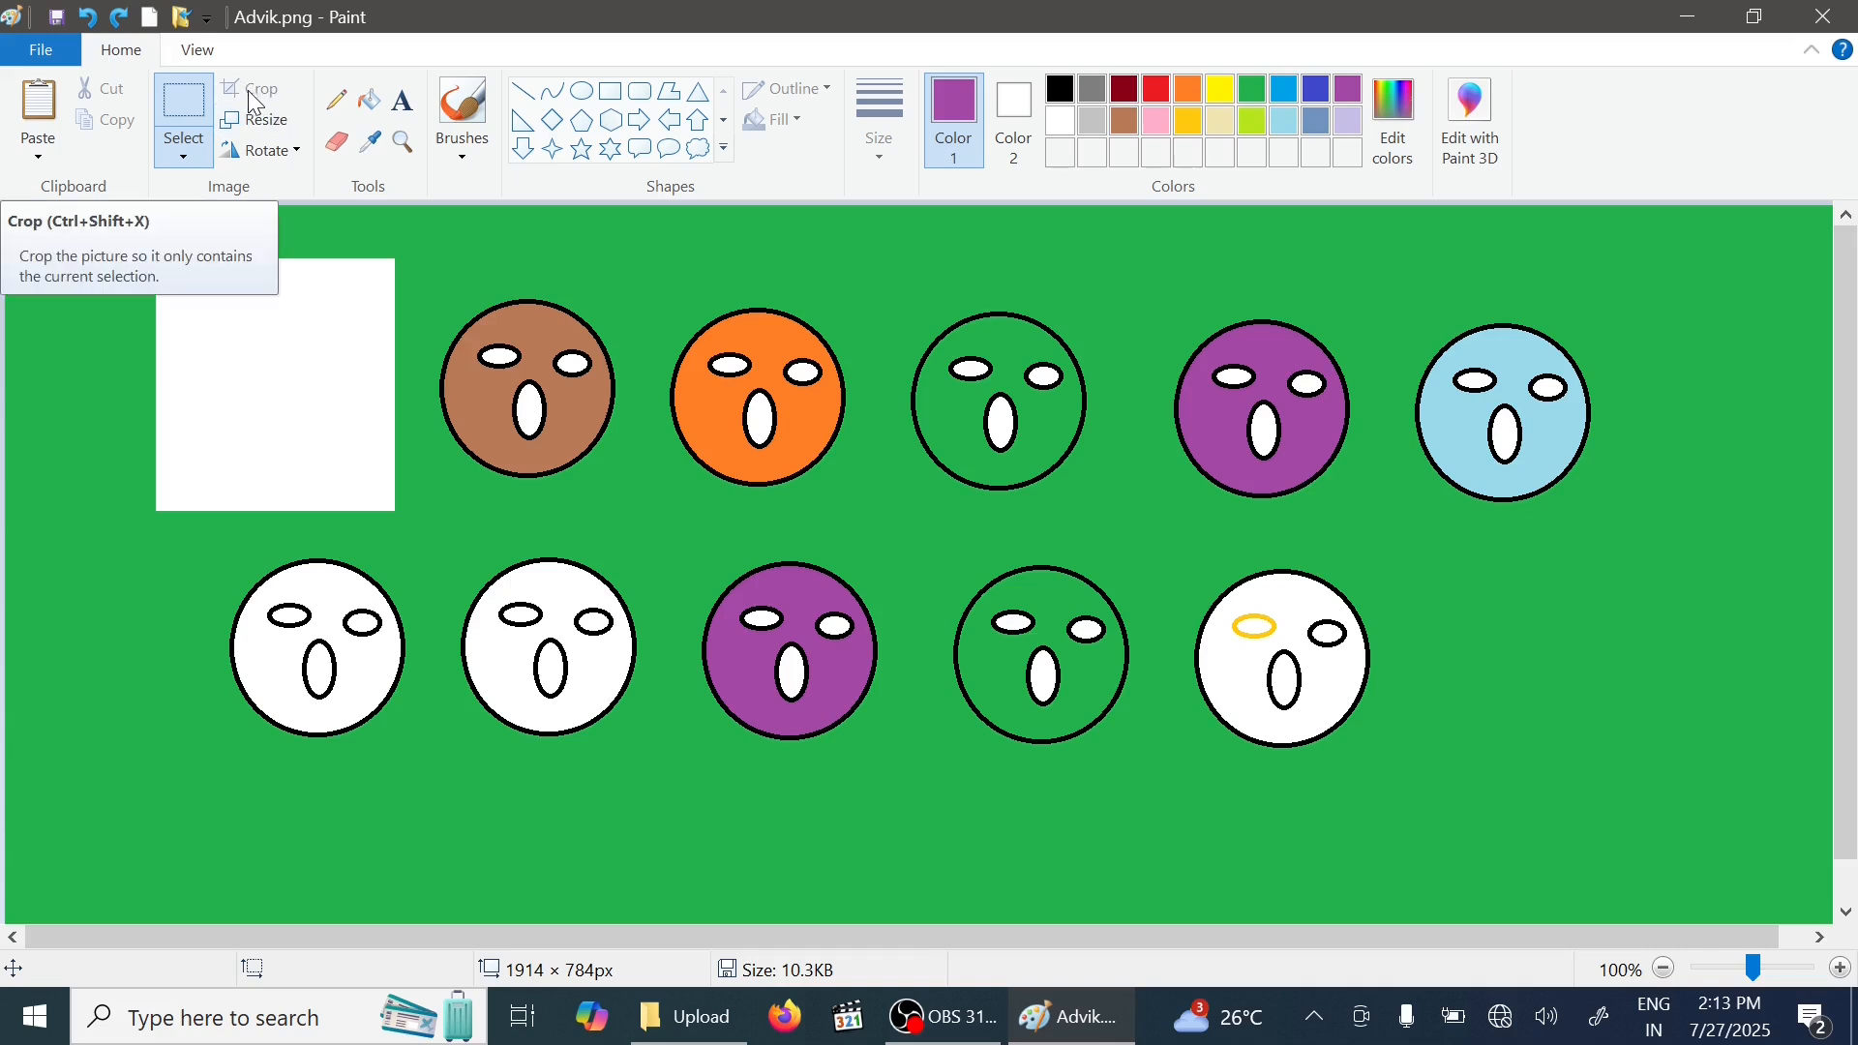
# - Crop the picture to just the orange face and undo that crop
pyautogui.click(183, 153)
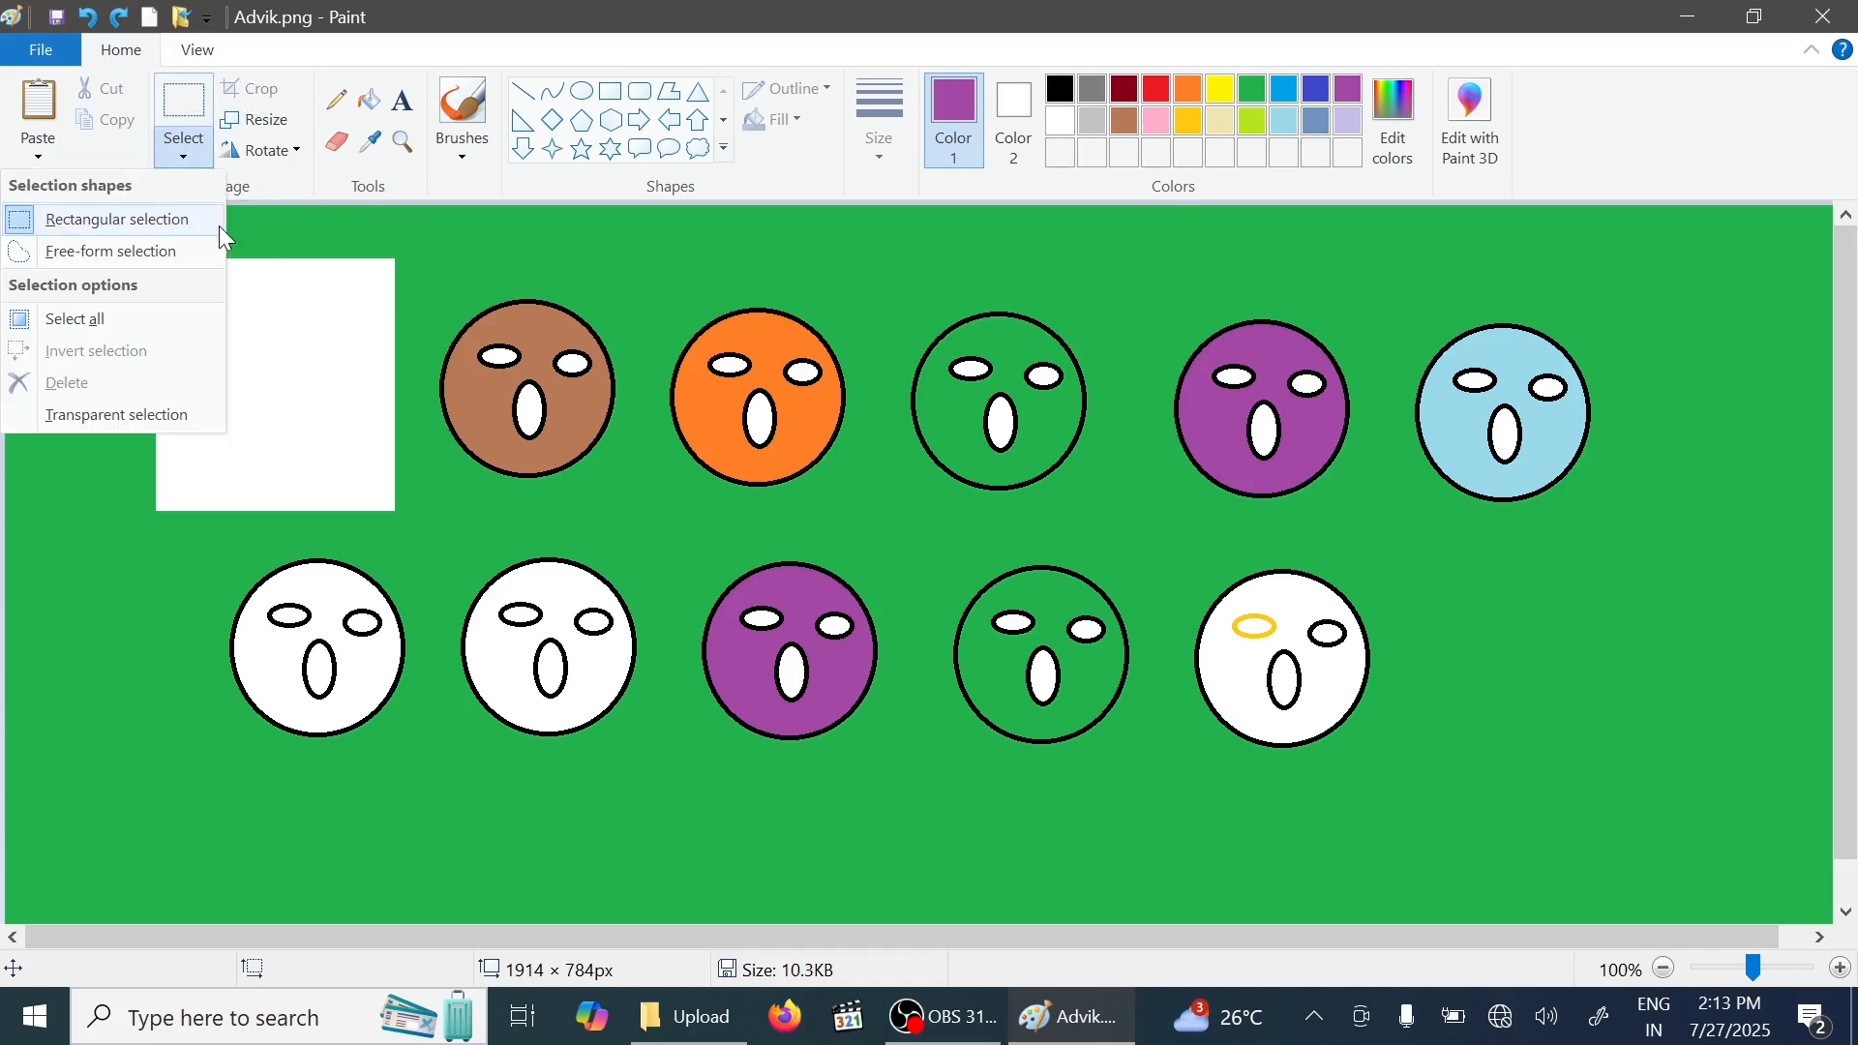
pyautogui.click(176, 230)
pyautogui.moveTo(637, 279); pyautogui.dragTo(897, 549)
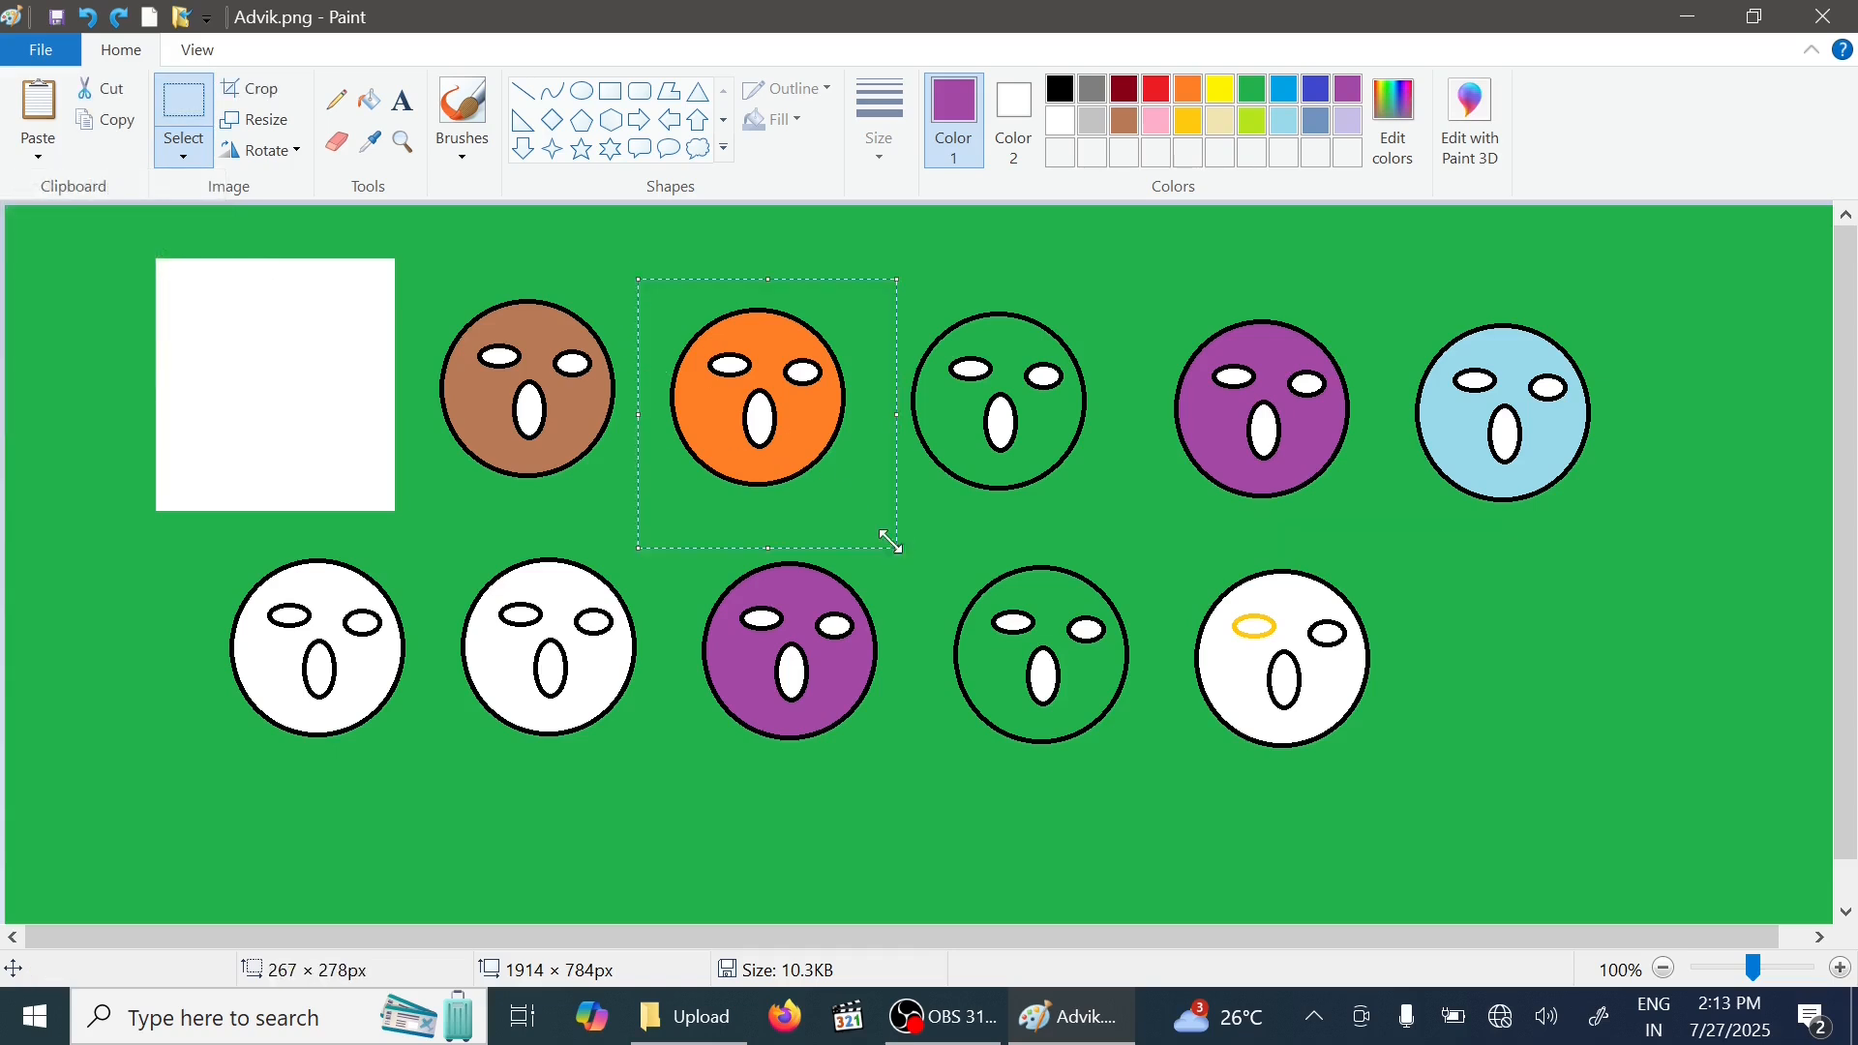
pyautogui.click(244, 89)
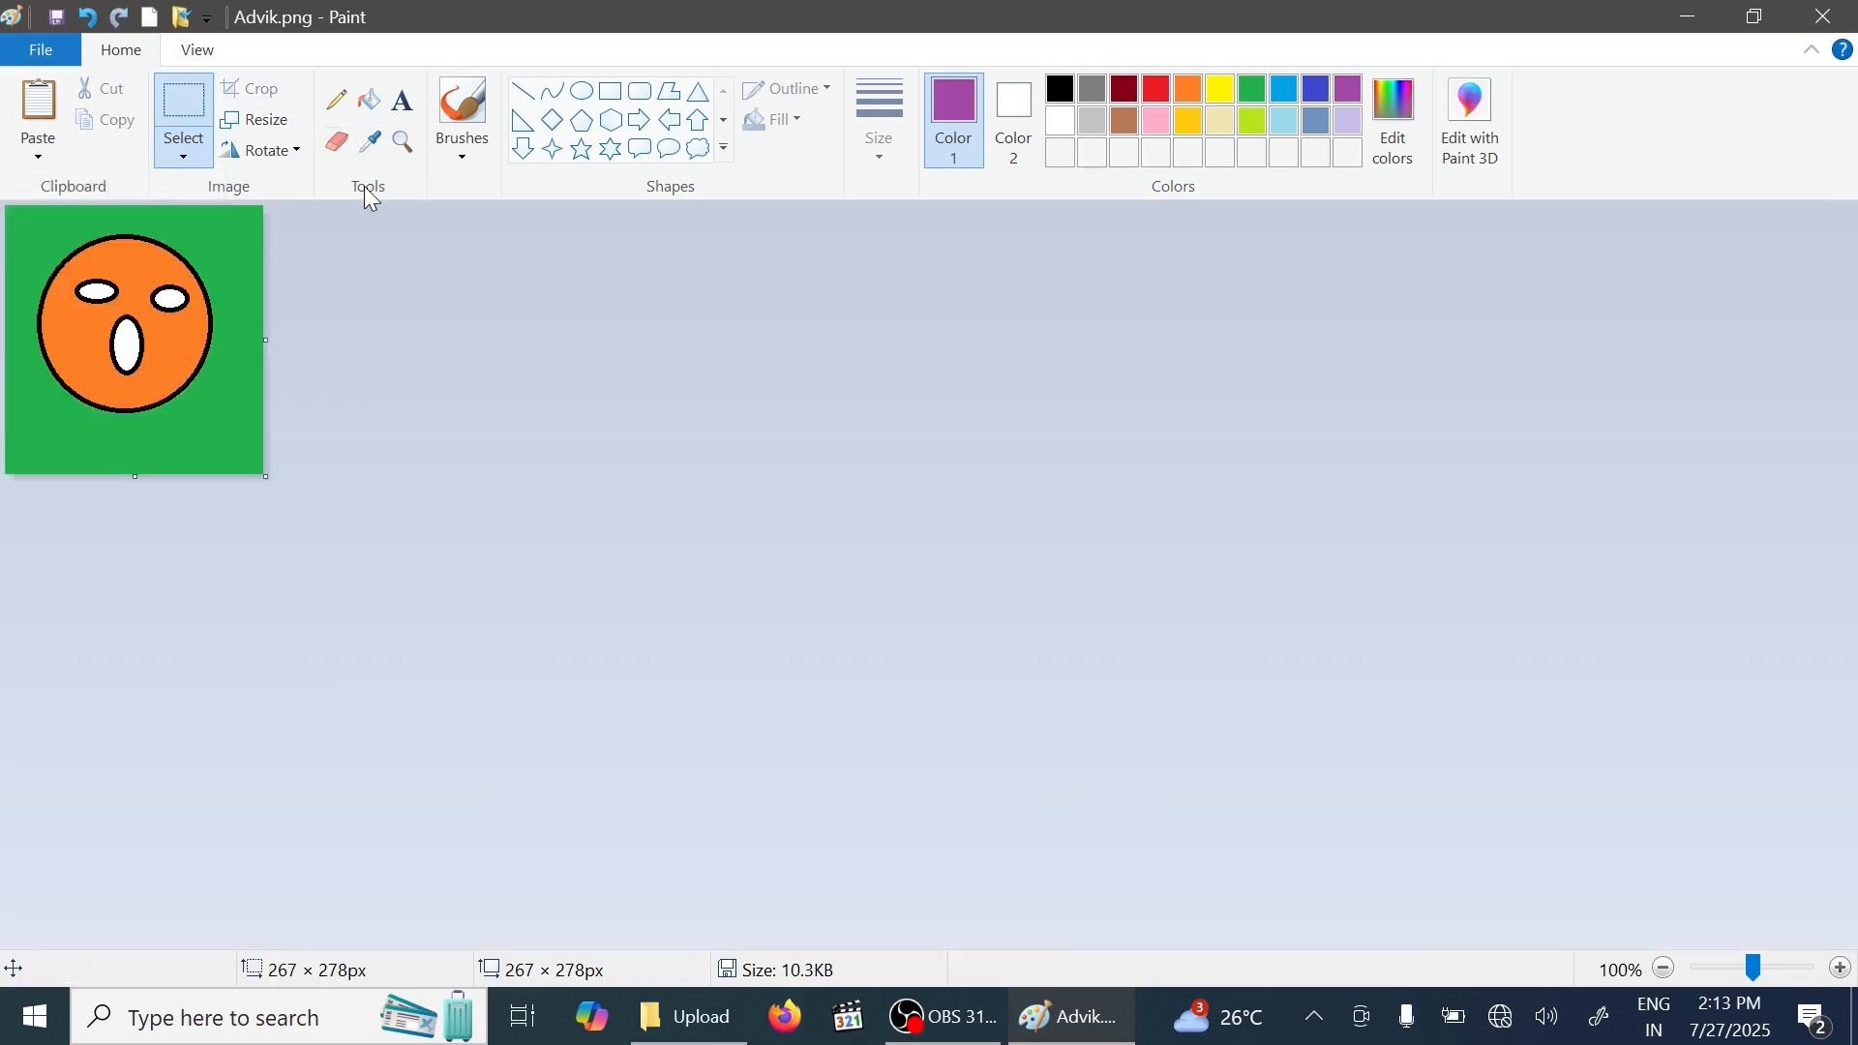
pyautogui.click(89, 22)
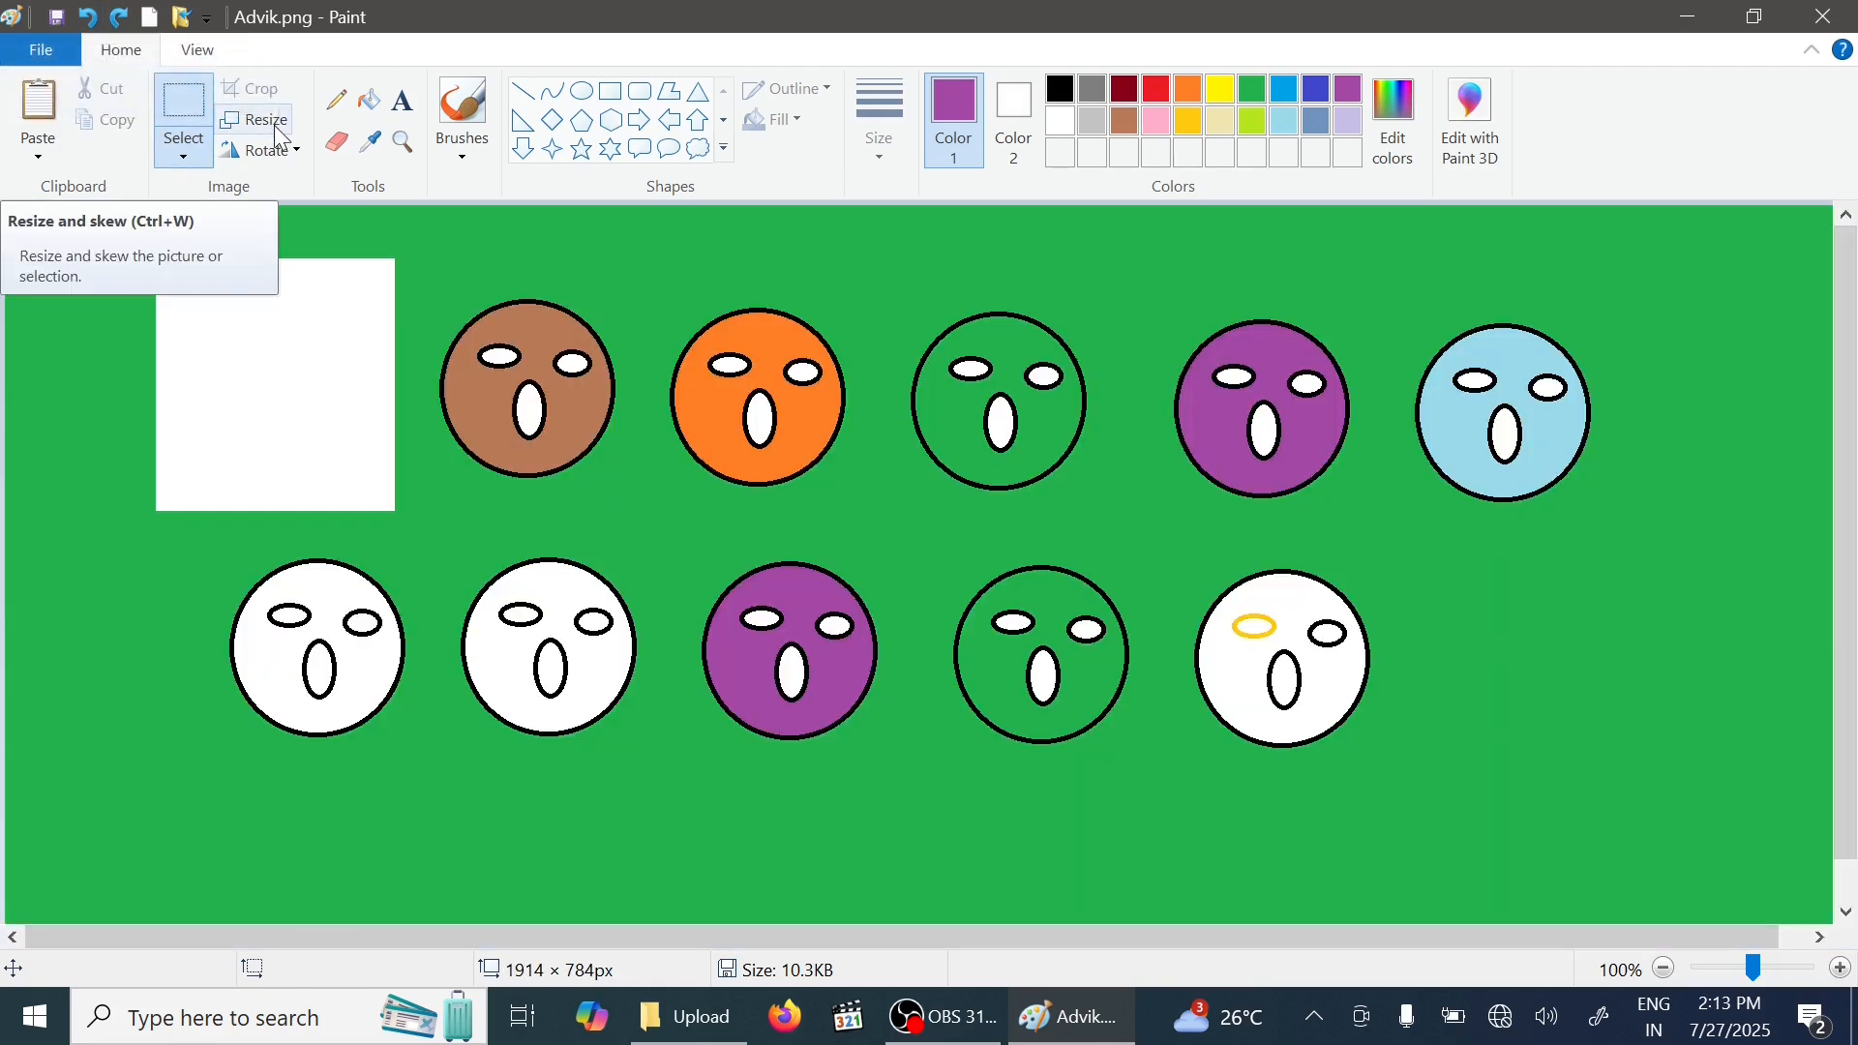
# - Resize the whole picture to 50 percent
pyautogui.click(280, 136)
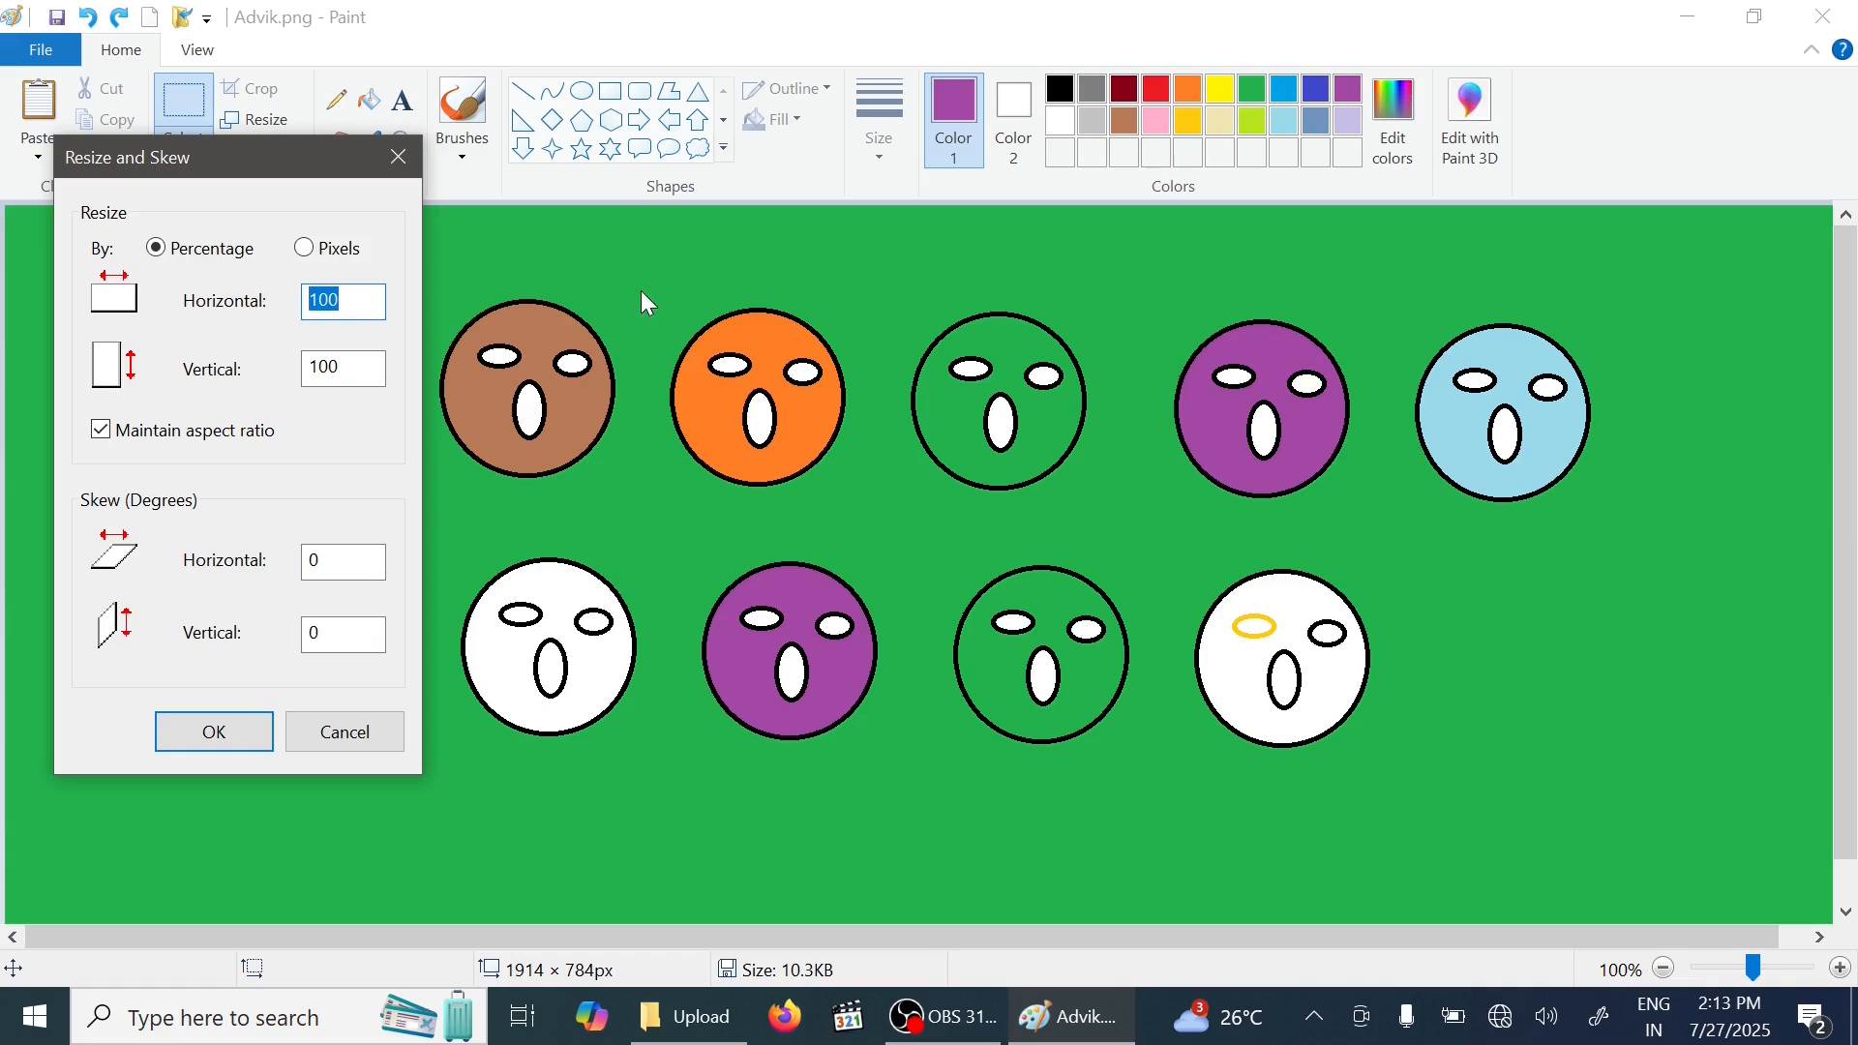
pyautogui.write('0')
pyautogui.click(208, 732)
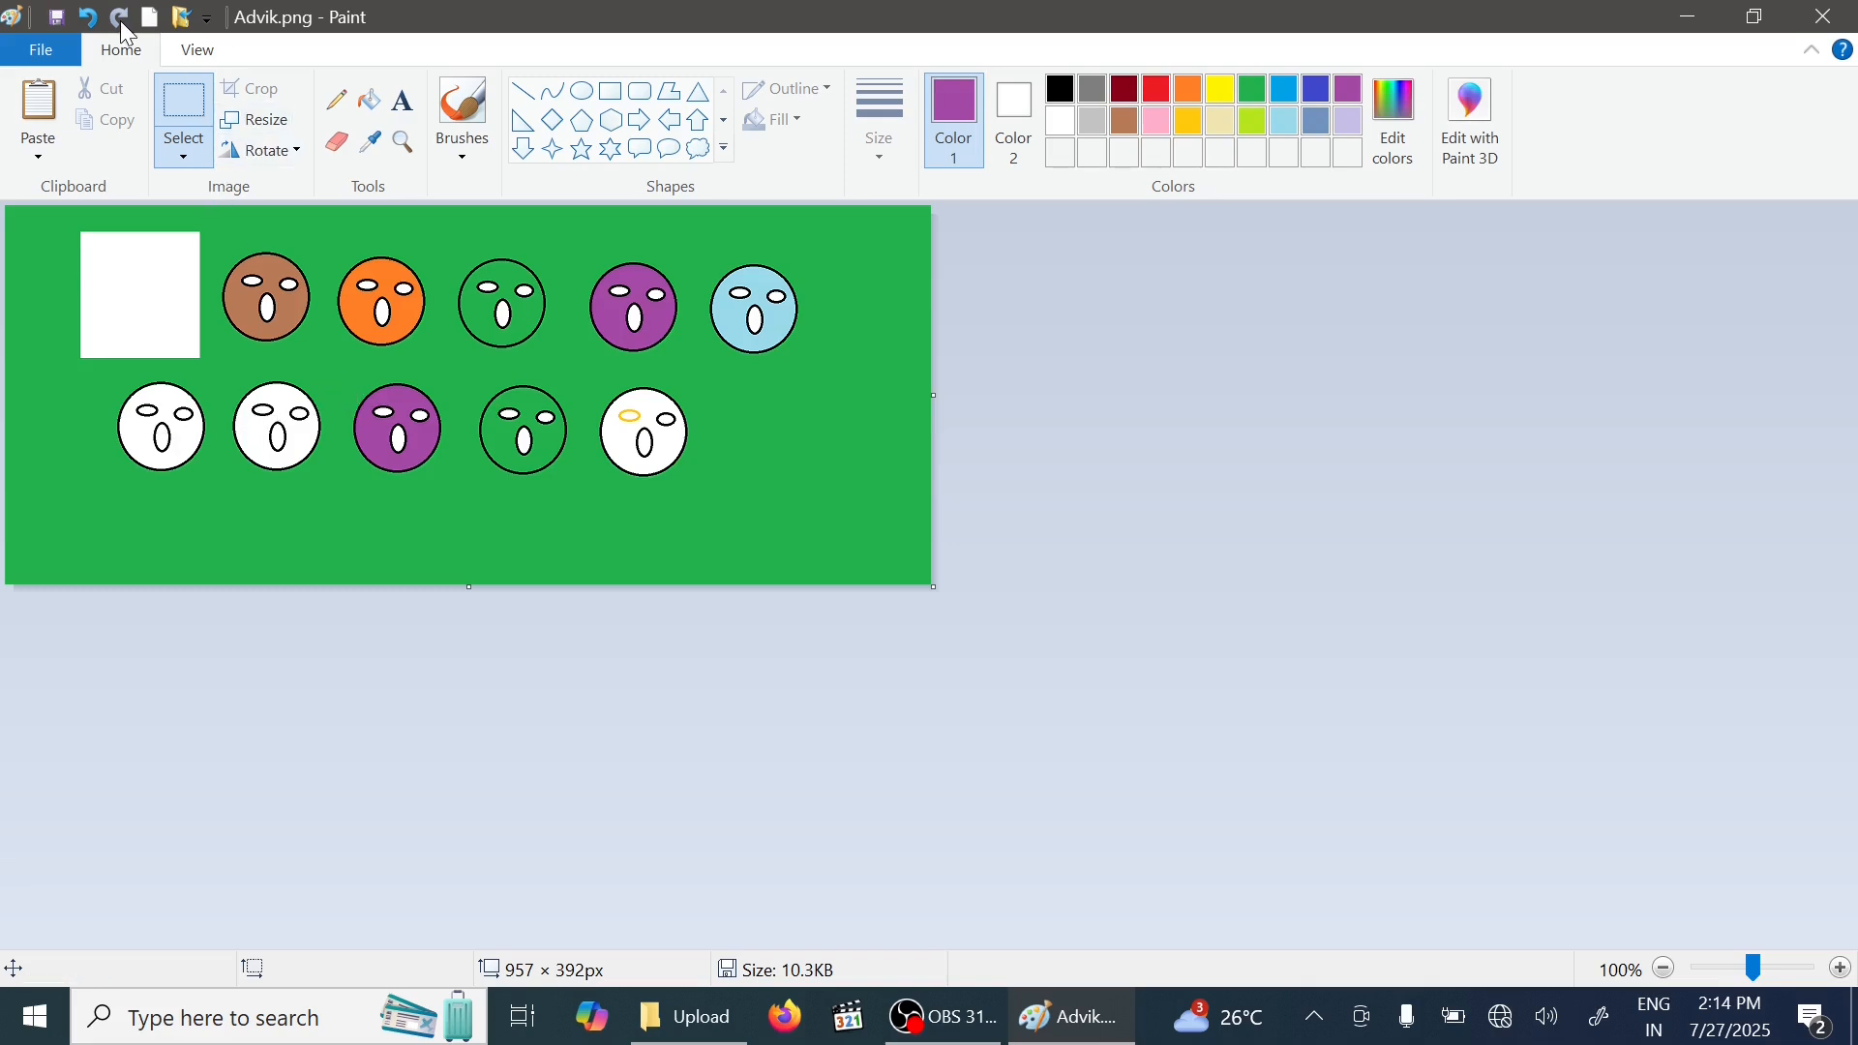
# - Resize the picture to 200 percent, then undo and redo that resize a few times
pyautogui.click(257, 119)
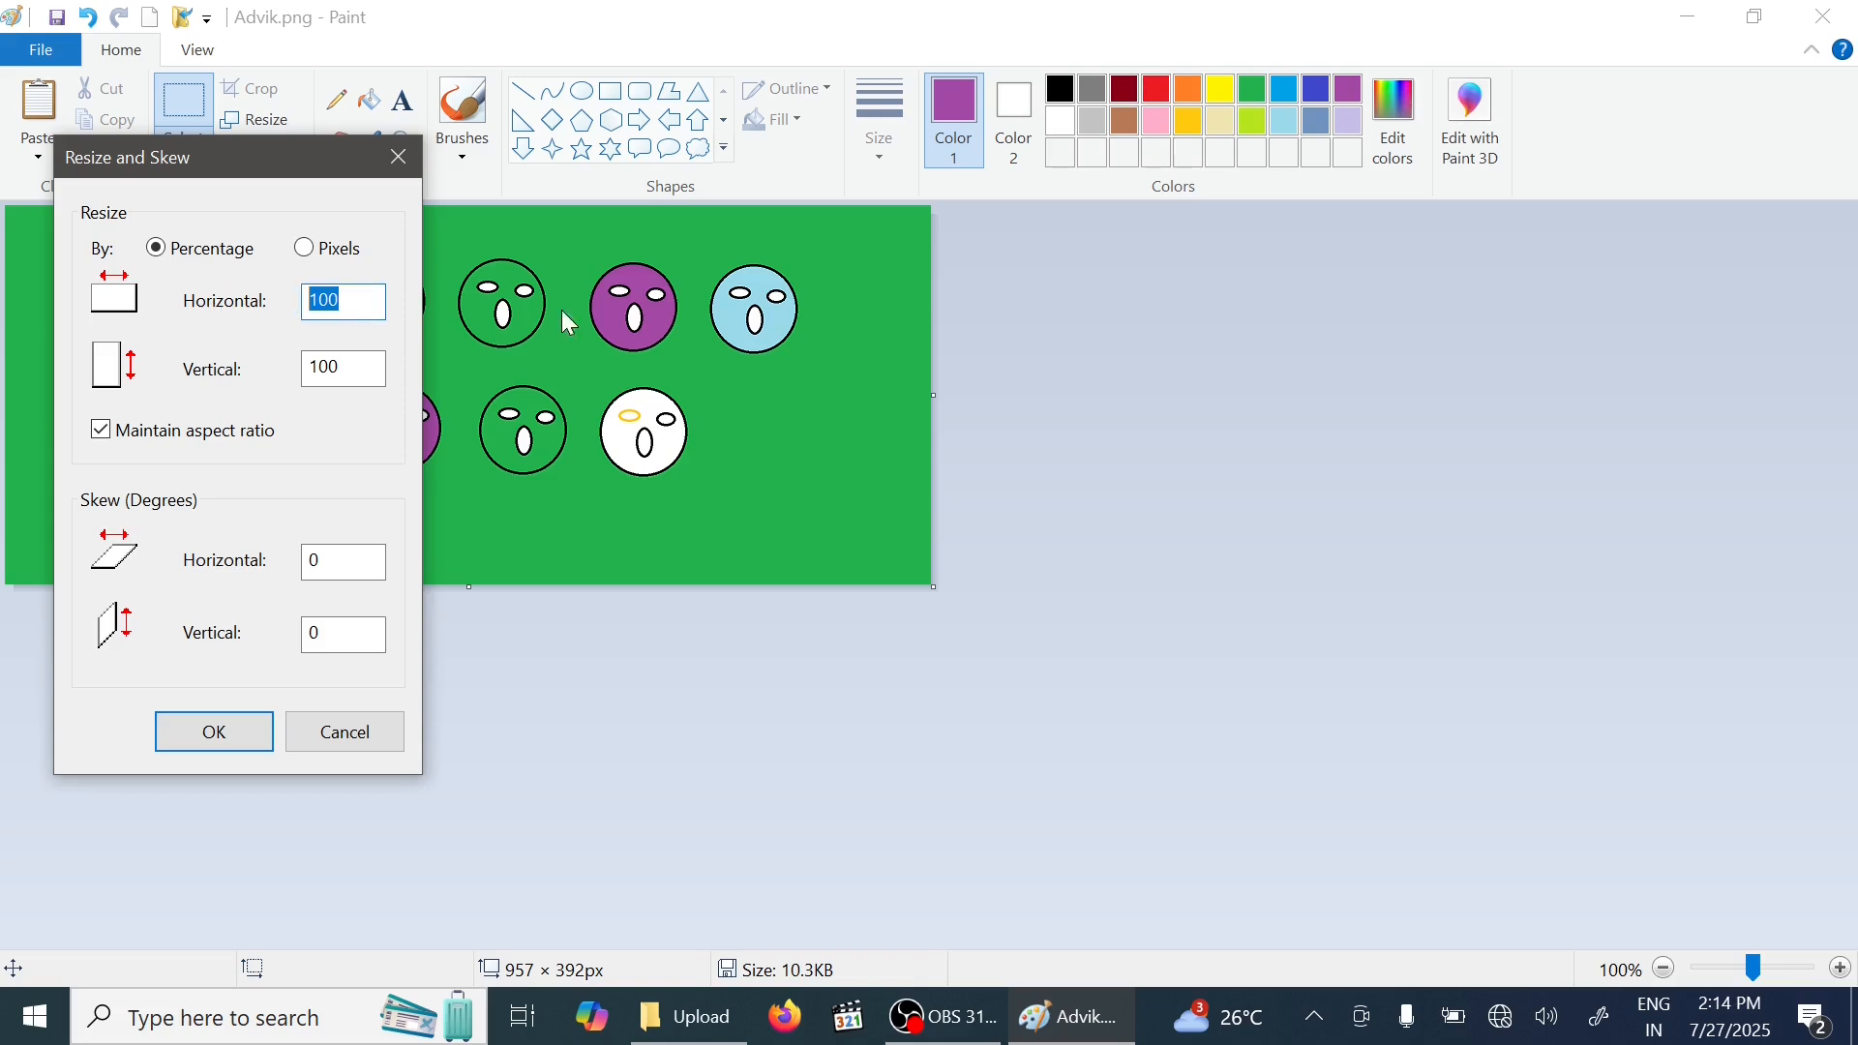
pyautogui.write('20')
pyautogui.click(194, 732)
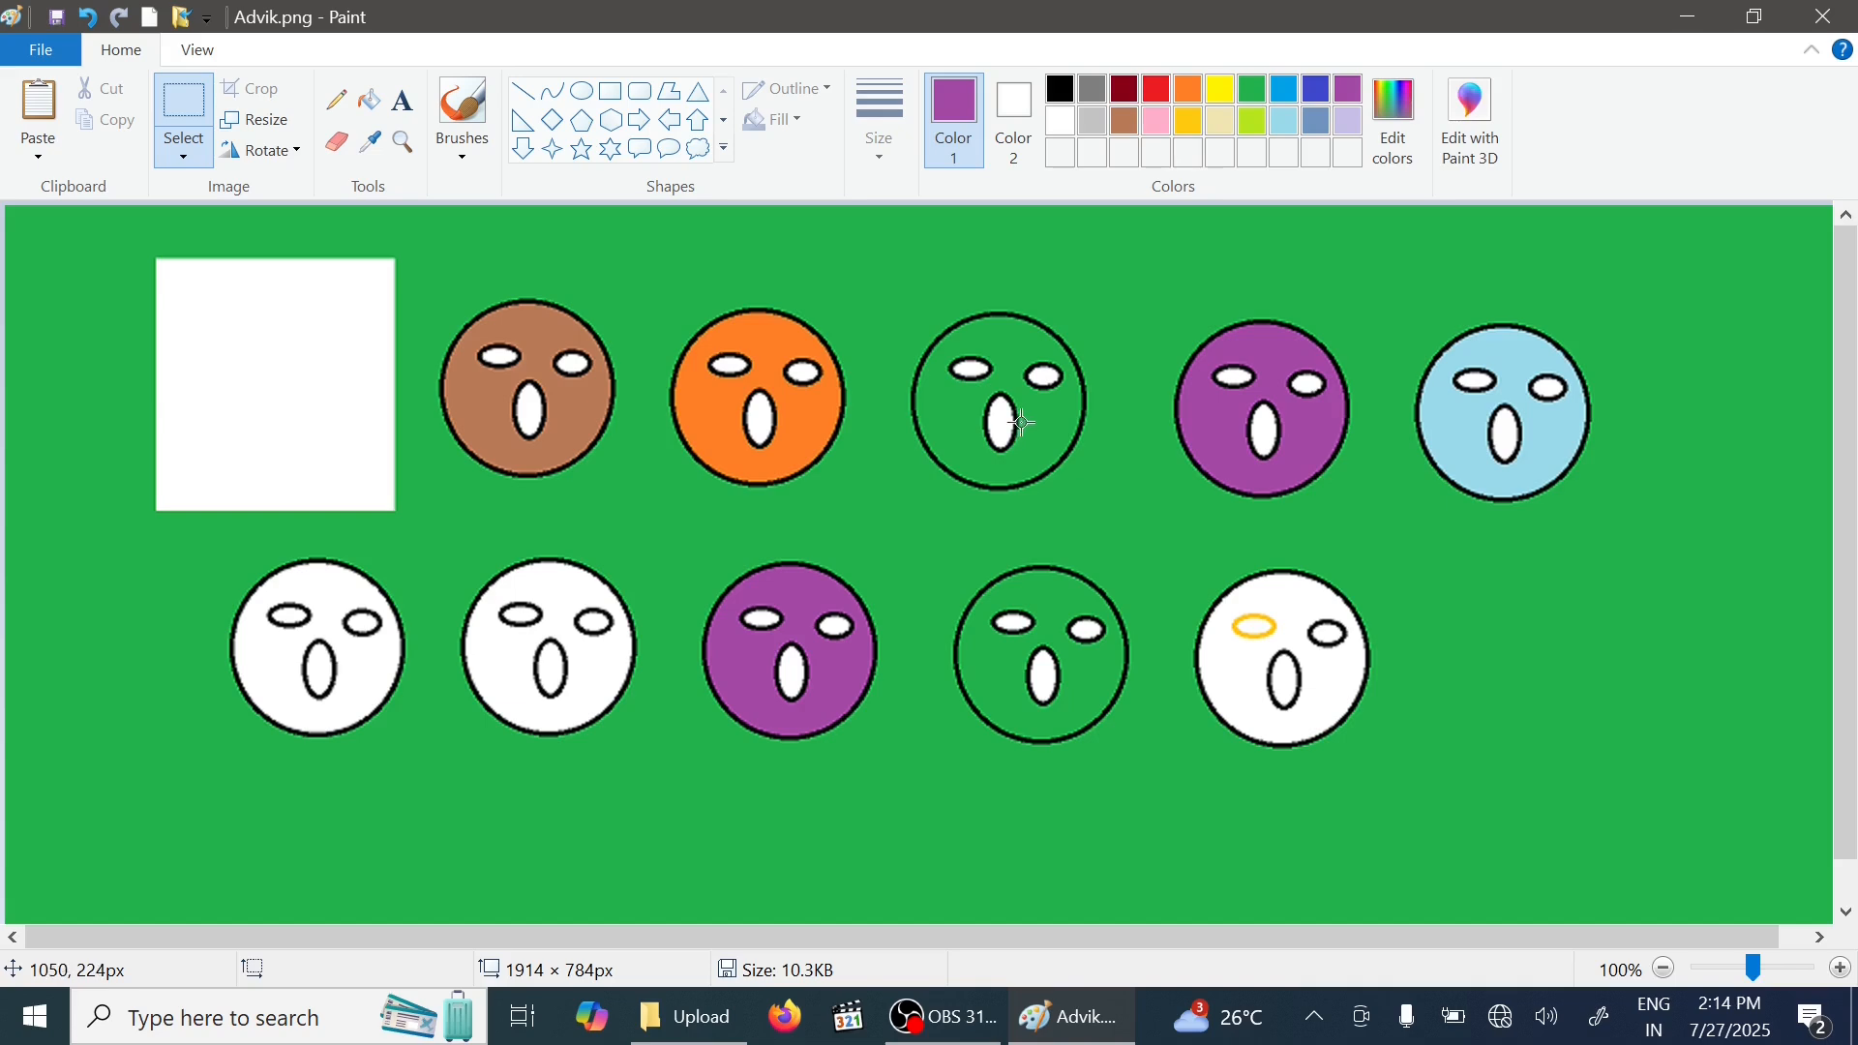
pyautogui.click(85, 16)
pyautogui.click(85, 17)
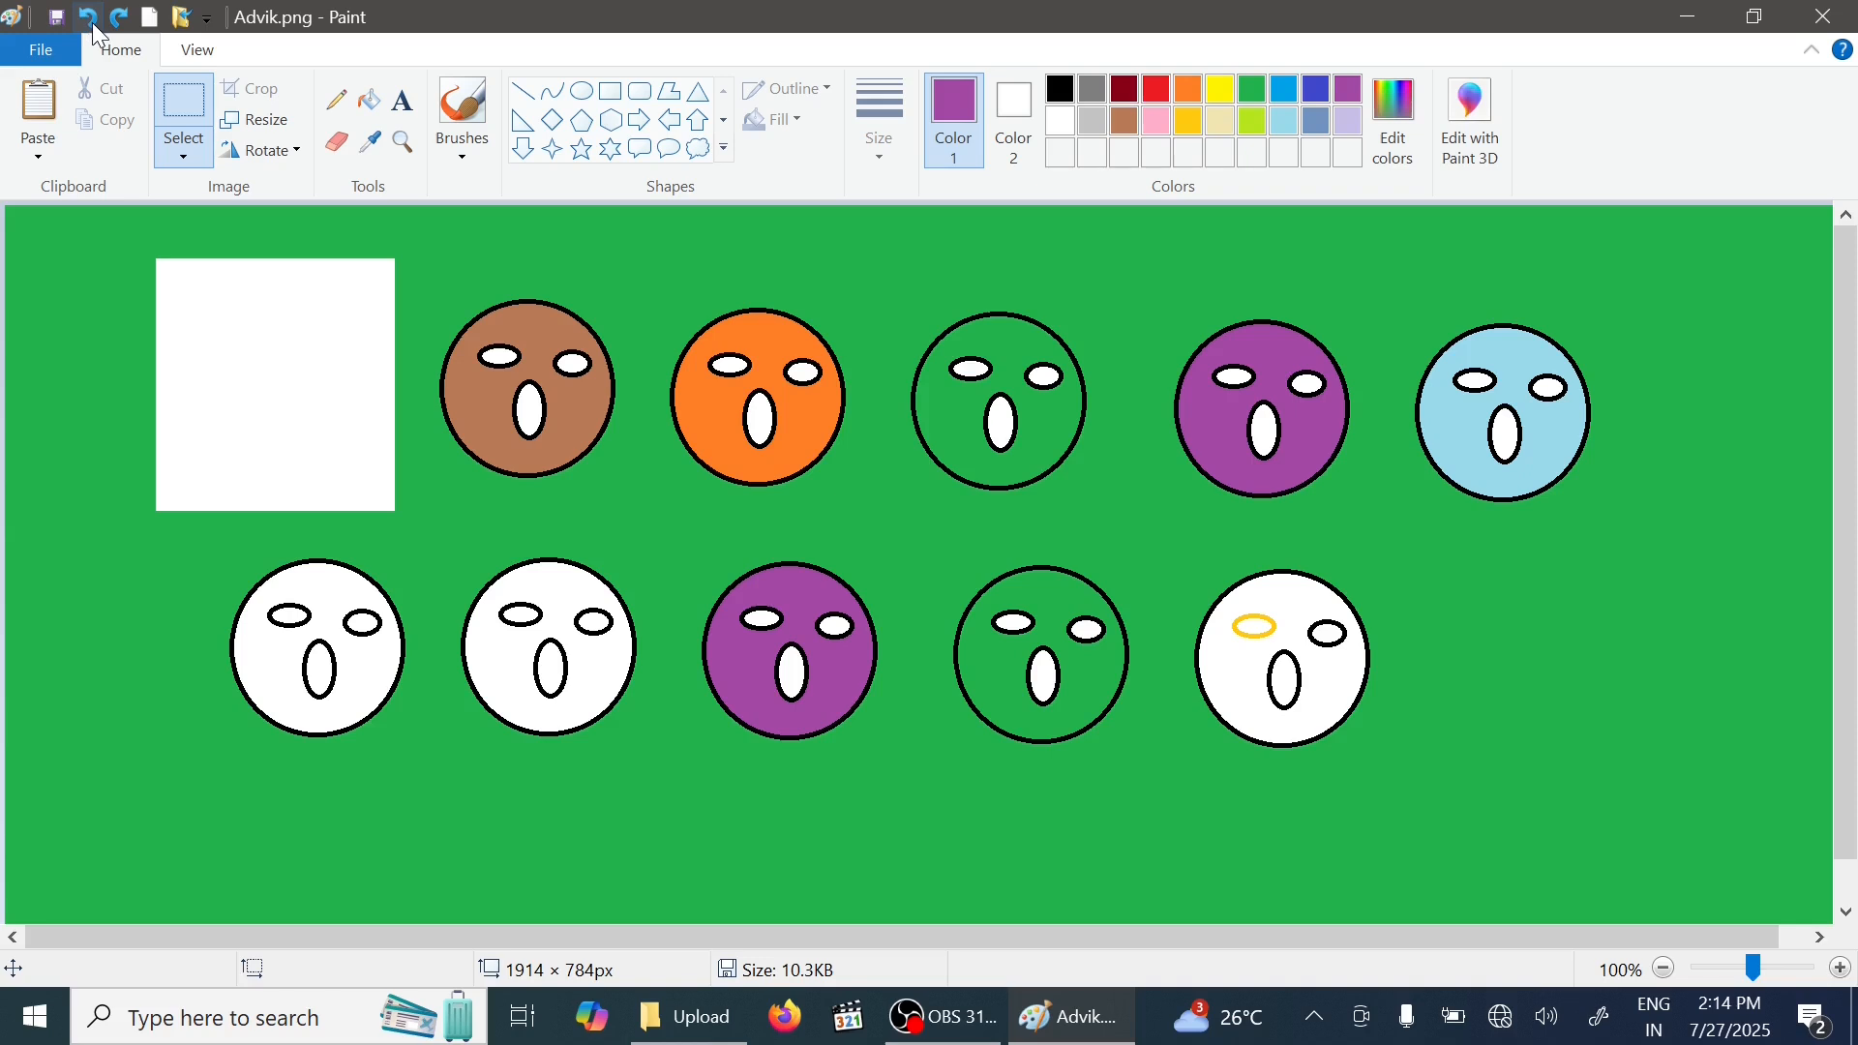
pyautogui.click(130, 21)
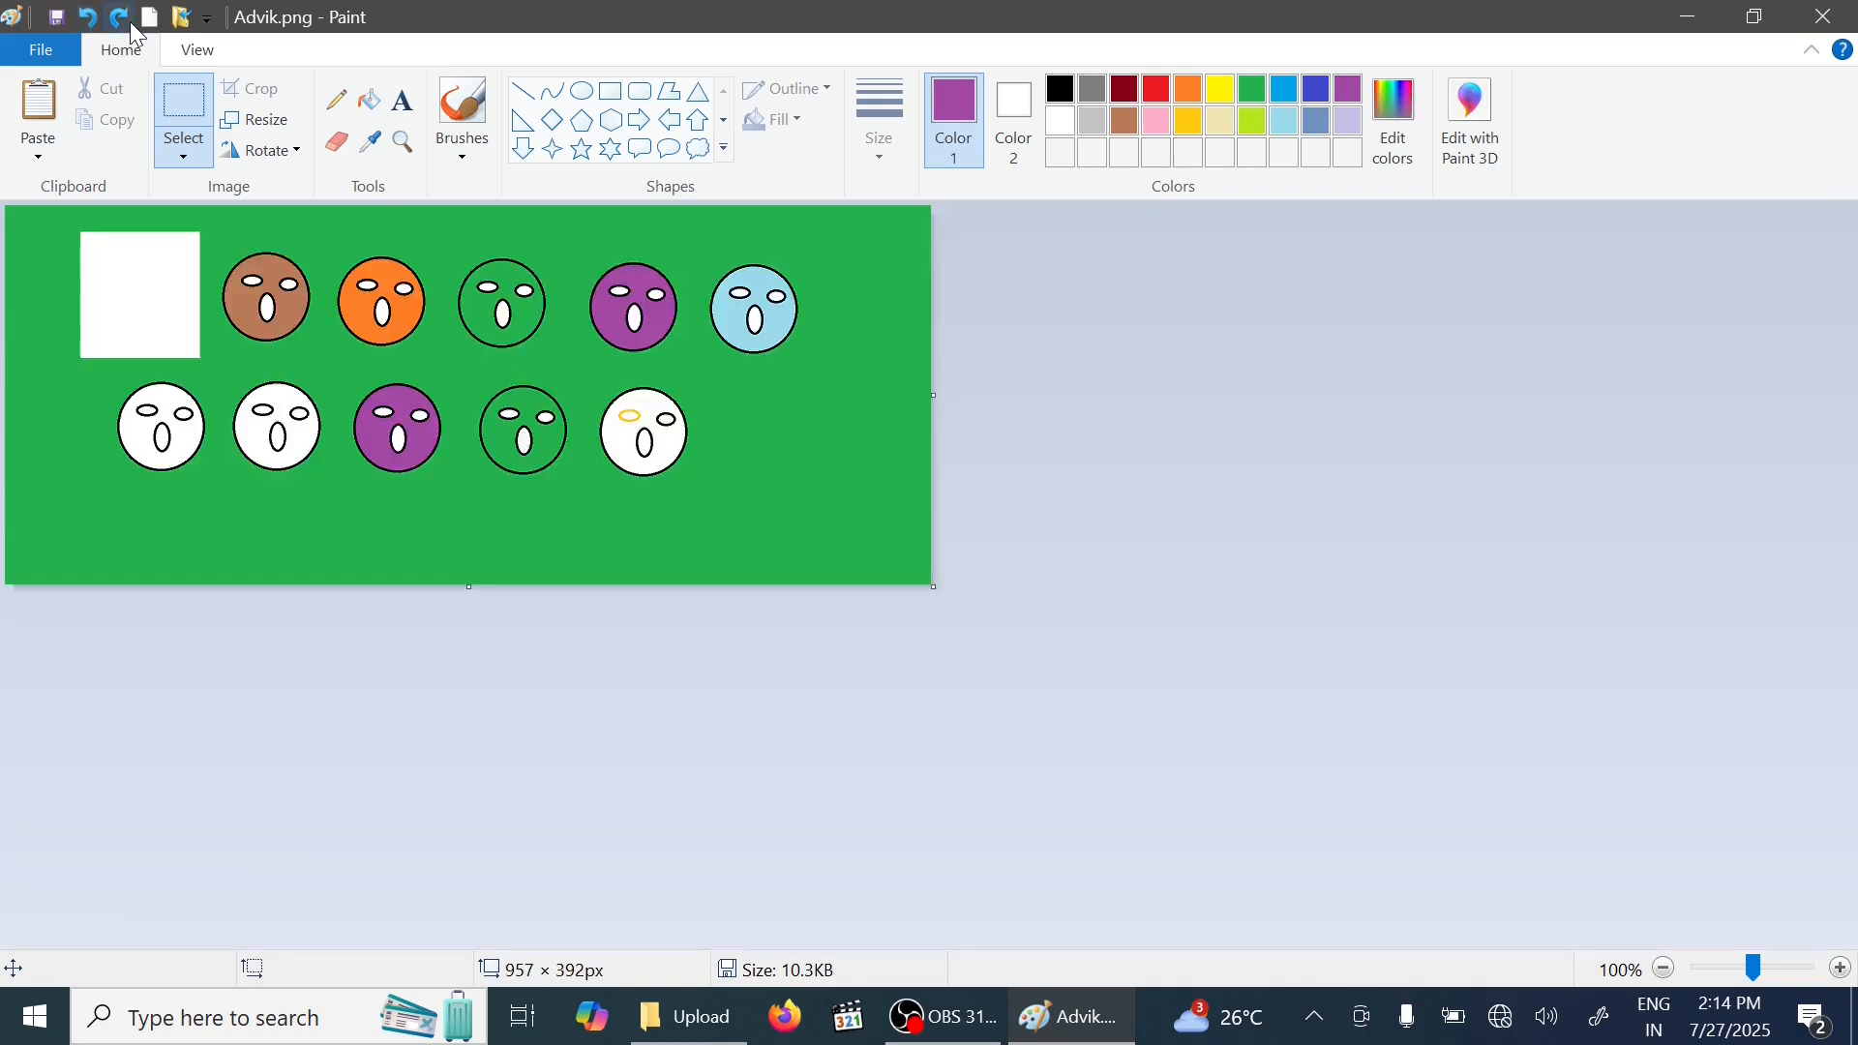
pyautogui.click(130, 22)
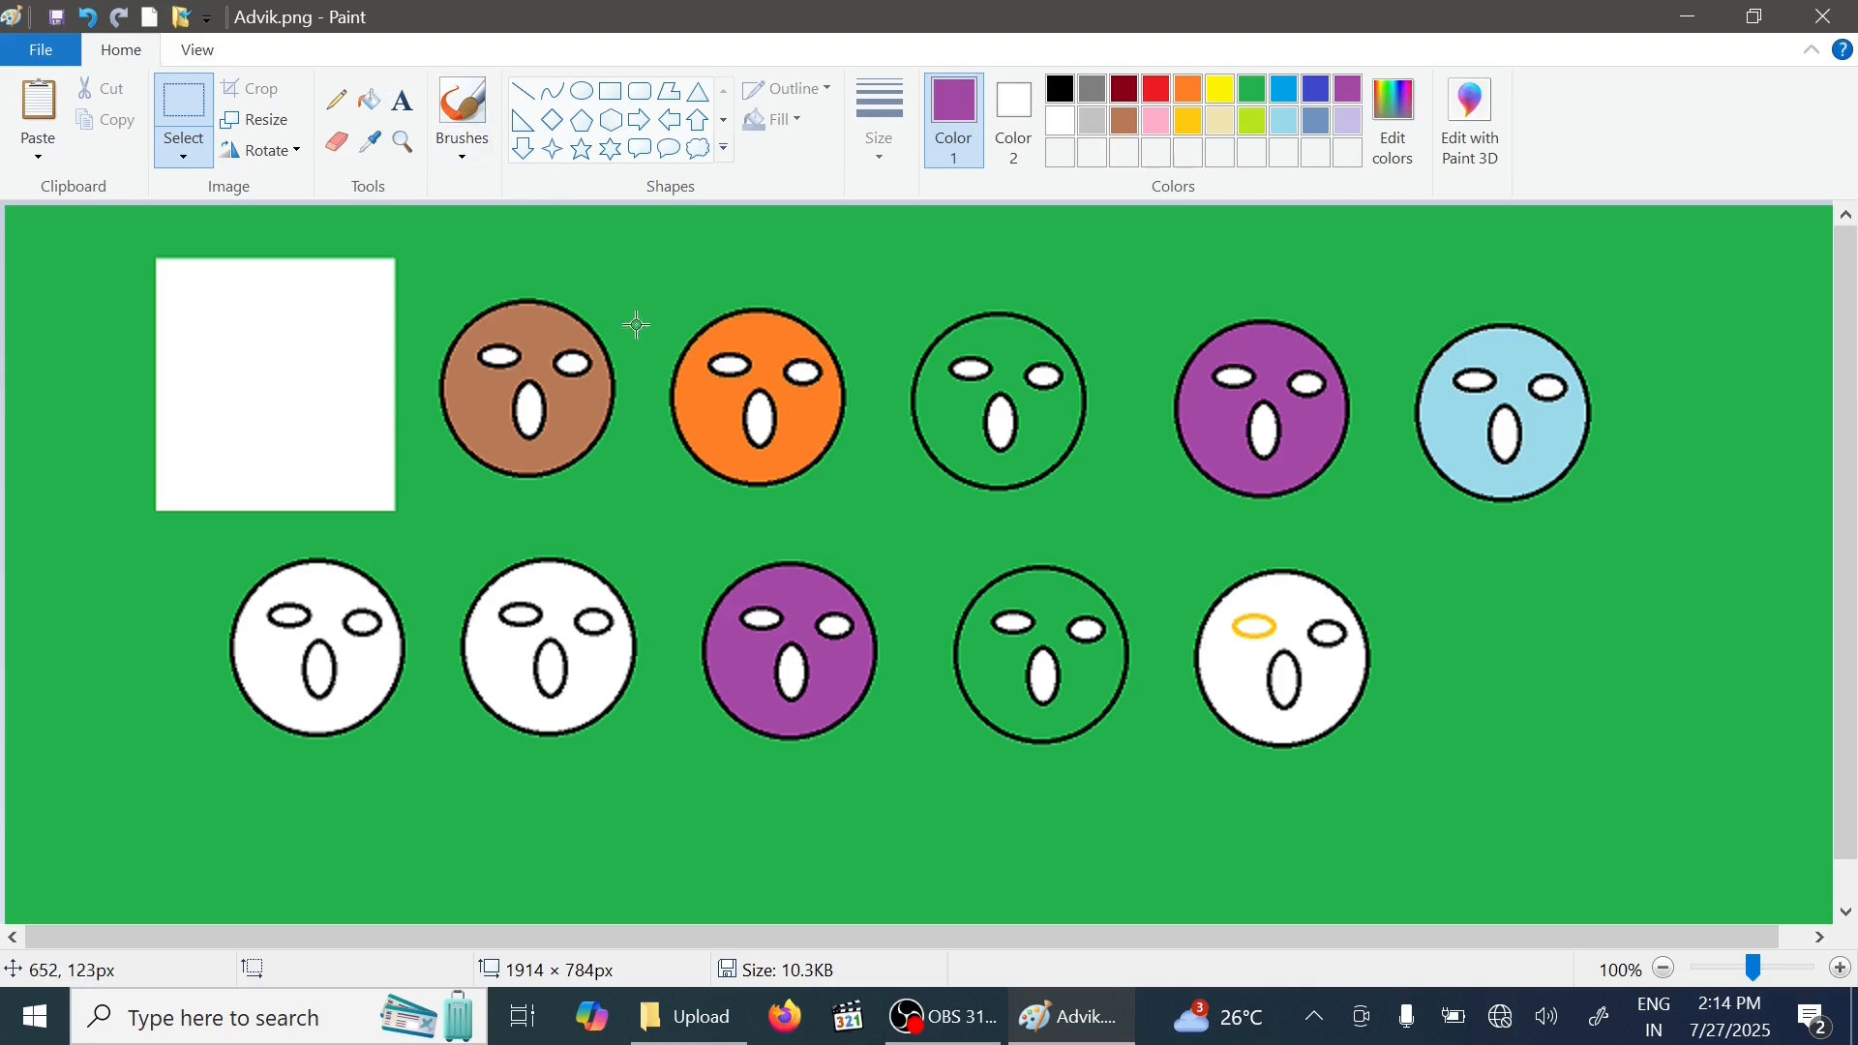
pyautogui.click(87, 17)
pyautogui.click(119, 17)
# - Rotate the picture right by 90 degrees four times in a row
pyautogui.click(288, 153)
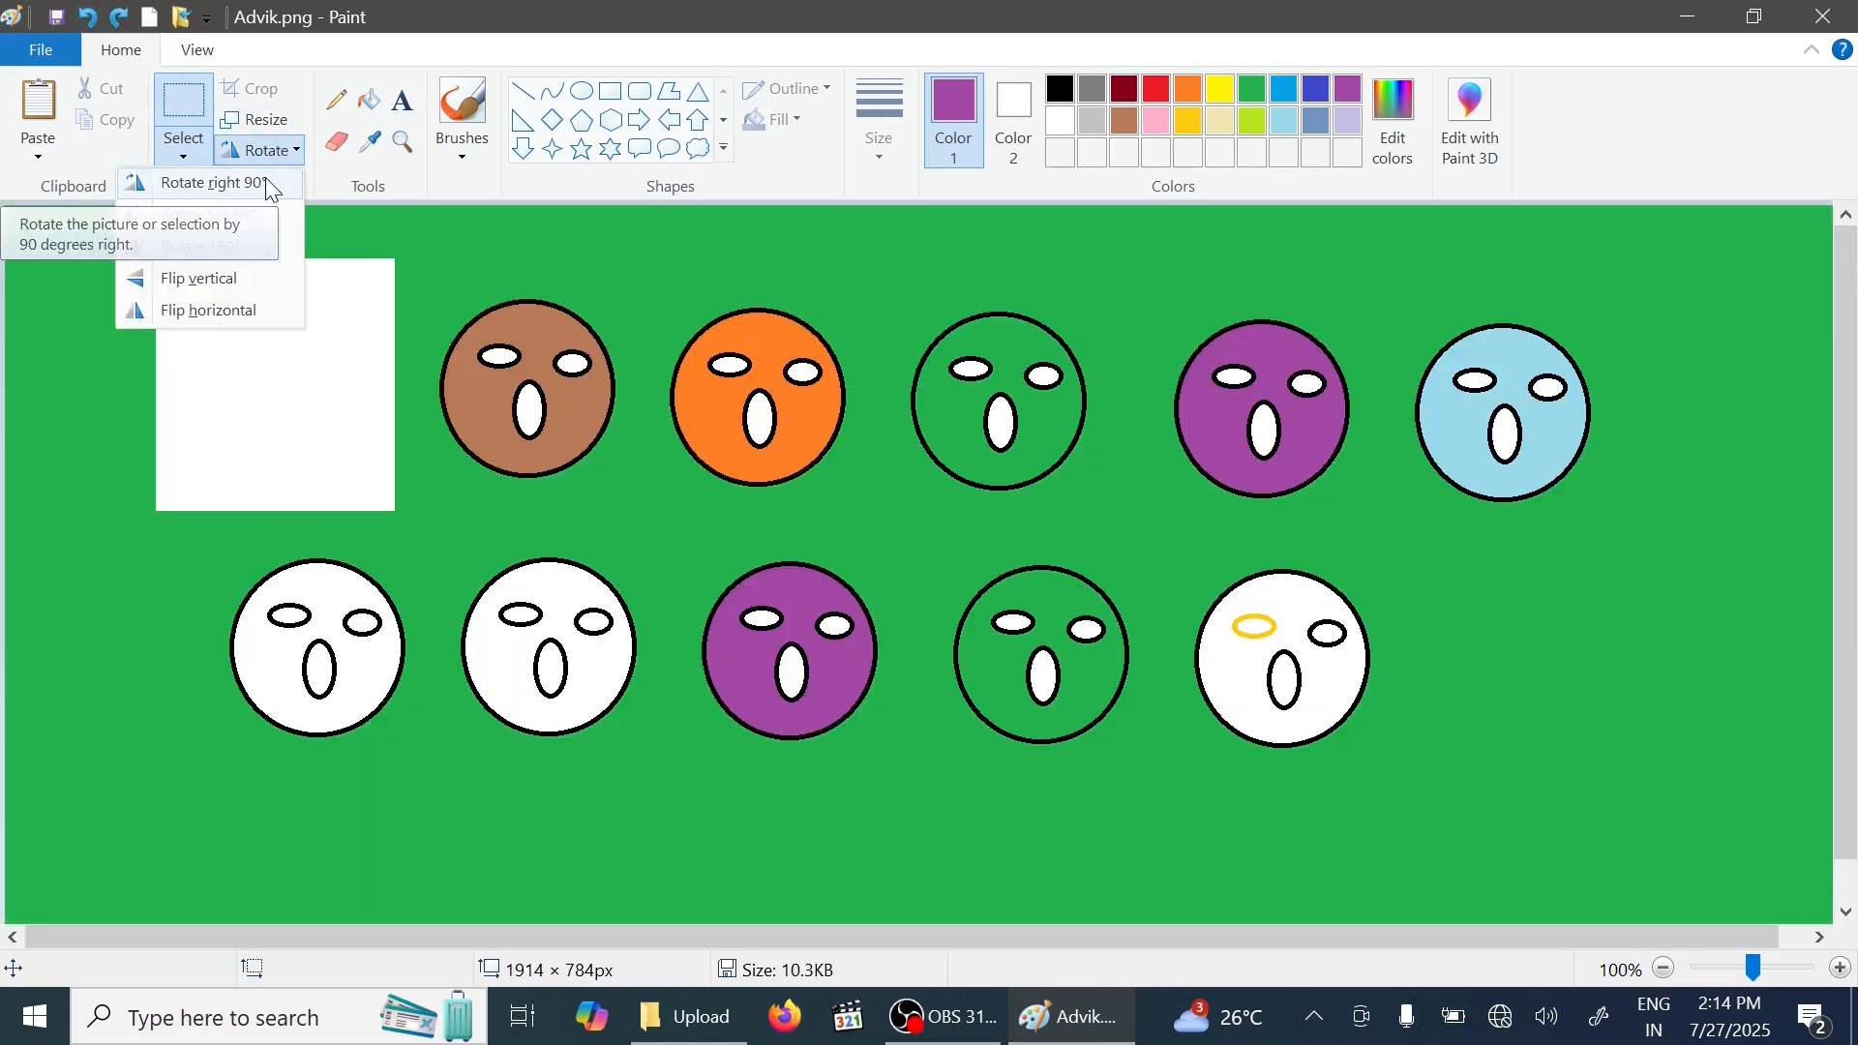
pyautogui.click(273, 191)
pyautogui.click(282, 155)
pyautogui.click(265, 188)
pyautogui.click(280, 160)
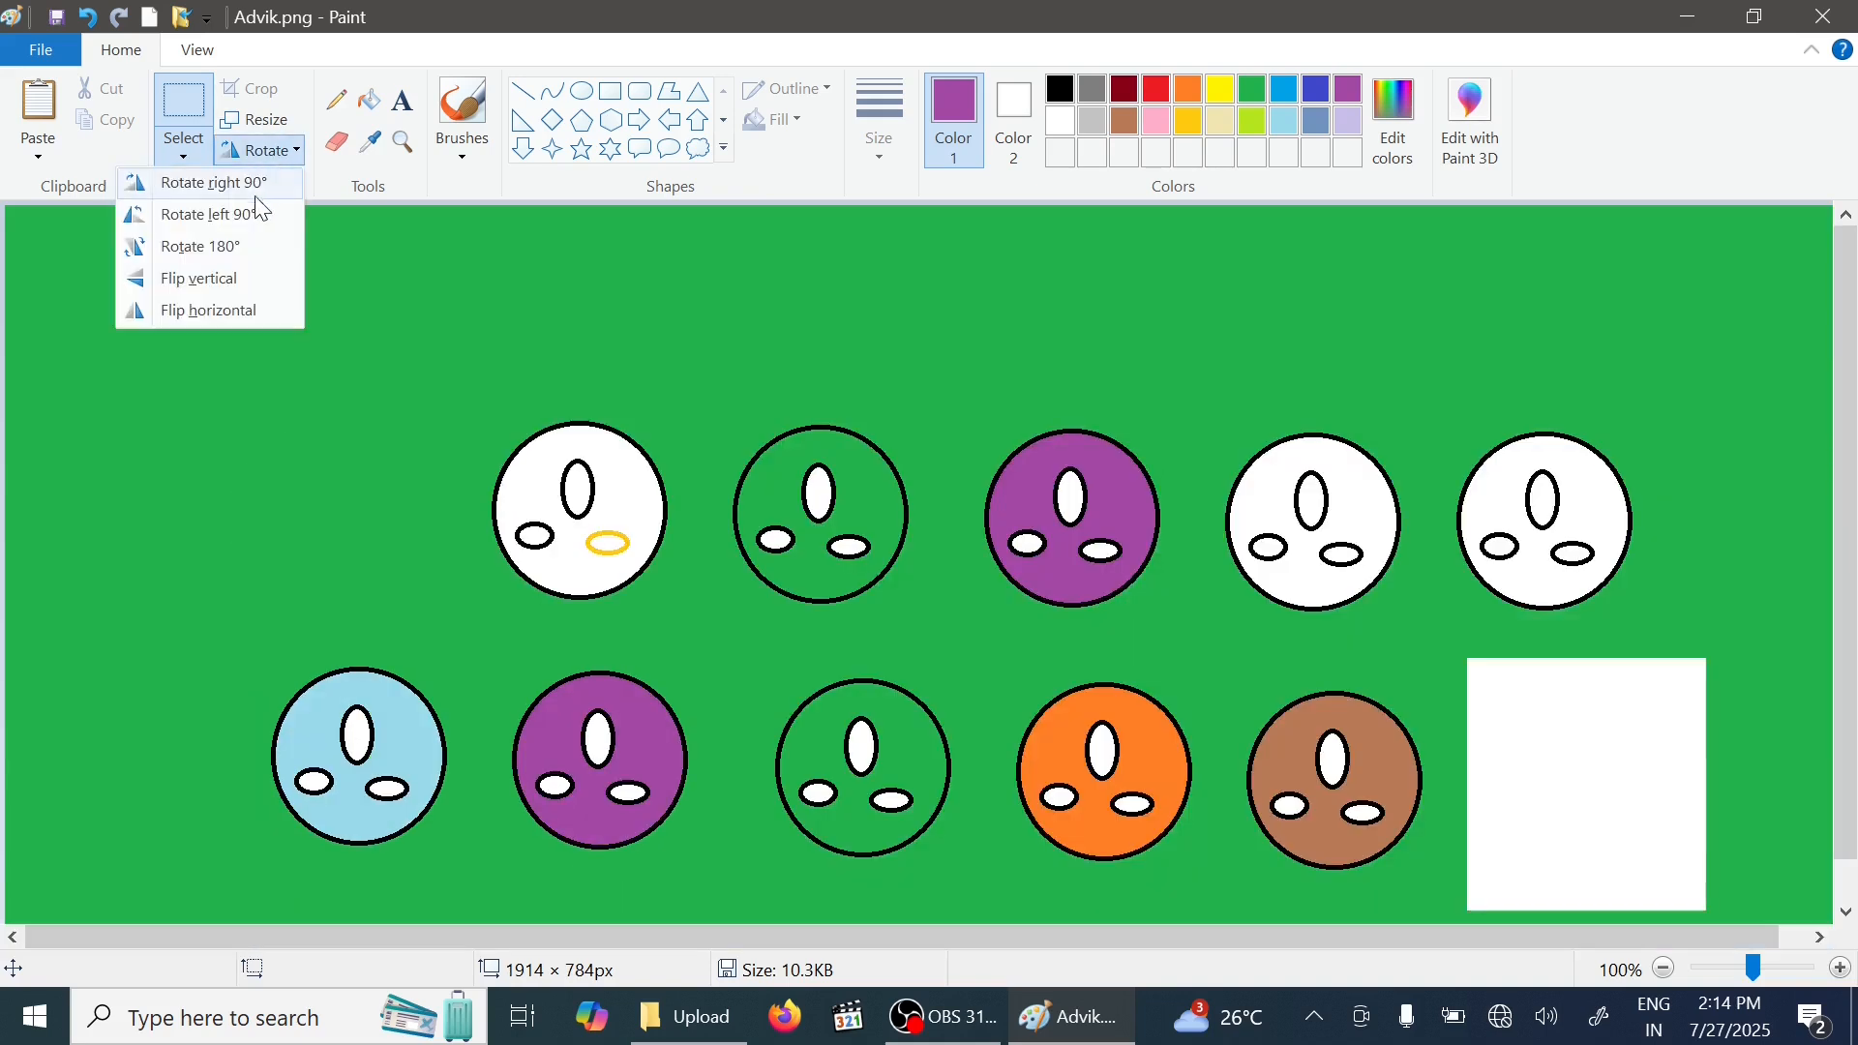
pyautogui.click(259, 184)
pyautogui.click(276, 153)
pyautogui.click(276, 153)
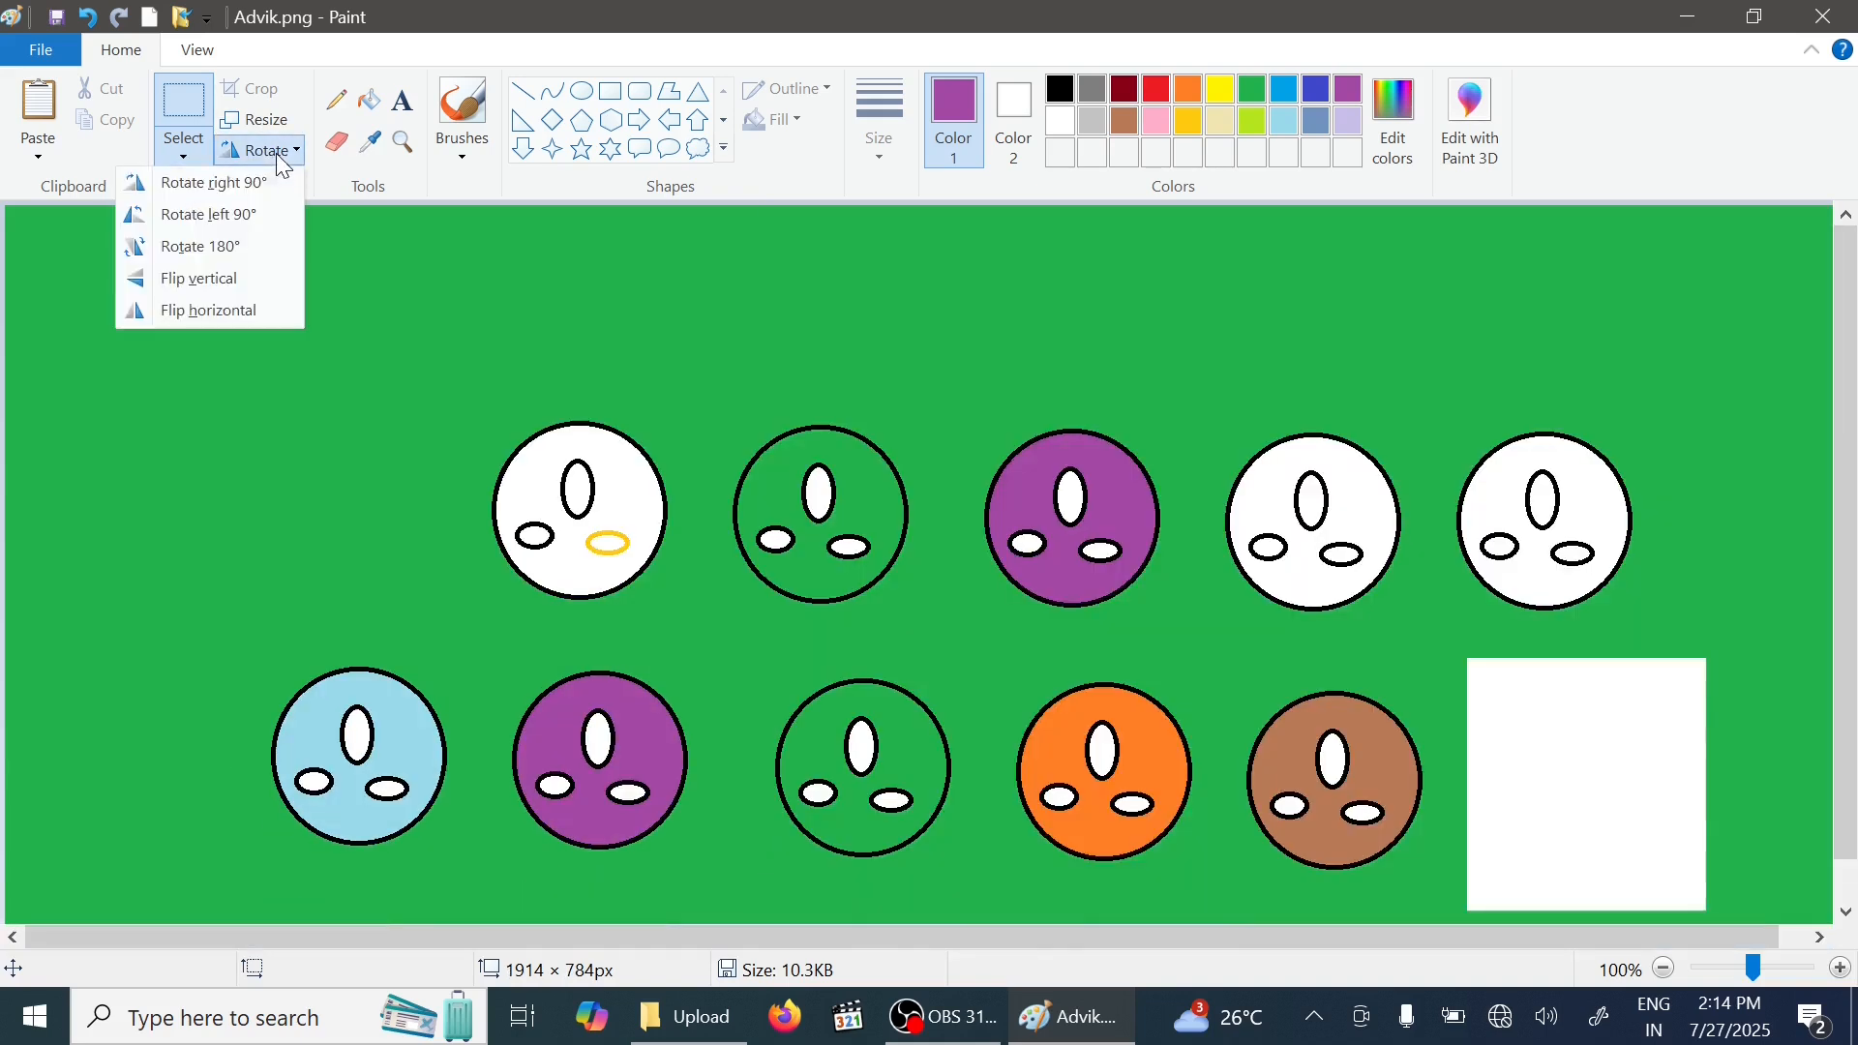
pyautogui.click(268, 186)
pyautogui.click(276, 152)
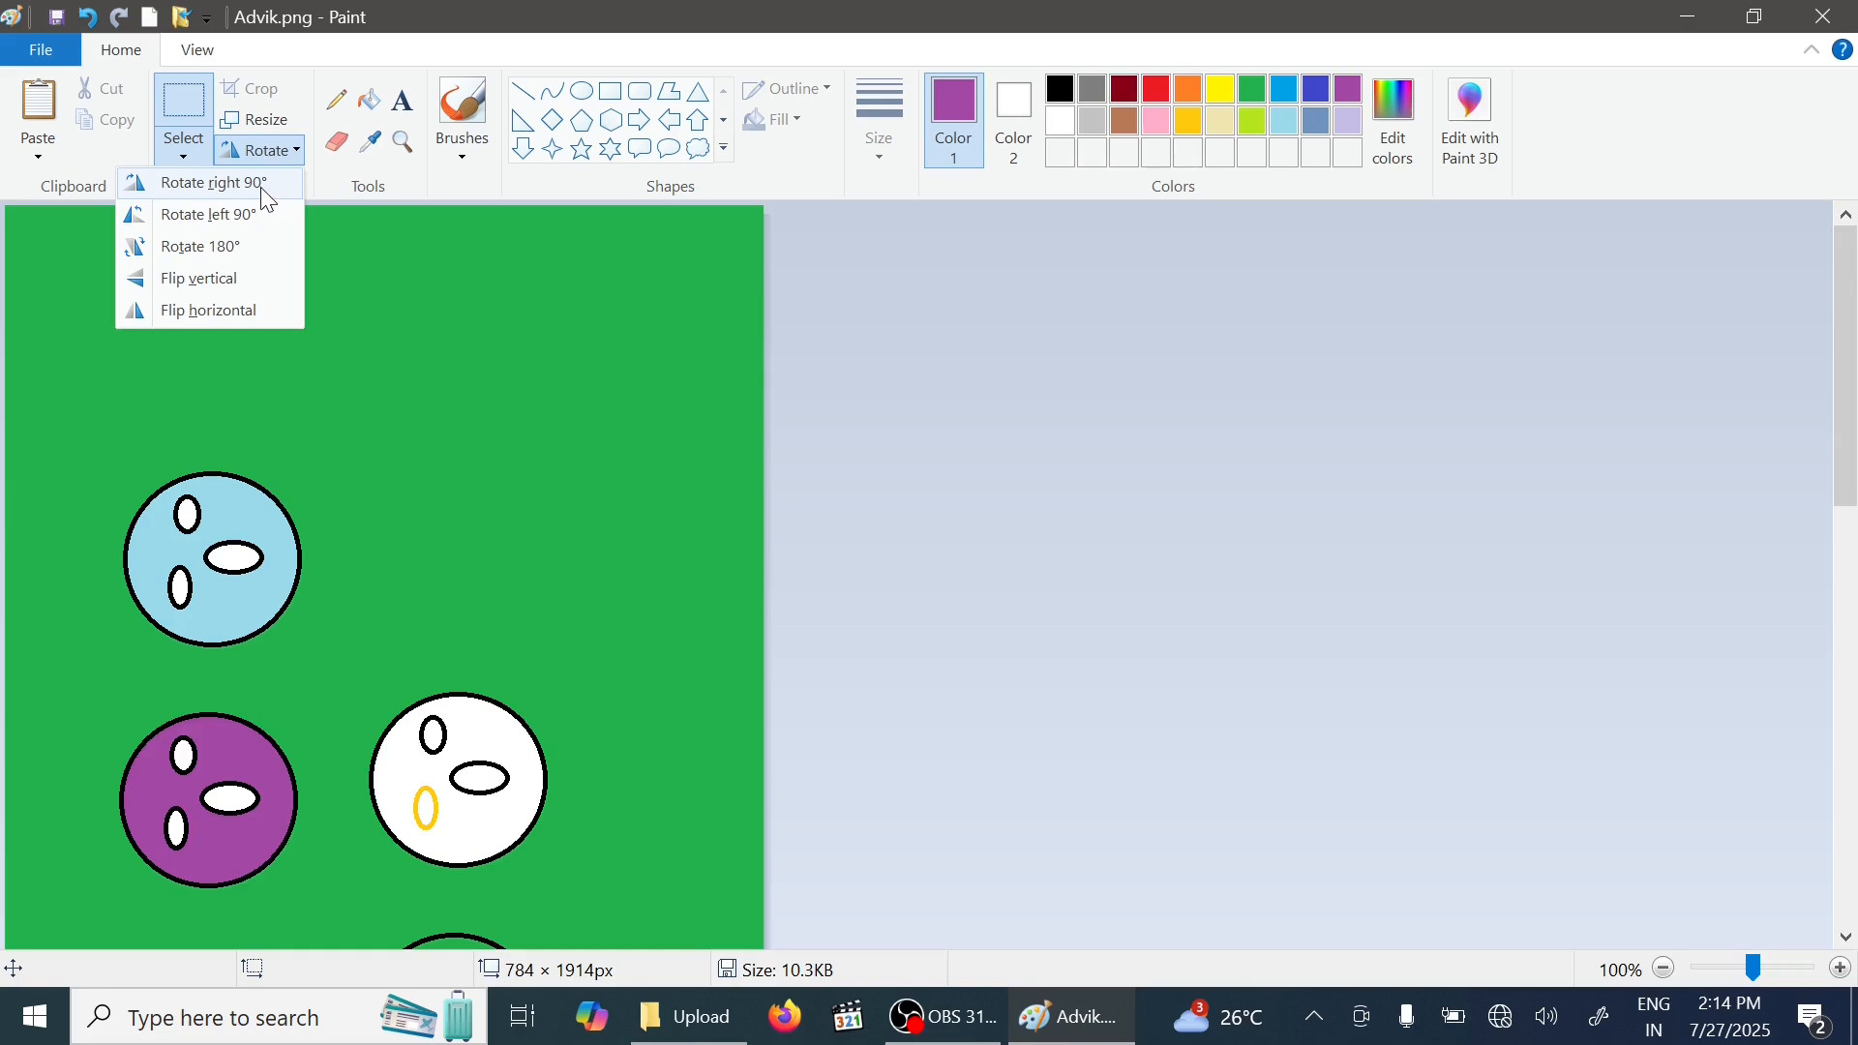
pyautogui.click(269, 186)
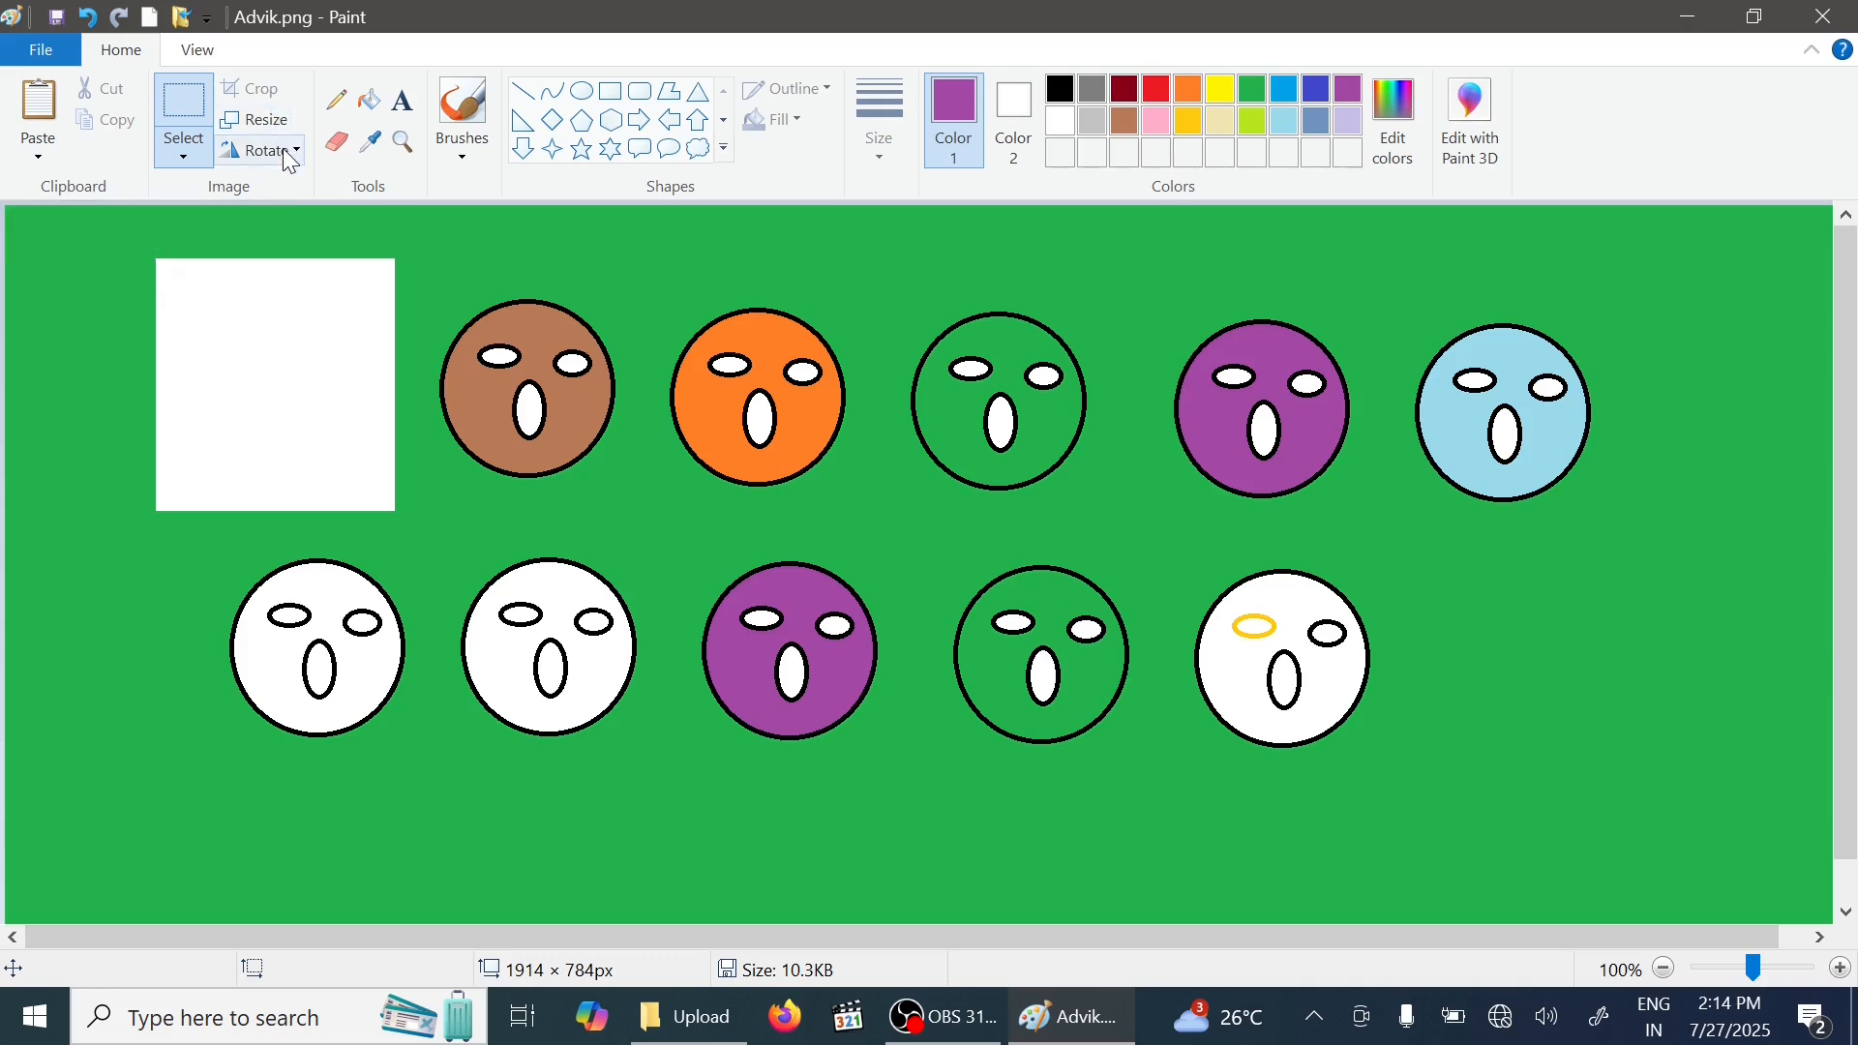
# - Select the entire picture and delete it
pyautogui.click(167, 159)
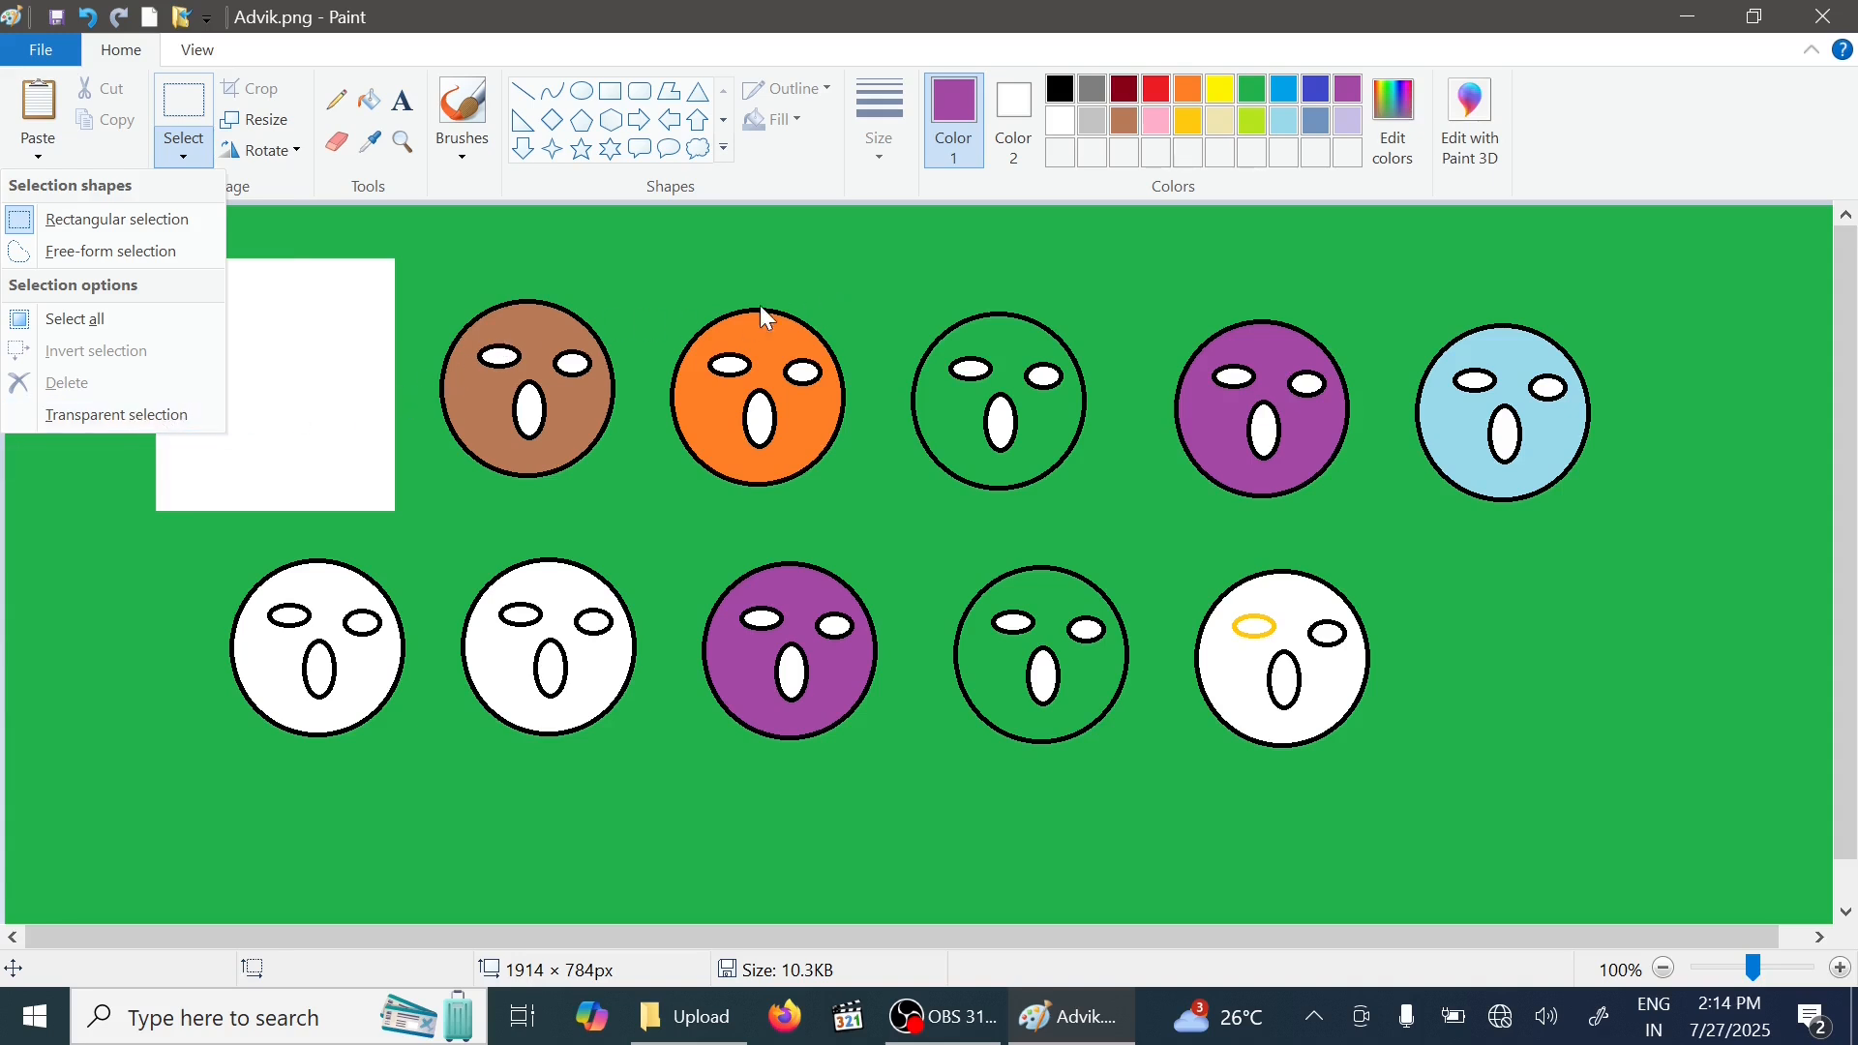
pyautogui.click(1285, 296)
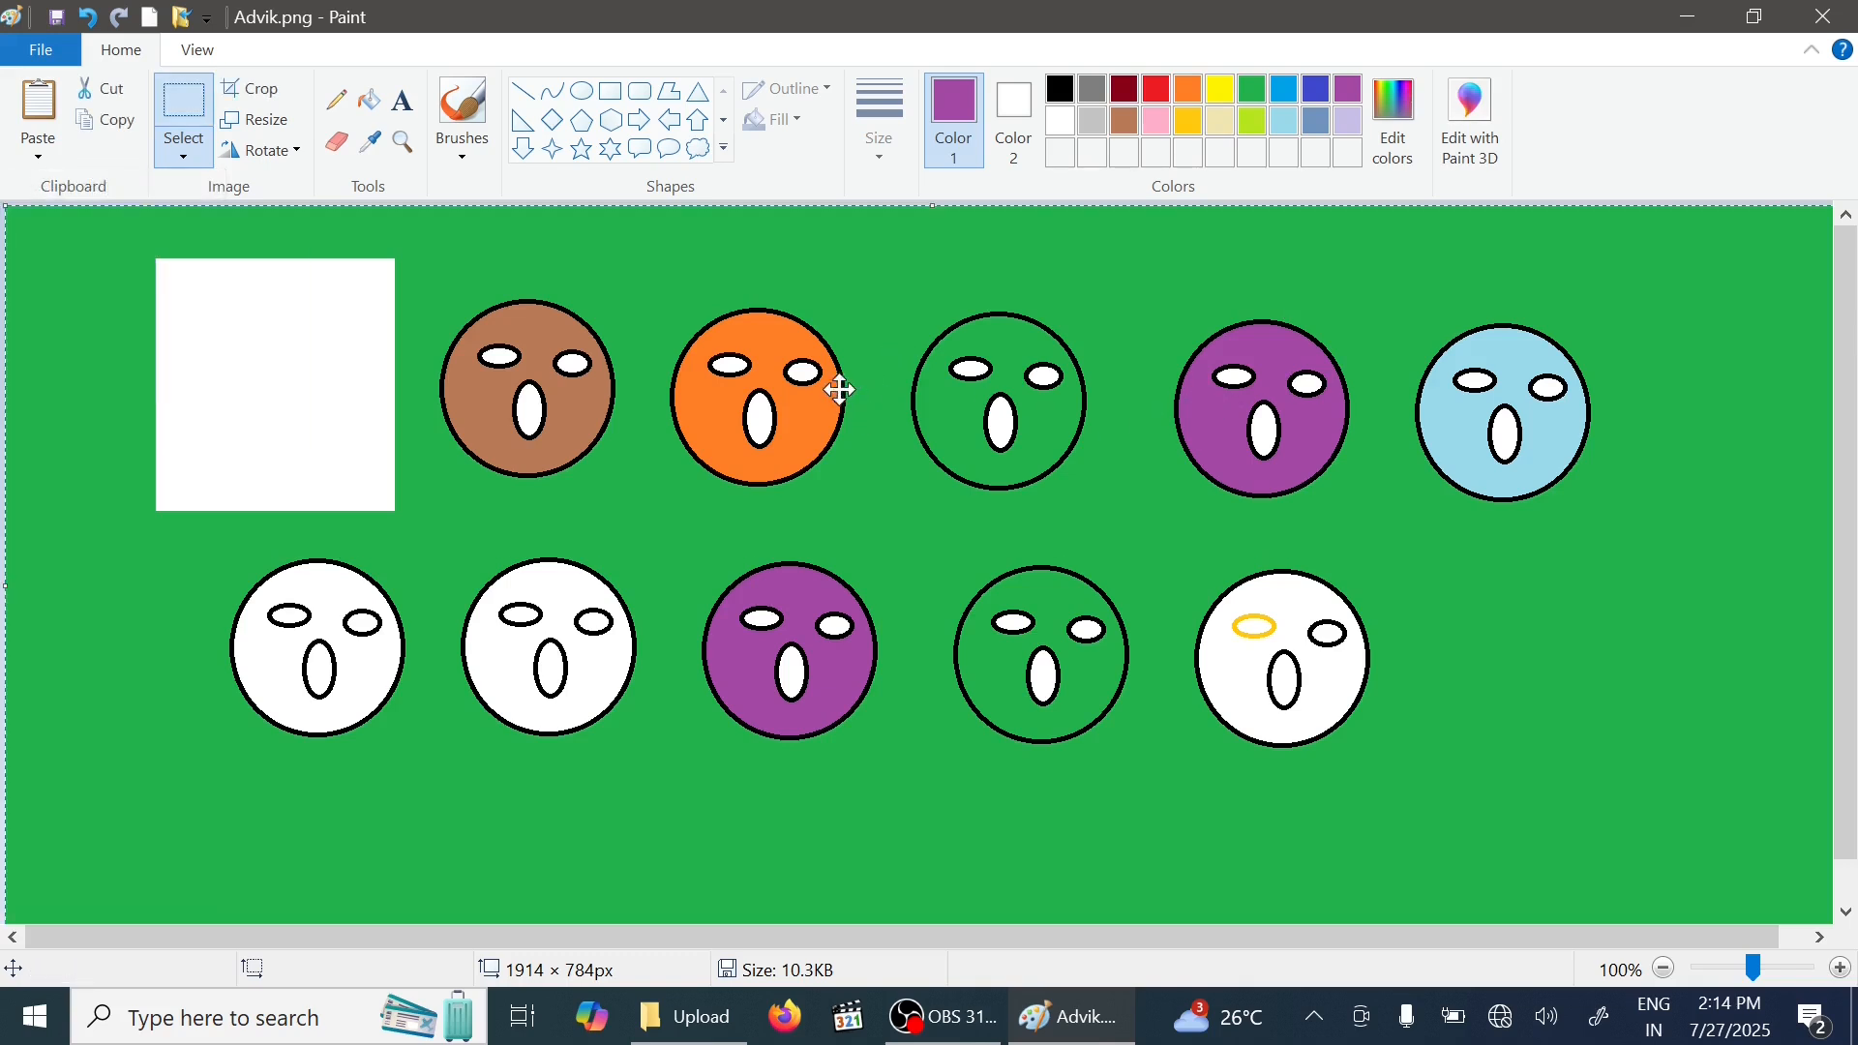
pyautogui.press('Delete')
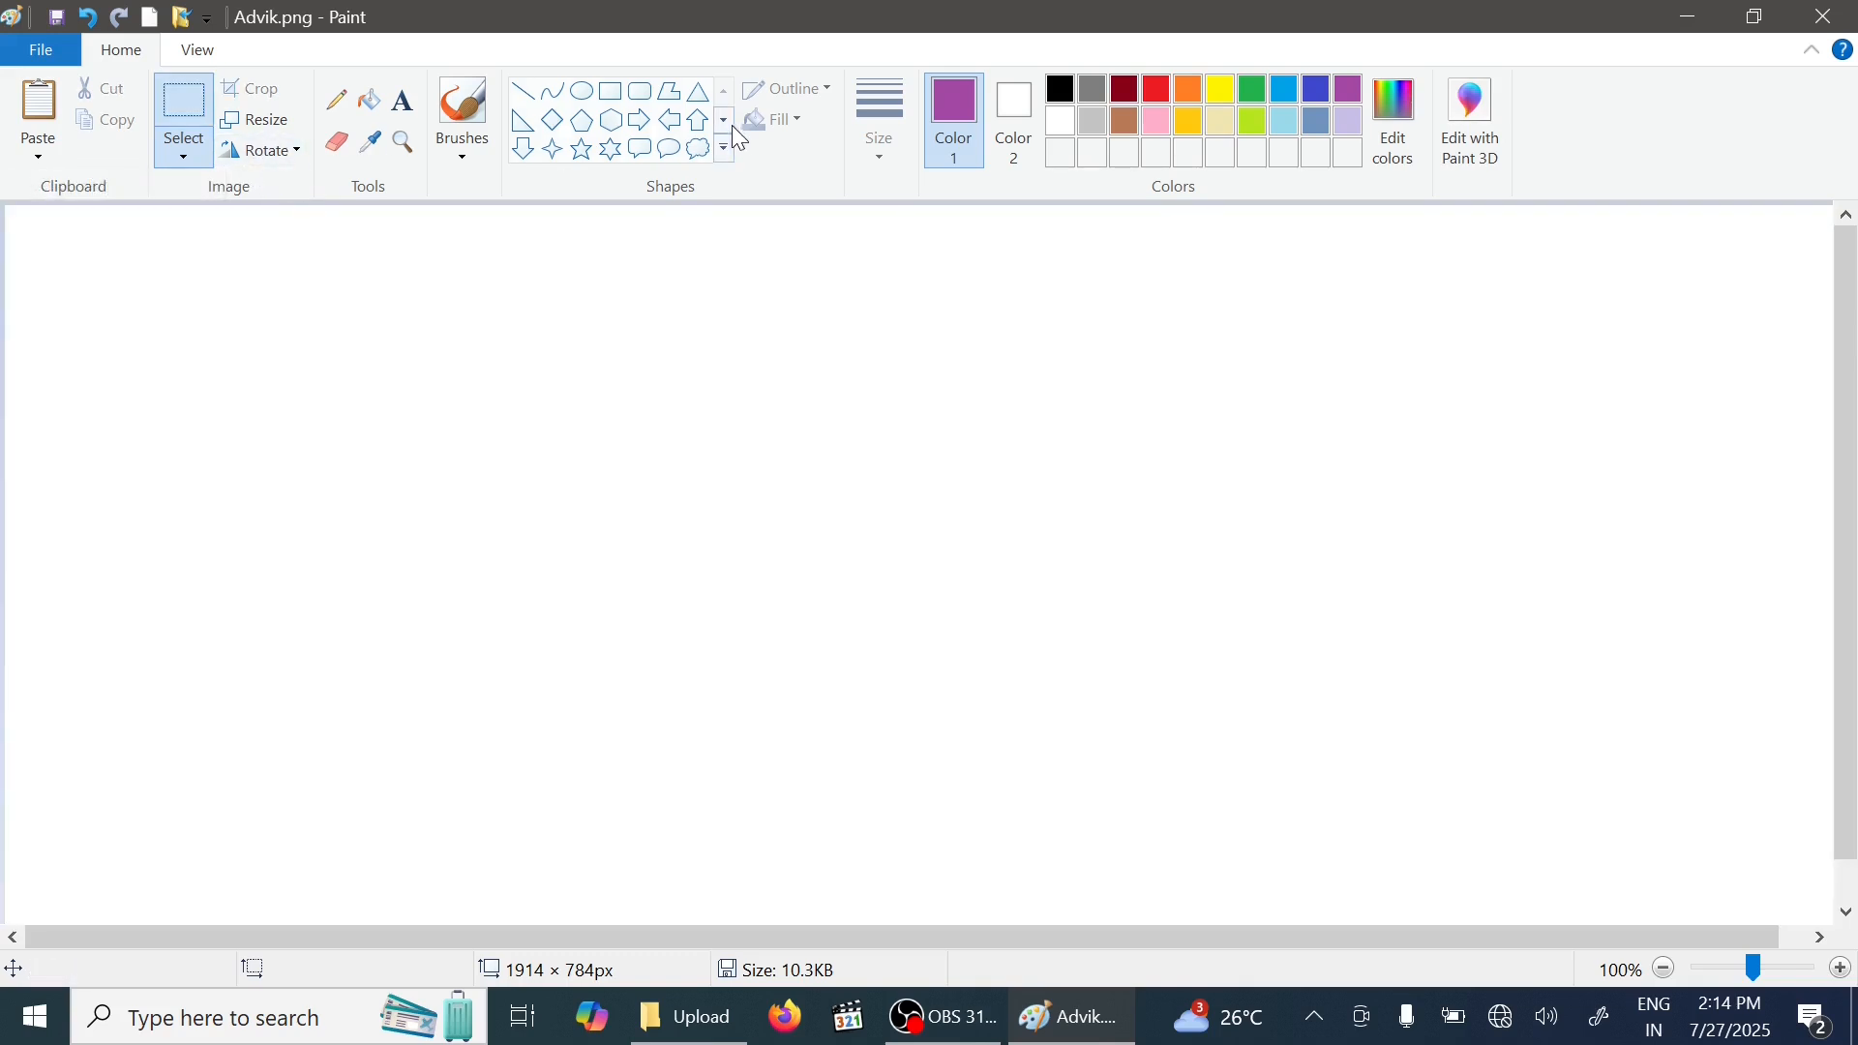
# - Draw a circle about 200 × 211 px with the Ellipse tool and set its outline colour to black
pyautogui.click(589, 101)
pyautogui.moveTo(446, 304); pyautogui.dragTo(642, 508)
pyautogui.click(1225, 91)
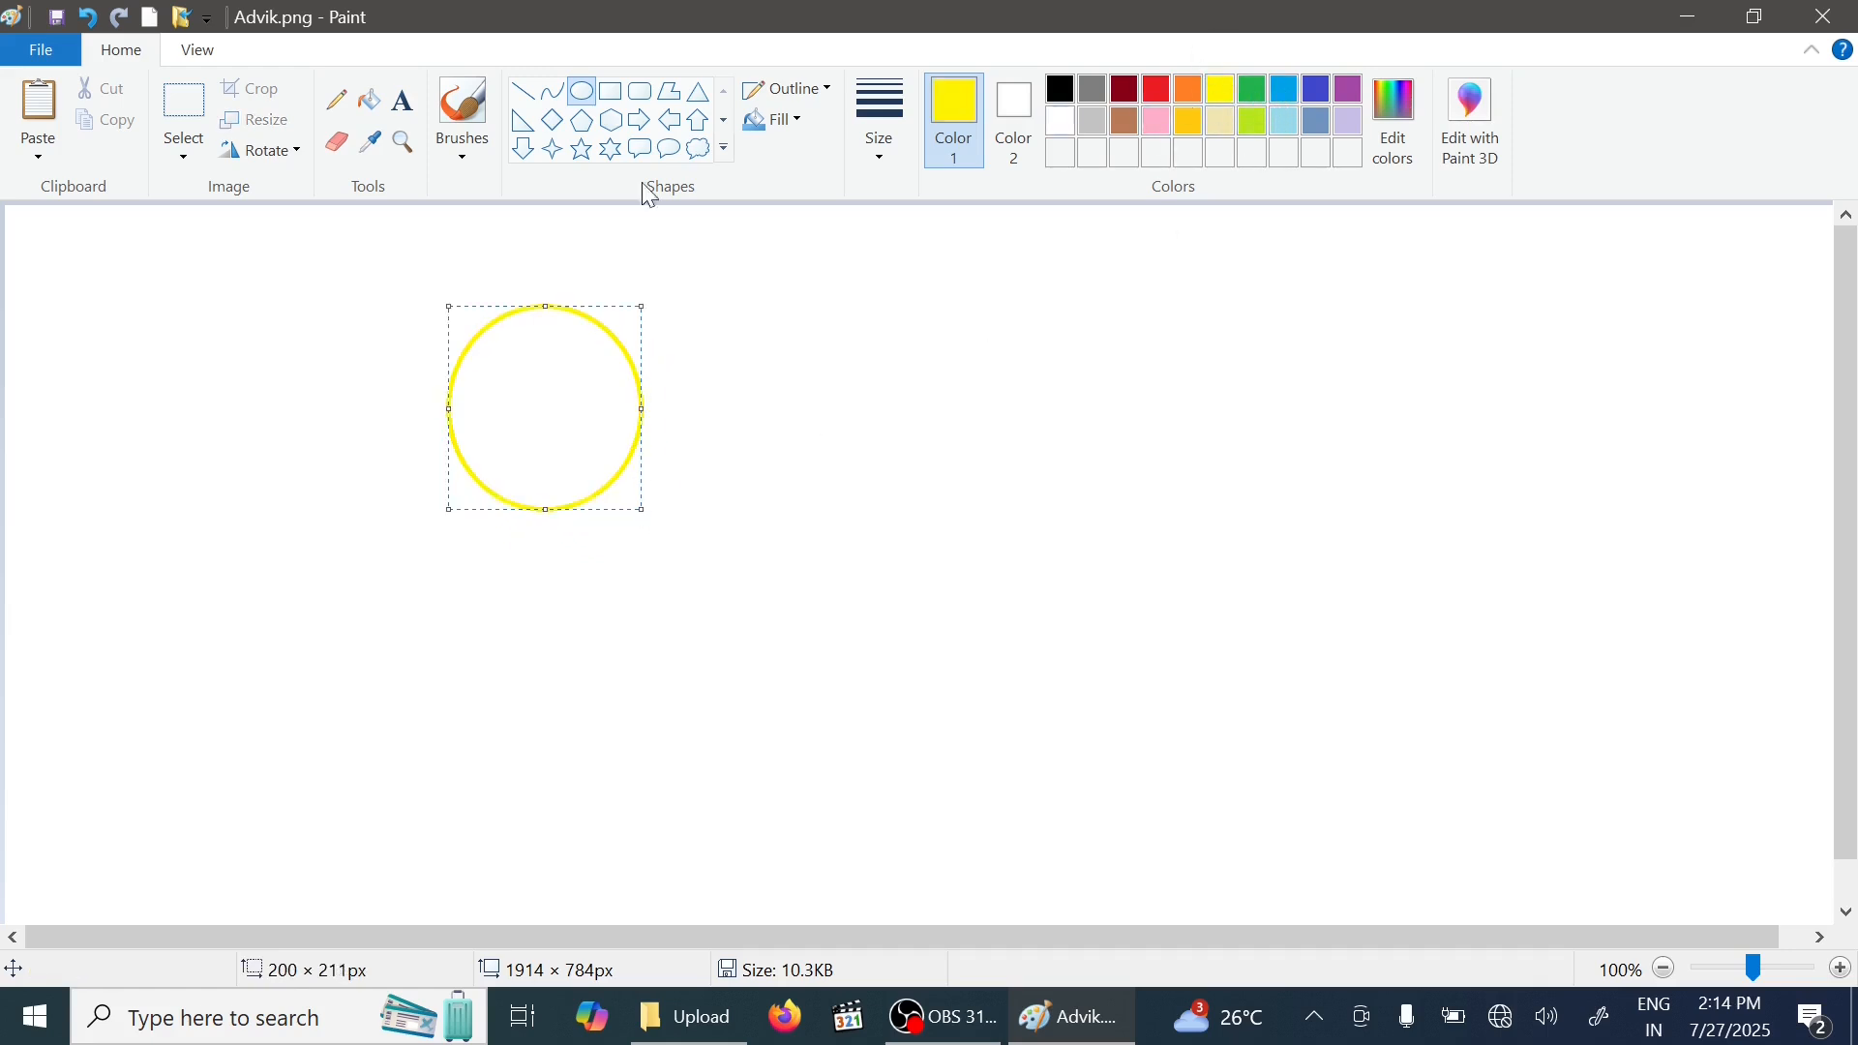
pyautogui.click(1255, 91)
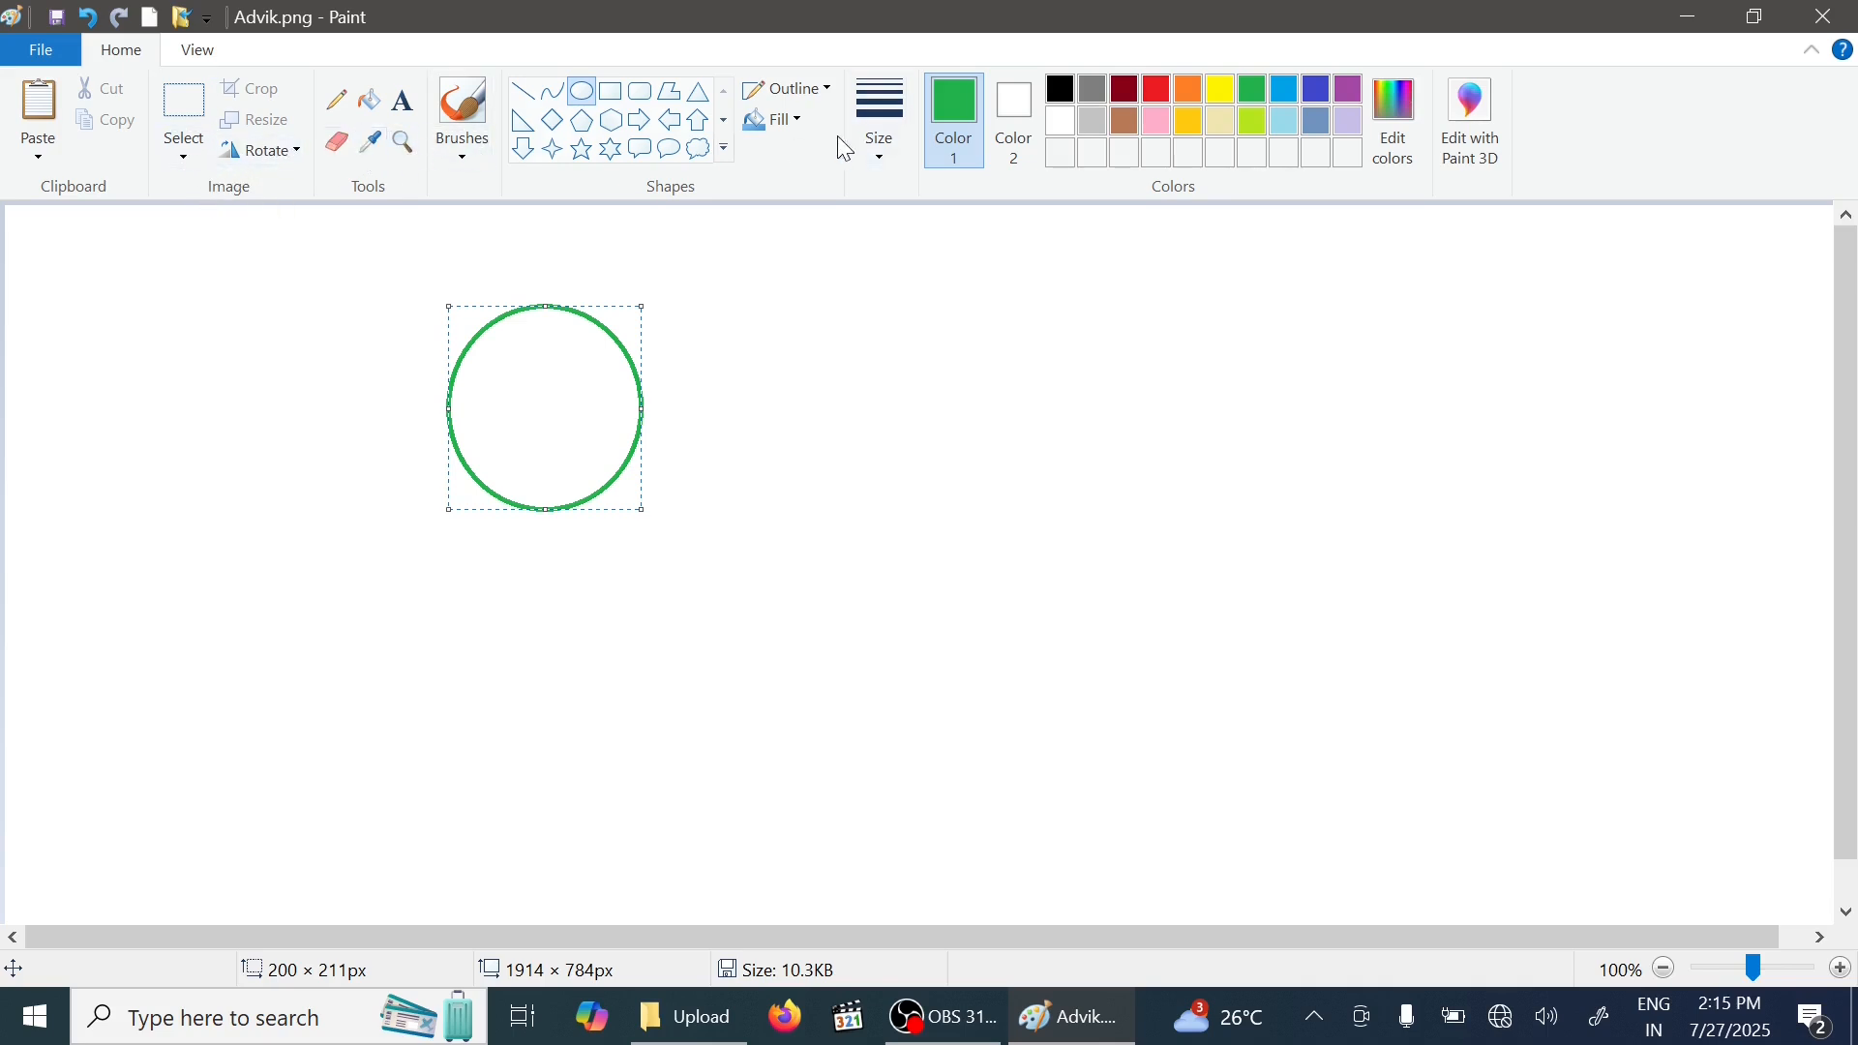
pyautogui.click(1064, 91)
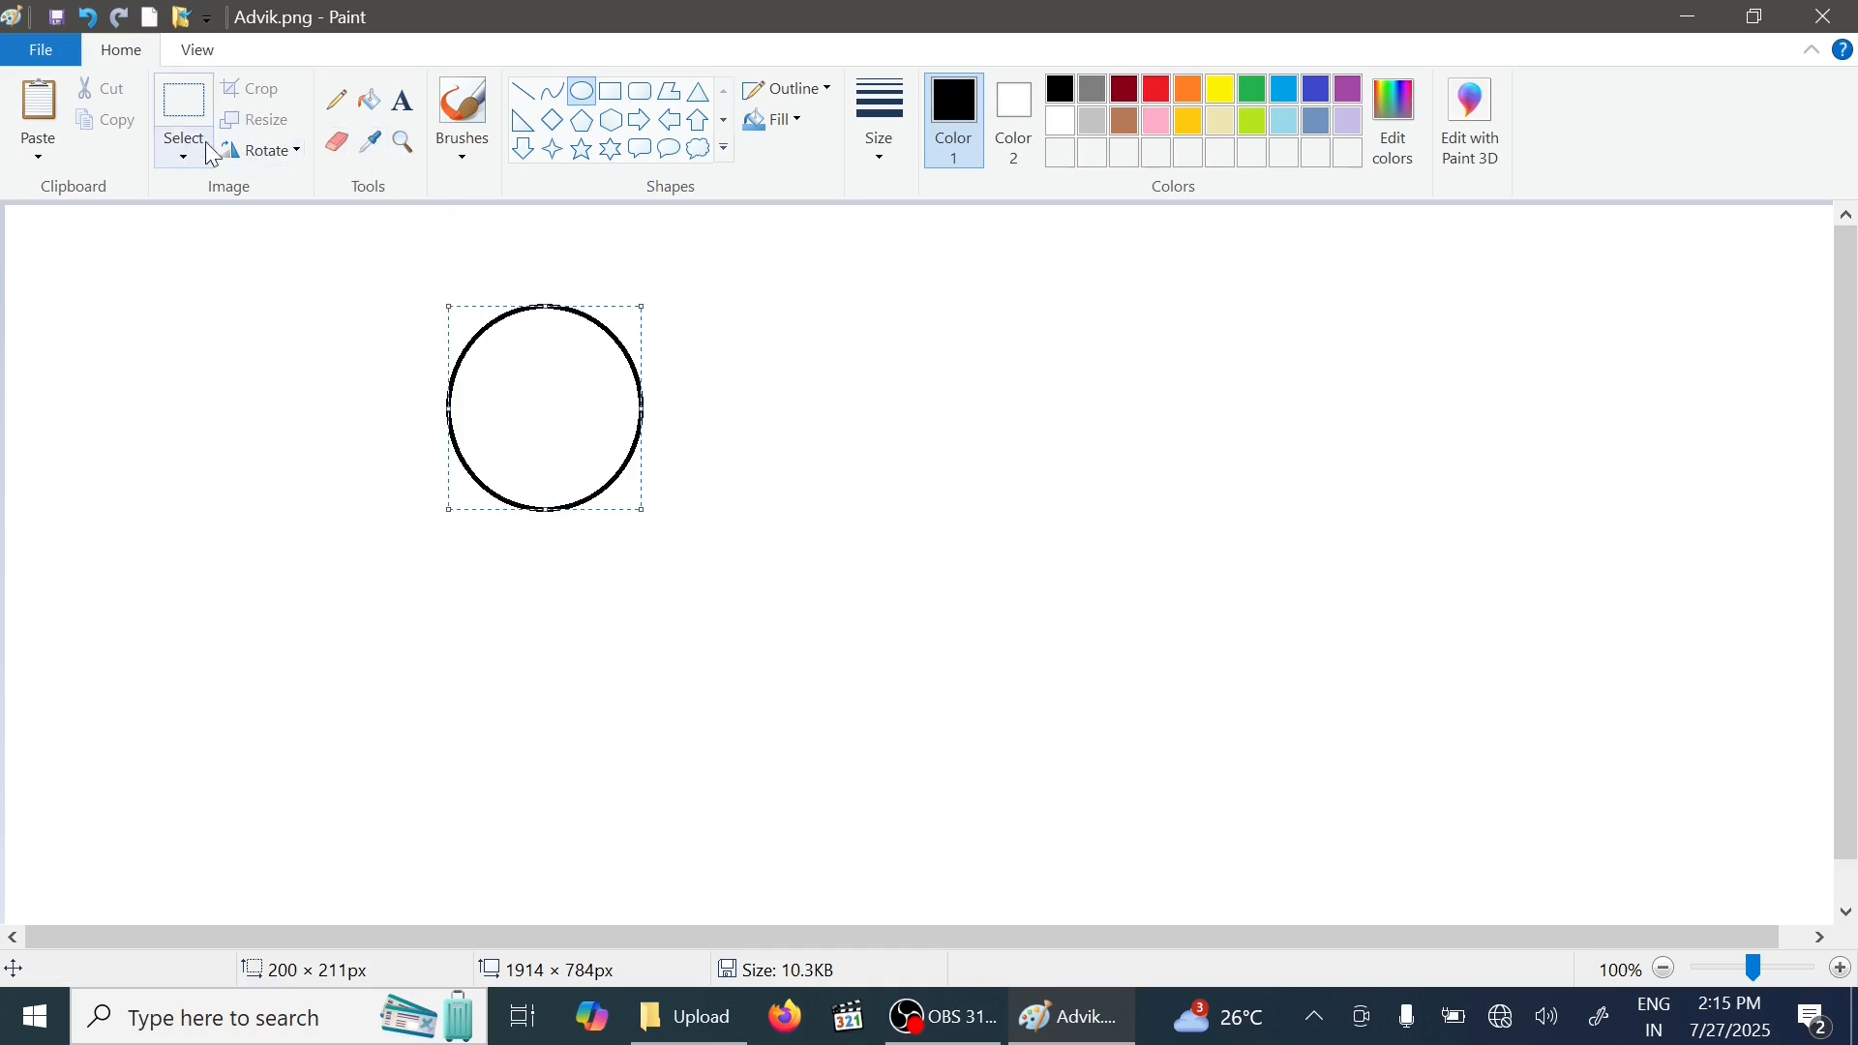
# - Draw two oval eyes and an oval mouth inside the circle
pyautogui.click(664, 374)
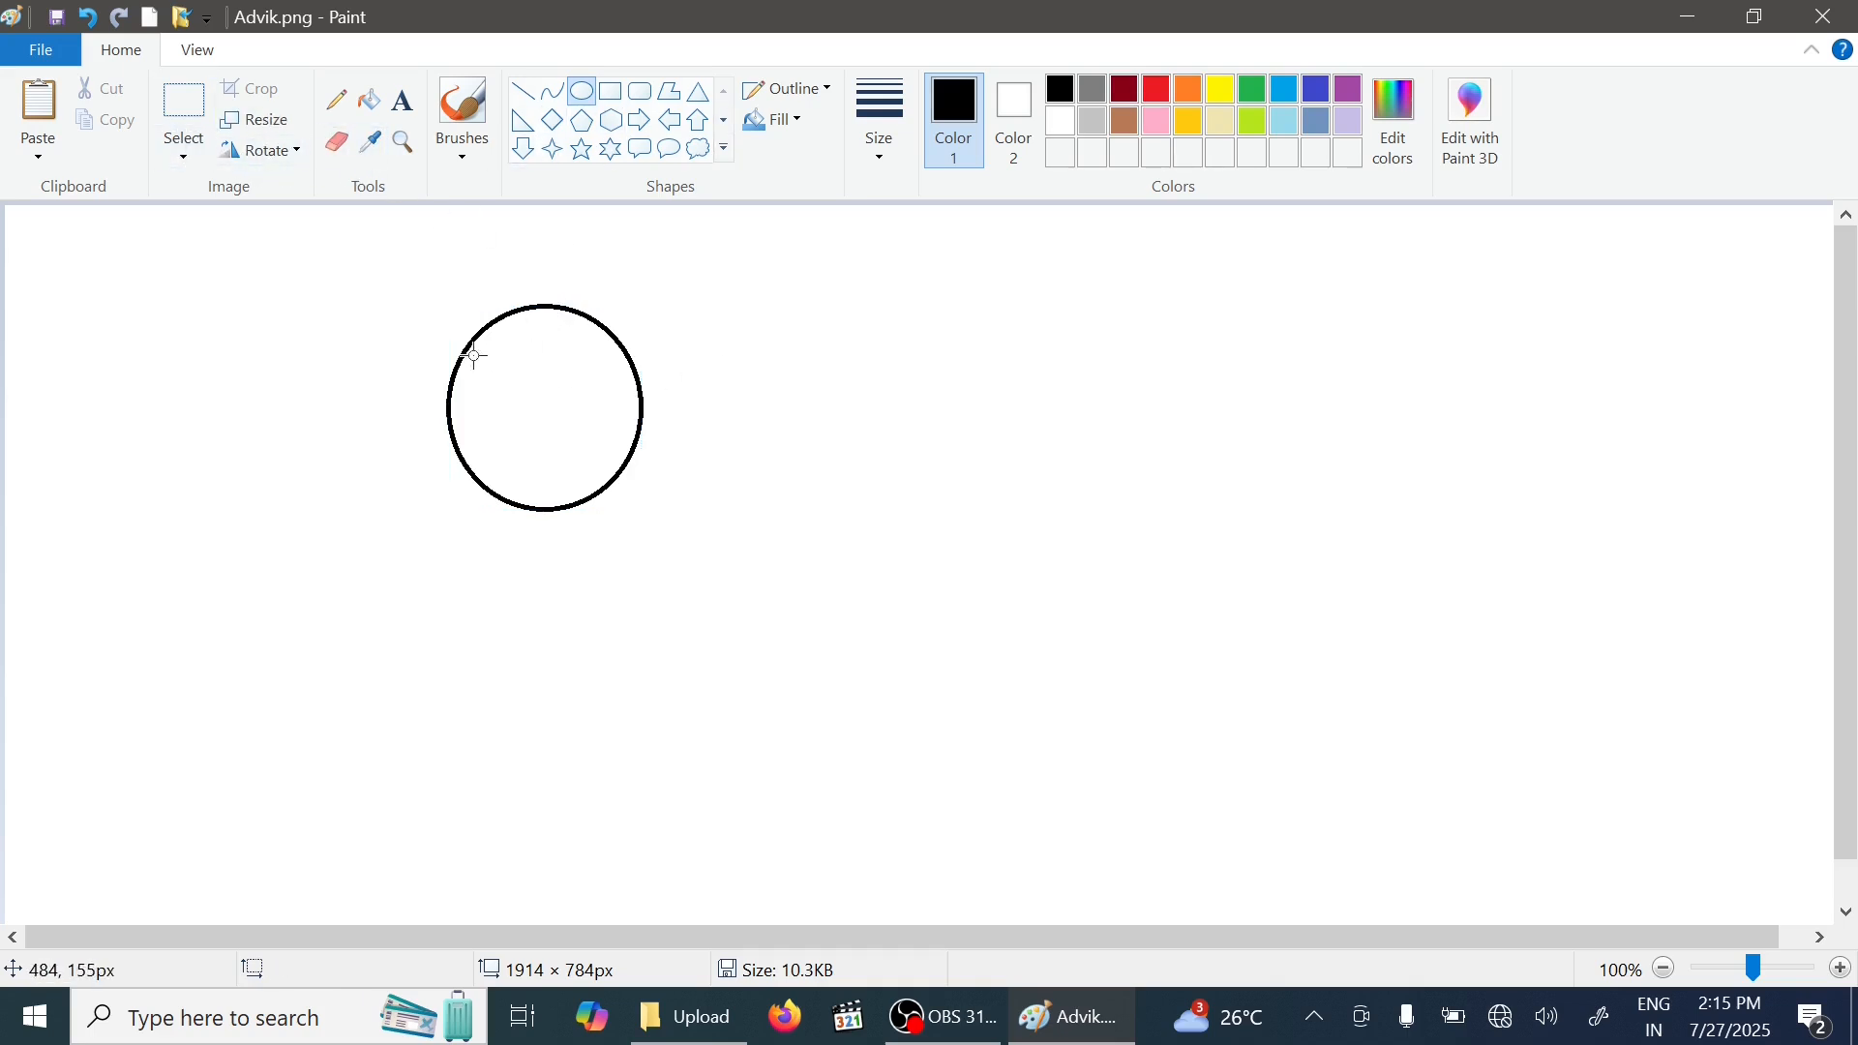
pyautogui.moveTo(474, 356)
pyautogui.mouseDown()
pyautogui.moveTo(510, 380)
pyautogui.moveTo(599, 382)
pyautogui.moveTo(555, 477)
pyautogui.mouseUp()
pyautogui.click(577, 359)
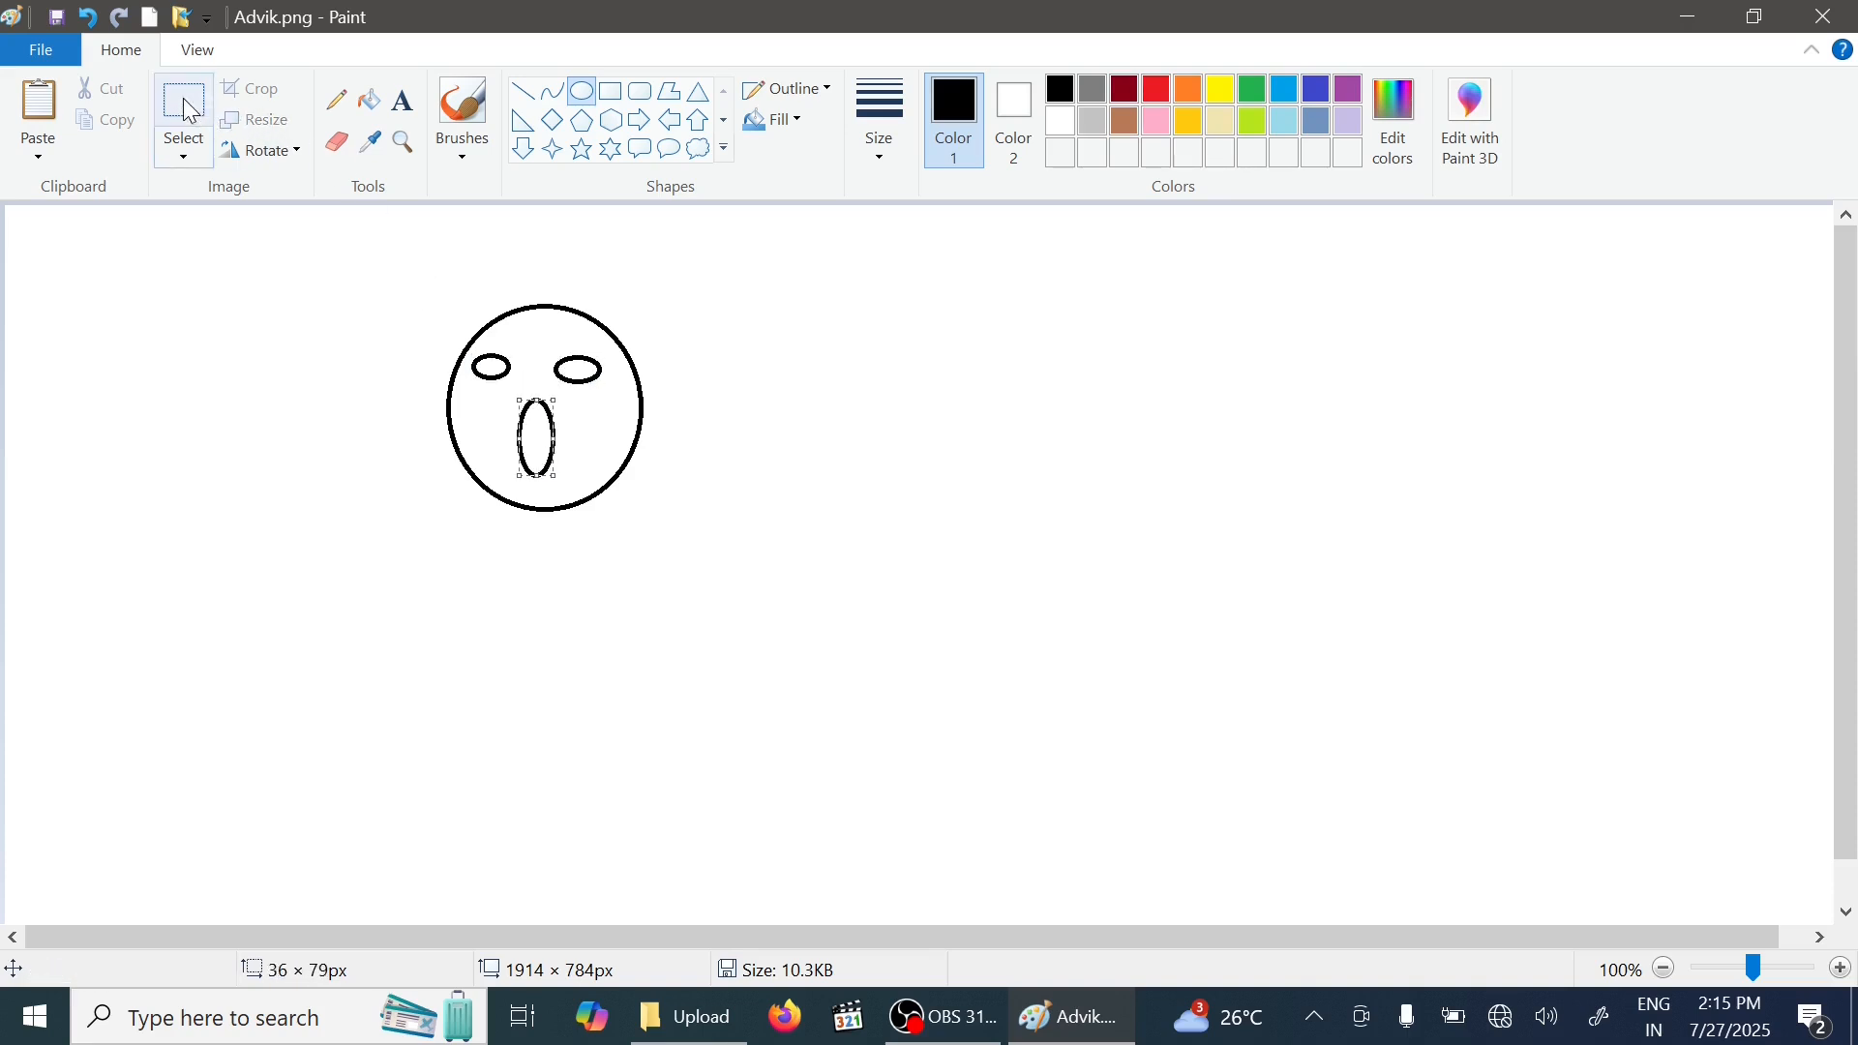
# - Fill the new face with green using the Fill tool
pyautogui.click(368, 101)
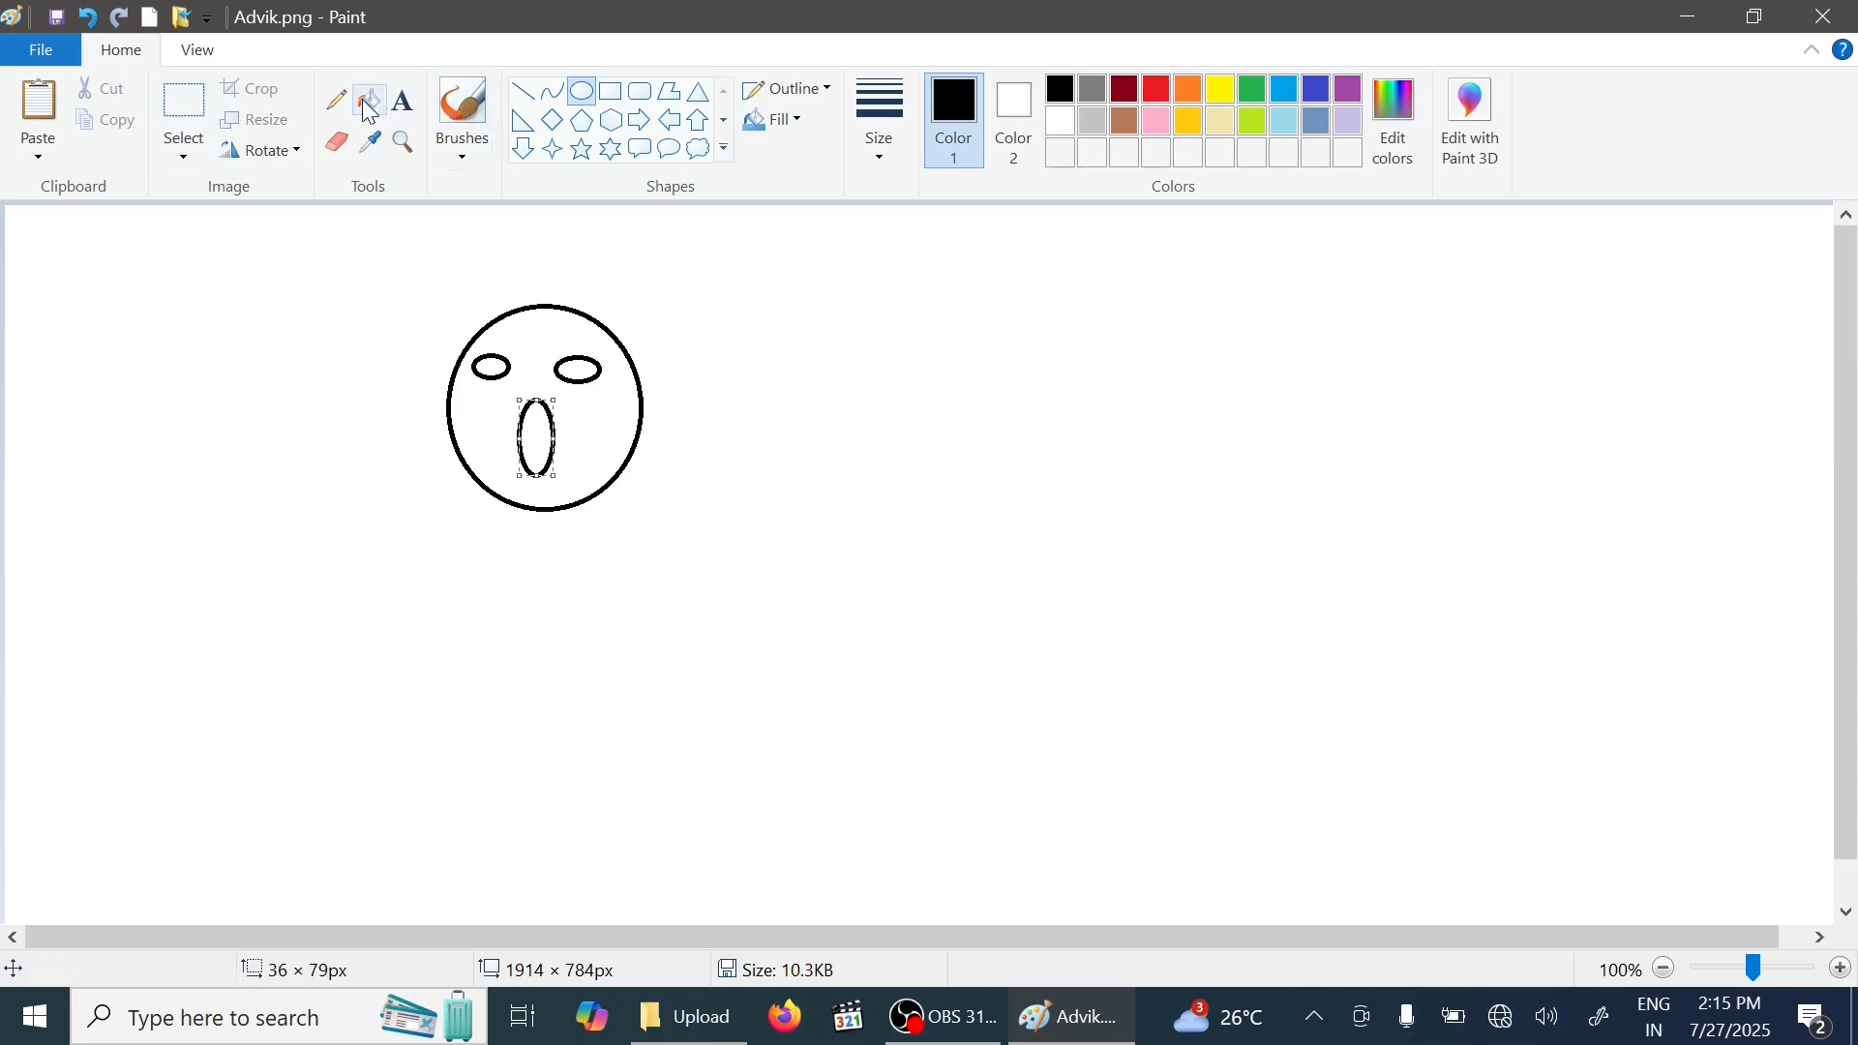
pyautogui.click(1264, 98)
pyautogui.click(547, 324)
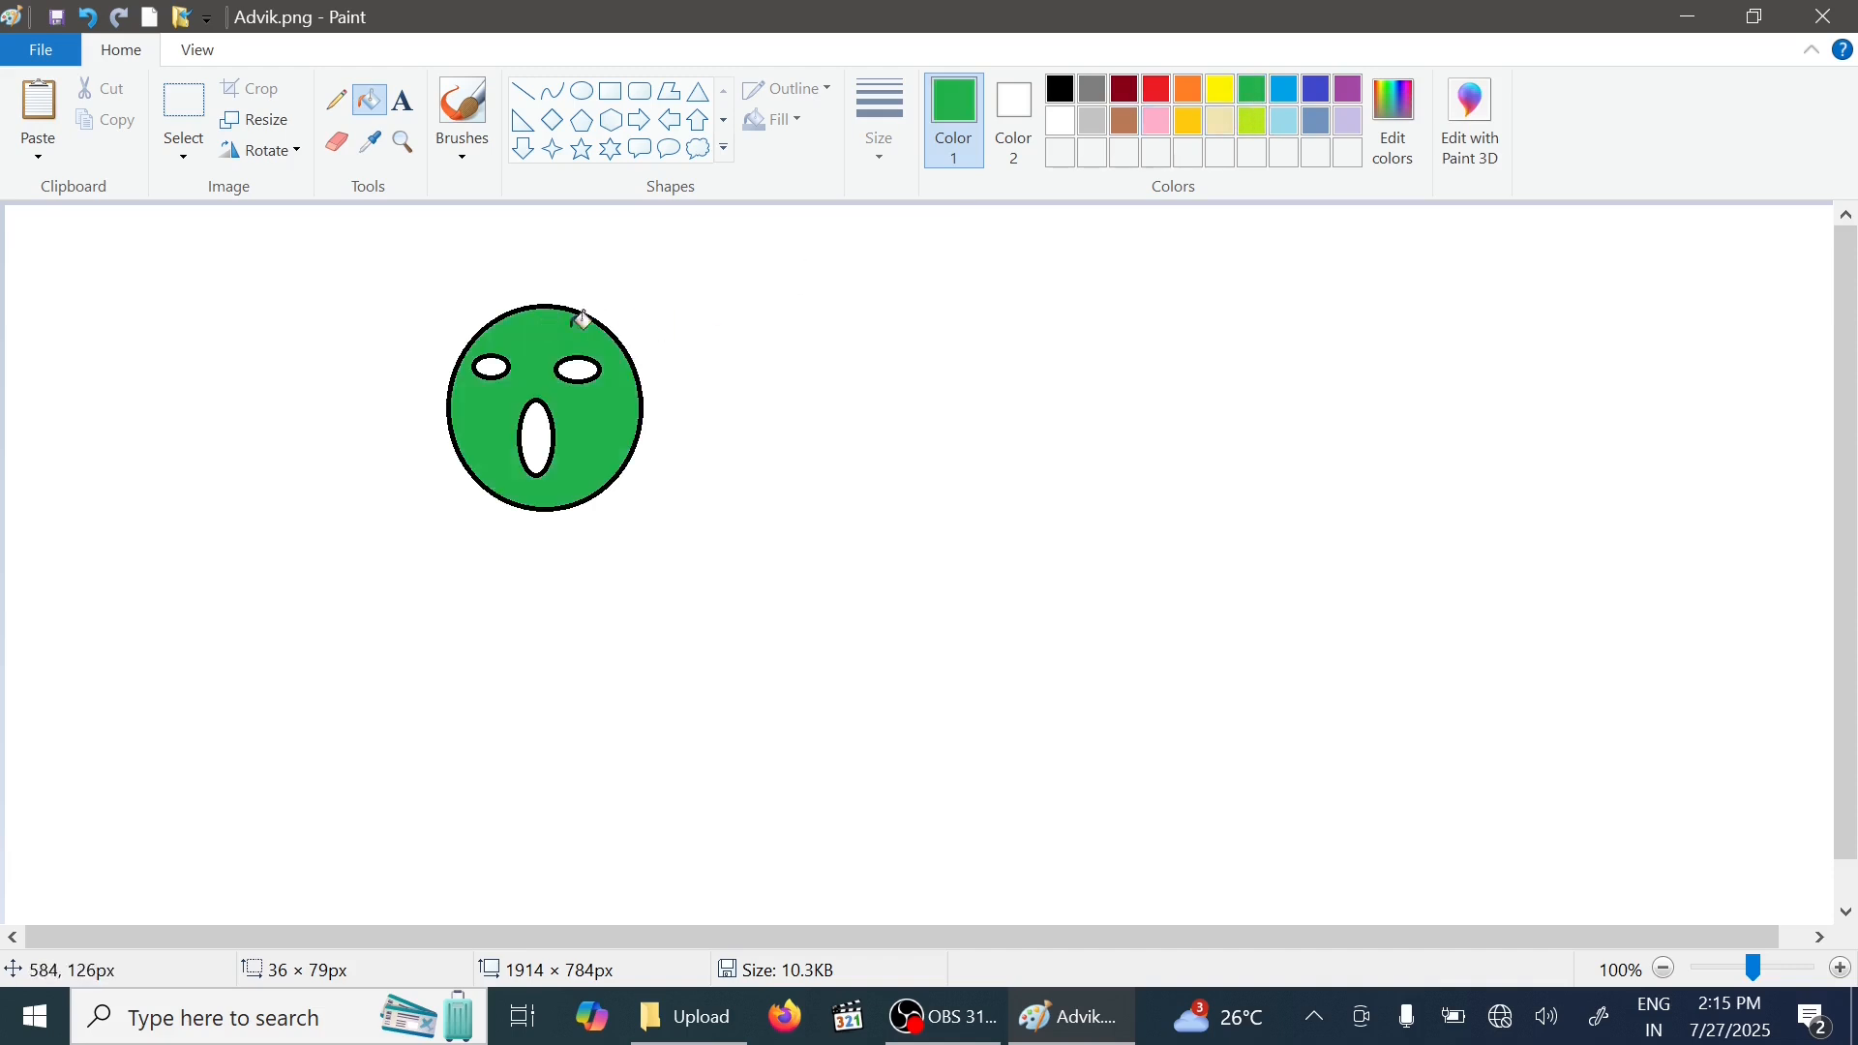
# - Select the green face, turn on transparent selection, and drag the face across the canvas to leave a trail of copies
pyautogui.click(195, 103)
pyautogui.moveTo(427, 276); pyautogui.dragTo(697, 542)
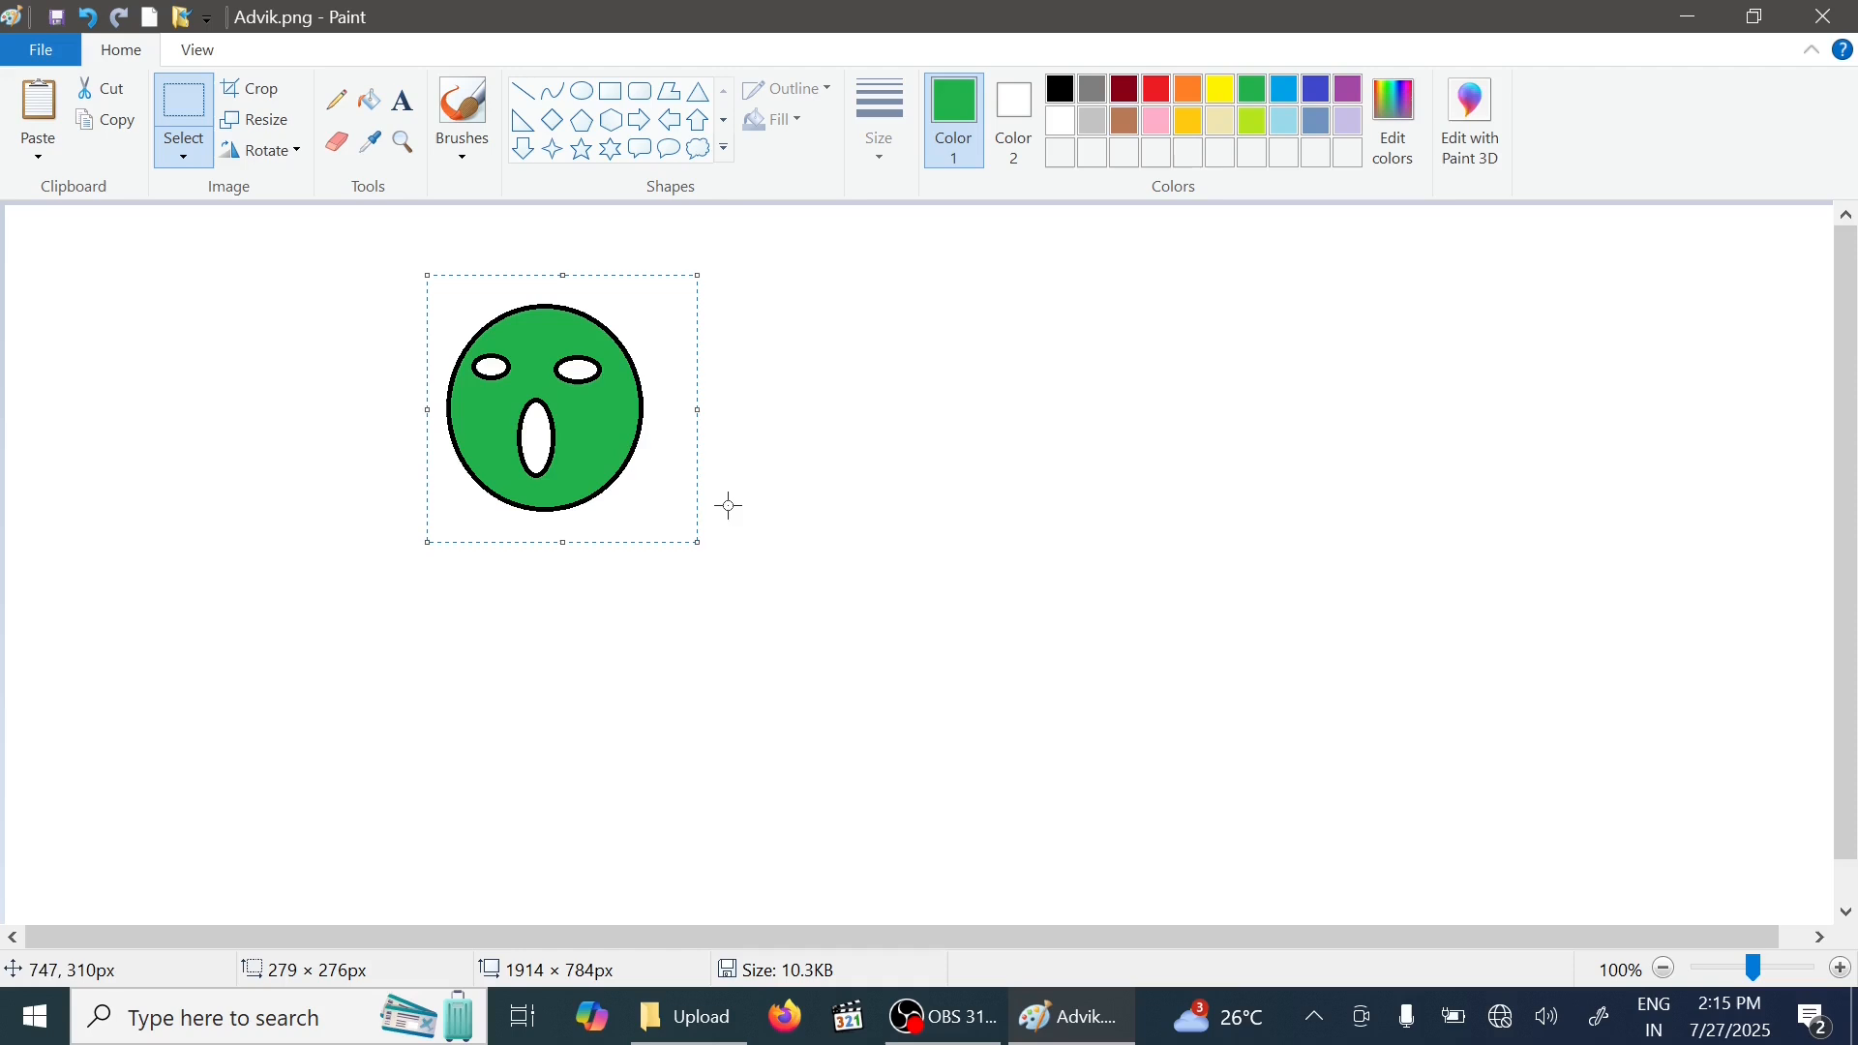
pyautogui.click(179, 169)
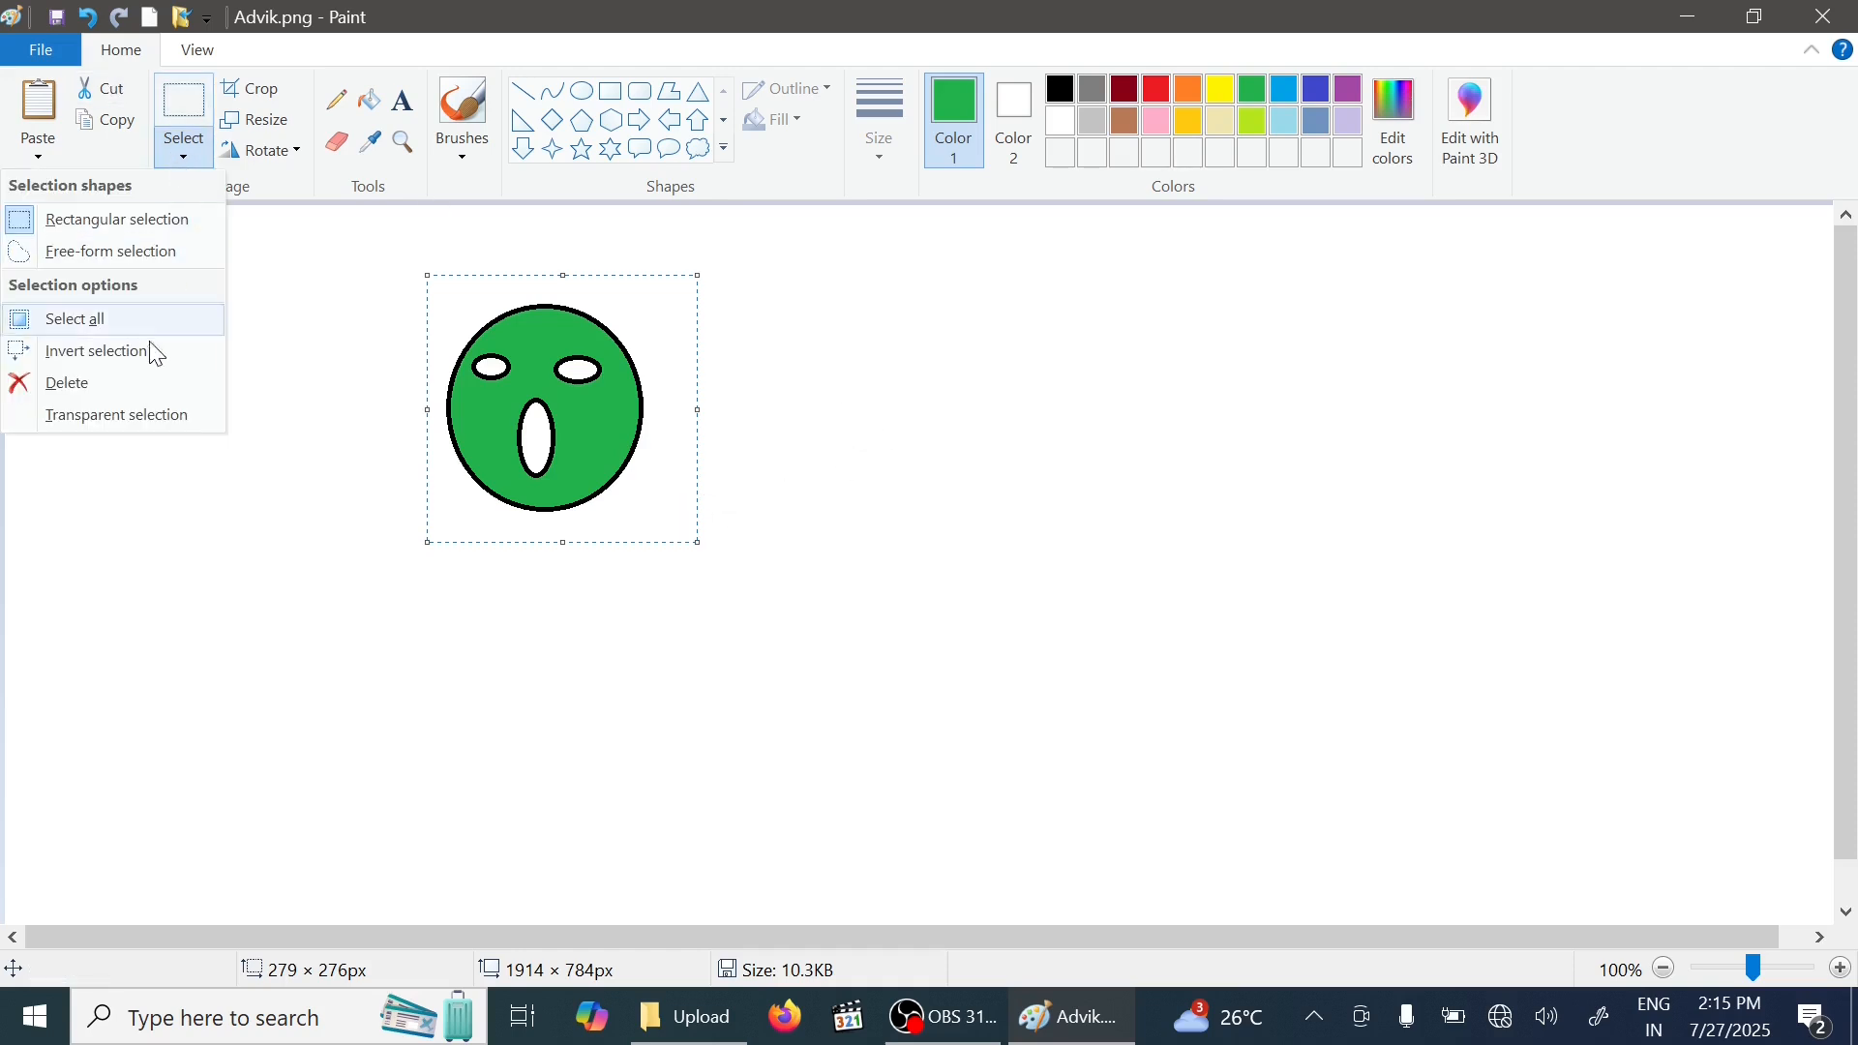
pyautogui.click(126, 418)
pyautogui.click(183, 153)
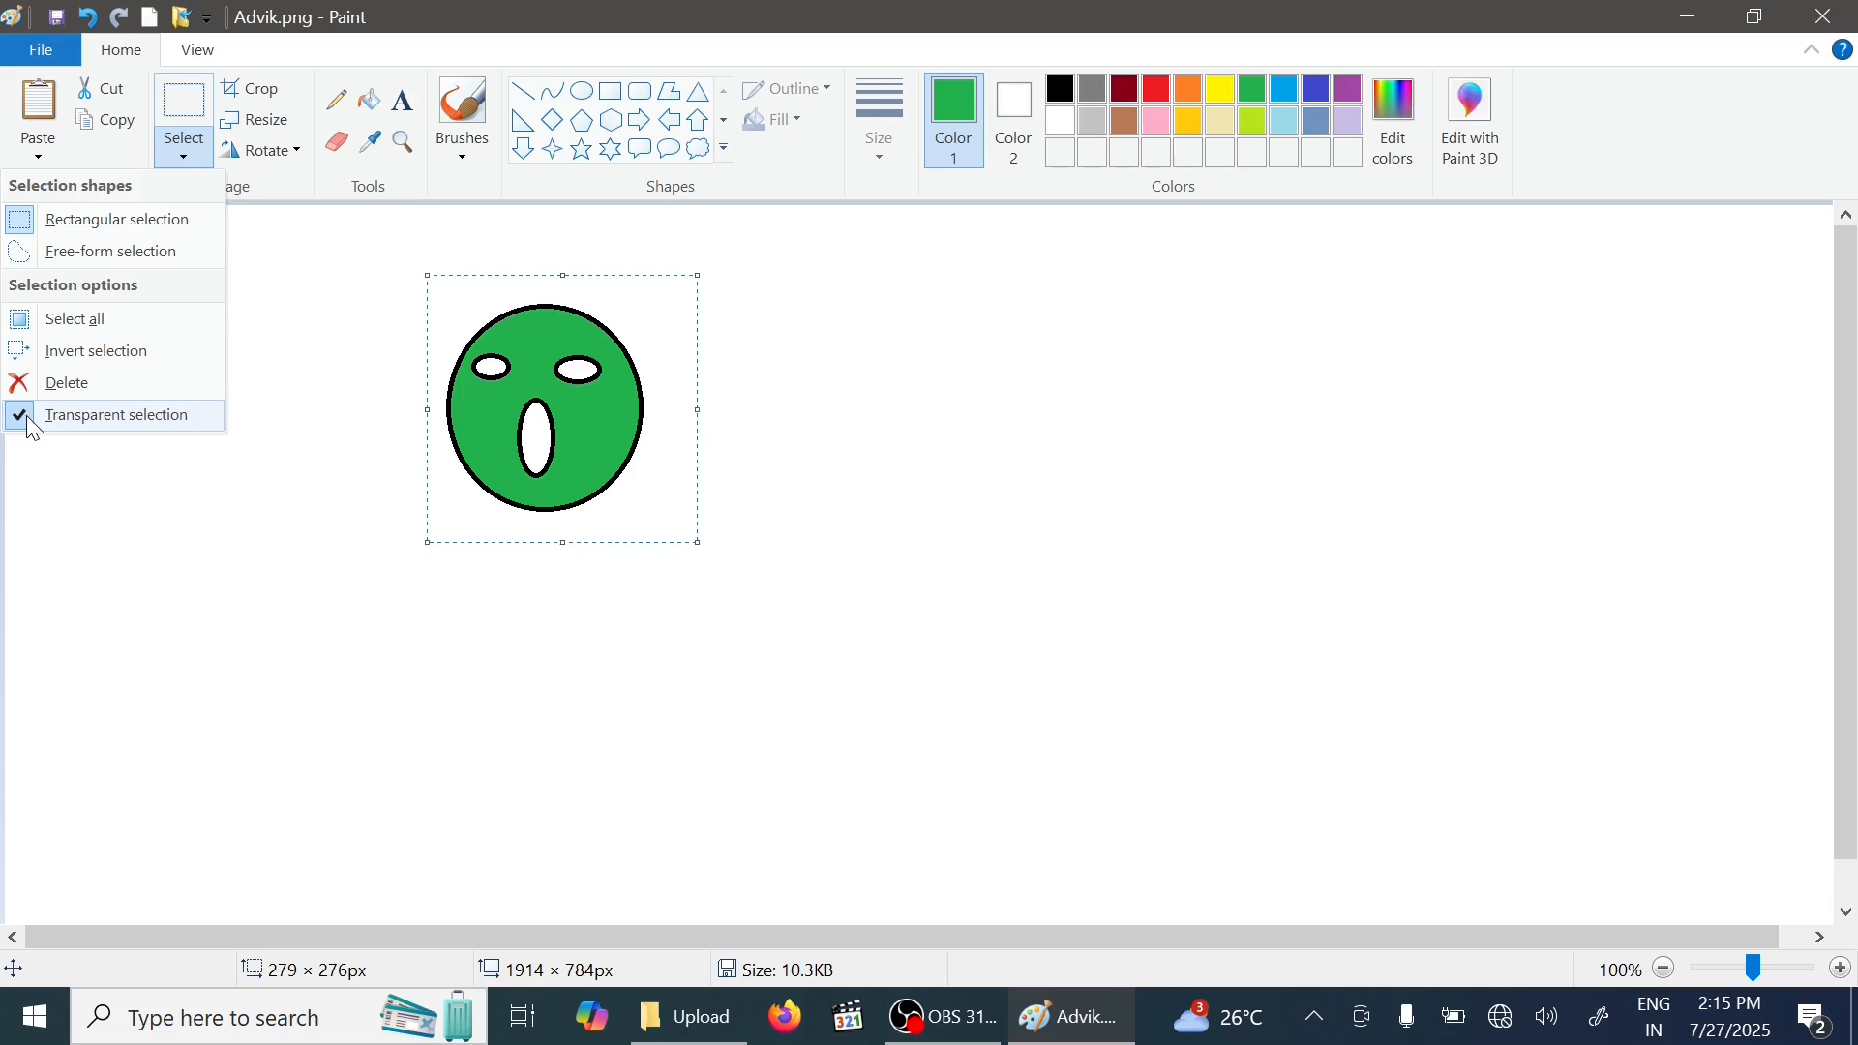
pyautogui.click(545, 416)
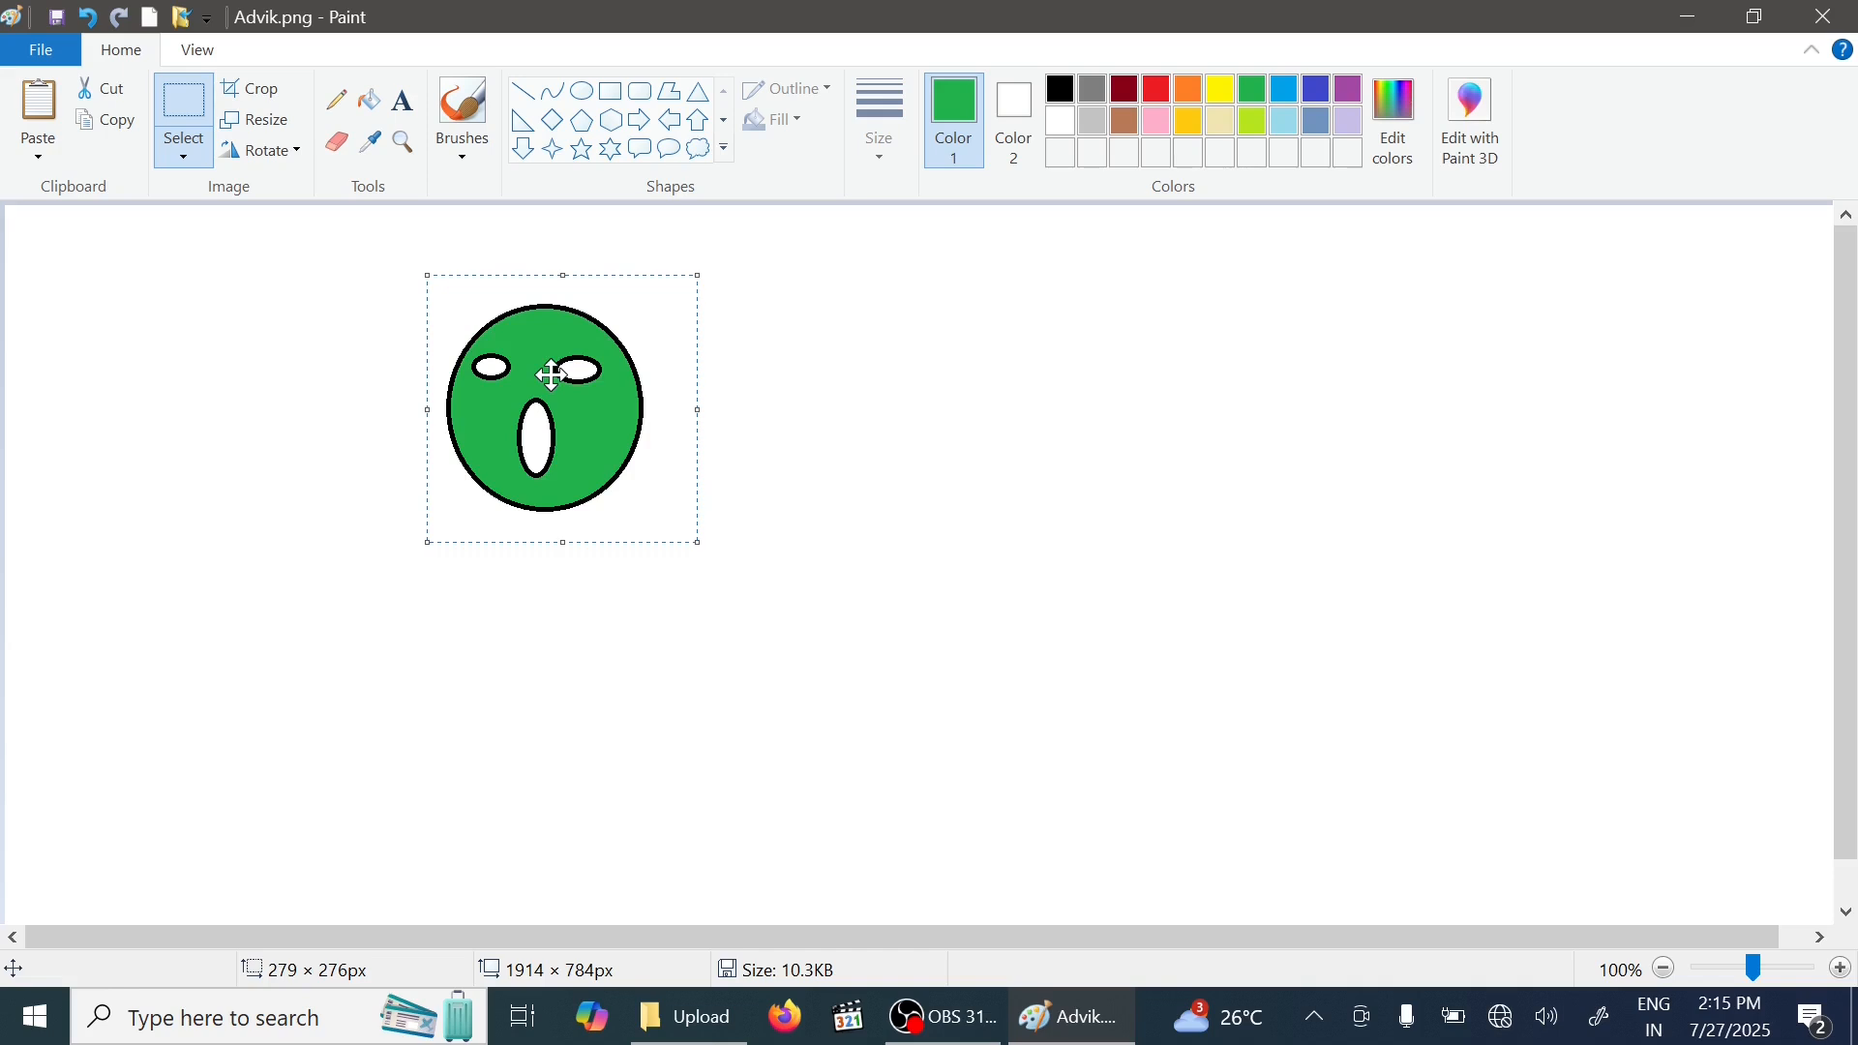
pyautogui.moveTo(552, 375)
pyautogui.mouseDown()
pyautogui.moveTo(1233, 543)
pyautogui.moveTo(641, 399)
pyautogui.moveTo(456, 446)
pyautogui.moveTo(1209, 412)
pyautogui.moveTo(1219, 706)
pyautogui.moveTo(670, 311)
pyautogui.moveTo(539, 552)
pyautogui.moveTo(1298, 432)
pyautogui.moveTo(912, 635)
pyautogui.moveTo(653, 475)
pyautogui.moveTo(1263, 496)
pyautogui.moveTo(487, 558)
pyautogui.moveTo(774, 454)
pyautogui.moveTo(730, 420)
pyautogui.mouseUp()
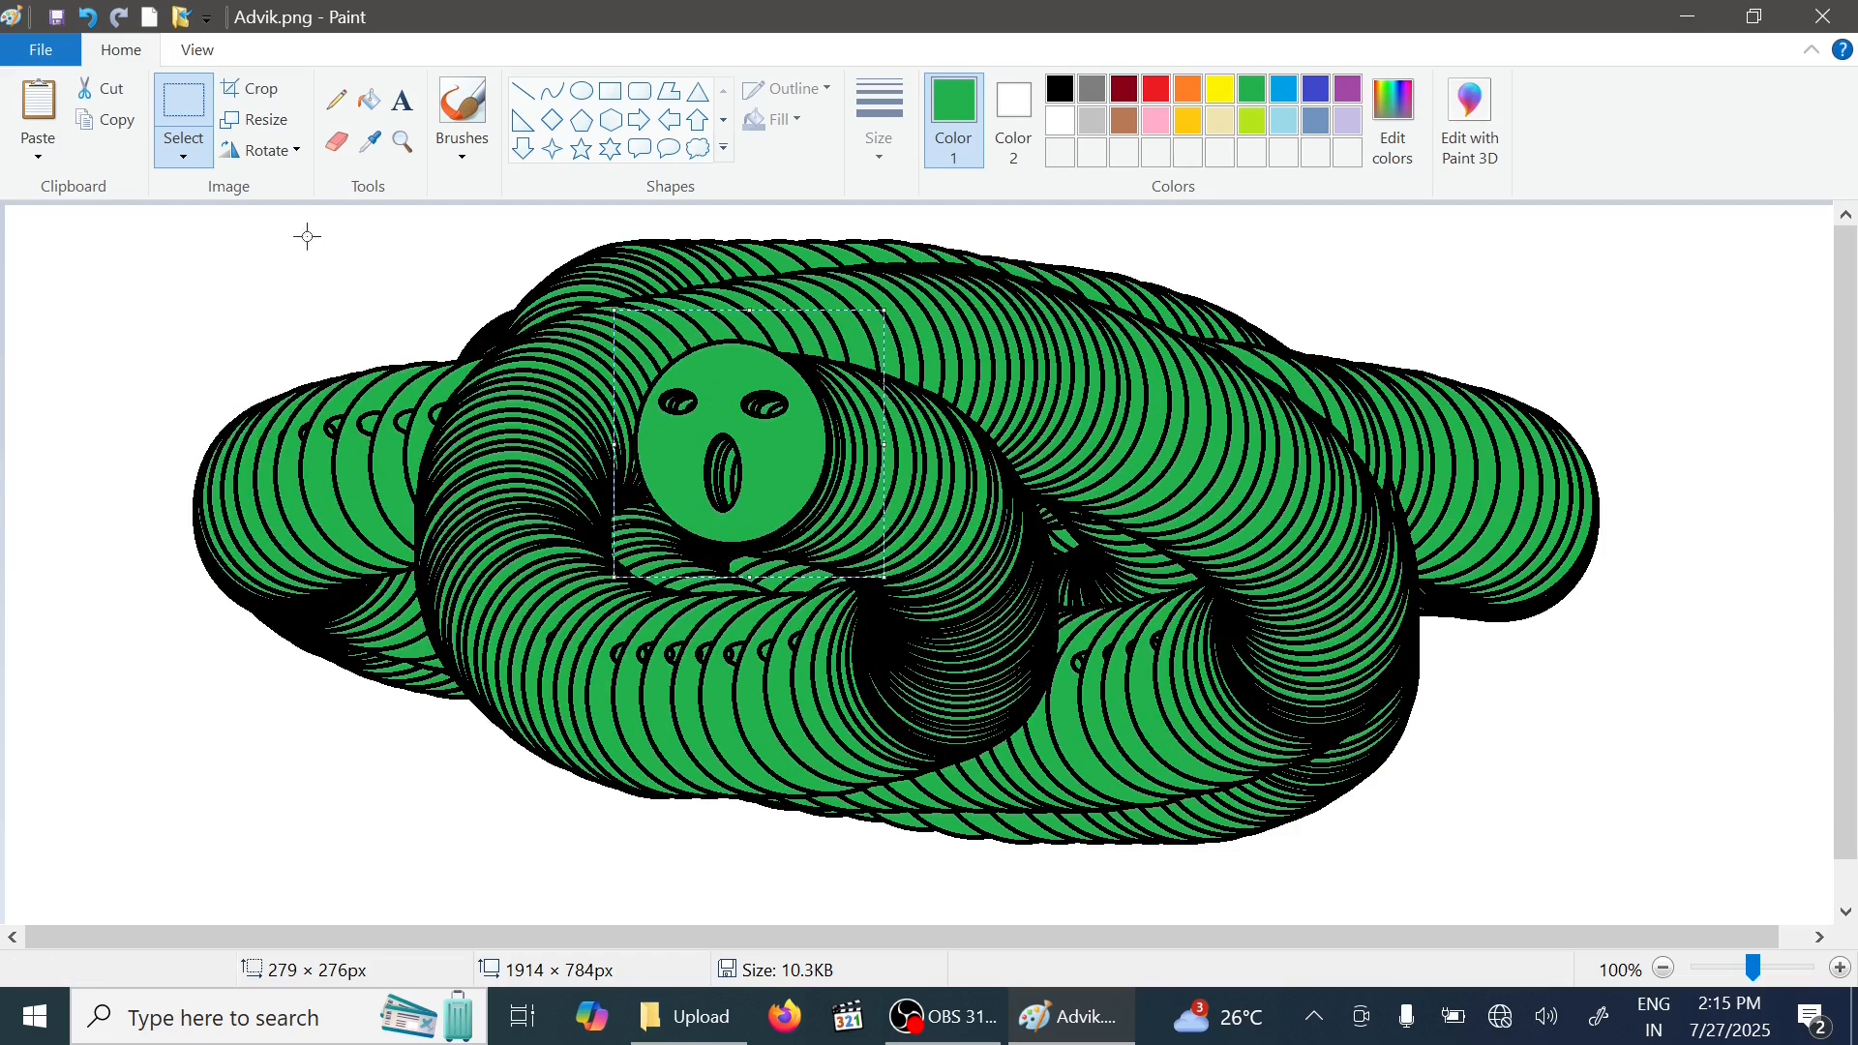
# - Turn off transparent selection and drag the face back over the trail of copies
pyautogui.click(183, 153)
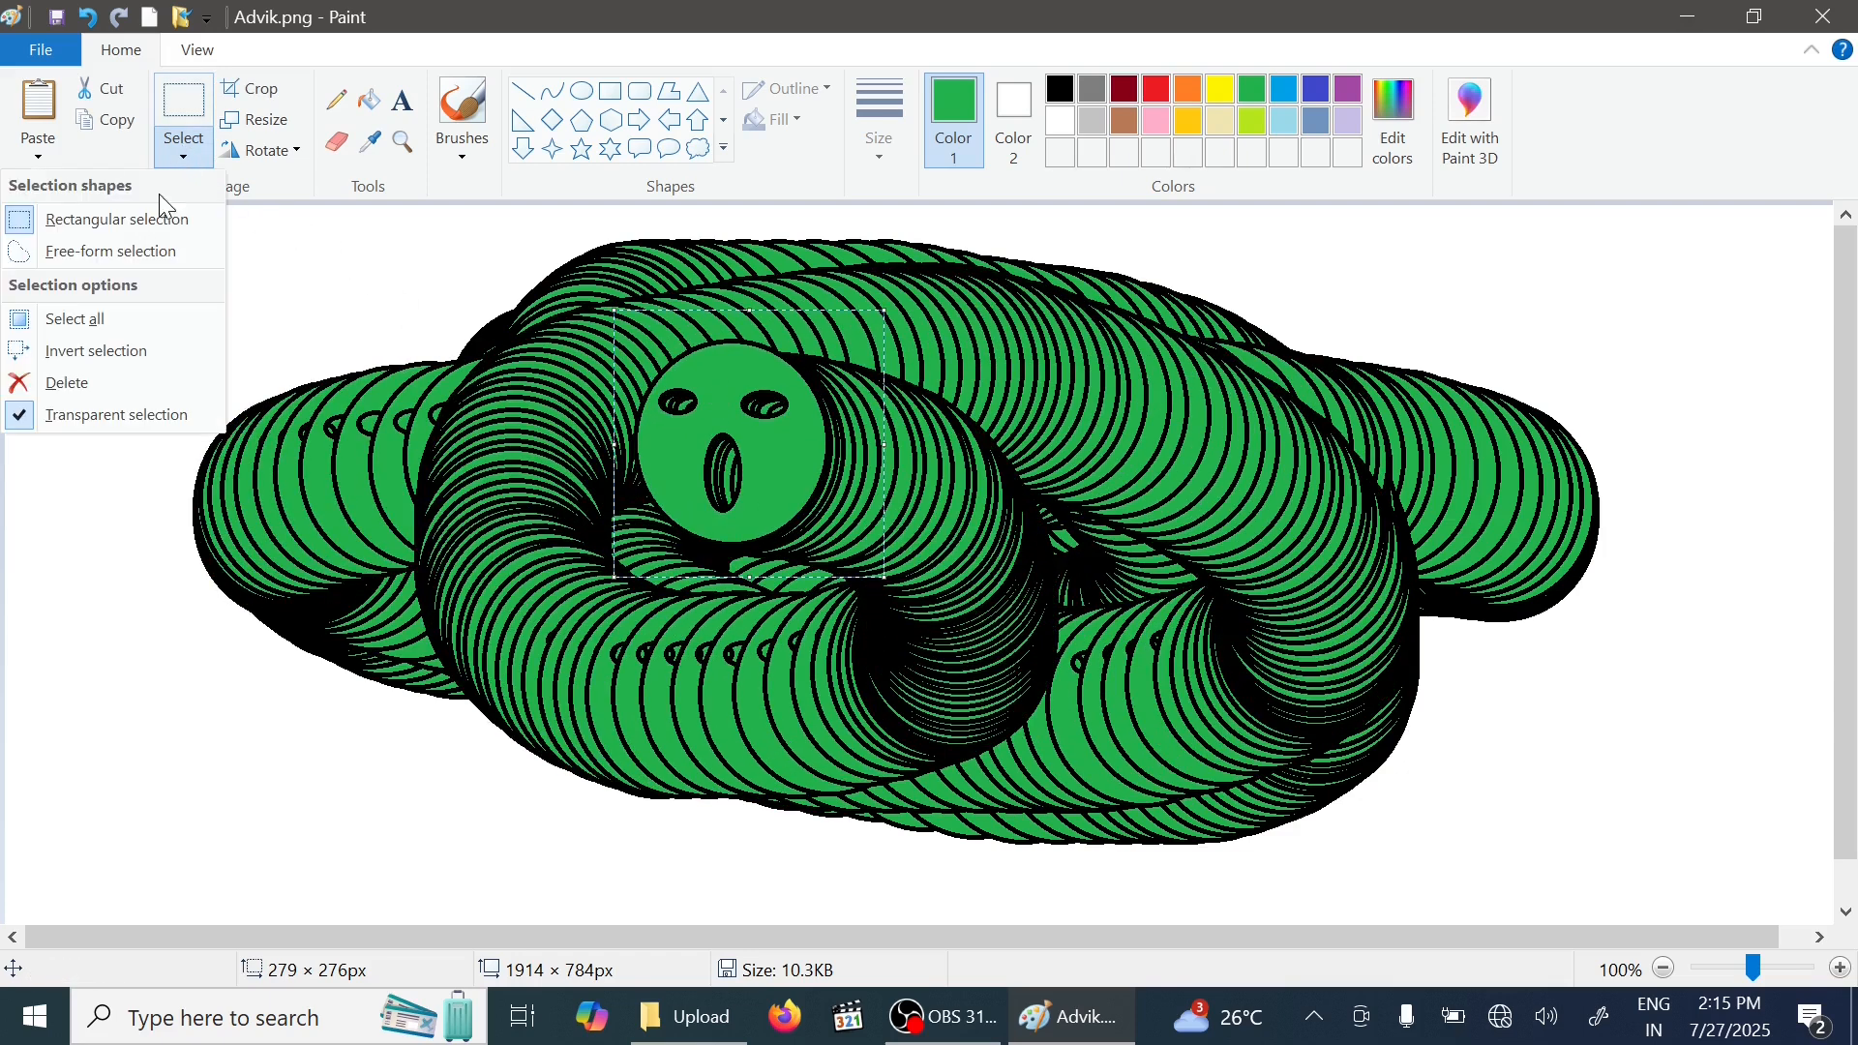
pyautogui.click(127, 418)
pyautogui.moveTo(699, 401)
pyautogui.mouseDown()
pyautogui.moveTo(1348, 496)
pyautogui.moveTo(461, 643)
pyautogui.moveTo(516, 398)
pyautogui.moveTo(724, 384)
pyautogui.moveTo(503, 473)
pyautogui.moveTo(1010, 358)
pyautogui.moveTo(1112, 556)
pyautogui.moveTo(265, 547)
pyautogui.moveTo(1491, 493)
pyautogui.moveTo(534, 306)
pyautogui.moveTo(822, 505)
pyautogui.moveTo(689, 615)
pyautogui.moveTo(1163, 378)
pyautogui.moveTo(457, 370)
pyautogui.moveTo(1013, 387)
pyautogui.moveTo(866, 534)
pyautogui.moveTo(1512, 397)
pyautogui.moveTo(829, 595)
pyautogui.moveTo(363, 498)
pyautogui.moveTo(1110, 411)
pyautogui.moveTo(586, 450)
pyautogui.mouseUp()
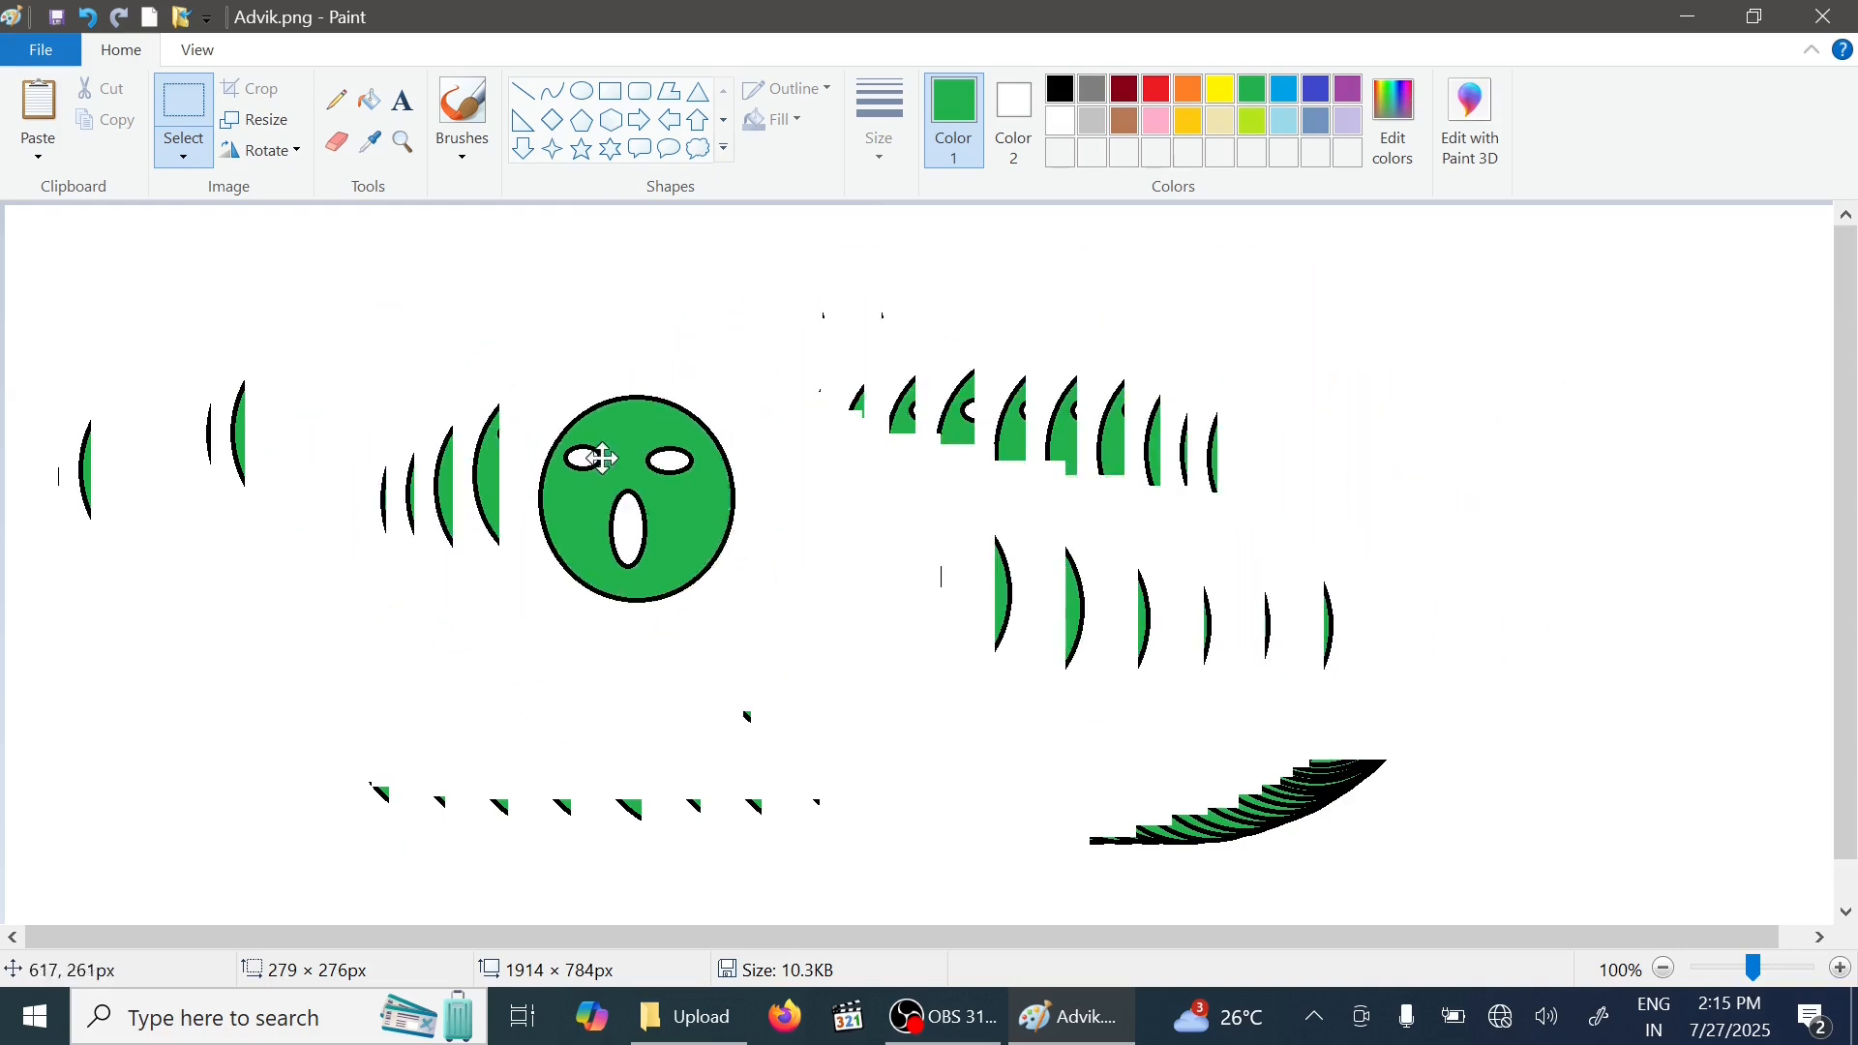
# - Turn transparent selection back on, move the face towards the lower right, and toggle the option again
pyautogui.click(177, 159)
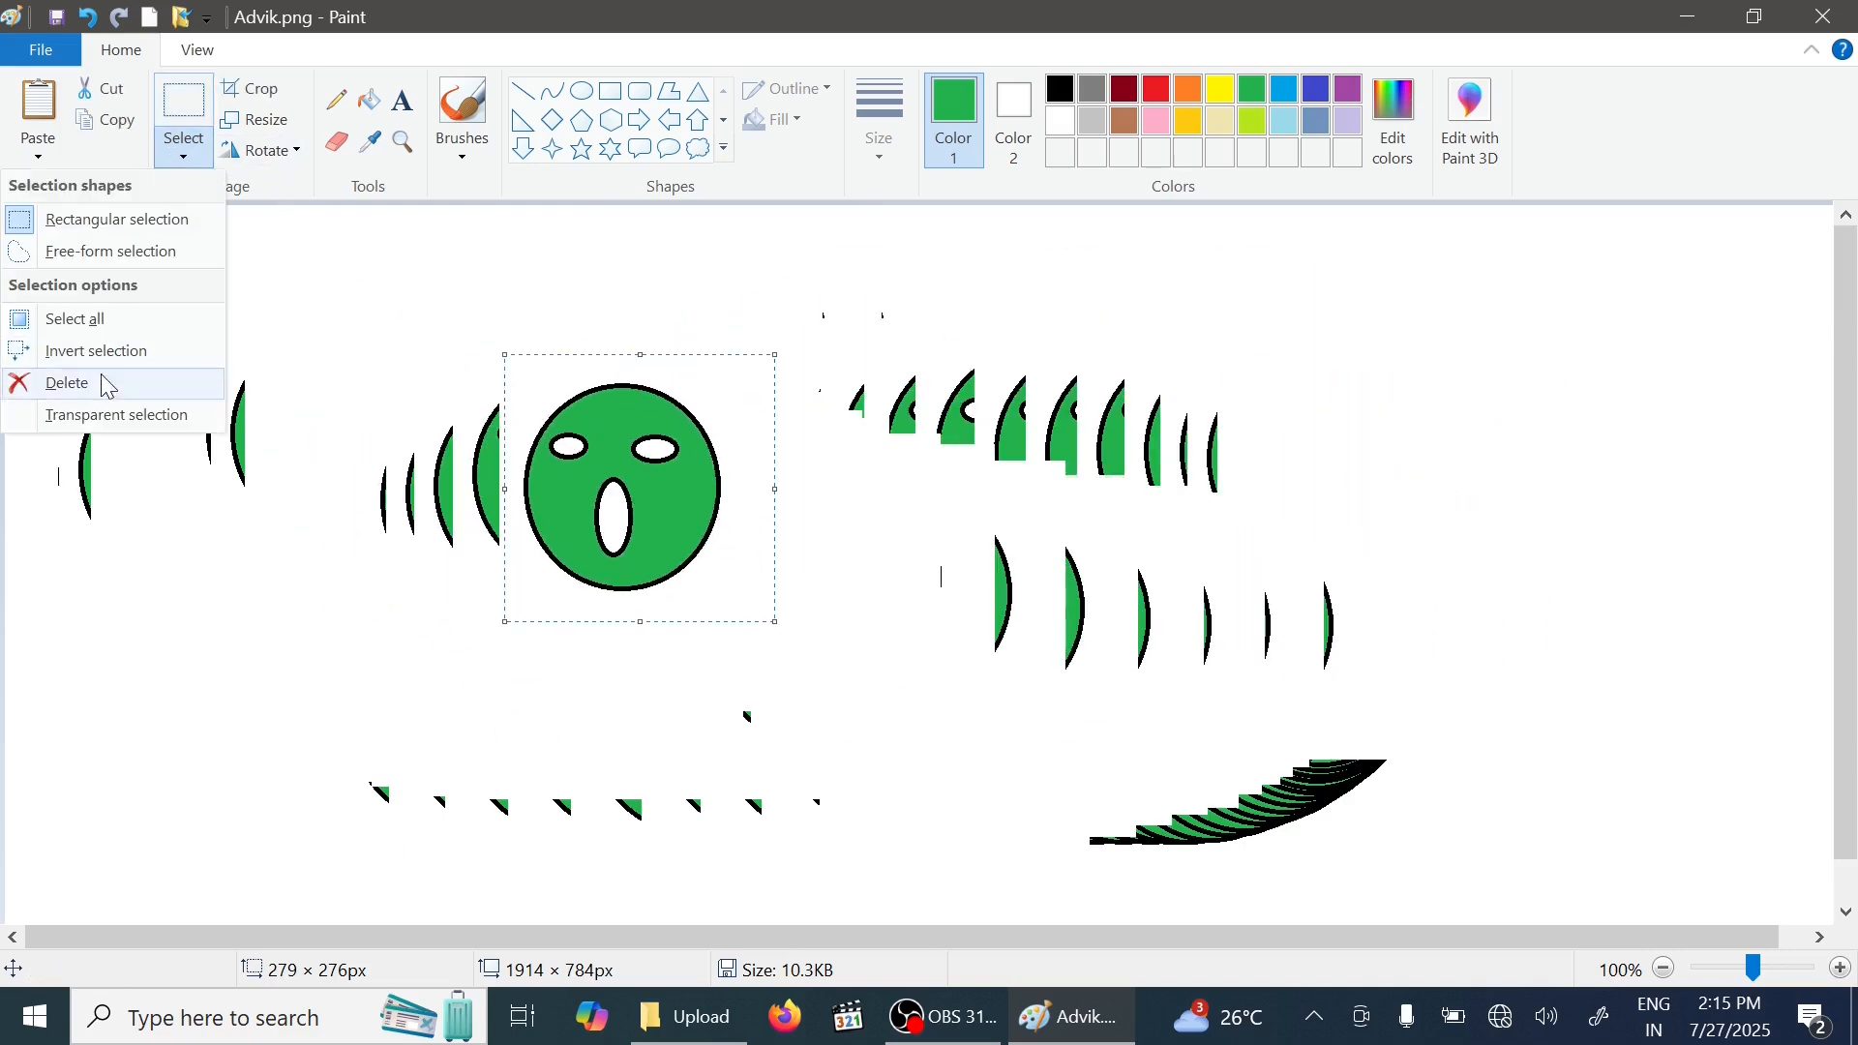
pyautogui.click(145, 414)
pyautogui.moveTo(606, 485)
pyautogui.mouseDown()
pyautogui.moveTo(978, 366)
pyautogui.moveTo(1465, 494)
pyautogui.moveTo(1282, 606)
pyautogui.moveTo(707, 630)
pyautogui.moveTo(745, 463)
pyautogui.moveTo(1431, 630)
pyautogui.moveTo(258, 677)
pyautogui.moveTo(552, 431)
pyautogui.moveTo(846, 508)
pyautogui.moveTo(661, 542)
pyautogui.moveTo(760, 527)
pyautogui.moveTo(664, 490)
pyautogui.moveTo(707, 562)
pyautogui.moveTo(1105, 632)
pyautogui.mouseUp()
pyautogui.click(180, 158)
pyautogui.click(145, 414)
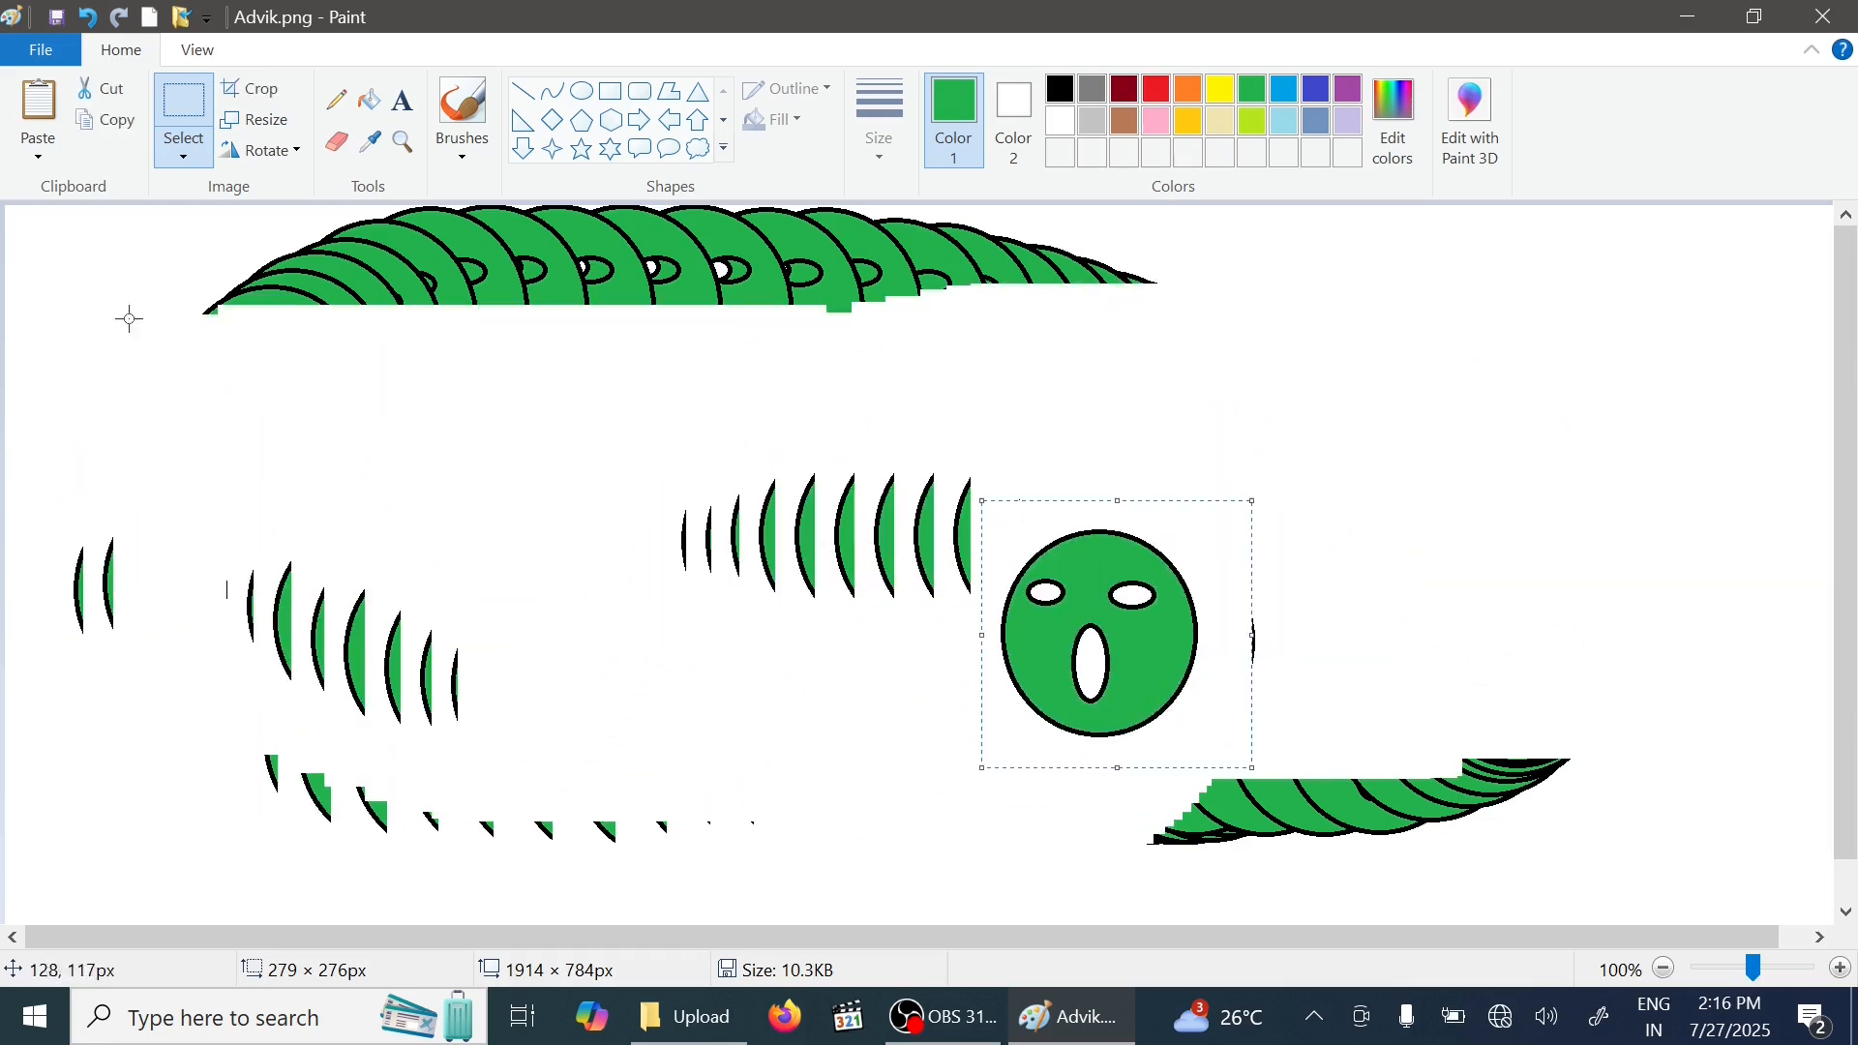
# - Toggle transparent selection and drag the face leftwards, stamping another trail of copies
pyautogui.click(183, 155)
pyautogui.click(137, 423)
pyautogui.moveTo(1145, 568)
pyautogui.mouseDown()
pyautogui.moveTo(1110, 452)
pyautogui.moveTo(1158, 425)
pyautogui.moveTo(621, 456)
pyautogui.moveTo(784, 644)
pyautogui.moveTo(675, 491)
pyautogui.moveTo(1430, 522)
pyautogui.moveTo(1113, 575)
pyautogui.moveTo(822, 535)
pyautogui.mouseUp()
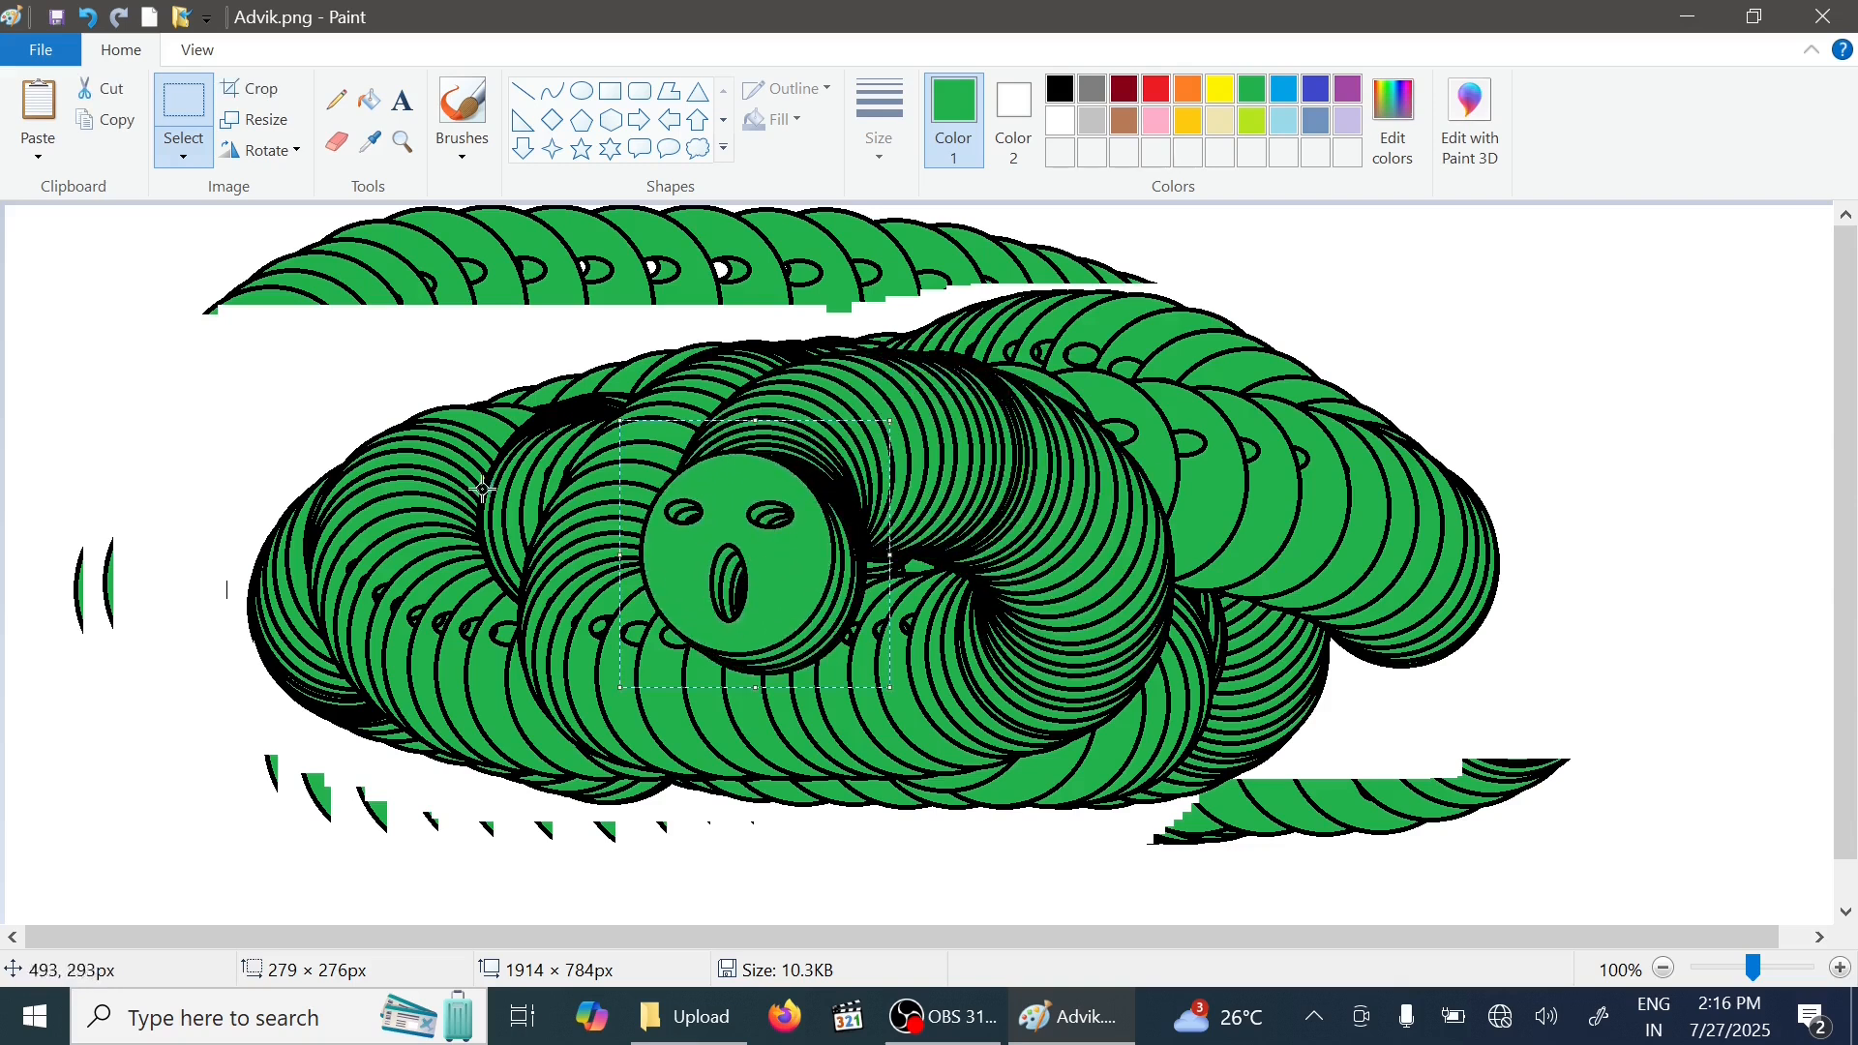
# - Select the entire canvas and delete everything on it
pyautogui.hotkey('ctrl', 'a')
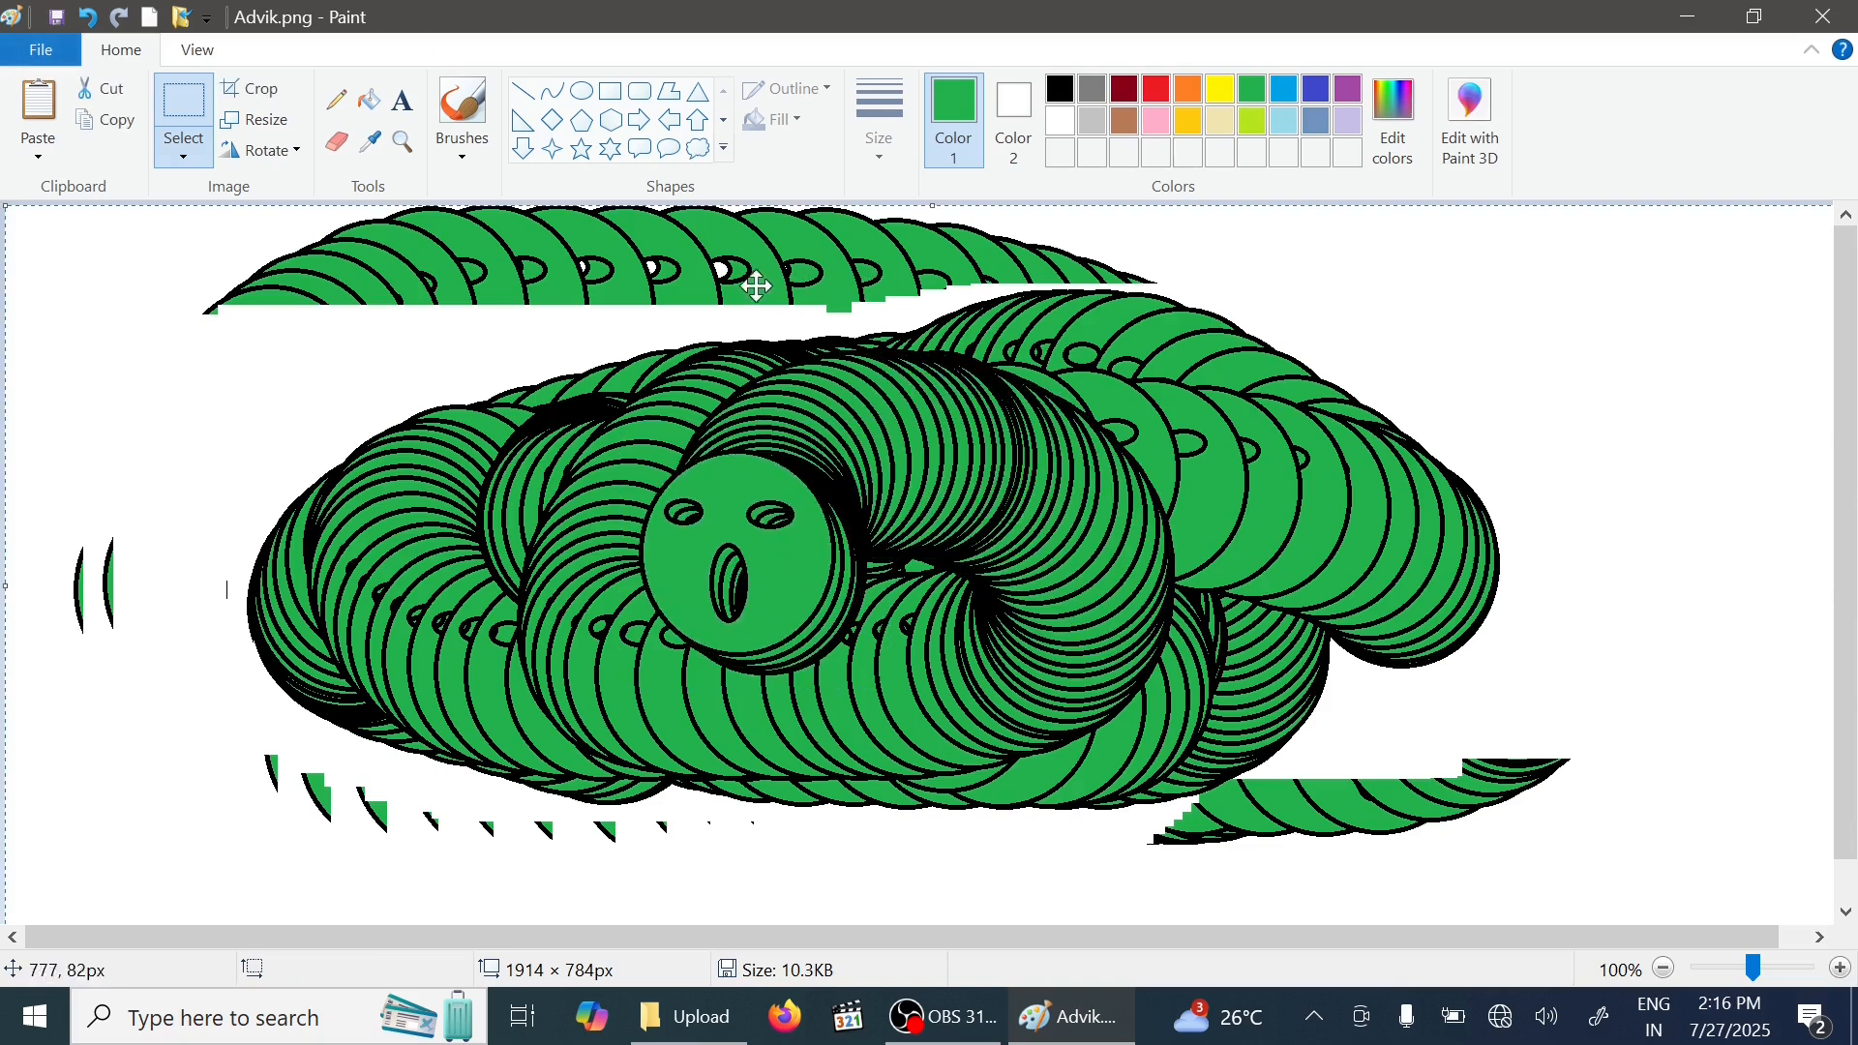
pyautogui.press('Delete')
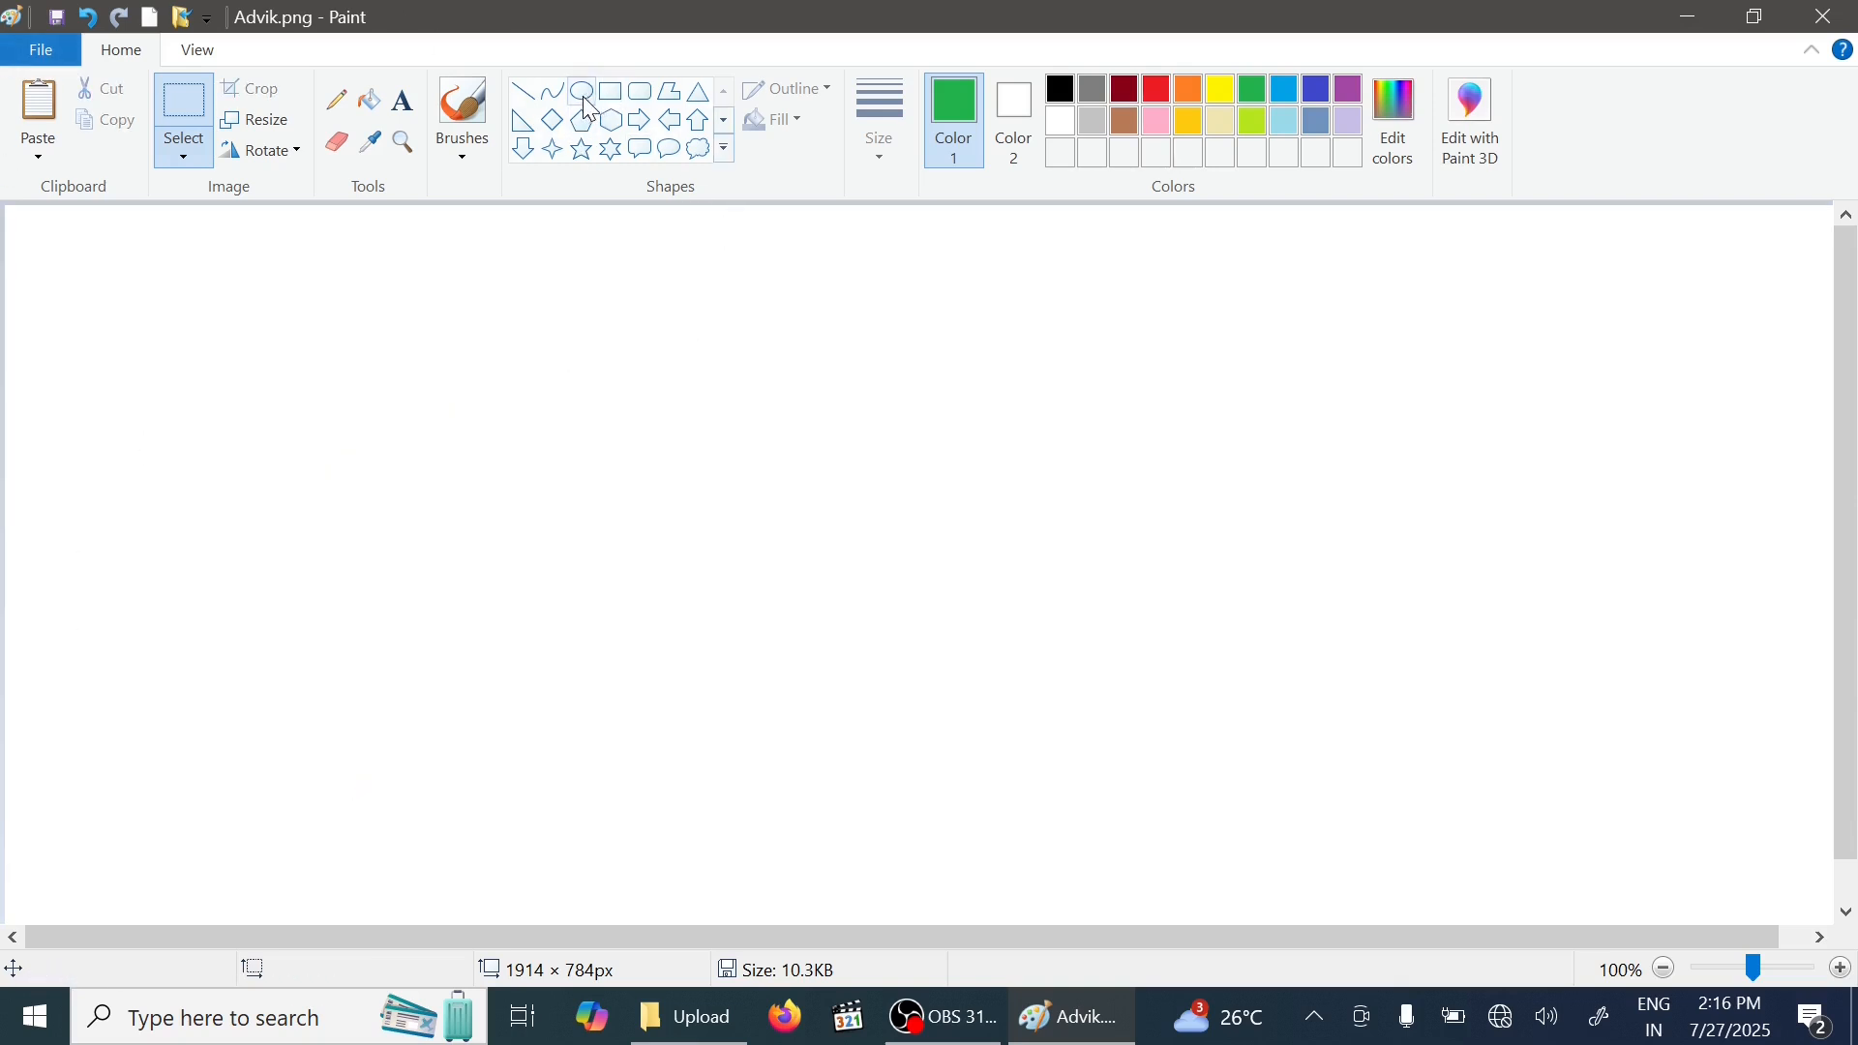
# - Draw a five-point star about 272 × 249 px and set its outline colour to black
pyautogui.click(584, 151)
pyautogui.moveTo(432, 357); pyautogui.dragTo(695, 598)
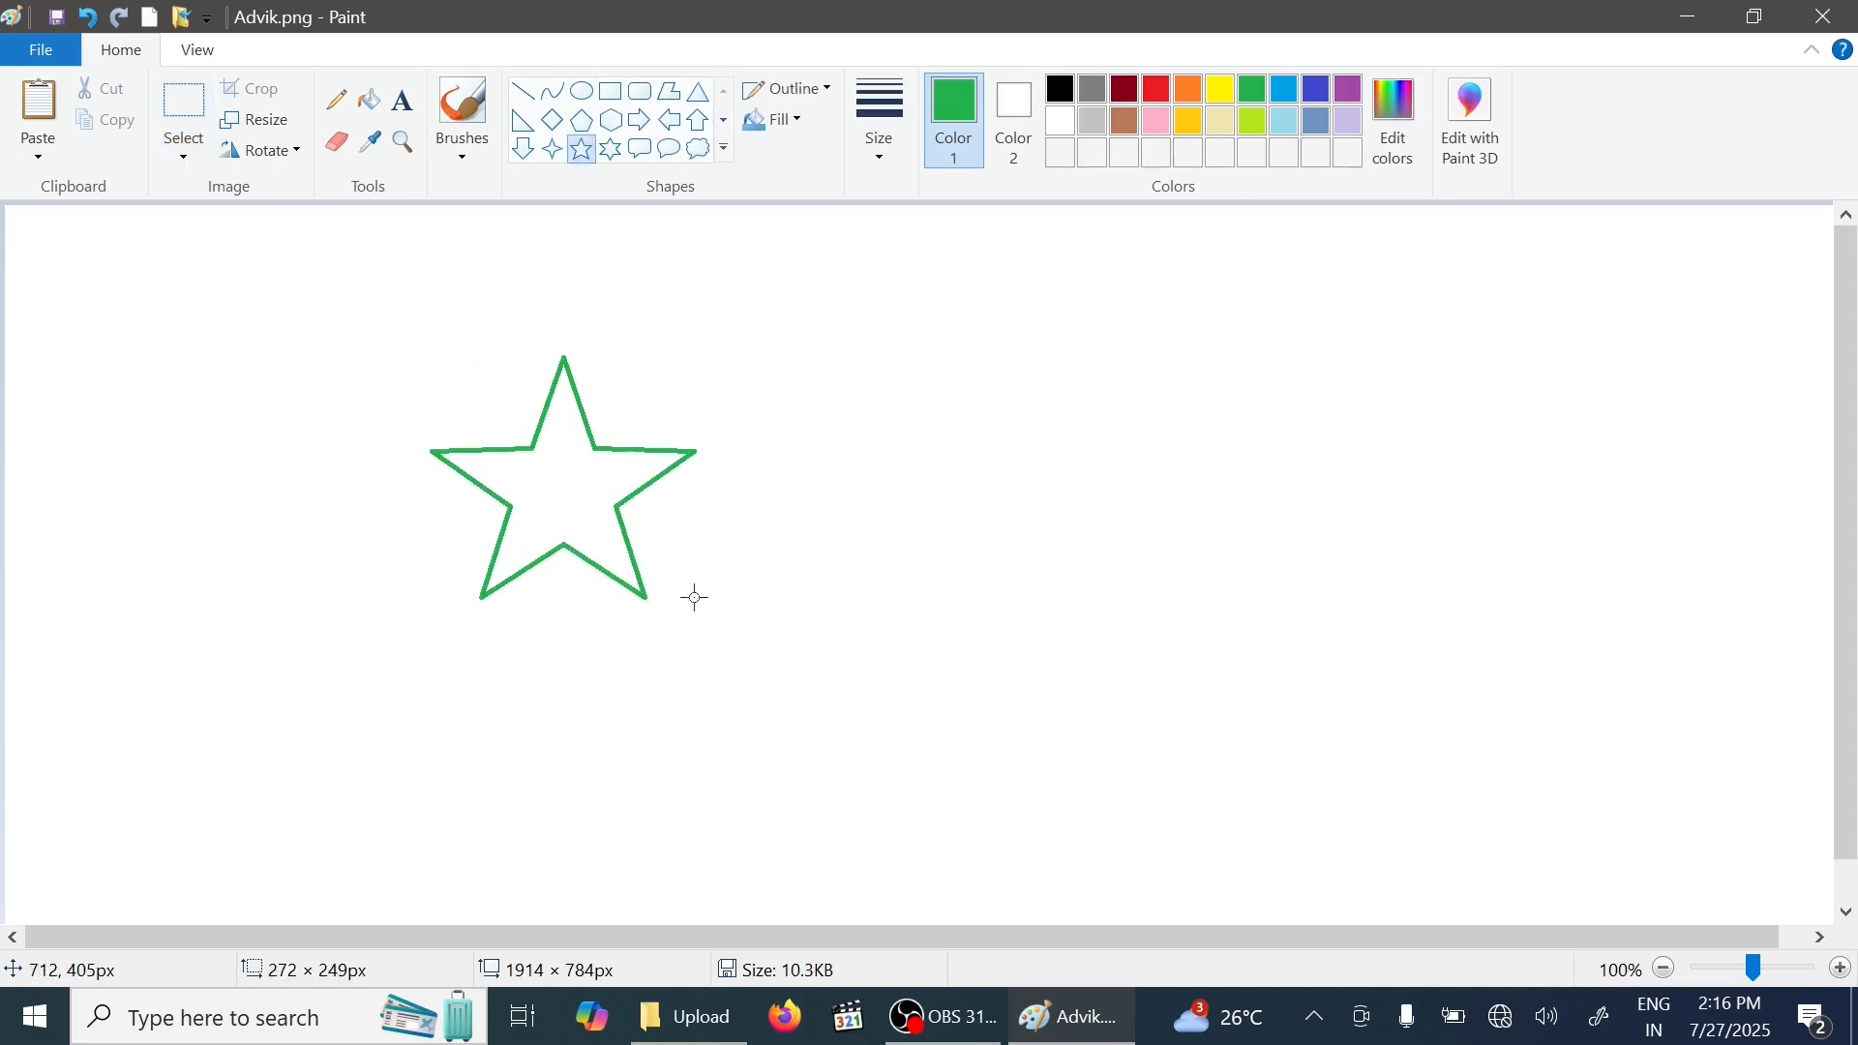
pyautogui.click(1068, 94)
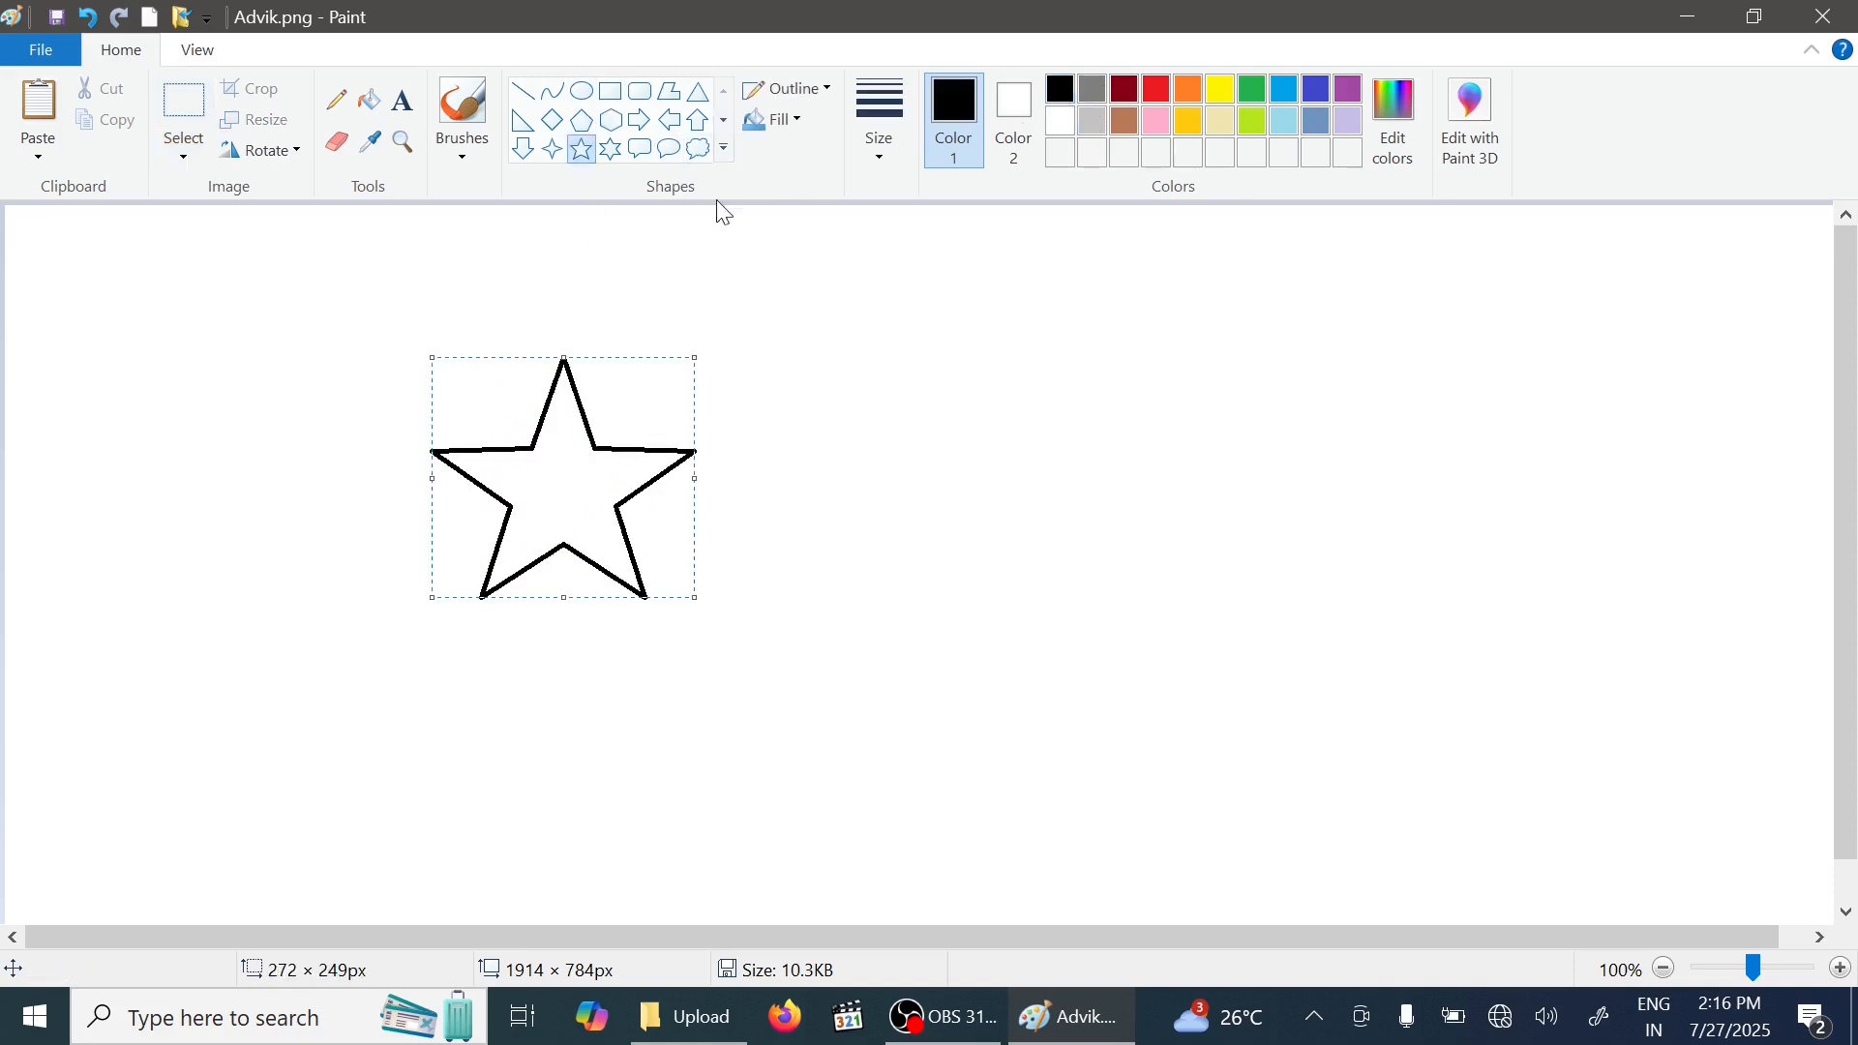
# - Draw a six-point star about 320 × 310 px to the right of the first star
pyautogui.click(616, 155)
pyautogui.moveTo(899, 332); pyautogui.dragTo(1208, 632)
# - Fill the six-point star with red and the five-point star with orange using the Fill tool
pyautogui.click(369, 107)
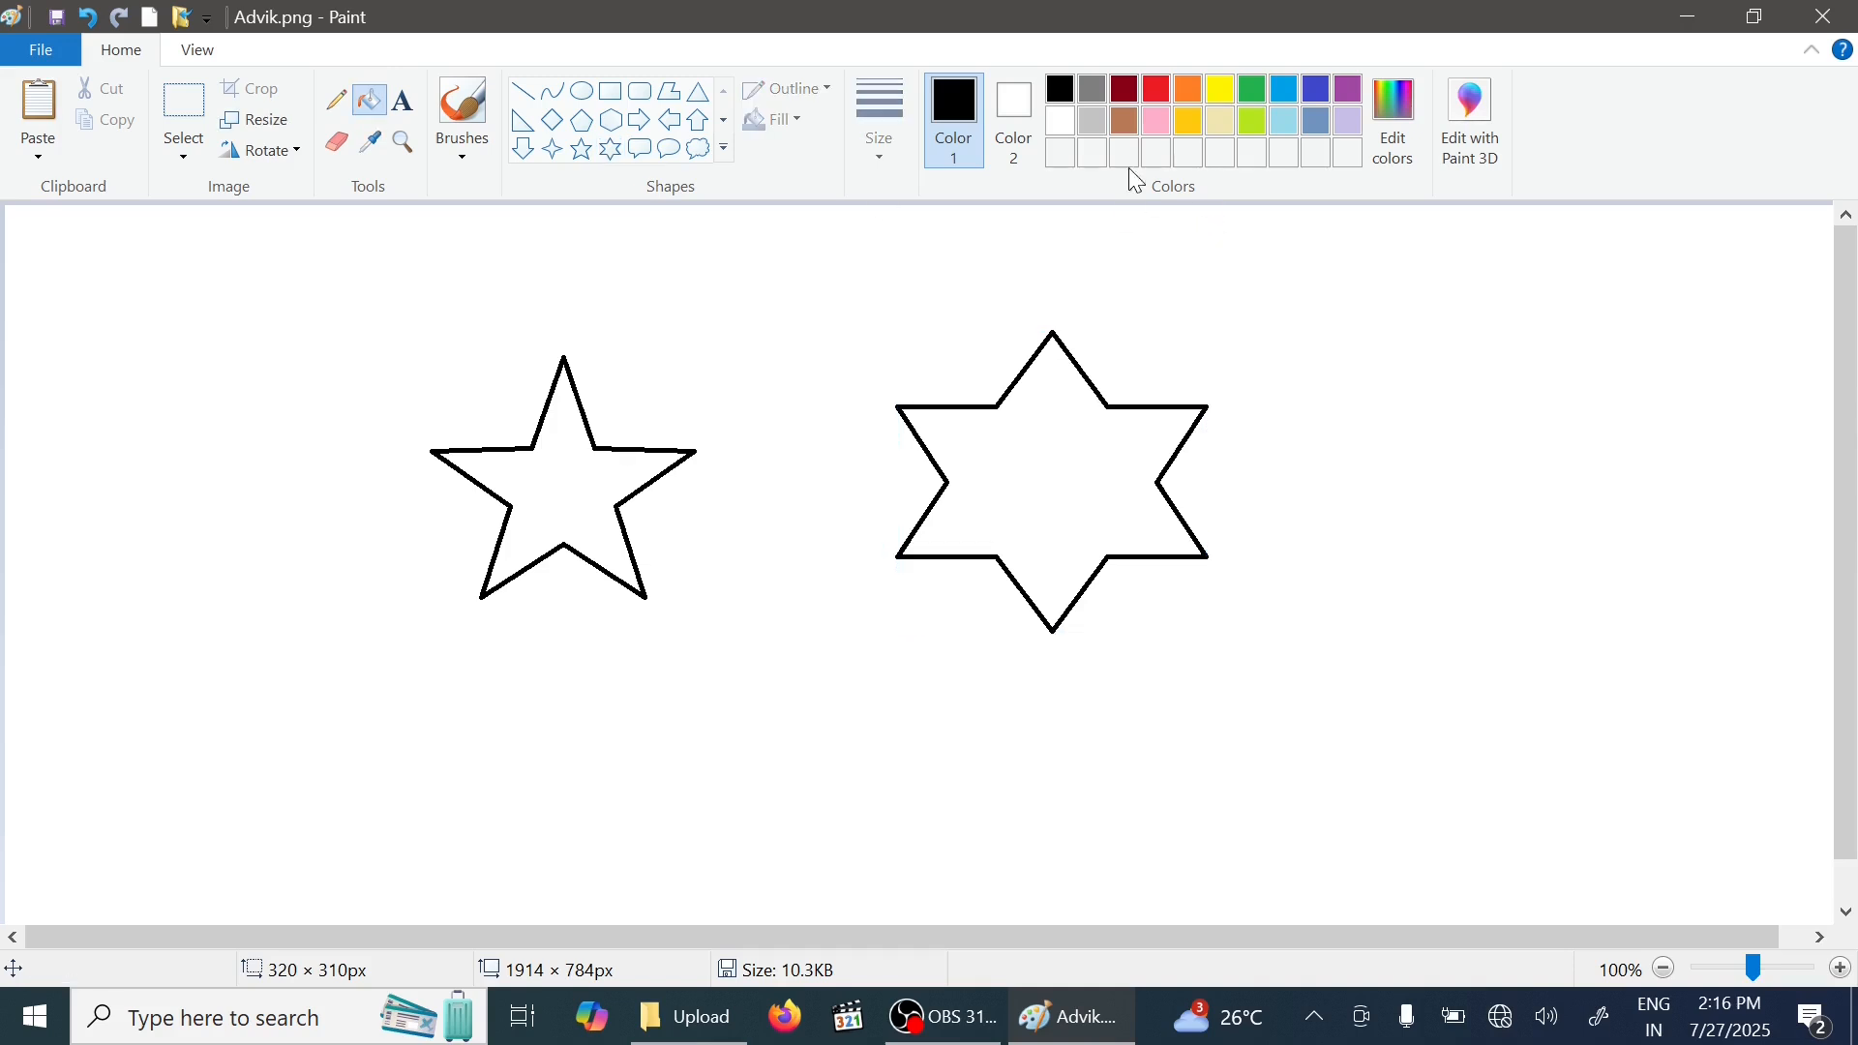
pyautogui.click(1159, 90)
pyautogui.click(1078, 402)
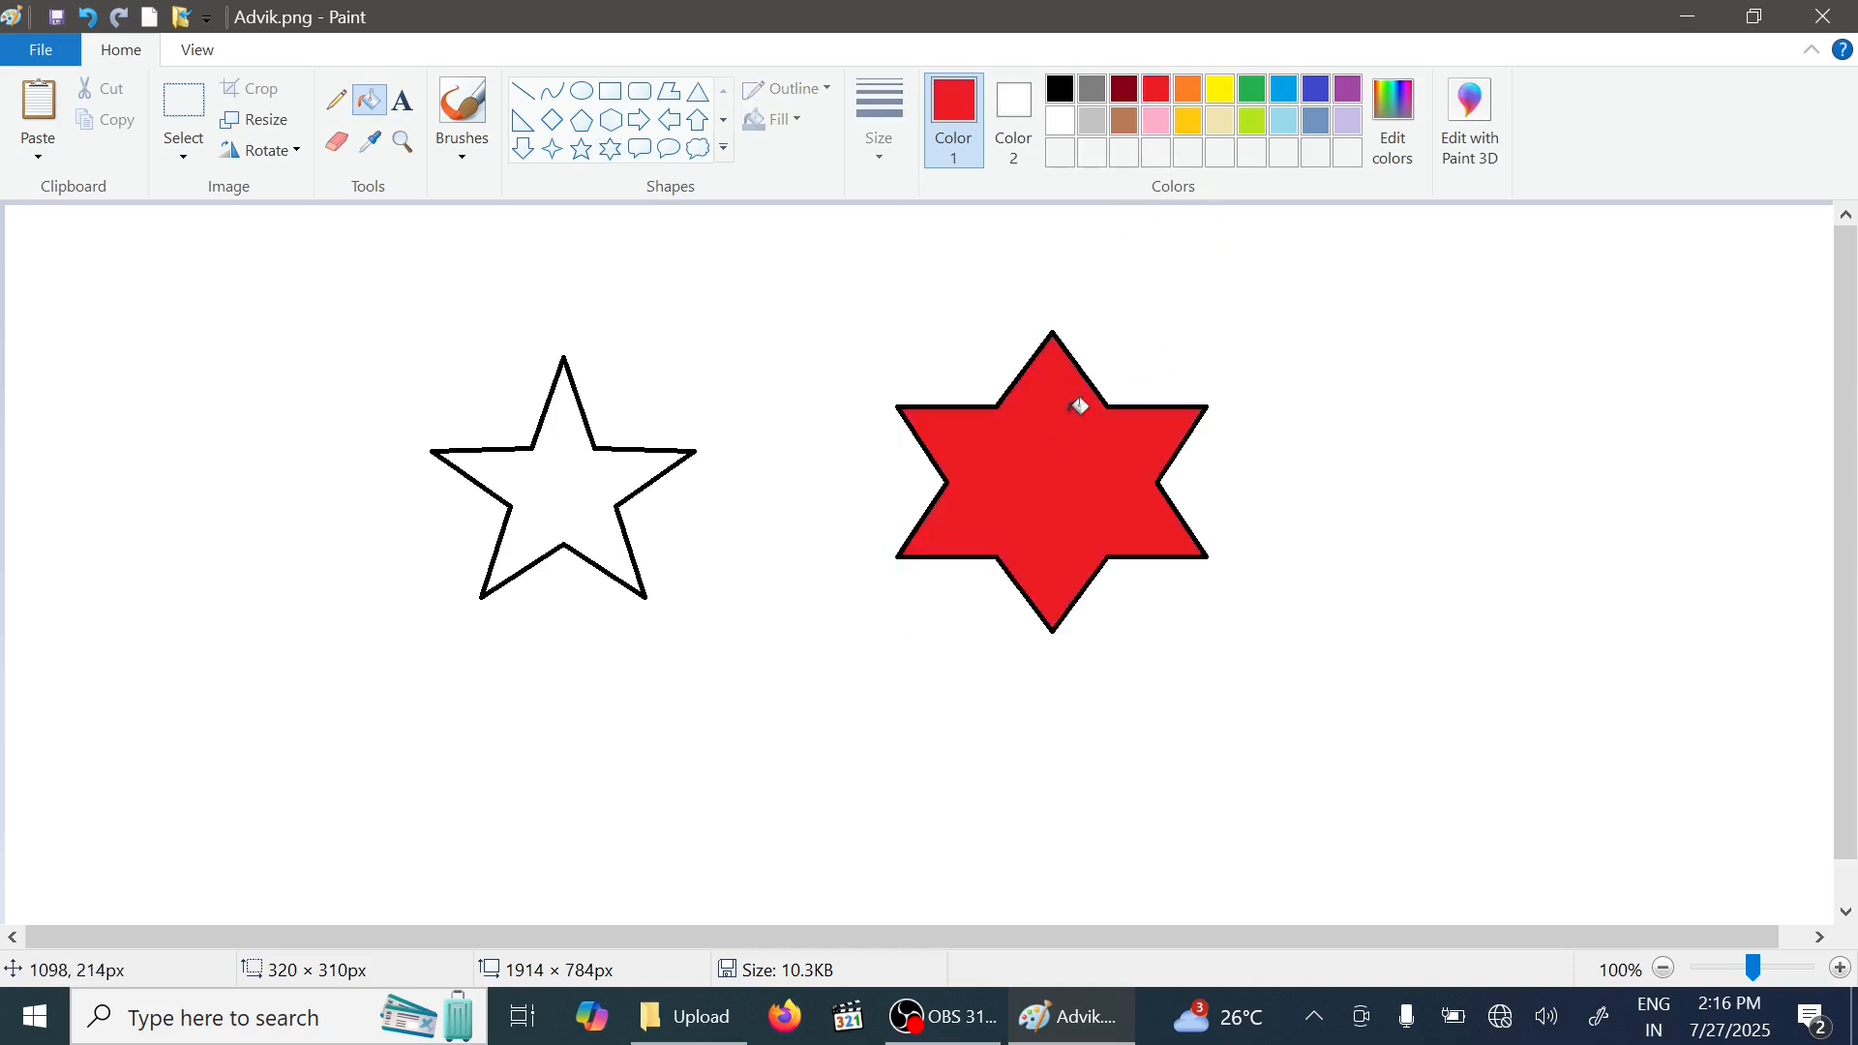
pyautogui.click(1191, 90)
pyautogui.click(631, 464)
# - Select both stars, turn on transparent selection, and drag them to stamp a trail of star copies
pyautogui.click(195, 121)
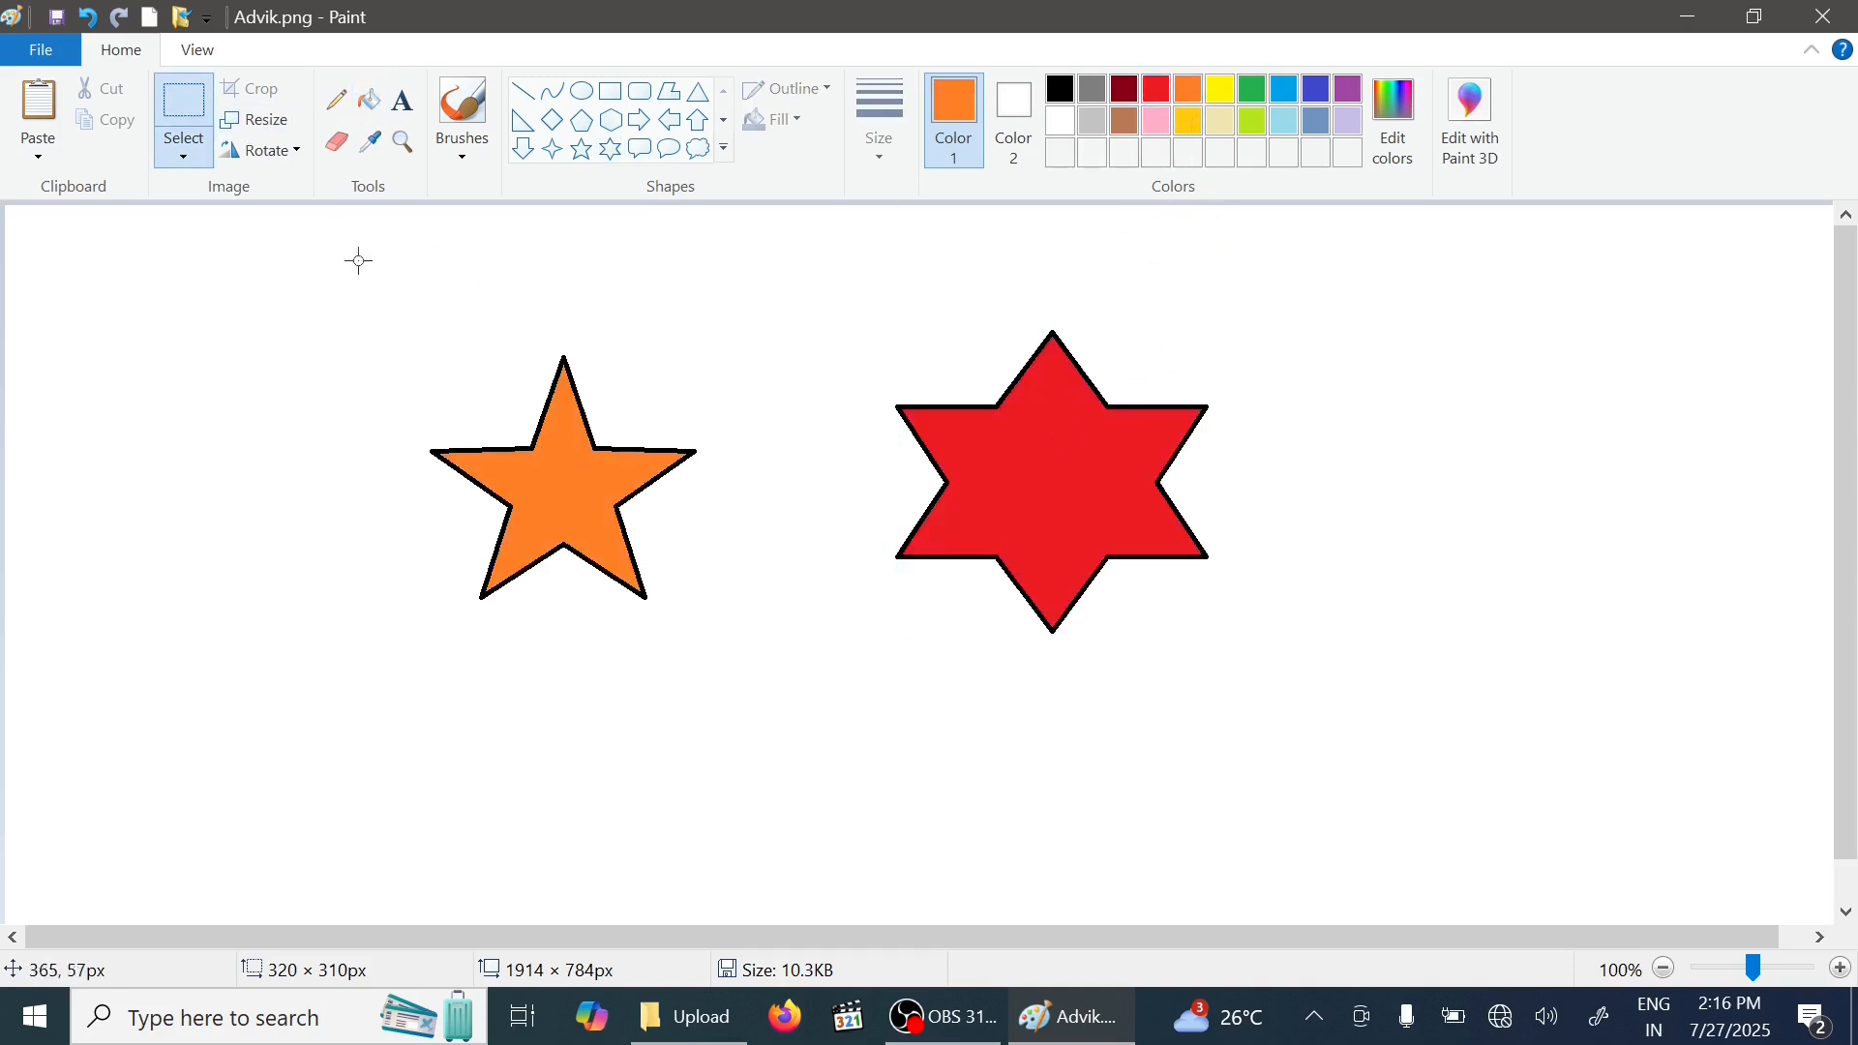
pyautogui.moveTo(339, 245); pyautogui.dragTo(1352, 772)
pyautogui.click(271, 155)
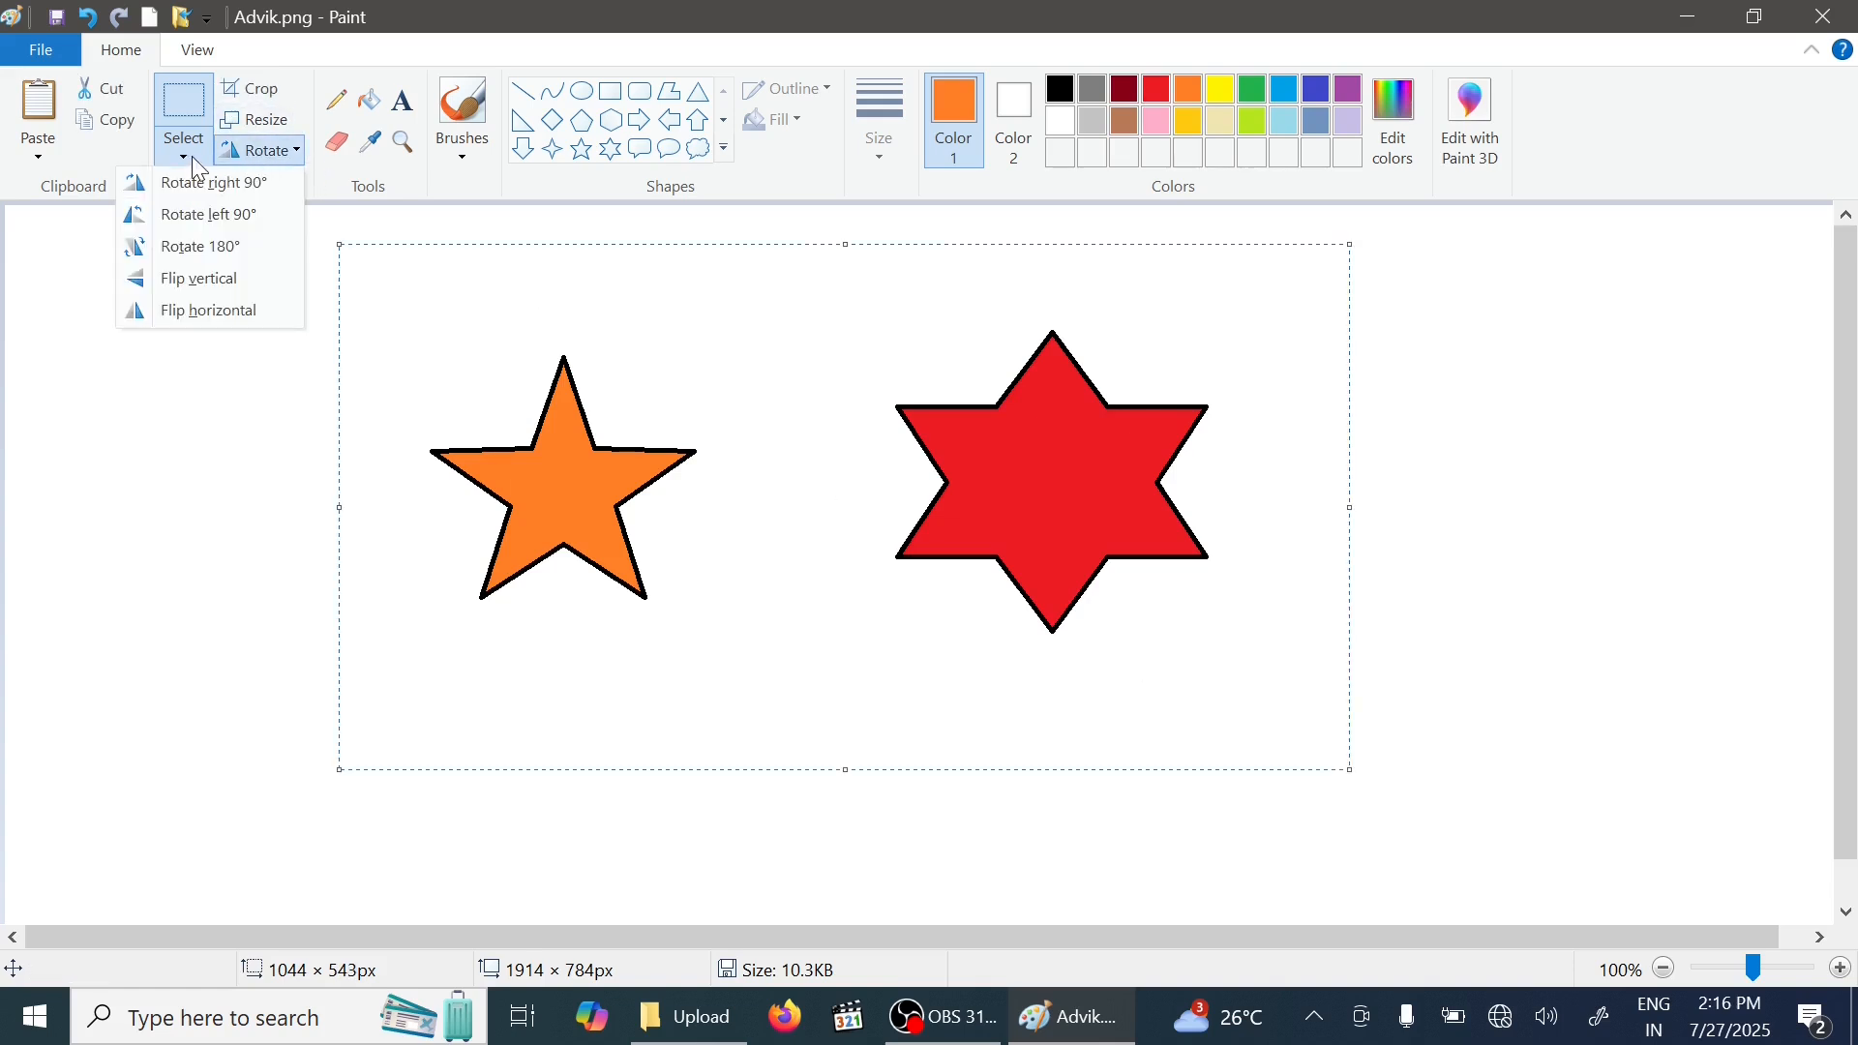
pyautogui.click(184, 153)
pyautogui.click(145, 417)
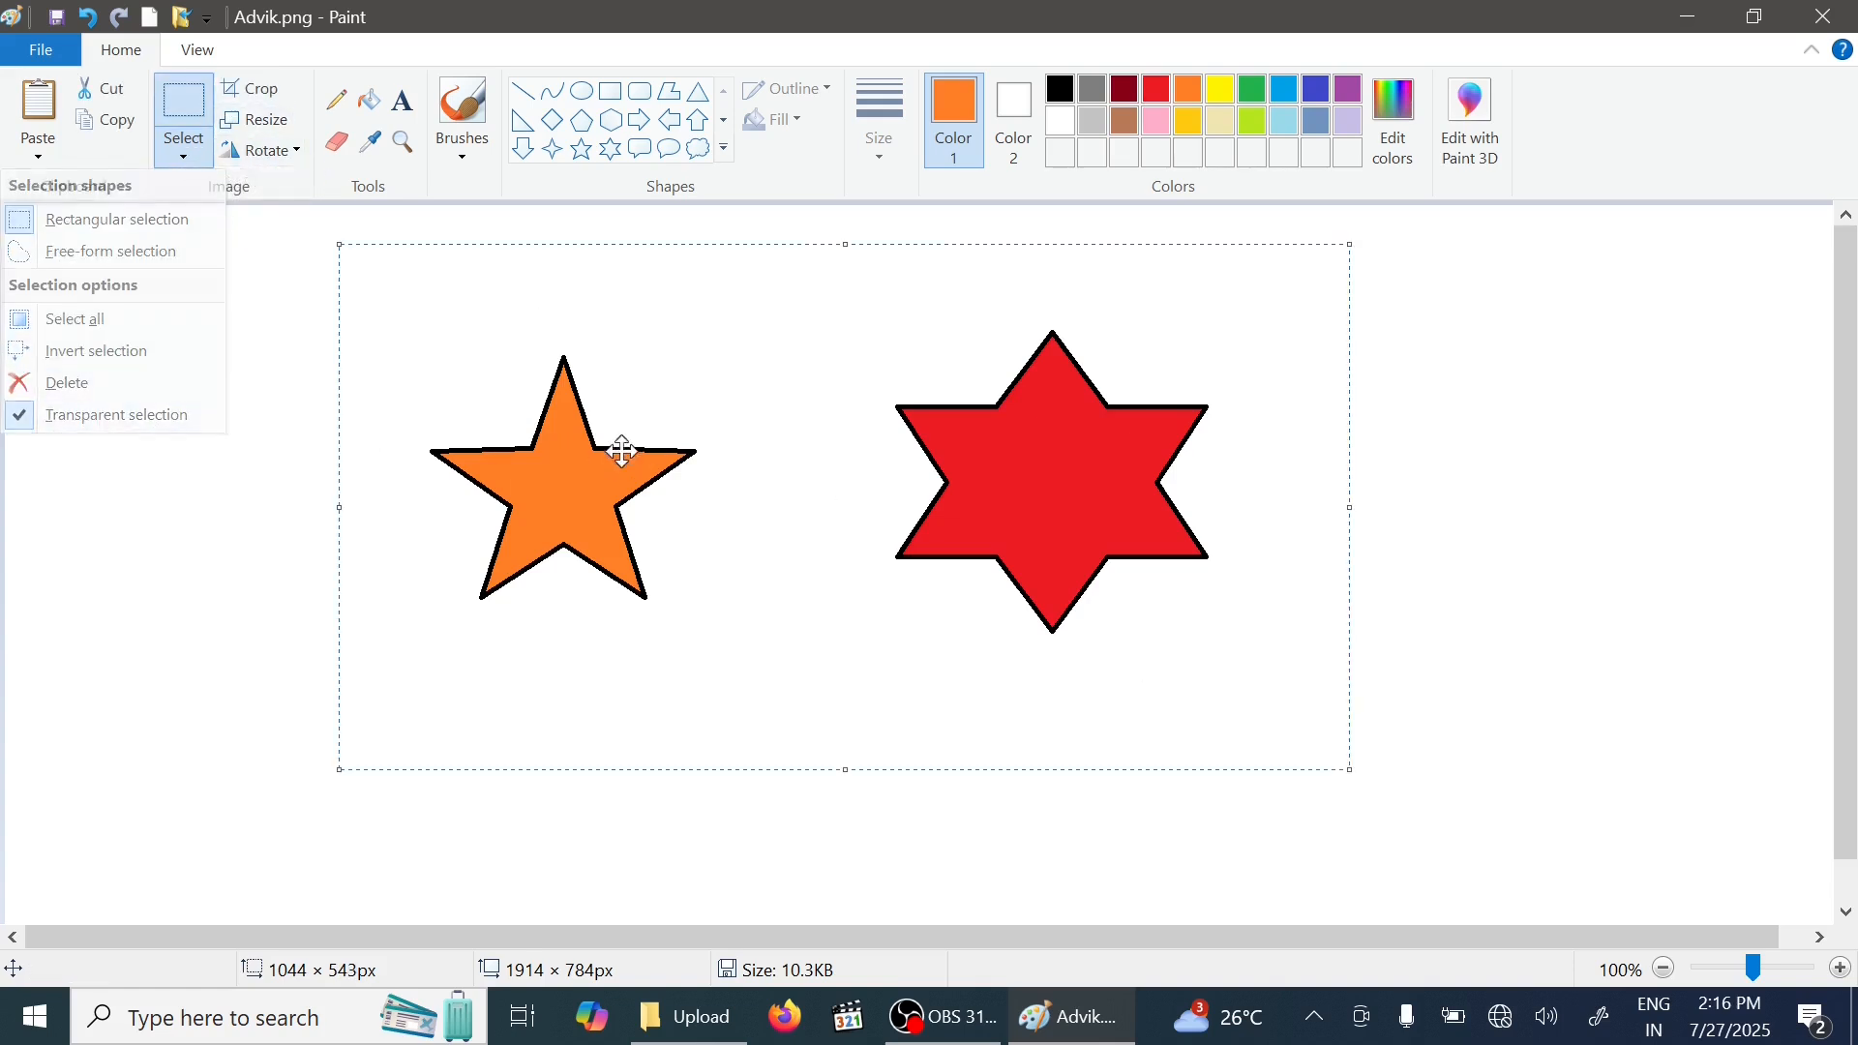
pyautogui.moveTo(1086, 456)
pyautogui.mouseDown()
pyautogui.moveTo(515, 398)
pyautogui.moveTo(1308, 445)
pyautogui.moveTo(1436, 564)
pyautogui.moveTo(1191, 677)
pyautogui.moveTo(542, 590)
pyautogui.moveTo(1297, 460)
pyautogui.moveTo(787, 524)
pyautogui.moveTo(999, 484)
pyautogui.mouseUp()
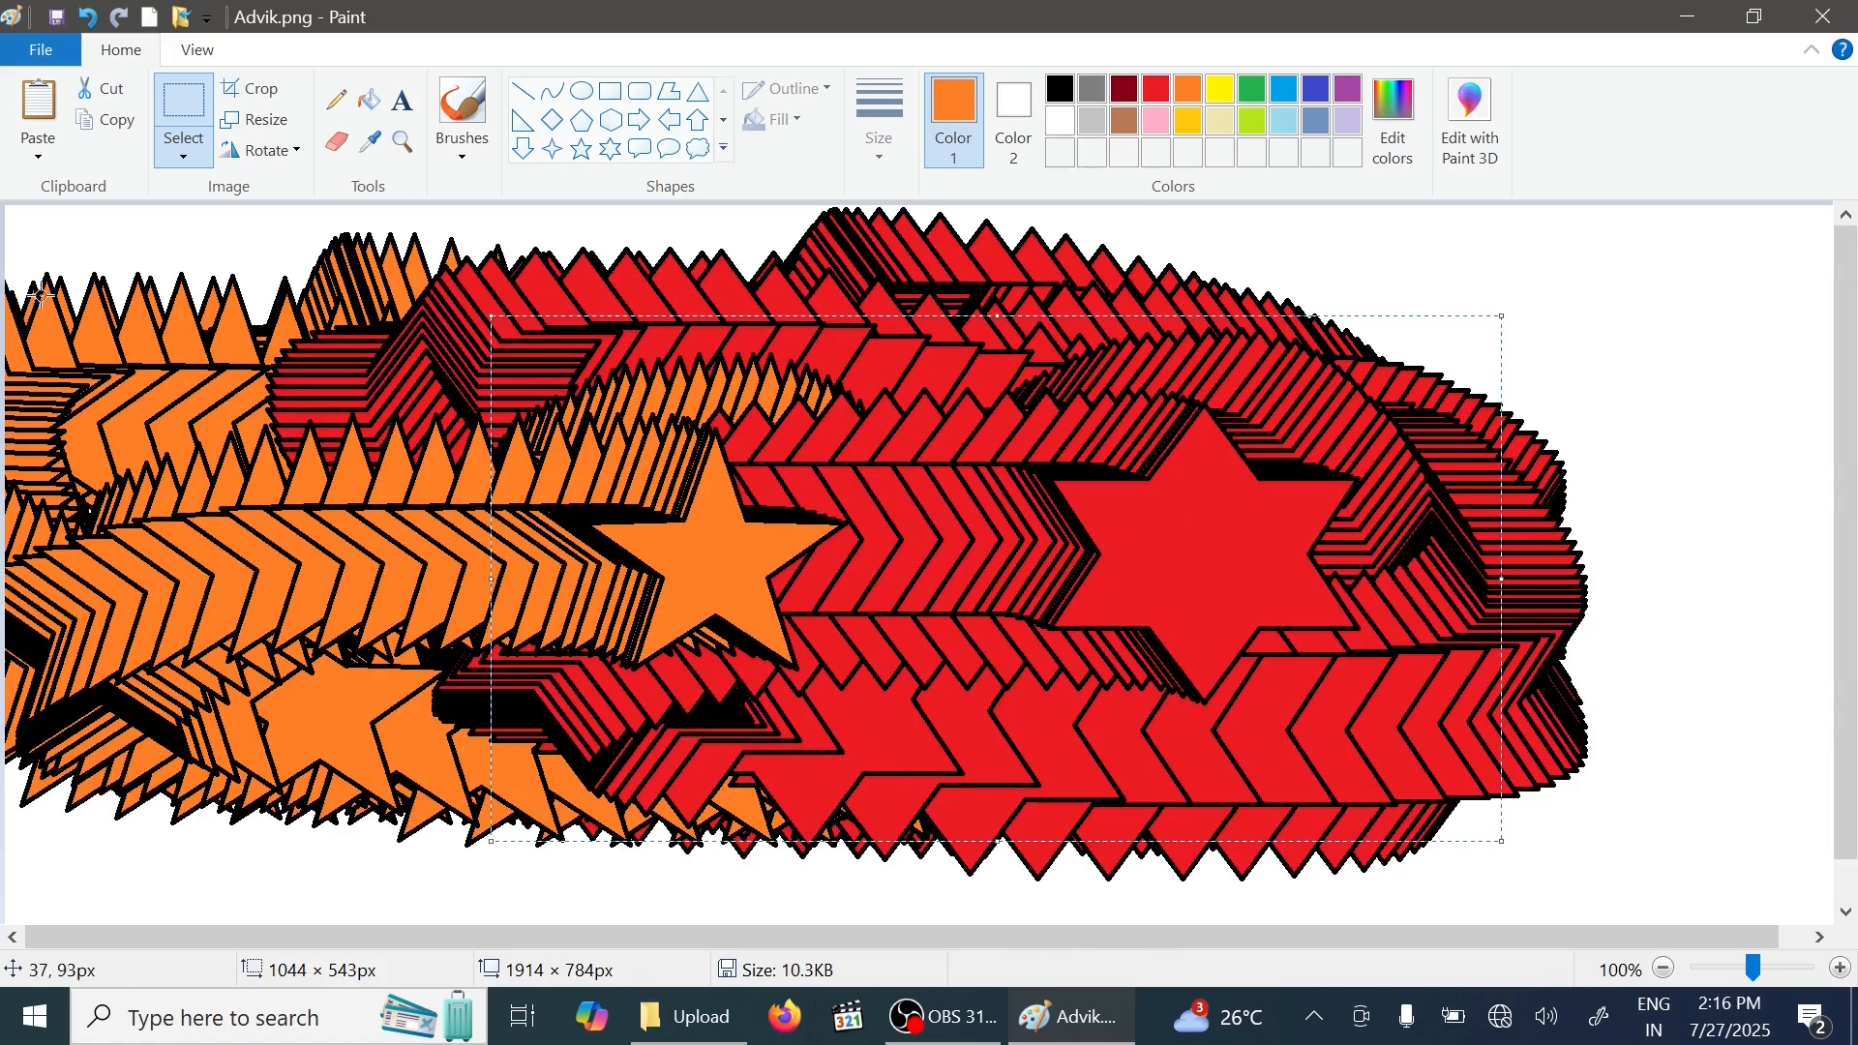
pyautogui.click(183, 154)
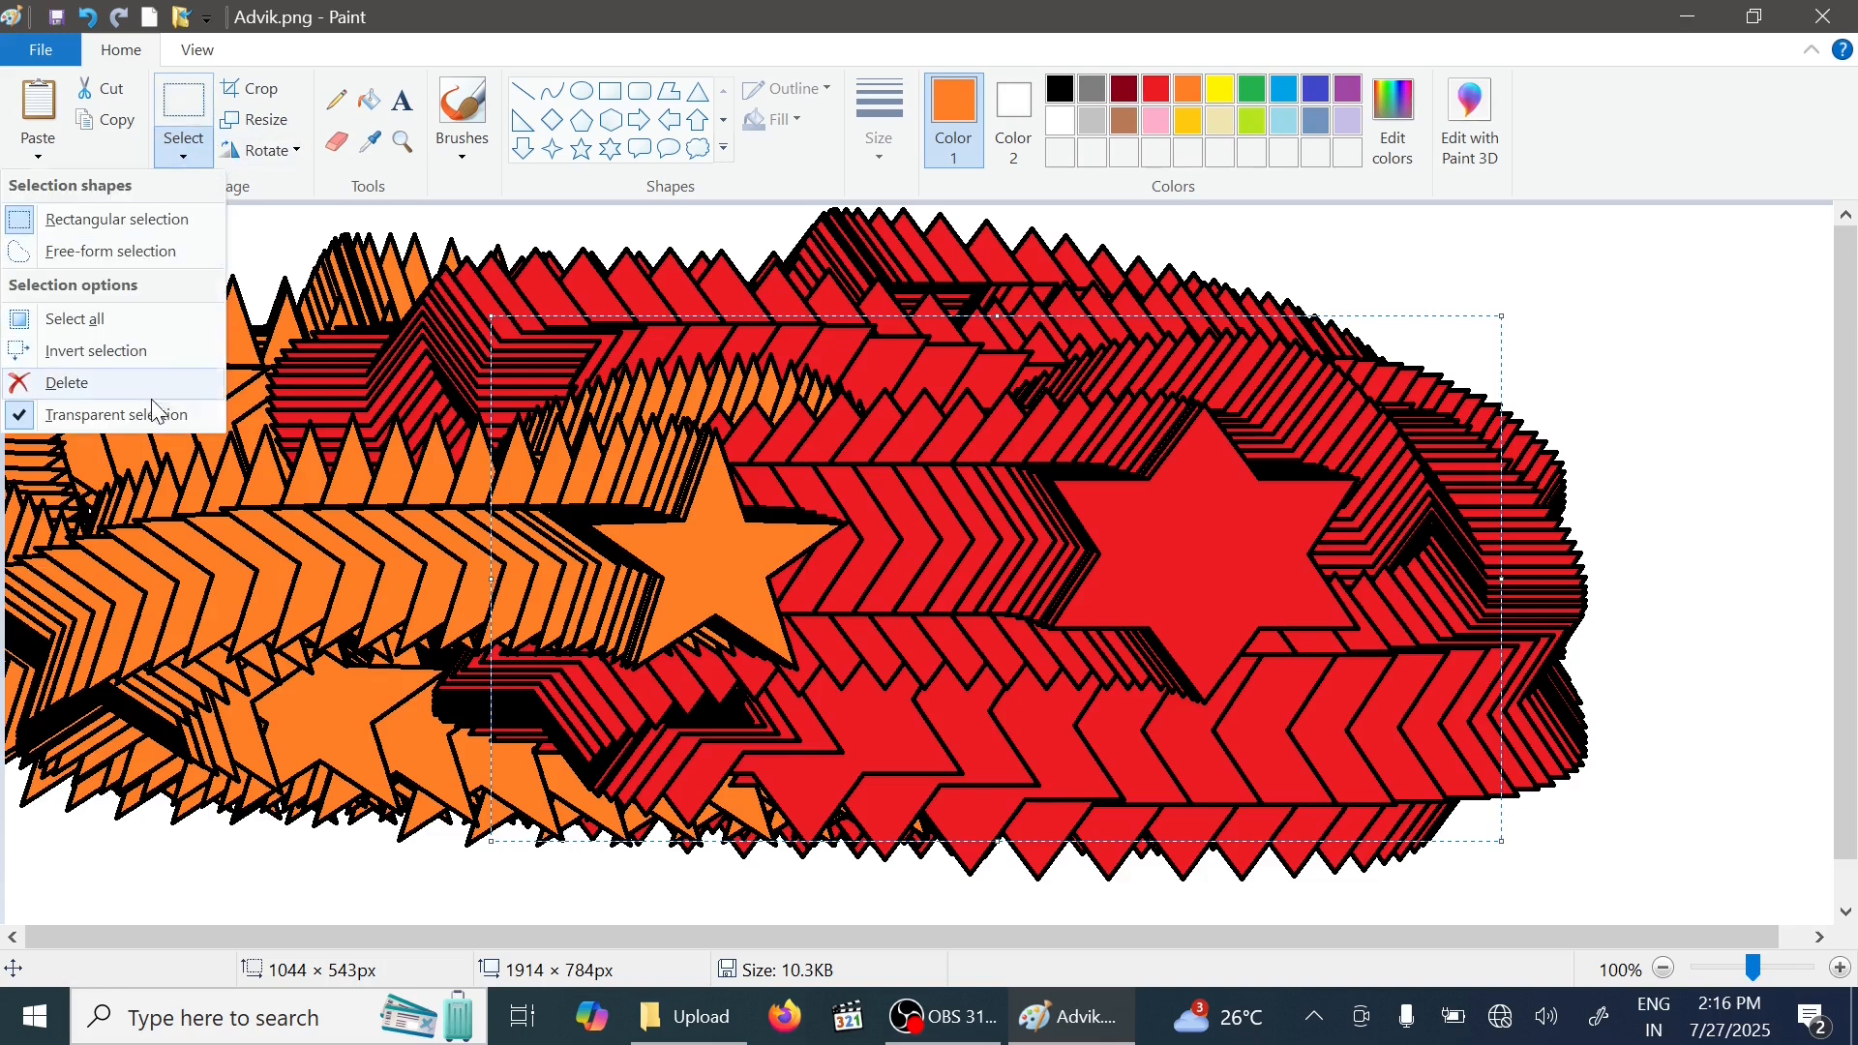
pyautogui.click(1057, 562)
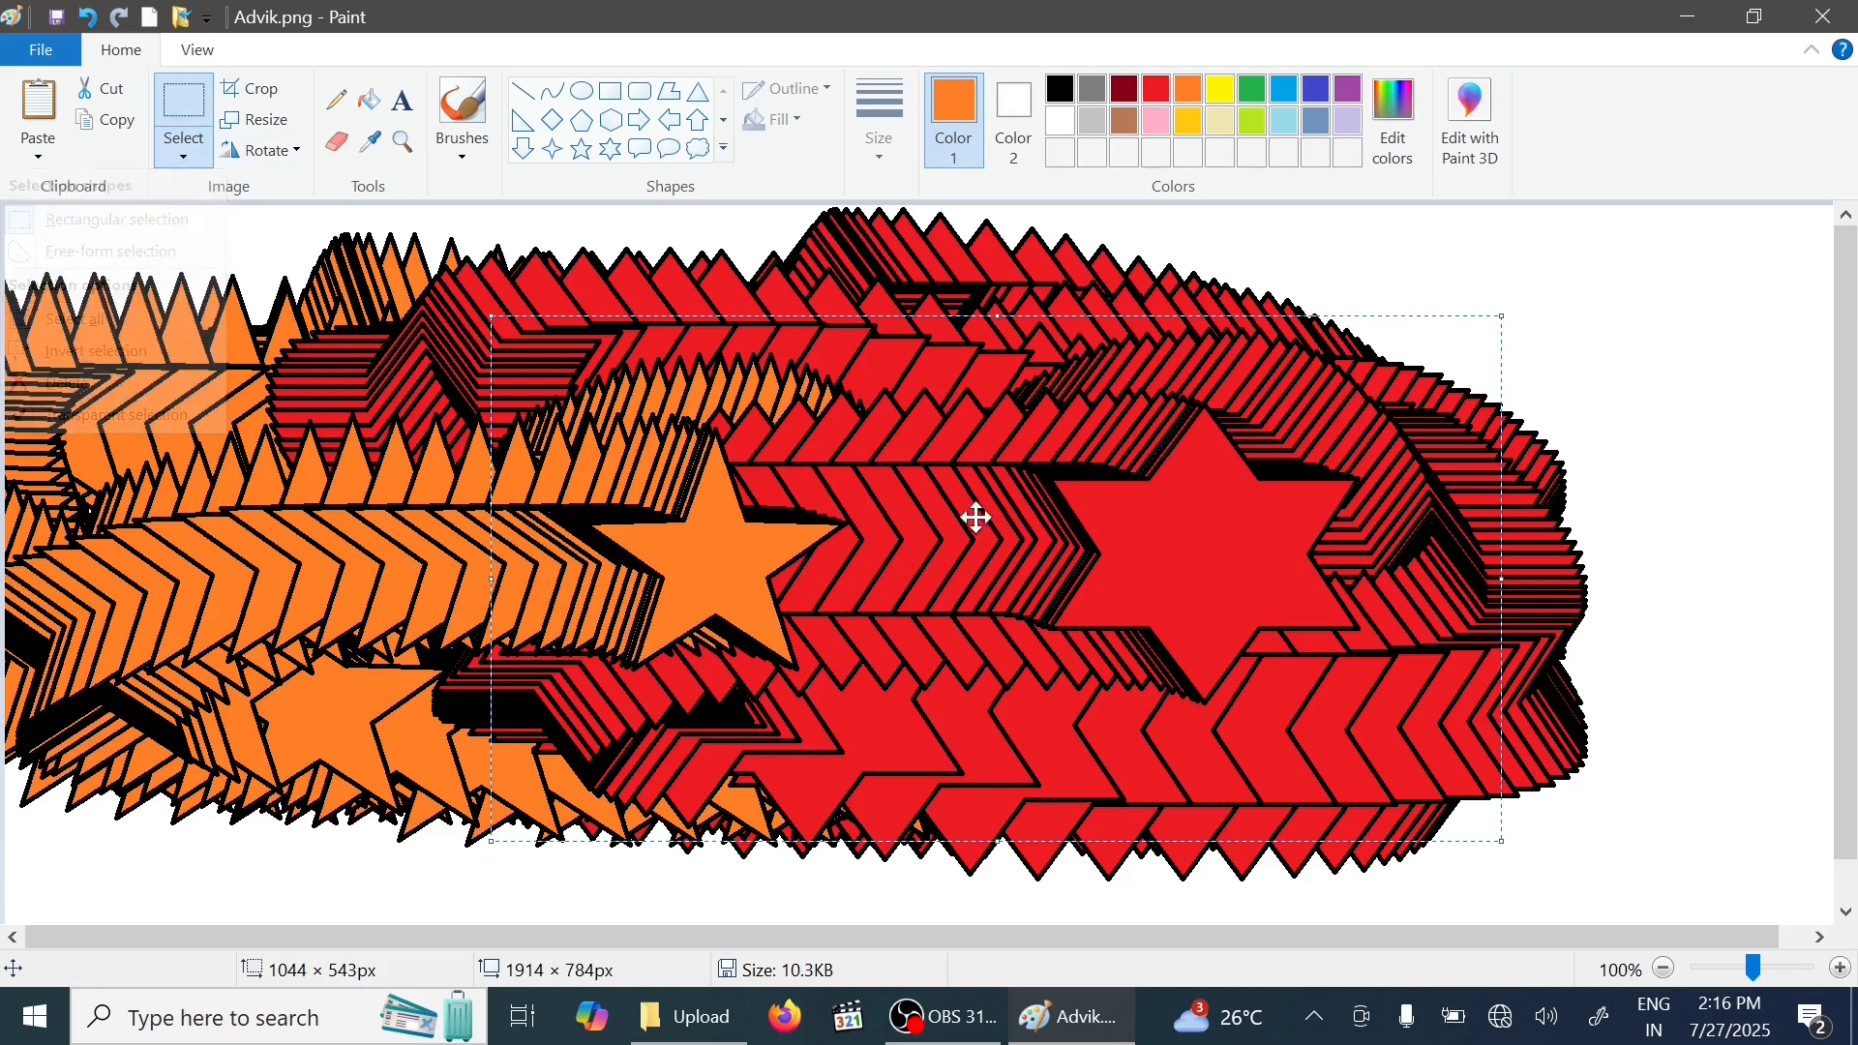